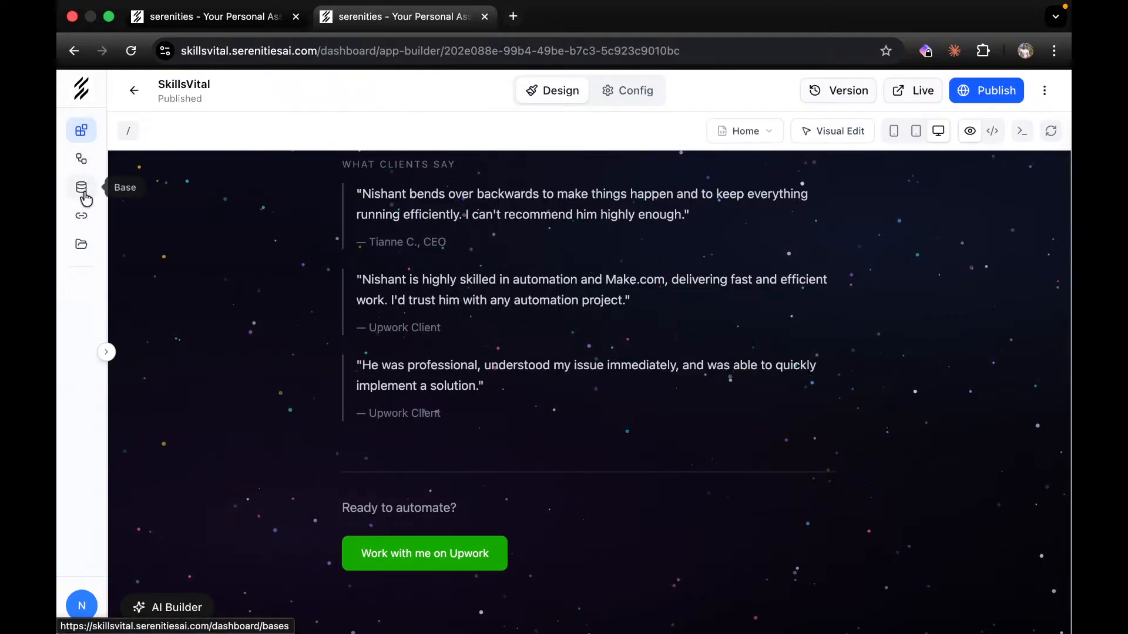
Open the SkillsVital app from App Builder and view its Config Pages list with the public Home page.
{"action": "left_click", "coordinate": [81, 189]}
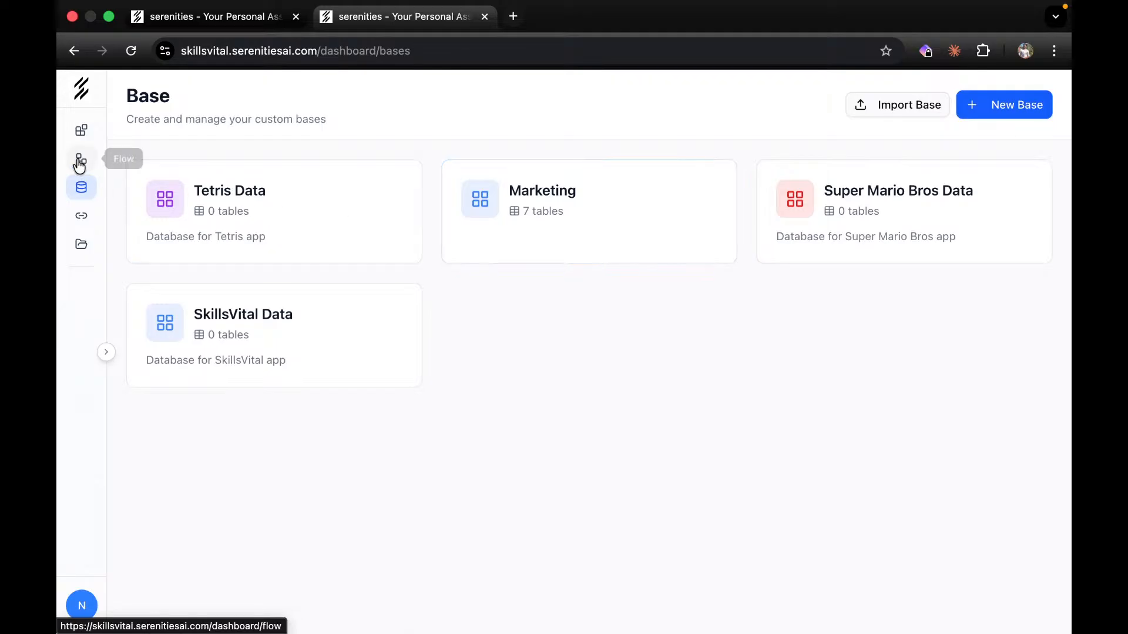
{"action": "left_click", "coordinate": [78, 130]}
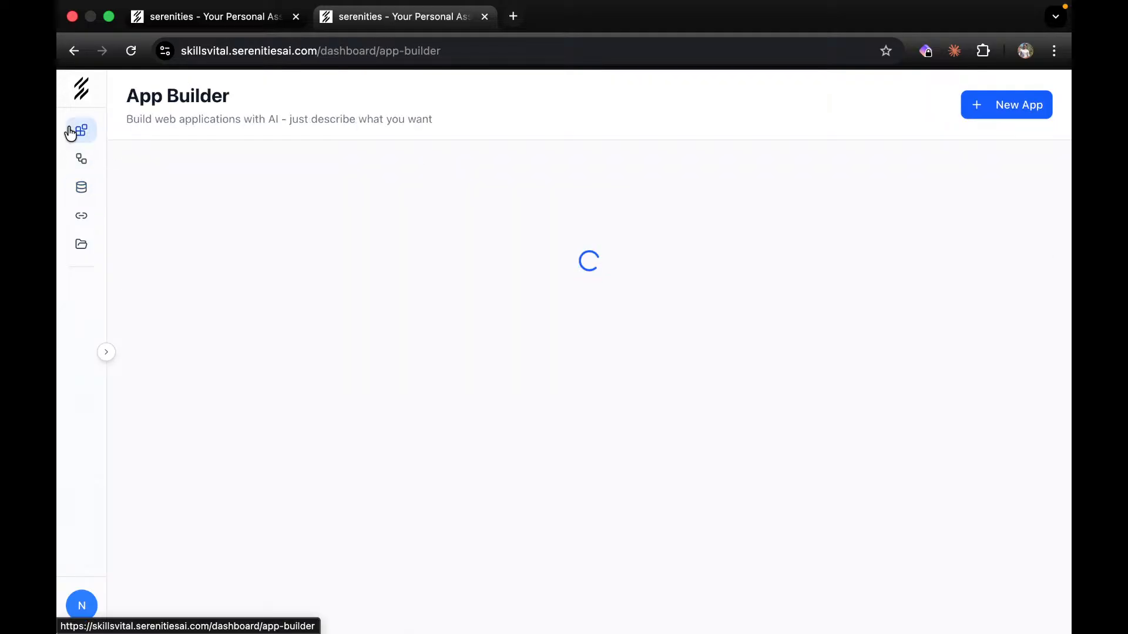
{"action": "left_click", "coordinate": [874, 214]}
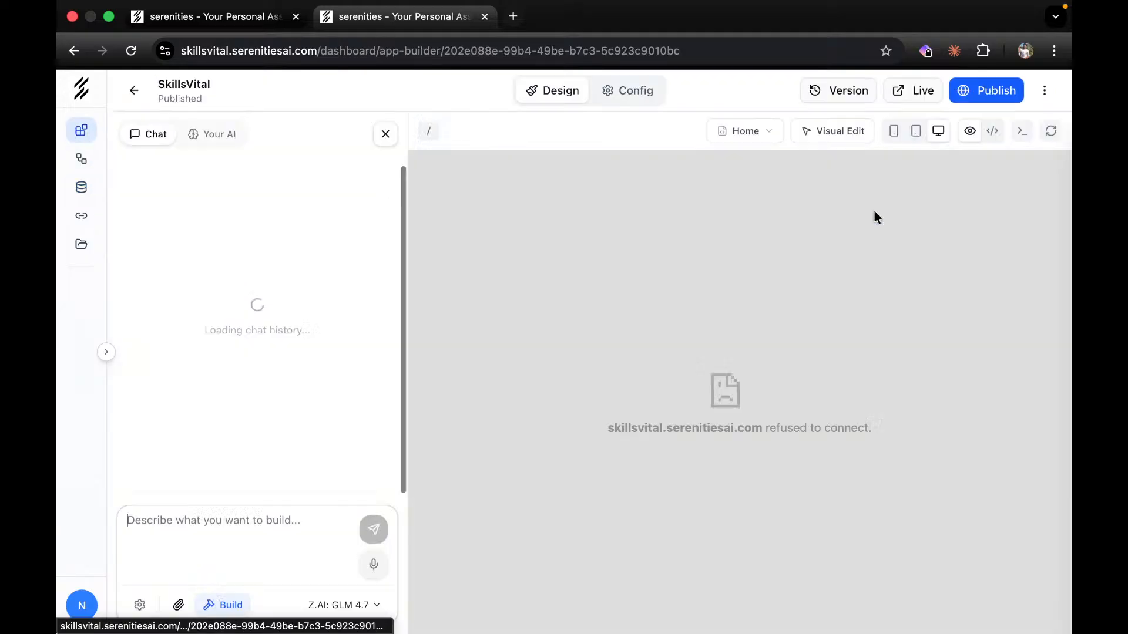
{"action": "left_click", "coordinate": [611, 95]}
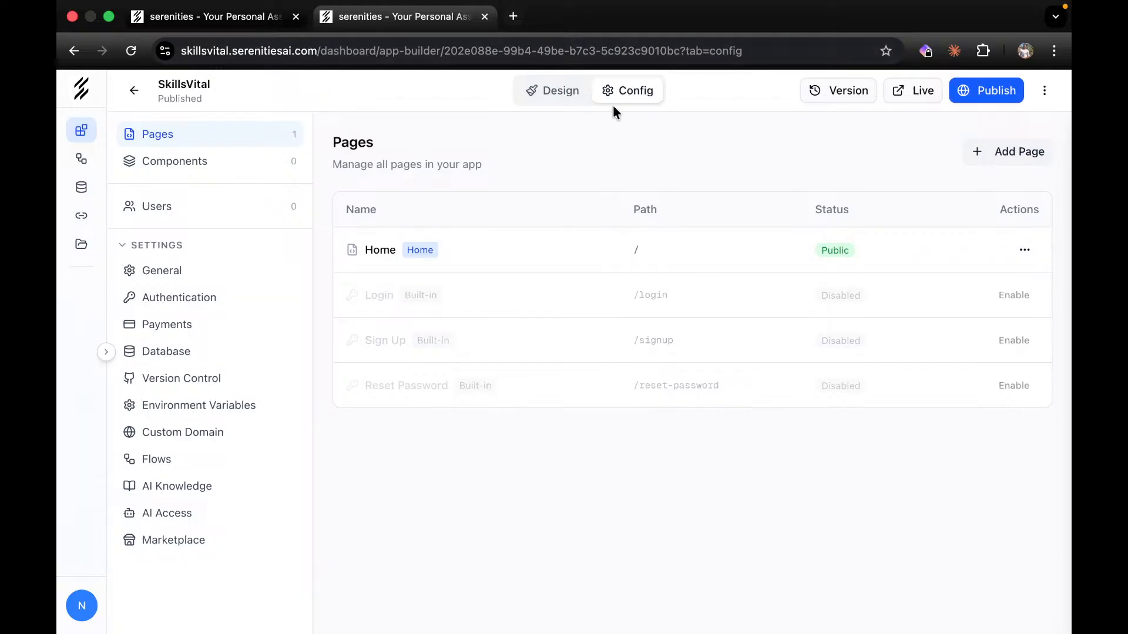
{"action": "left_click", "coordinate": [563, 90]}
{"action": "left_click", "coordinate": [1050, 131]}
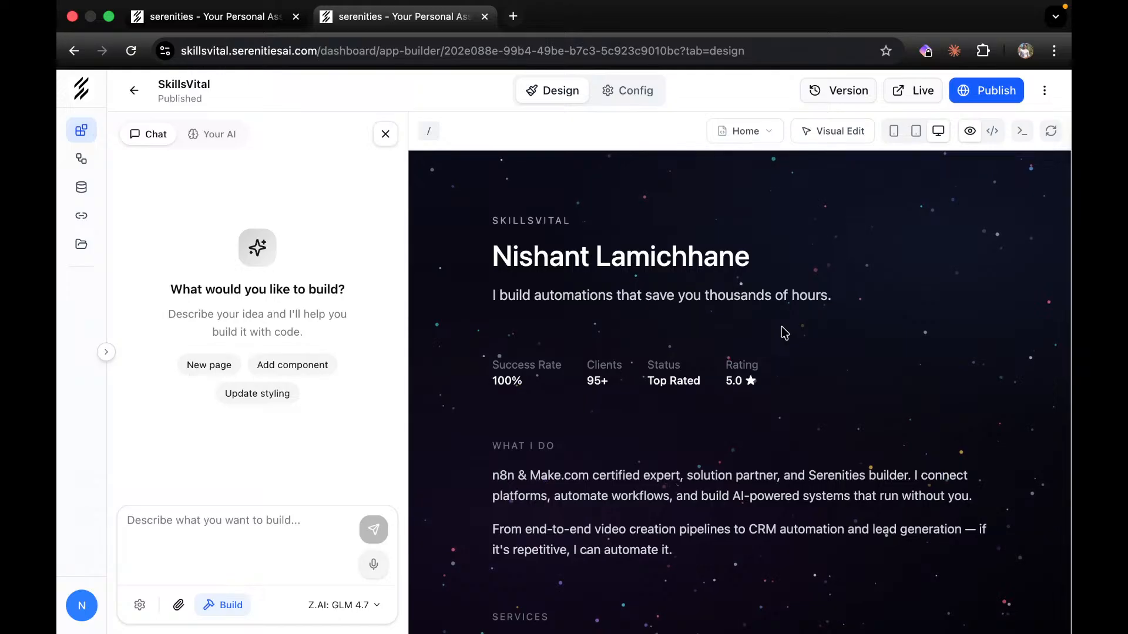
{"action": "scroll", "coordinate": [783, 330], "scroll_direction": "down", "scroll_amount": 15}
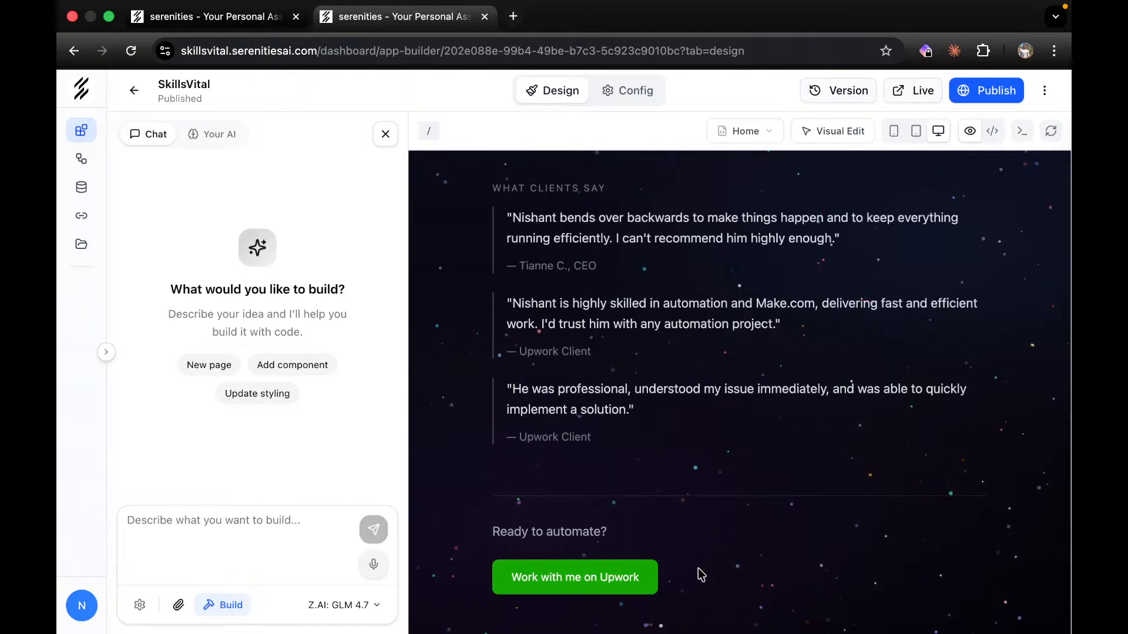
{"action": "scroll", "coordinate": [738, 547], "scroll_direction": "up", "scroll_amount": 15}
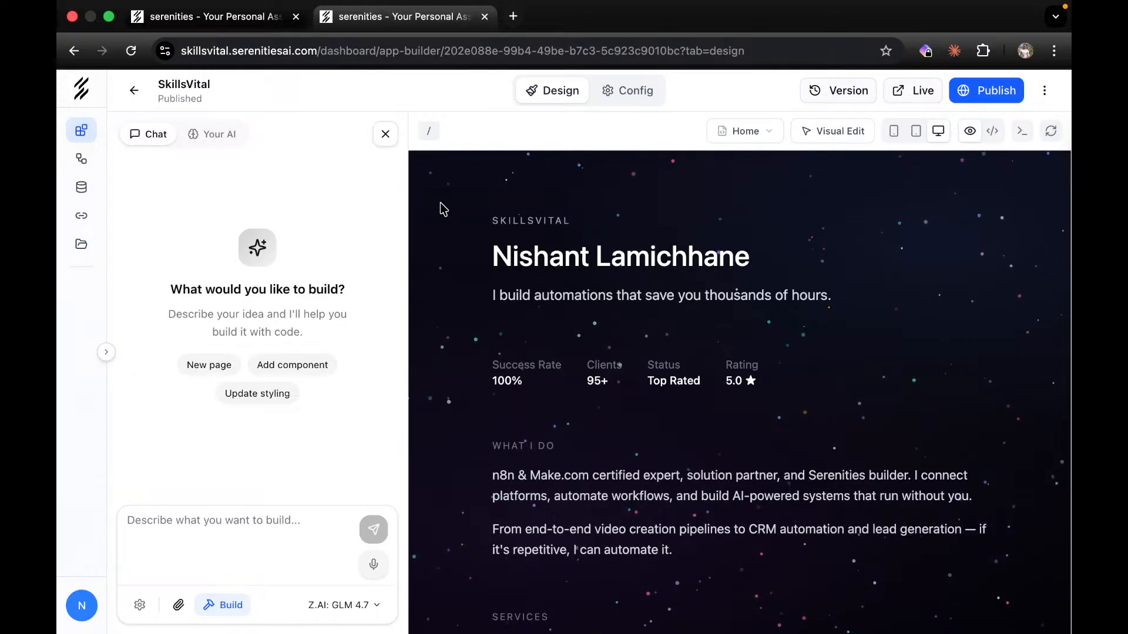
{"action": "left_click", "coordinate": [385, 135]}
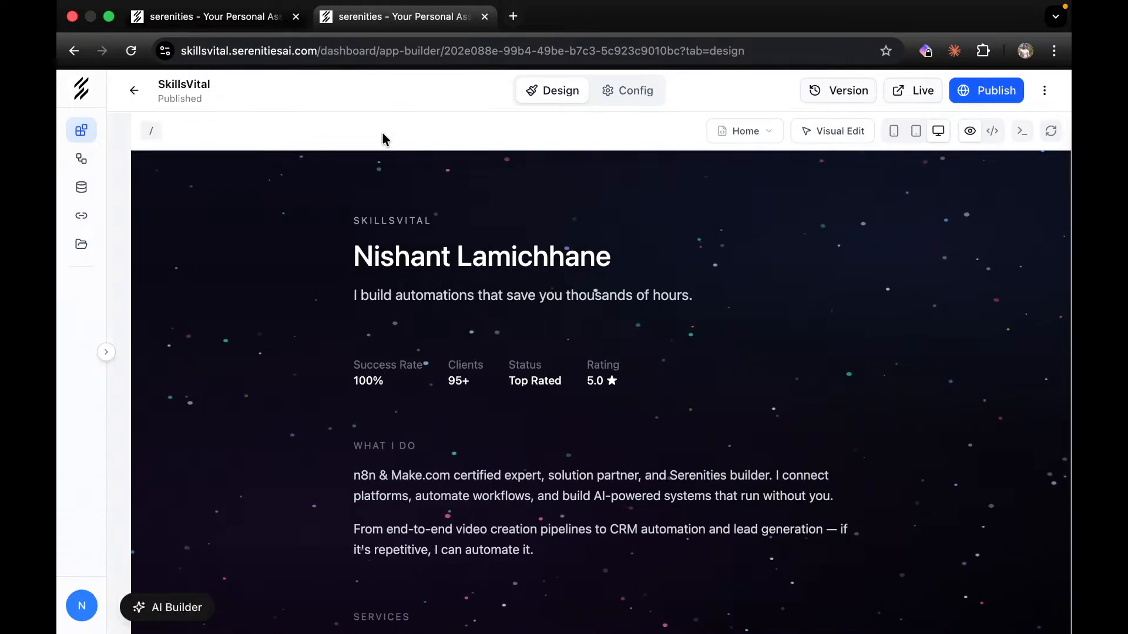
{"action": "left_click", "coordinate": [635, 97]}
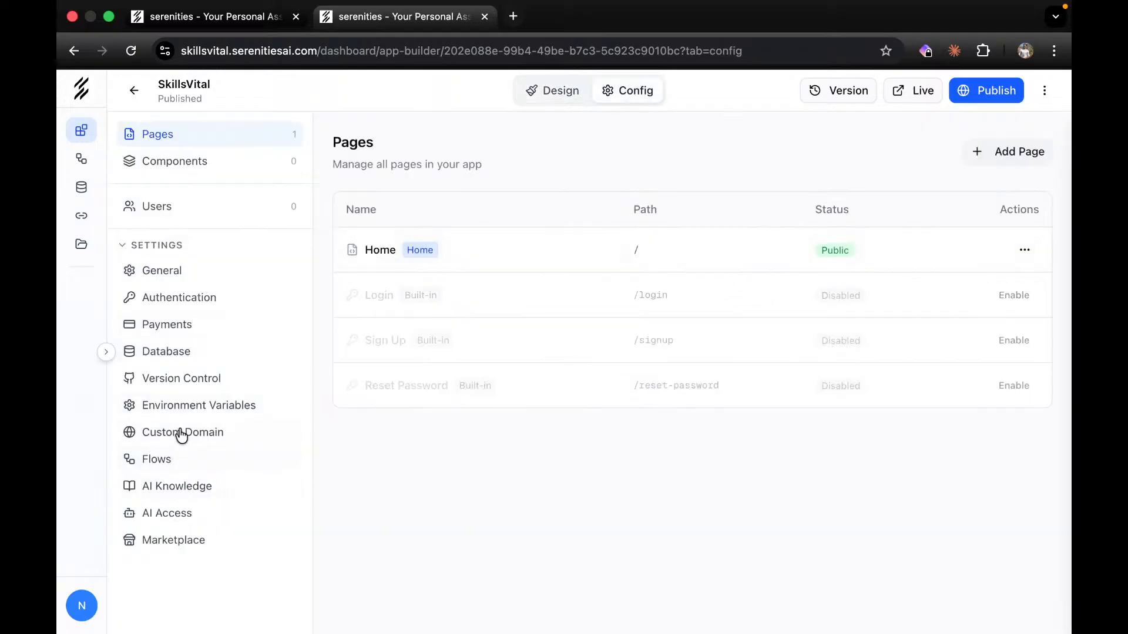
Connect GitHub under Version Control and browse the existing repositories without picking one.
{"action": "left_click", "coordinate": [178, 389]}
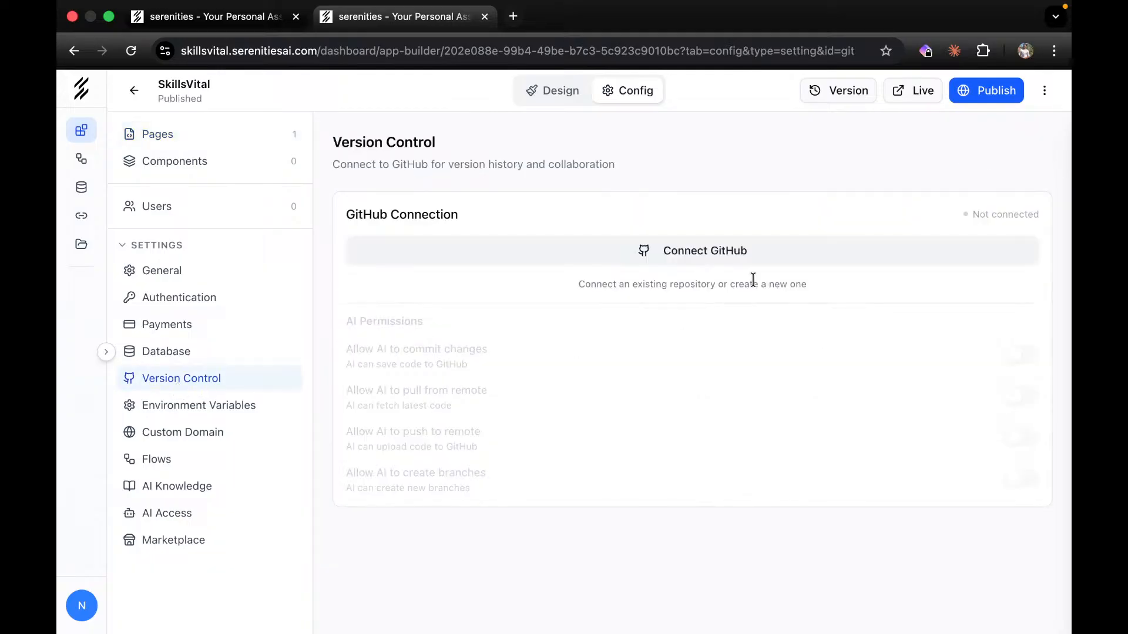
{"action": "left_click", "coordinate": [699, 261]}
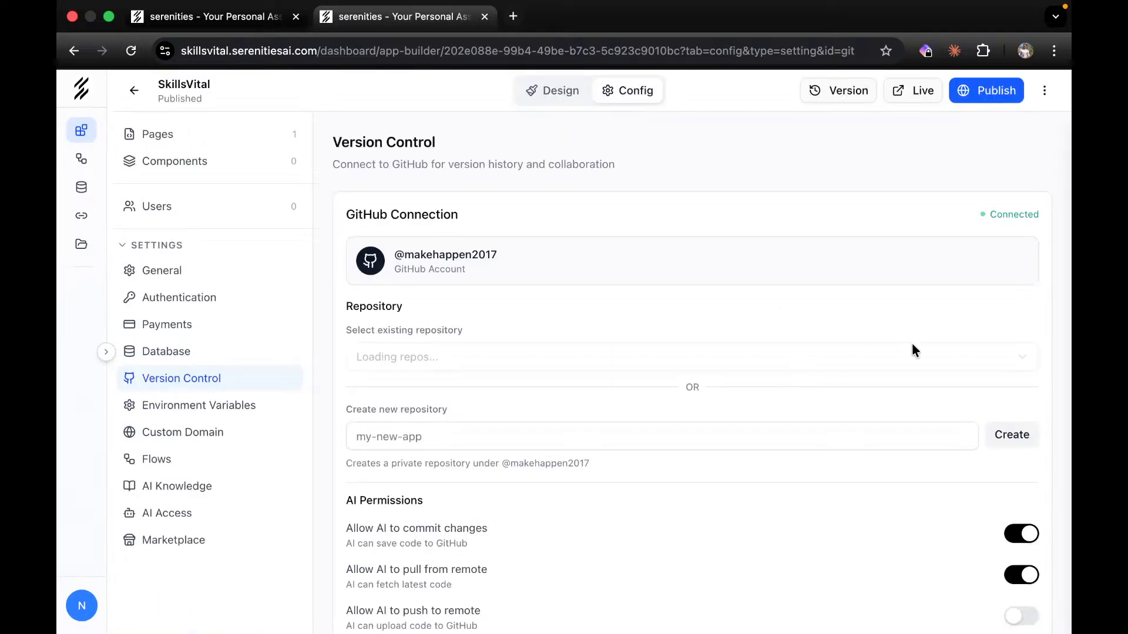
{"action": "scroll", "coordinate": [901, 435], "scroll_direction": "down", "scroll_amount": 1}
{"action": "scroll", "coordinate": [834, 411], "scroll_direction": "down", "scroll_amount": 4}
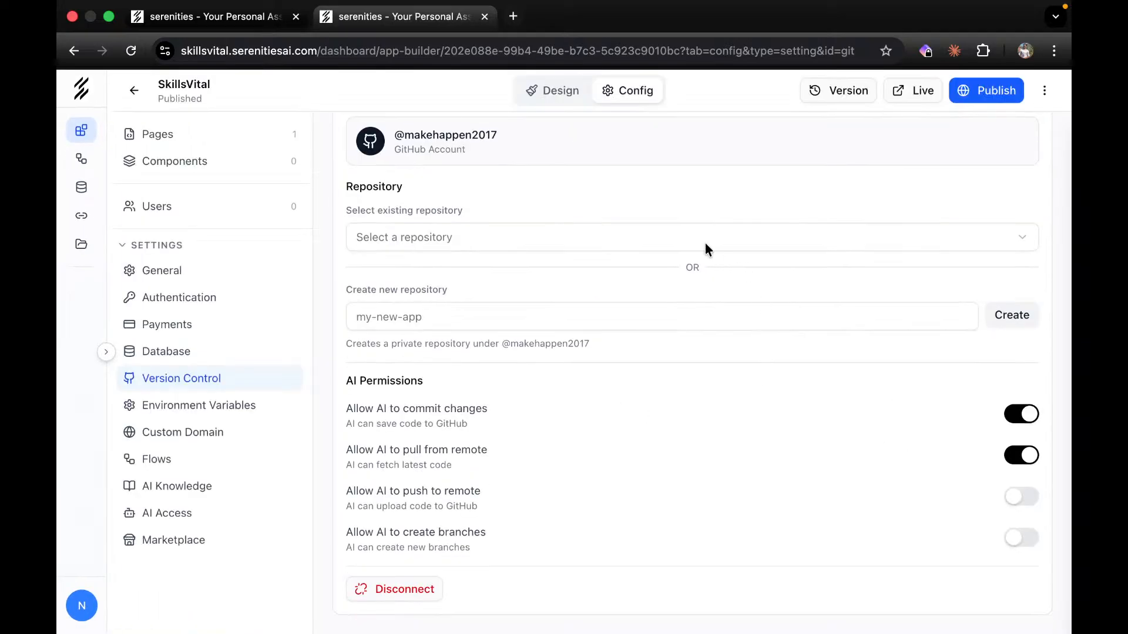
{"action": "scroll", "coordinate": [707, 250], "scroll_direction": "up", "scroll_amount": 3}
{"action": "left_click", "coordinate": [584, 317]}
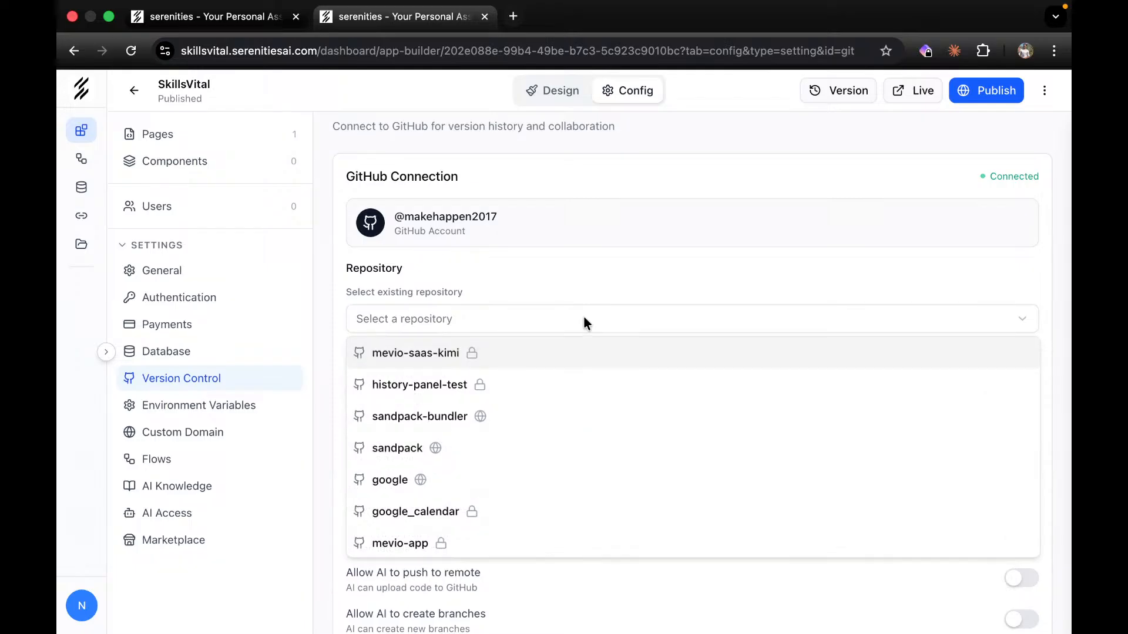
{"action": "scroll", "coordinate": [408, 470], "scroll_direction": "down", "scroll_amount": 6}
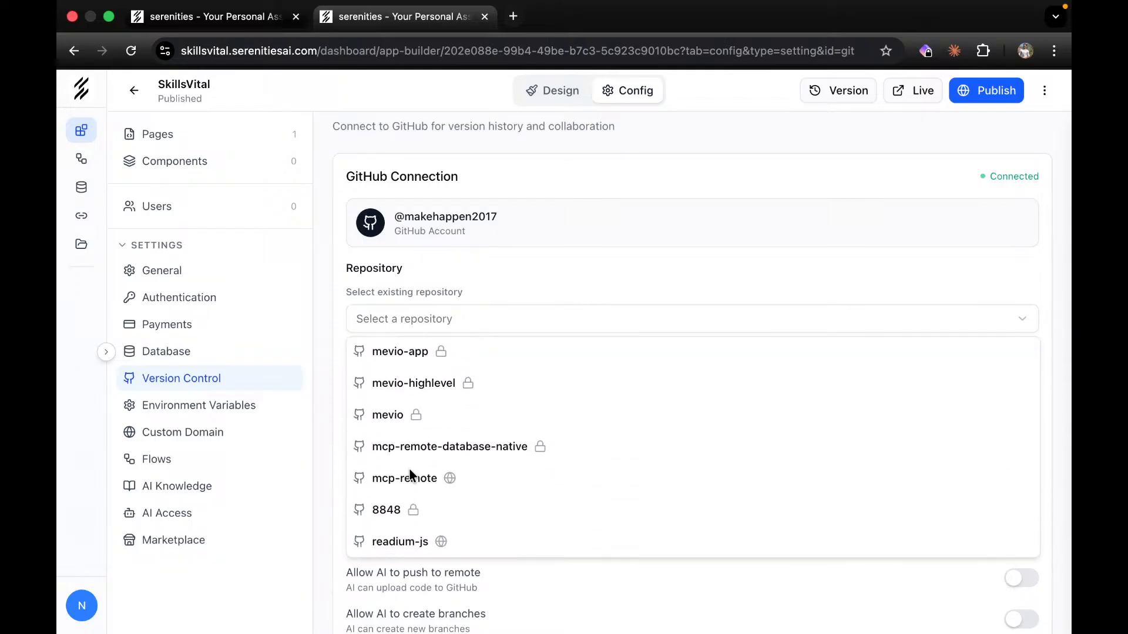
{"action": "scroll", "coordinate": [409, 474], "scroll_direction": "up", "scroll_amount": 6}
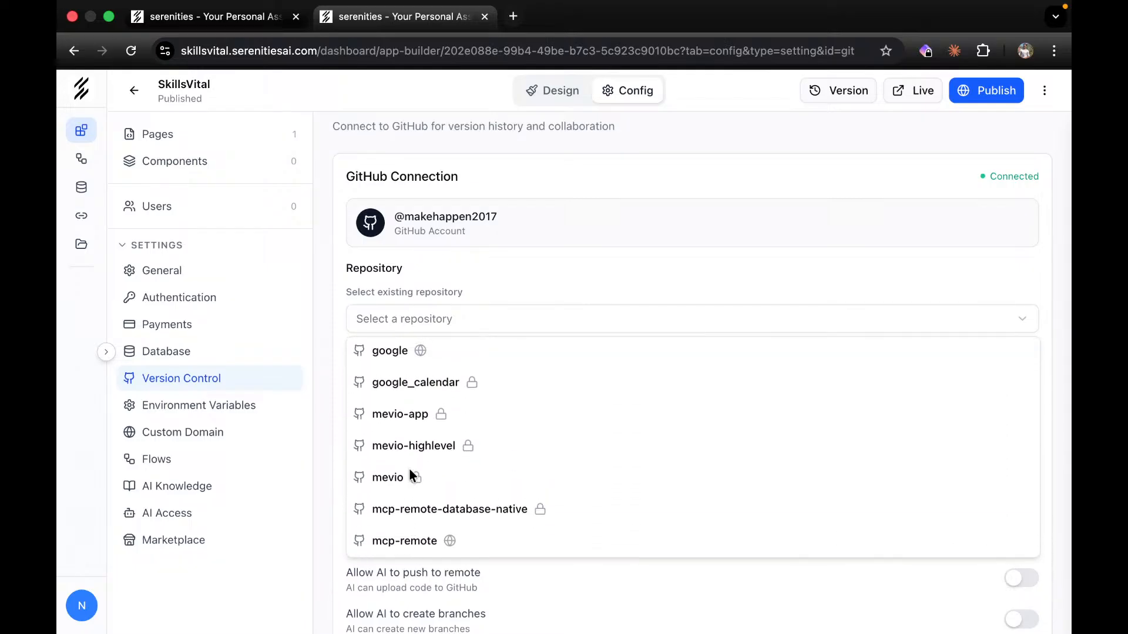
{"action": "left_click", "coordinate": [814, 268]}
Try to create a new repository named skillsvital, which fails because AI repo creation isn't allowed.
{"action": "left_click", "coordinate": [617, 399]}
{"action": "type", "text": "skillsvital"}
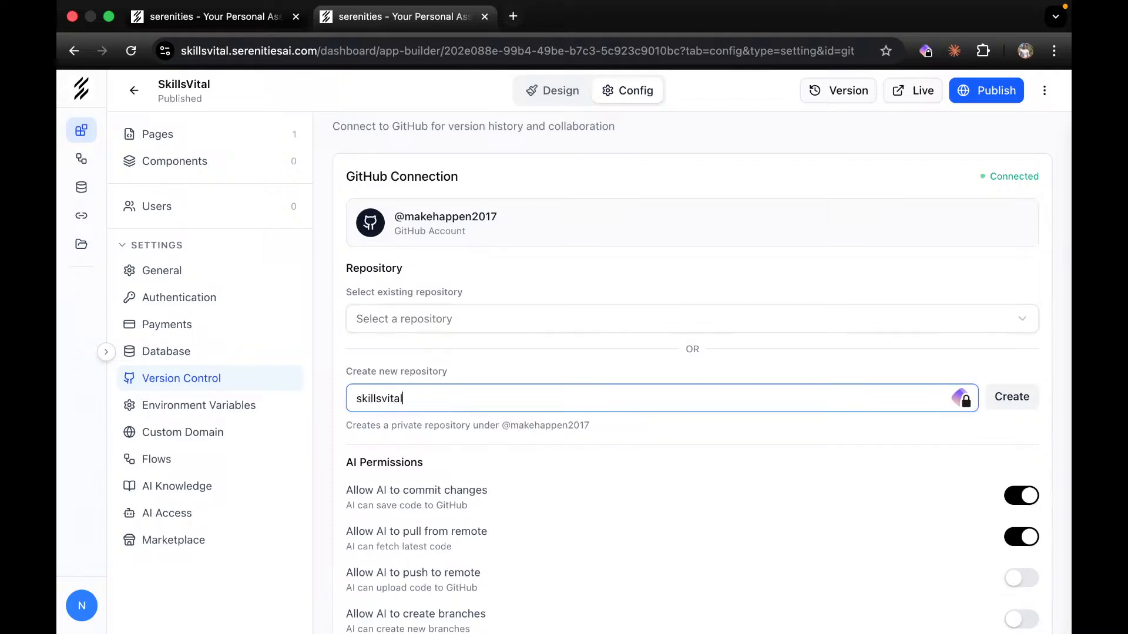
{"action": "left_click", "coordinate": [1015, 397]}
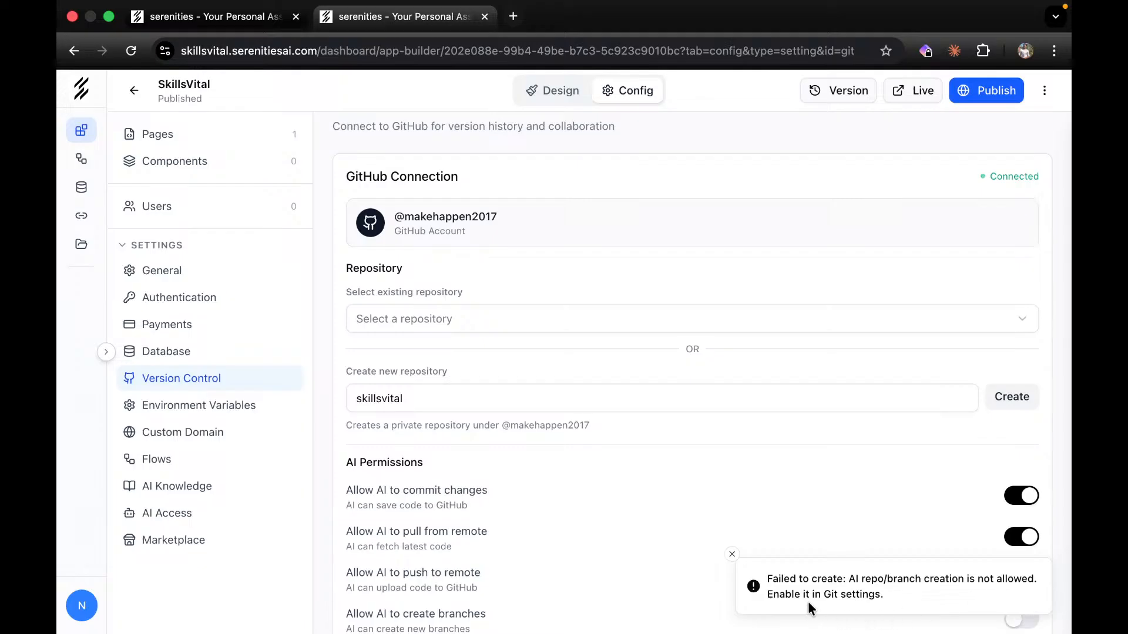
Allow the AI to create branches and push to remote, dismissing the permission notices.
{"action": "left_click", "coordinate": [732, 554]}
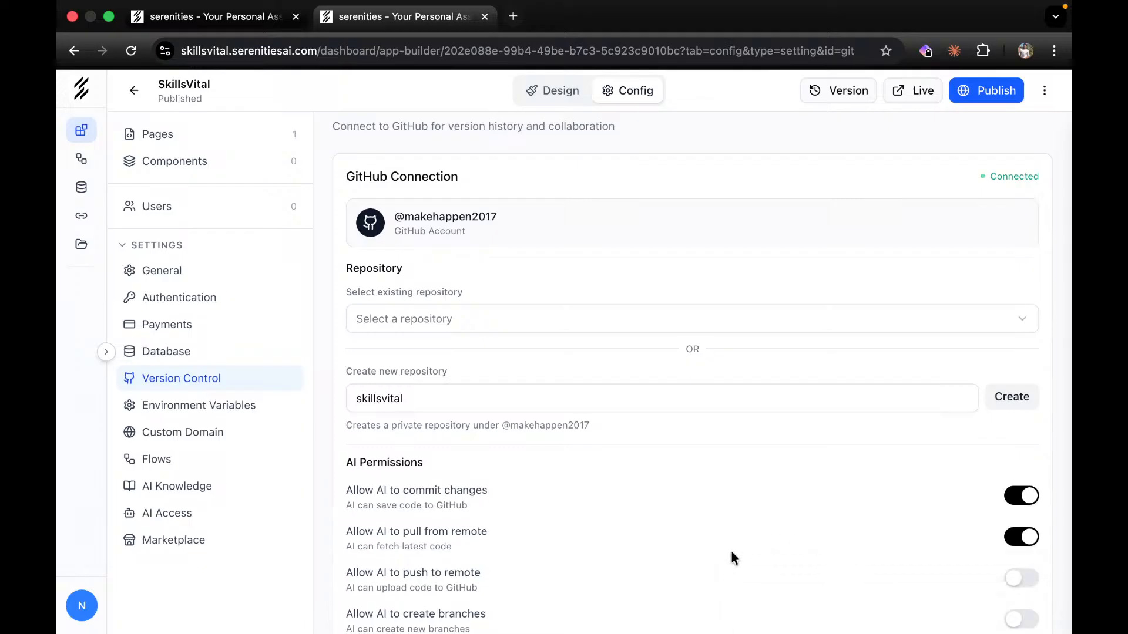
{"action": "scroll", "coordinate": [731, 557], "scroll_direction": "down", "scroll_amount": 2}
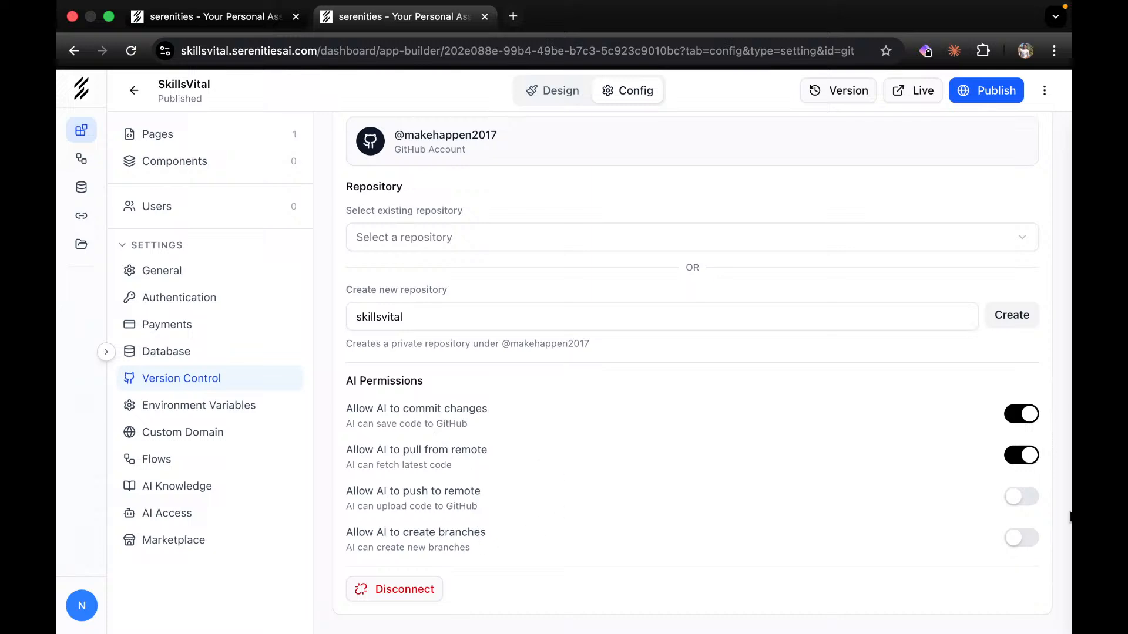
{"action": "left_click", "coordinate": [1020, 538]}
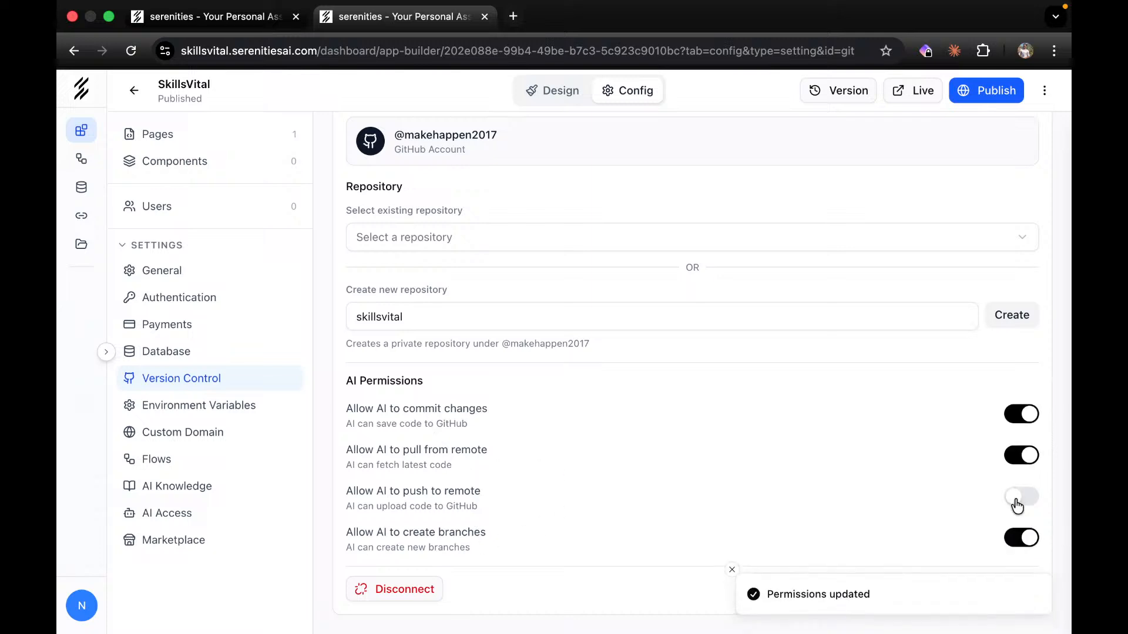
{"action": "left_click", "coordinate": [1017, 501]}
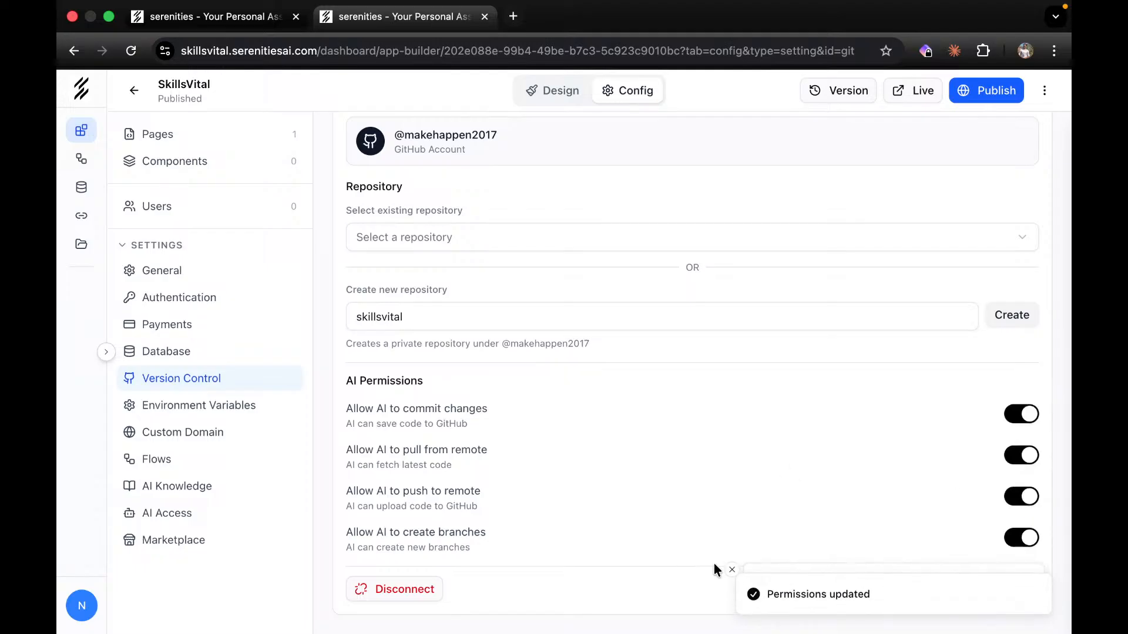
{"action": "left_click", "coordinate": [732, 570]}
{"action": "left_click", "coordinate": [732, 569]}
{"action": "scroll", "coordinate": [681, 445], "scroll_direction": "up", "scroll_amount": 2}
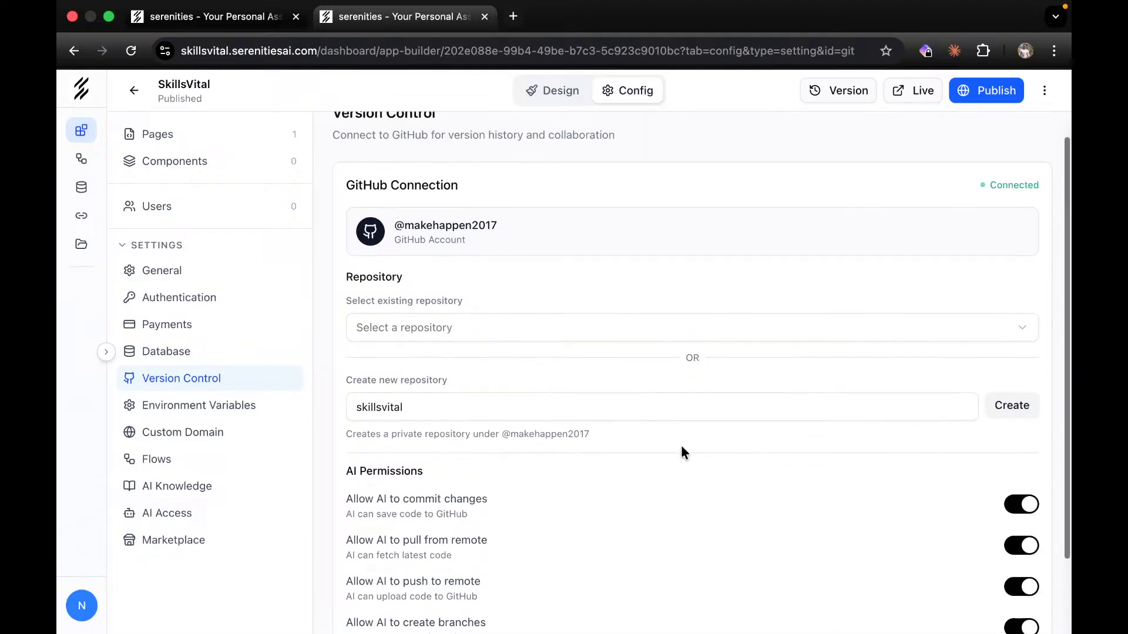
Create the skillsvital repository on branch main and return to the Design view.
{"action": "left_click", "coordinate": [1025, 412]}
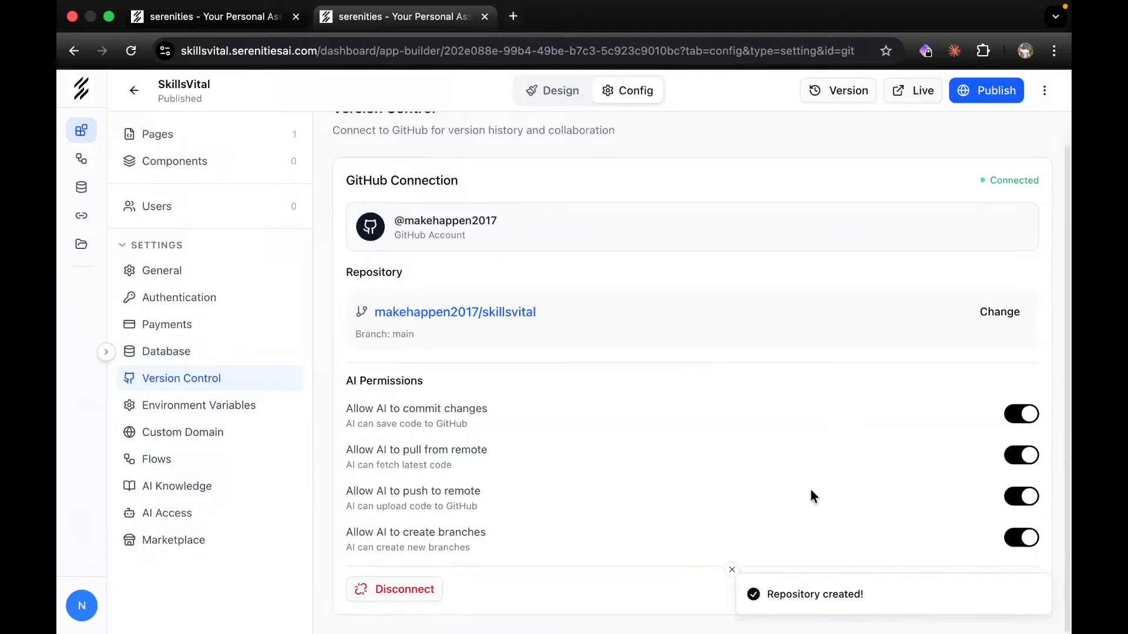
{"action": "scroll", "coordinate": [735, 474], "scroll_direction": "up", "scroll_amount": 1}
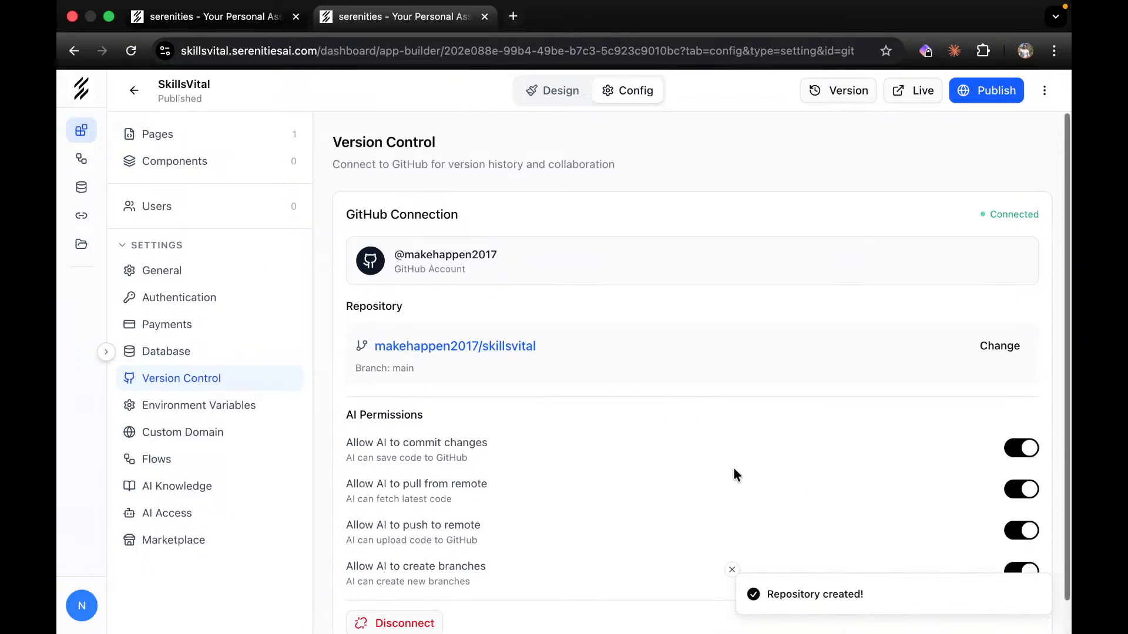
{"action": "left_click", "coordinate": [555, 90]}
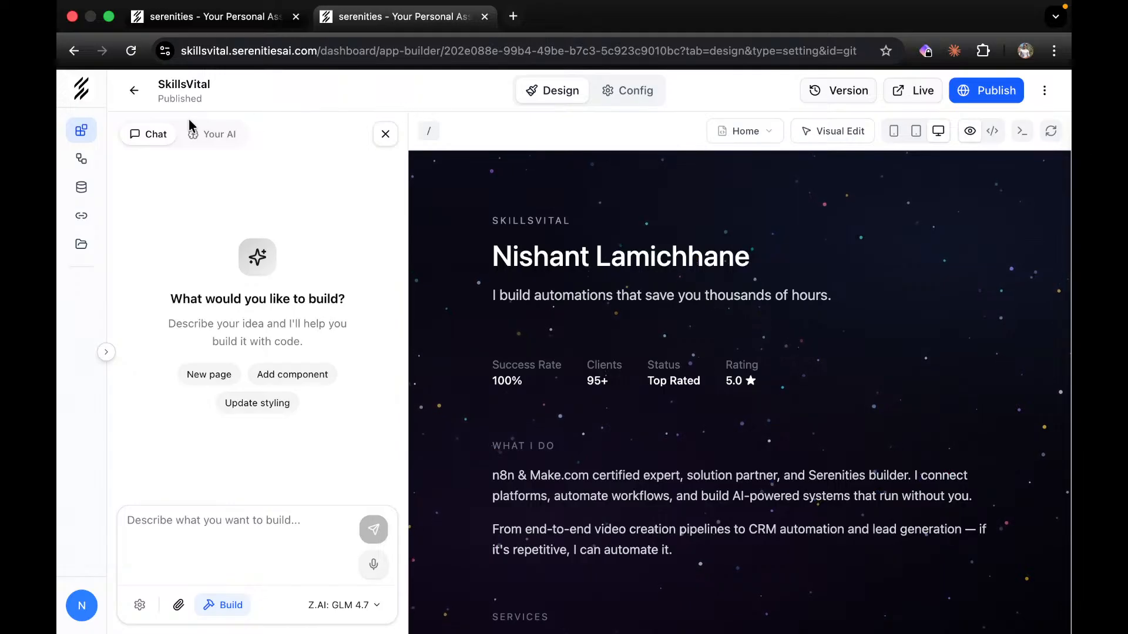
Search Google for Lovable in a new tab and open lovable.dev.
{"action": "left_click", "coordinate": [513, 16]}
{"action": "type", "text": "lovaba"}
{"action": "key", "text": "Return"}
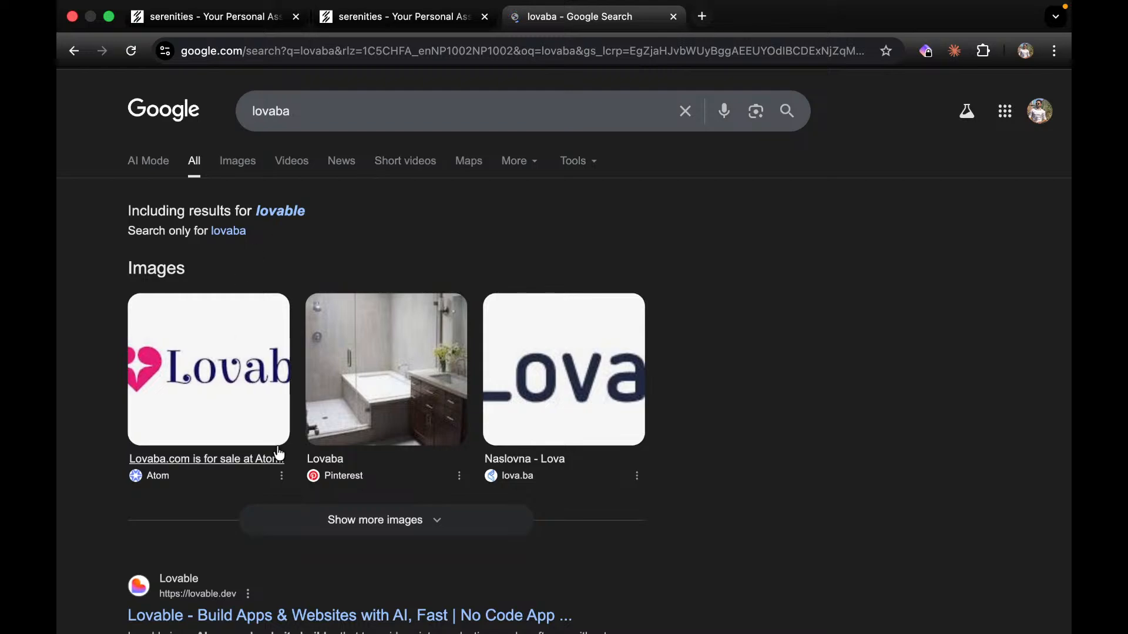
{"action": "scroll", "coordinate": [279, 453], "scroll_direction": "down", "scroll_amount": 3}
{"action": "left_click", "coordinate": [167, 421]}
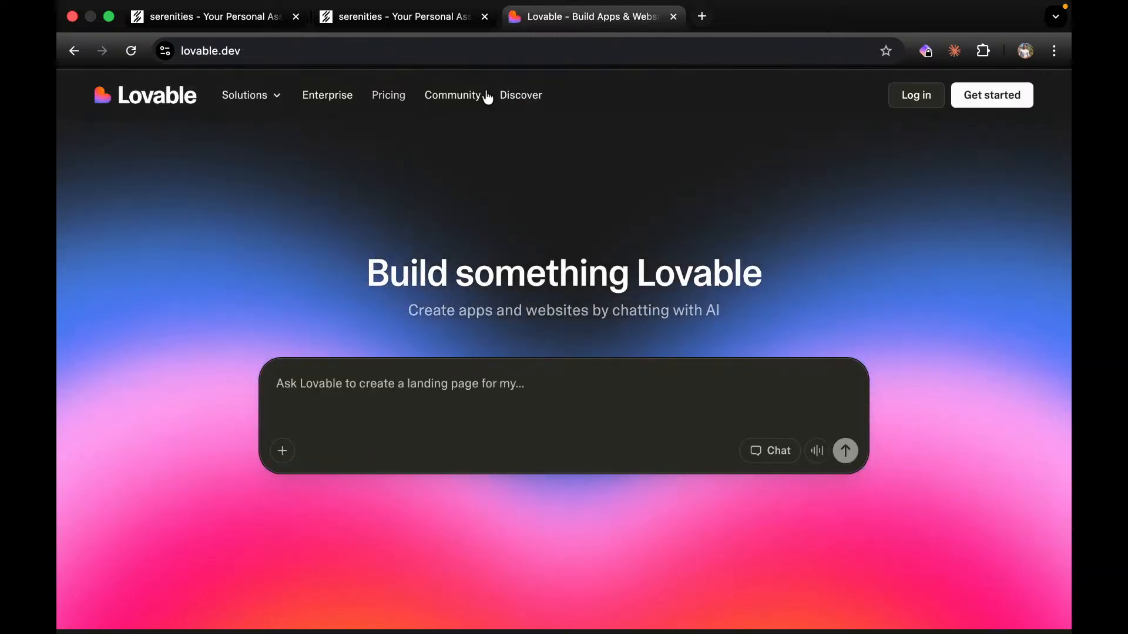
Check Lovable's Business plan at 7500 credits ($3300/month), then close the tab and show Your AI.
{"action": "left_click", "coordinate": [389, 96]}
{"action": "scroll", "coordinate": [513, 460], "scroll_direction": "down", "scroll_amount": 2}
{"action": "scroll", "coordinate": [513, 459], "scroll_direction": "down", "scroll_amount": 3}
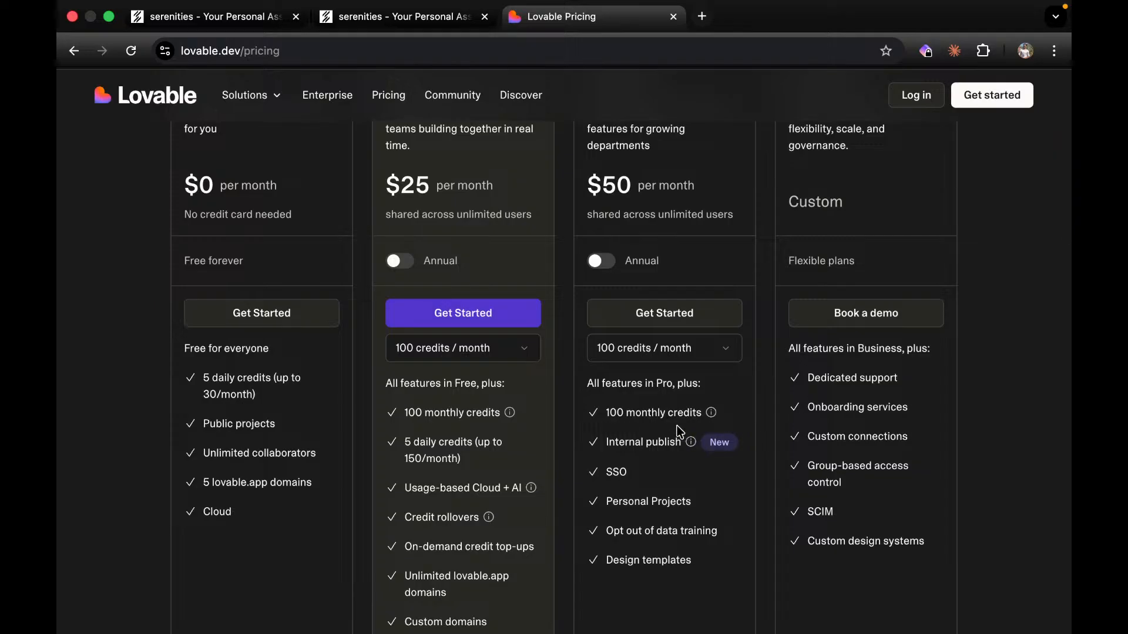
{"action": "left_click", "coordinate": [710, 349]}
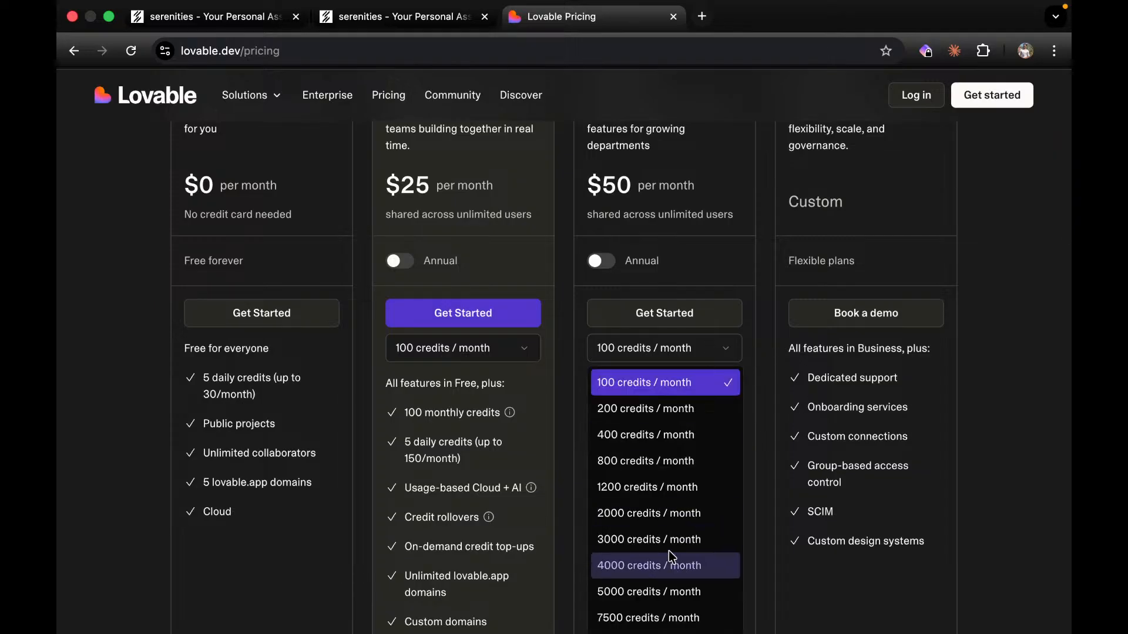
{"action": "left_click", "coordinate": [658, 622]}
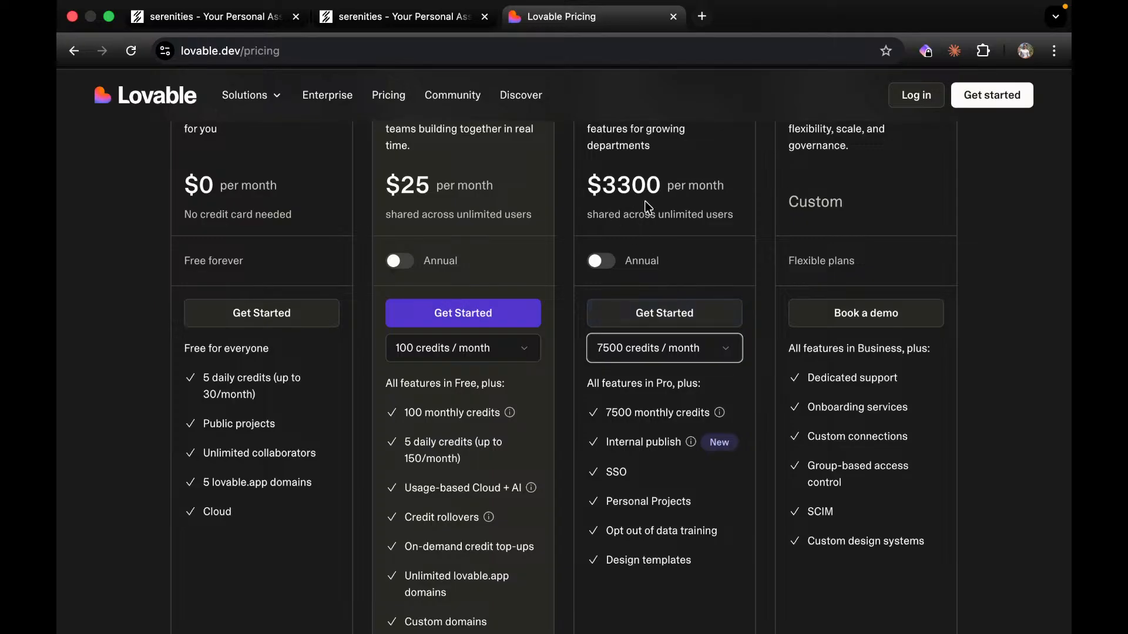
{"action": "scroll", "coordinate": [648, 207], "scroll_direction": "up", "scroll_amount": 3}
{"action": "scroll", "coordinate": [645, 201], "scroll_direction": "up", "scroll_amount": 3}
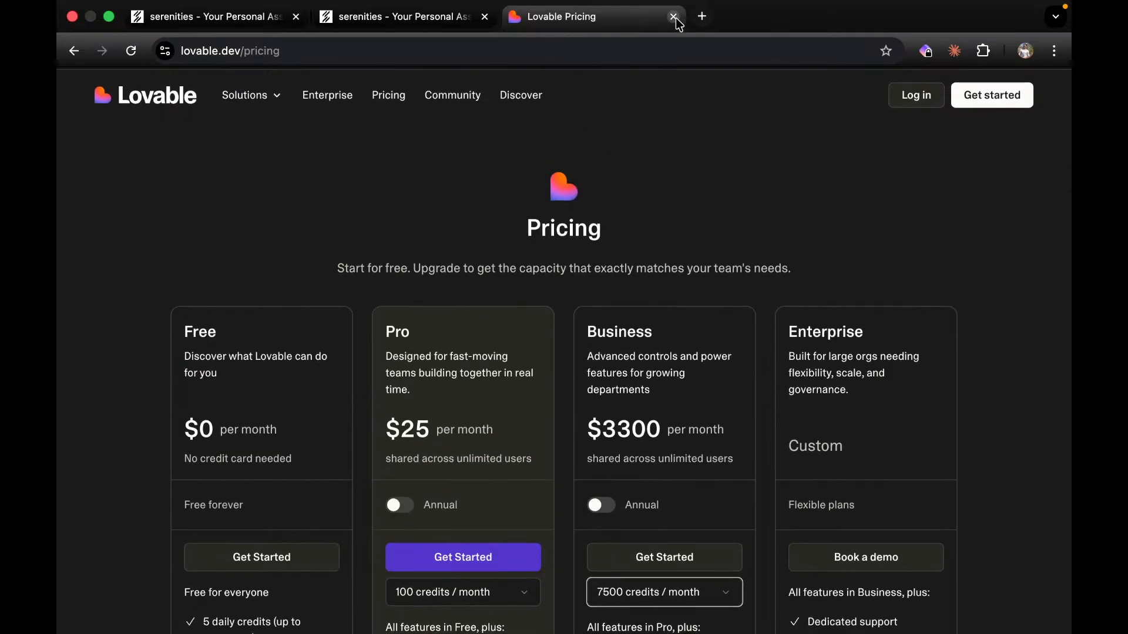
{"action": "left_click", "coordinate": [673, 16]}
{"action": "left_click", "coordinate": [223, 138]}
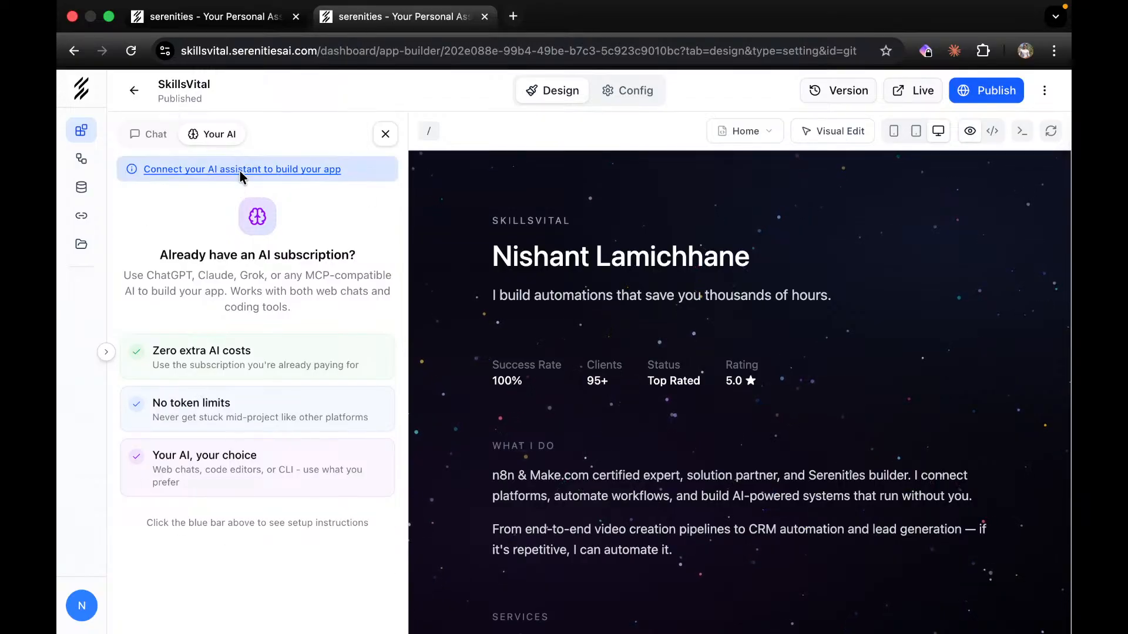
{"action": "left_click", "coordinate": [280, 171]}
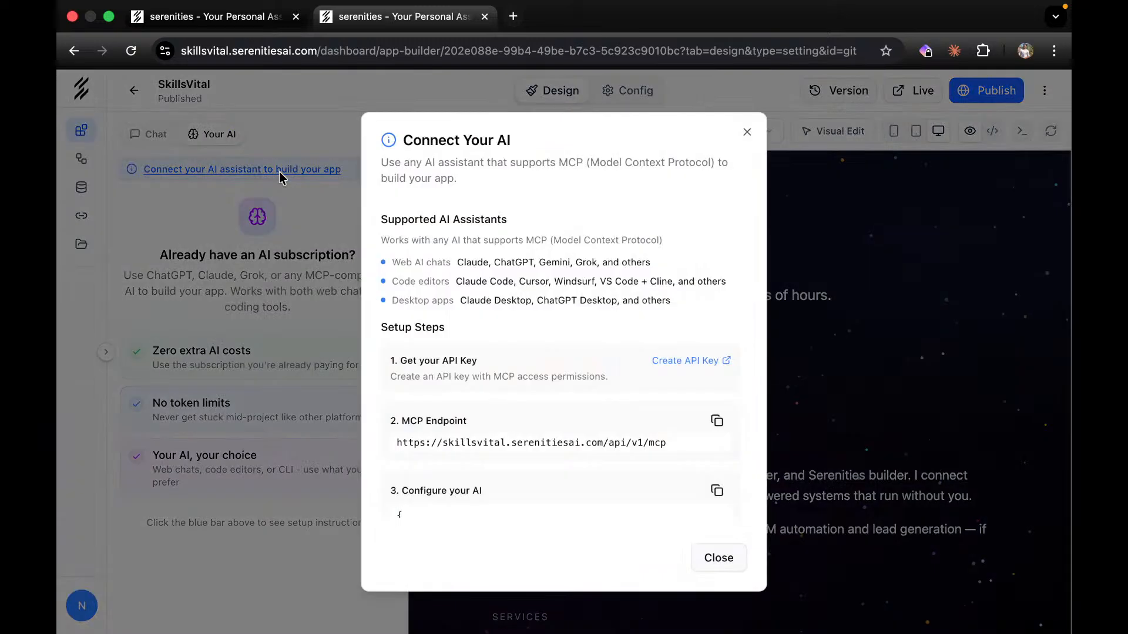
{"action": "scroll", "coordinate": [578, 383], "scroll_direction": "down", "scroll_amount": 3}
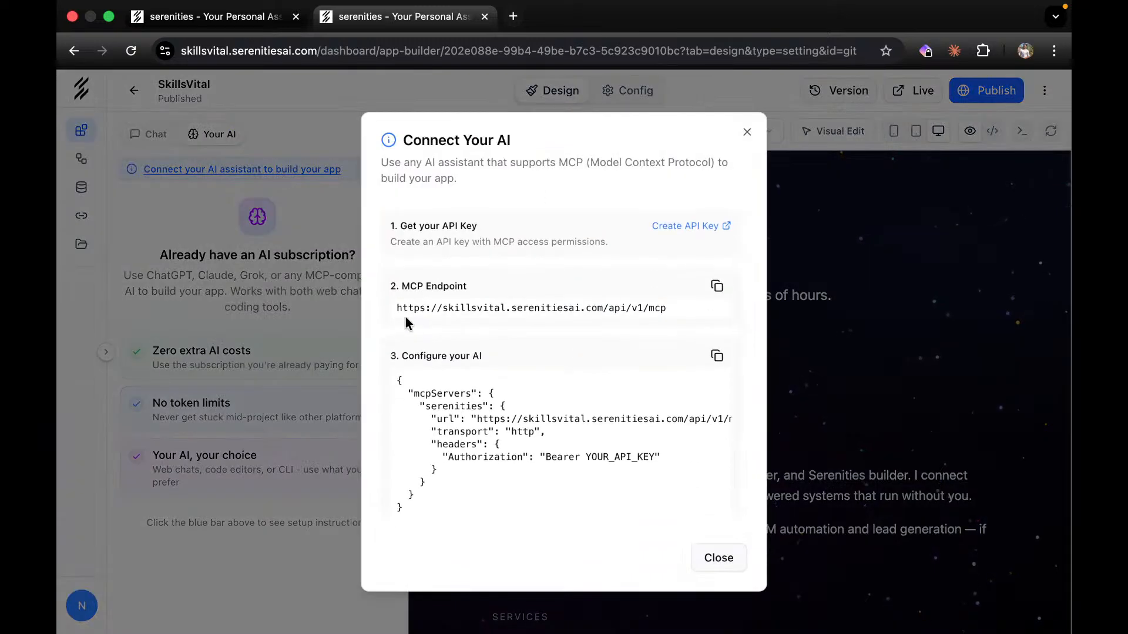
{"action": "left_click_drag", "start_coordinate": [393, 304], "coordinate": [679, 320]}
{"action": "key", "text": "super+c"}
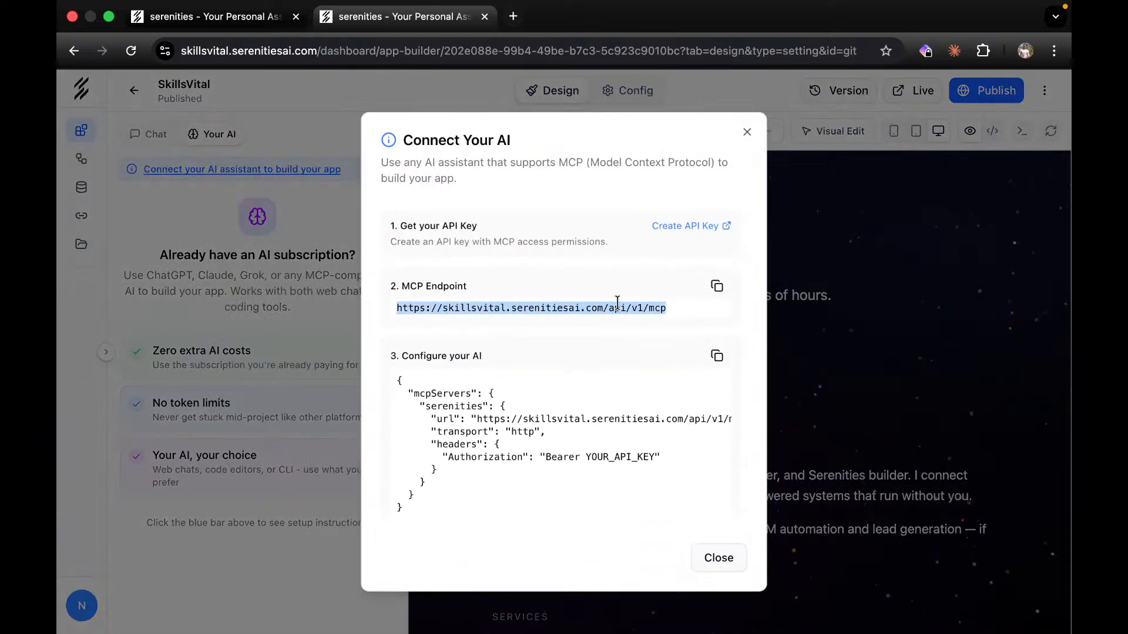
{"action": "scroll", "coordinate": [605, 405], "scroll_direction": "down", "scroll_amount": 2}
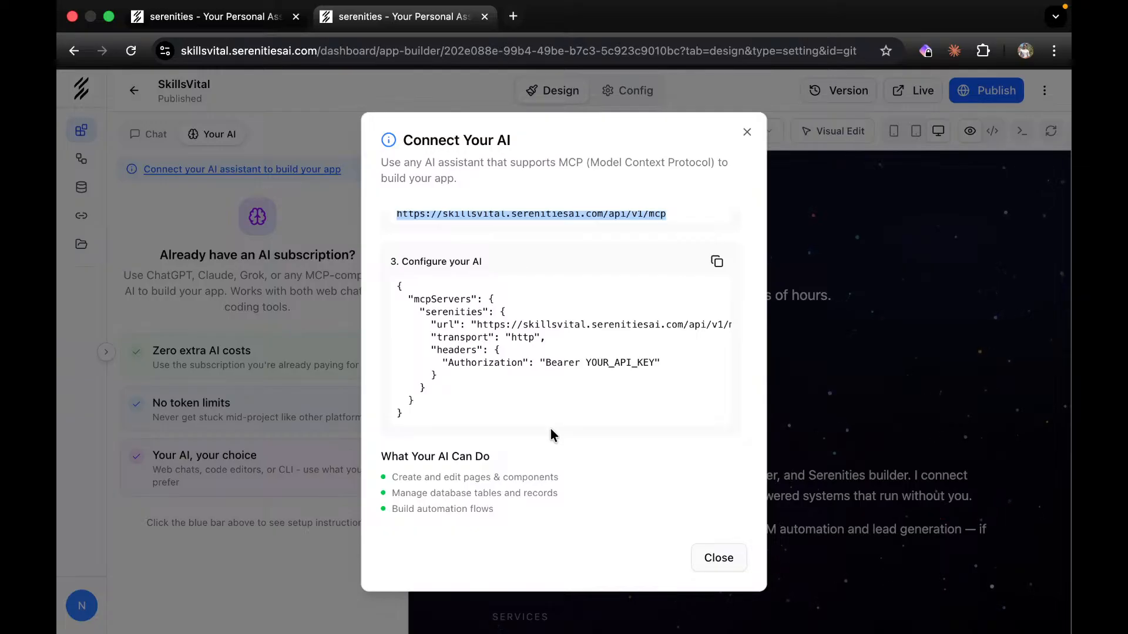
{"action": "left_click", "coordinate": [746, 132]}
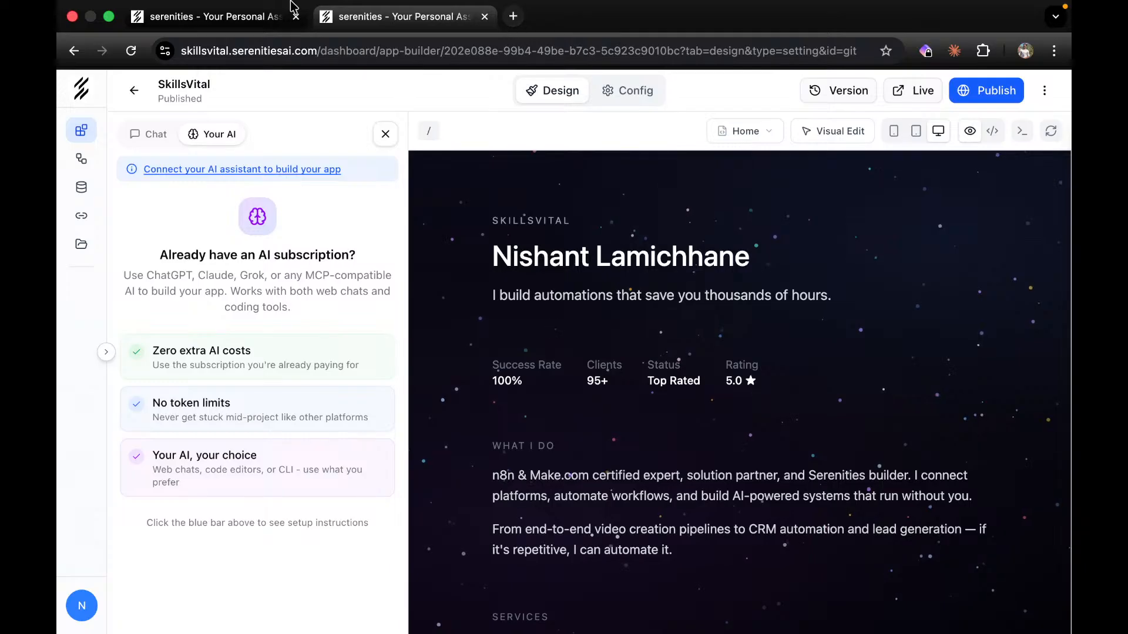
Load claude.ai in a new tab and go to its Connectors settings.
{"action": "left_click", "coordinate": [229, 14]}
{"action": "left_click", "coordinate": [406, 16]}
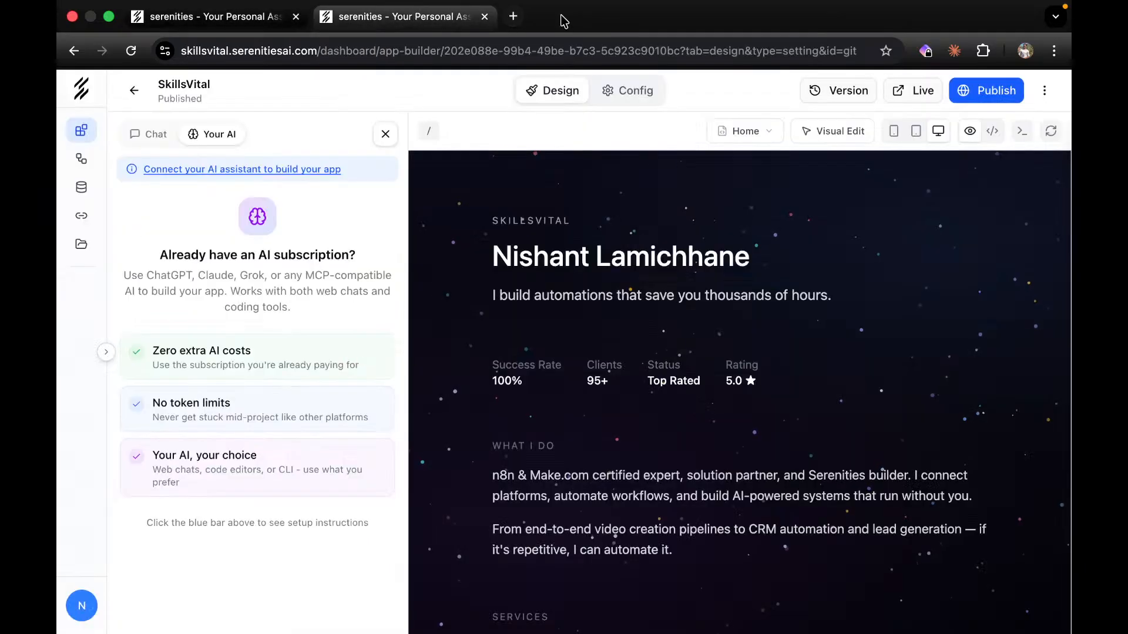
{"action": "left_click", "coordinate": [513, 15]}
{"action": "type", "text": "clau"}
{"action": "key", "text": "Return"}
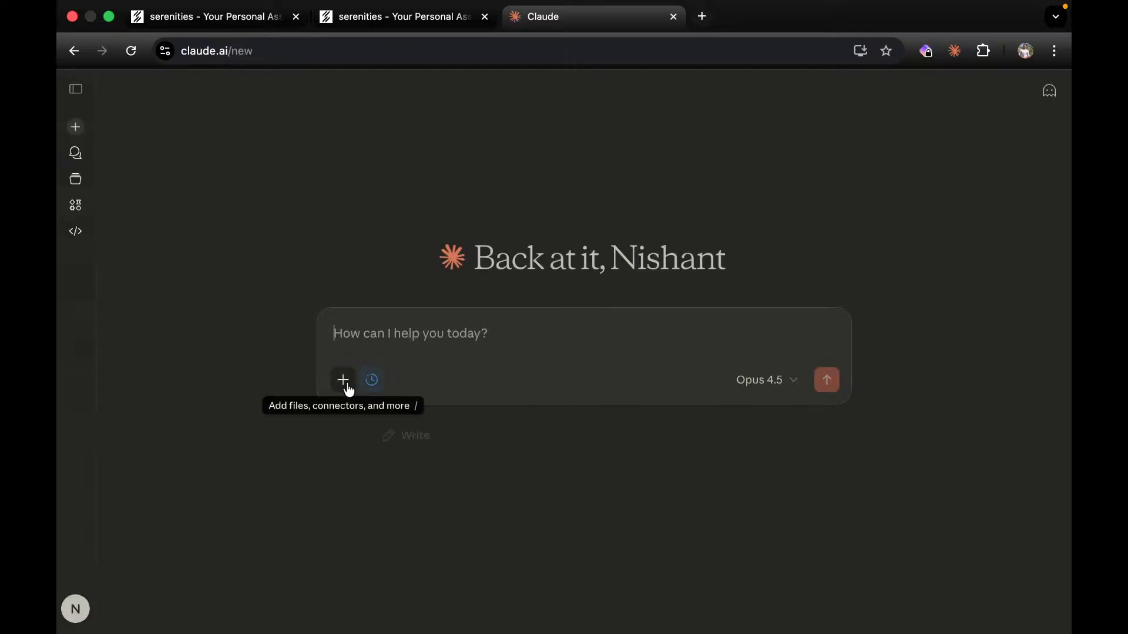
{"action": "left_click", "coordinate": [351, 389]}
{"action": "mouse_move", "coordinate": [425, 592]}
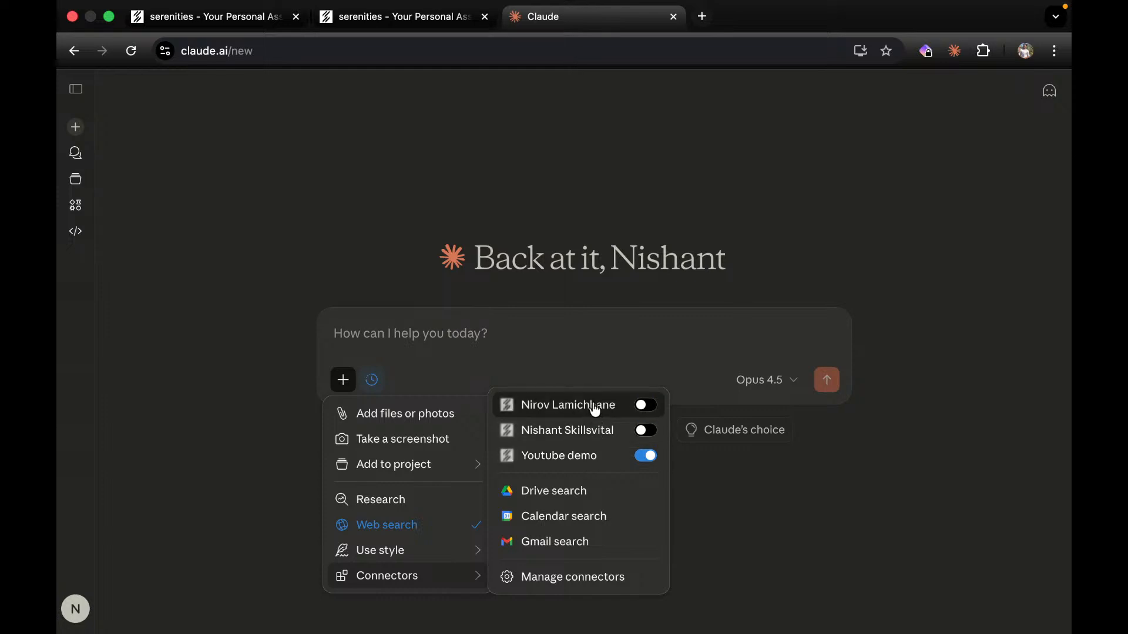
{"action": "left_click", "coordinate": [578, 585]}
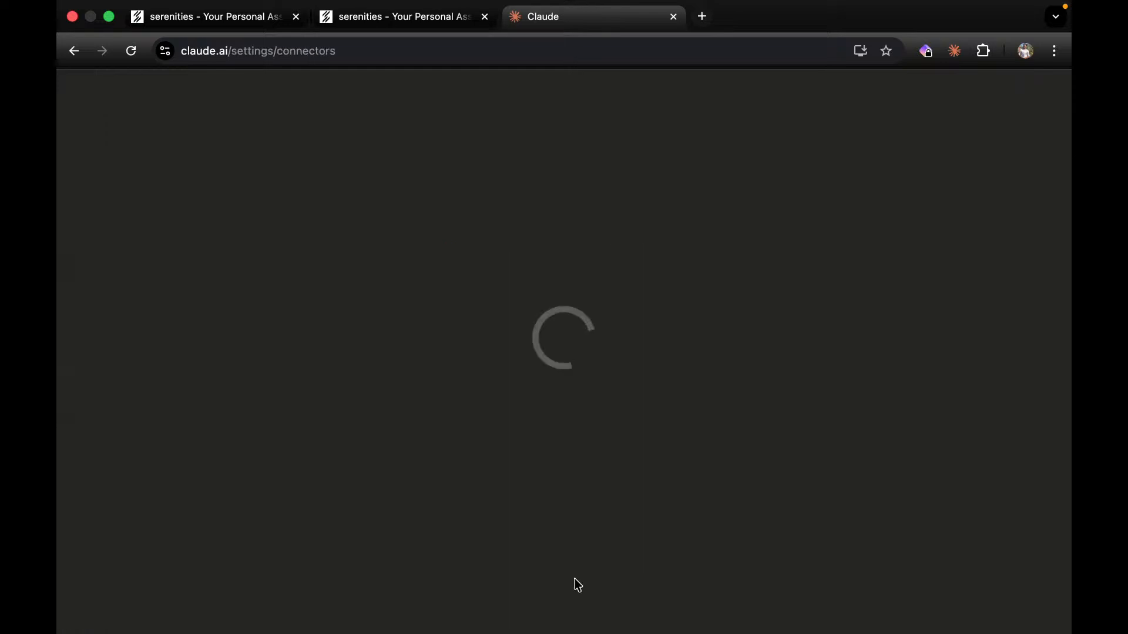
Start a custom connector and paste the SkillsVital MCP endpoint URL with the user's name suffix appended.
{"action": "scroll", "coordinate": [654, 454], "scroll_direction": "down", "scroll_amount": 2}
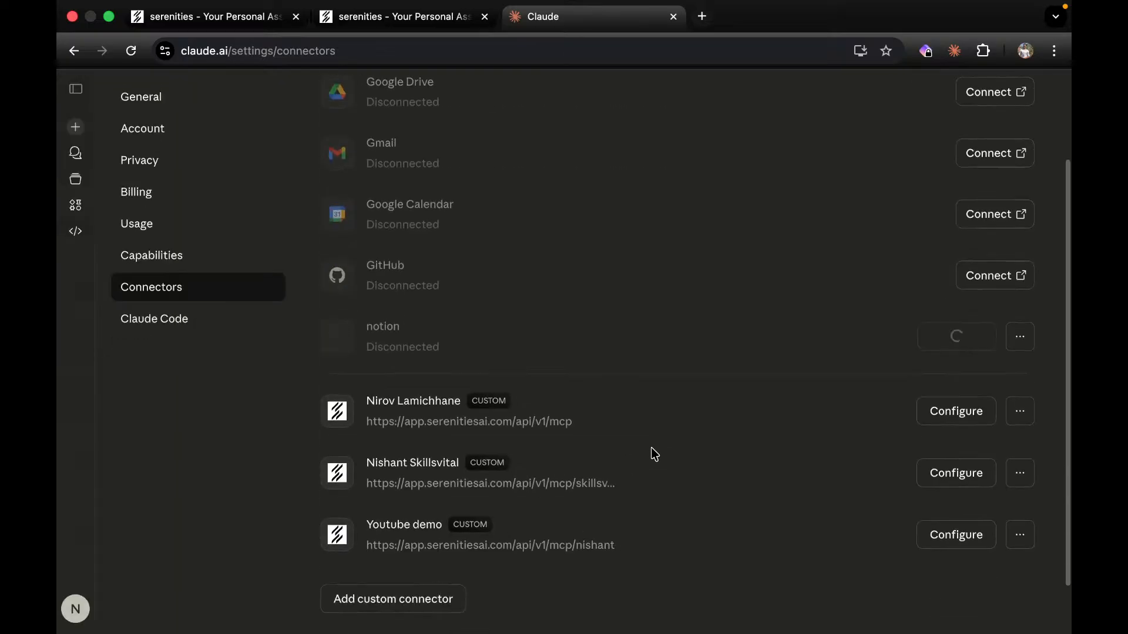
{"action": "scroll", "coordinate": [557, 491], "scroll_direction": "down", "scroll_amount": 1}
{"action": "left_click", "coordinate": [419, 542]}
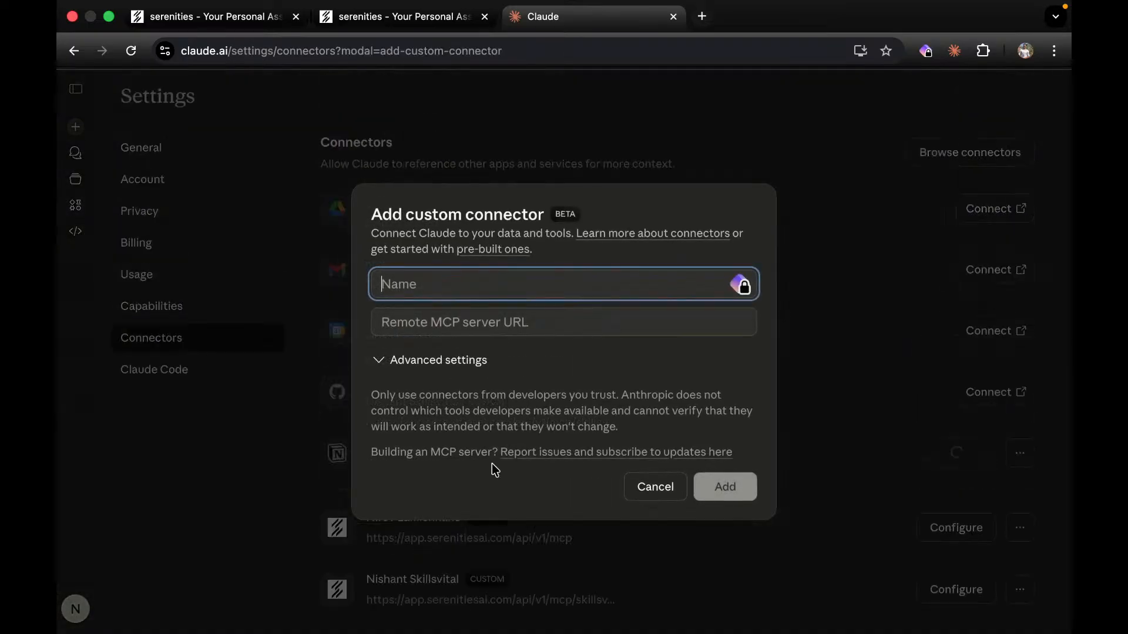
{"action": "key", "text": "super+v"}
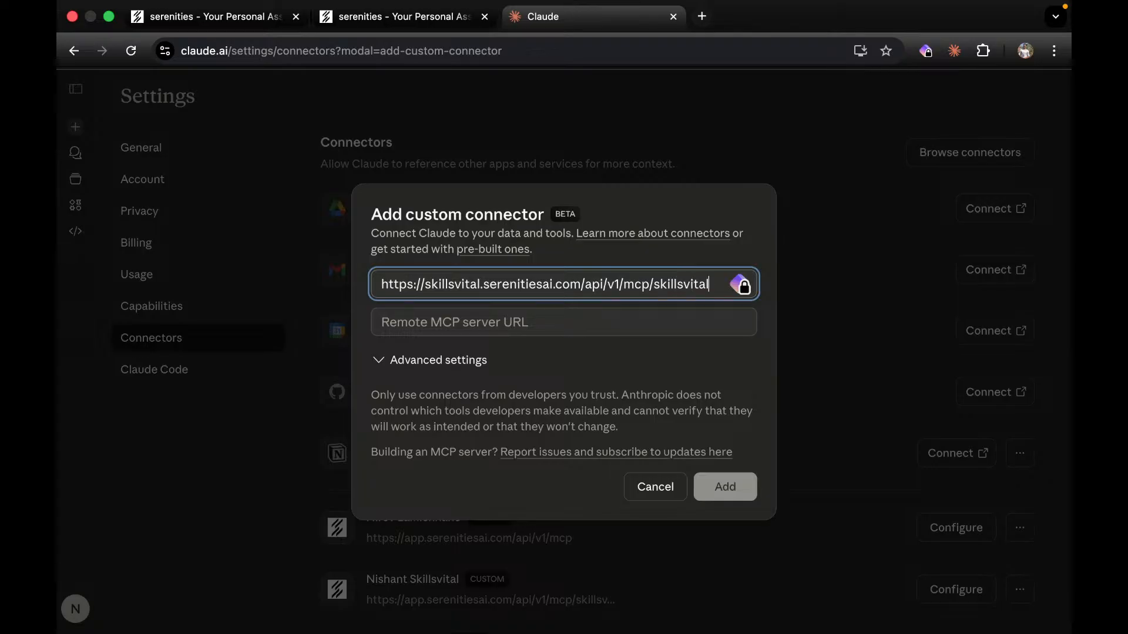
{"action": "type", "text": "nisahnt"}
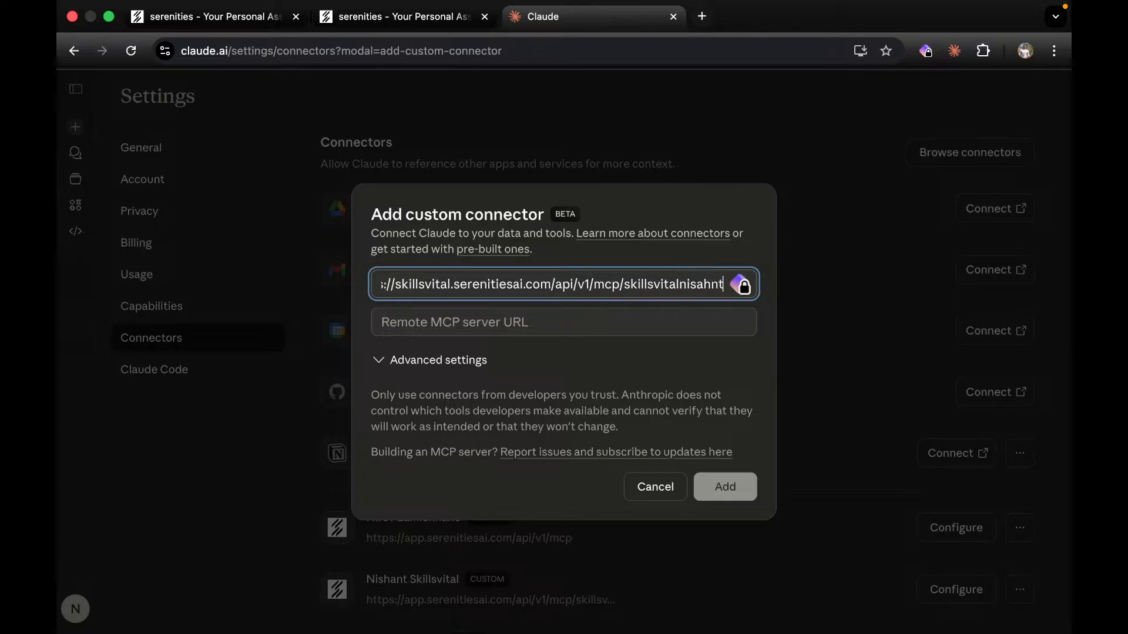
{"action": "key", "text": "BackSpace"}
{"action": "key", "text": "BackSpace"}
{"action": "key", "text": "BackSpace"}
{"action": "key", "text": "BackSpace"}
{"action": "type", "text": "hant"}
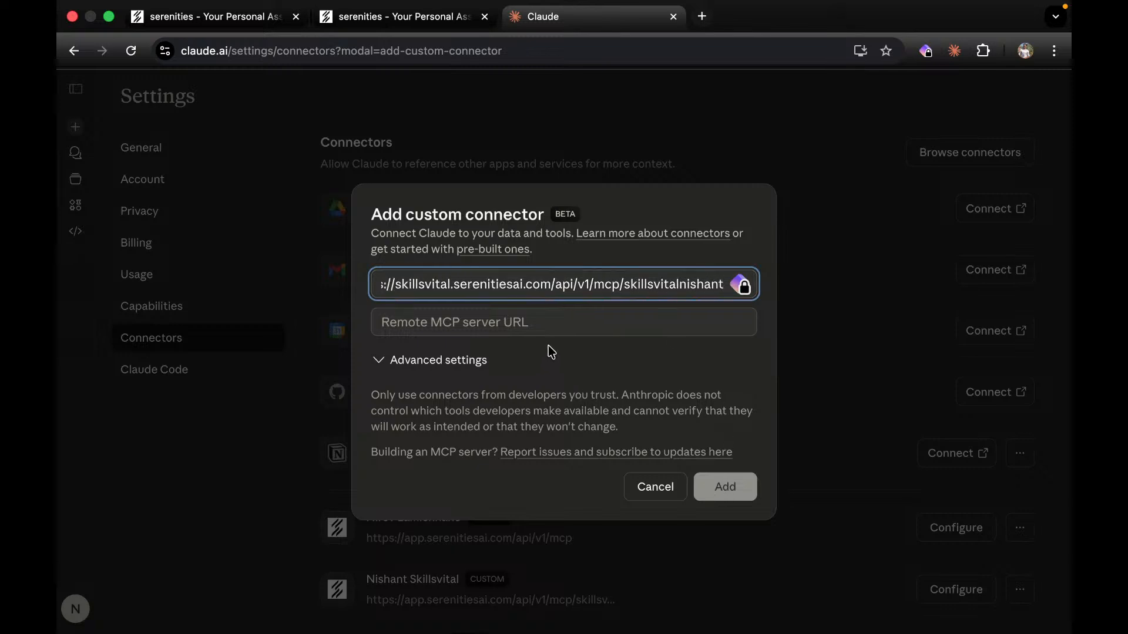
{"action": "left_click", "coordinate": [582, 349]}
Put the URL in the Remote MCP server URL field and name the connector with the user's name plus 'Skills'.
{"action": "triple_click", "coordinate": [567, 296]}
{"action": "key", "text": "ctrl+c"}
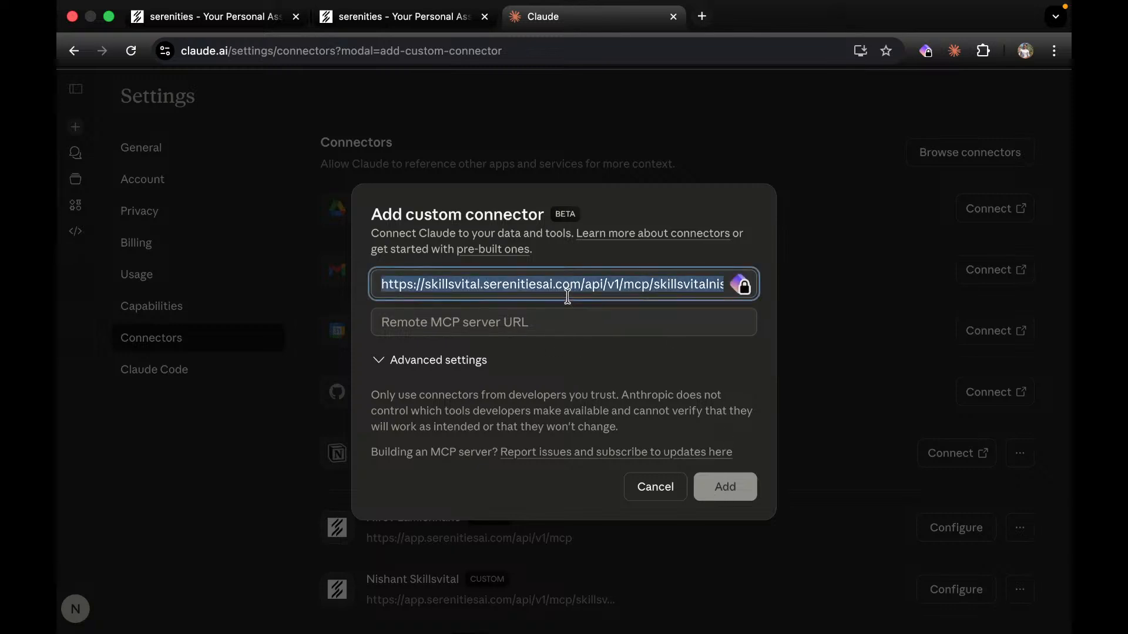
{"action": "left_click", "coordinate": [566, 304]}
{"action": "left_click", "coordinate": [566, 320]}
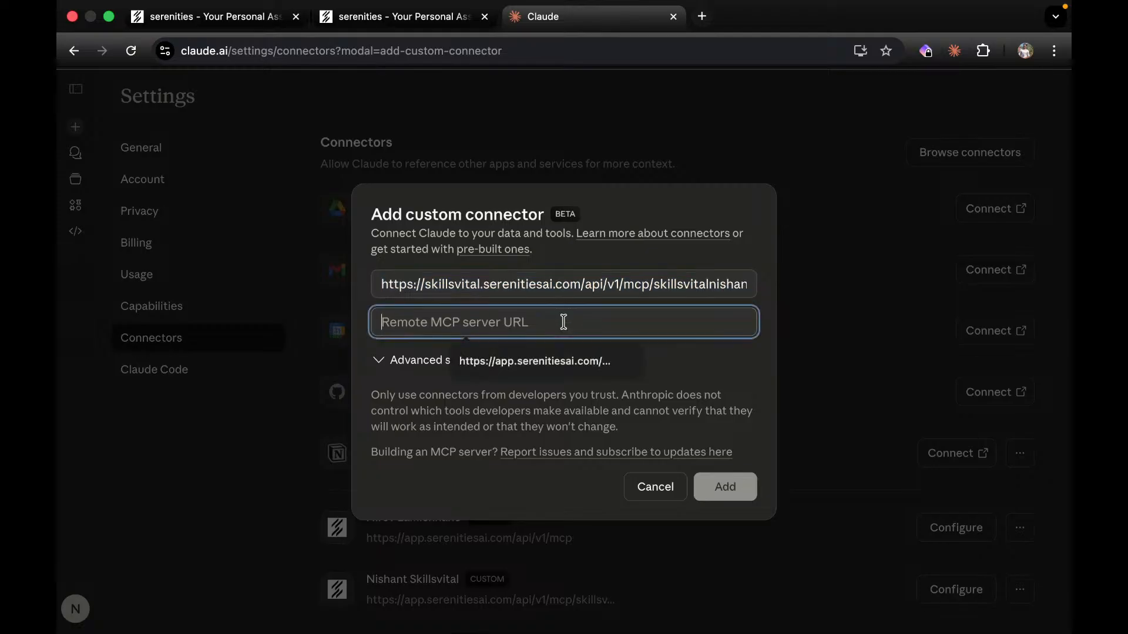
{"action": "key", "text": "ctrl+v"}
{"action": "triple_click", "coordinate": [533, 288]}
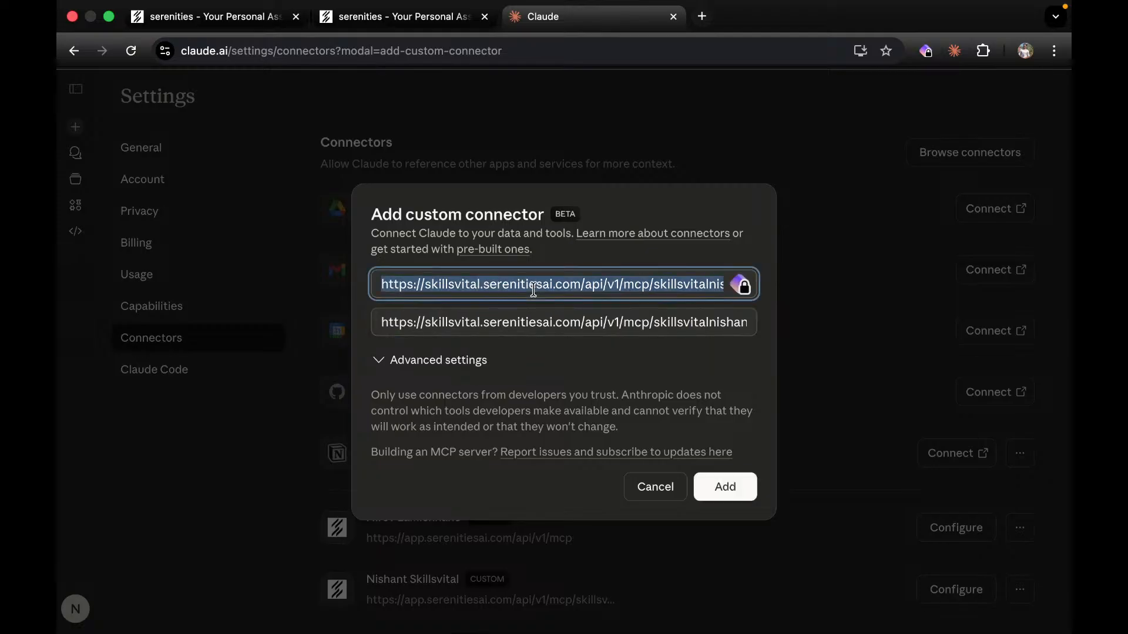
{"action": "type", "text": "Nisahnt"}
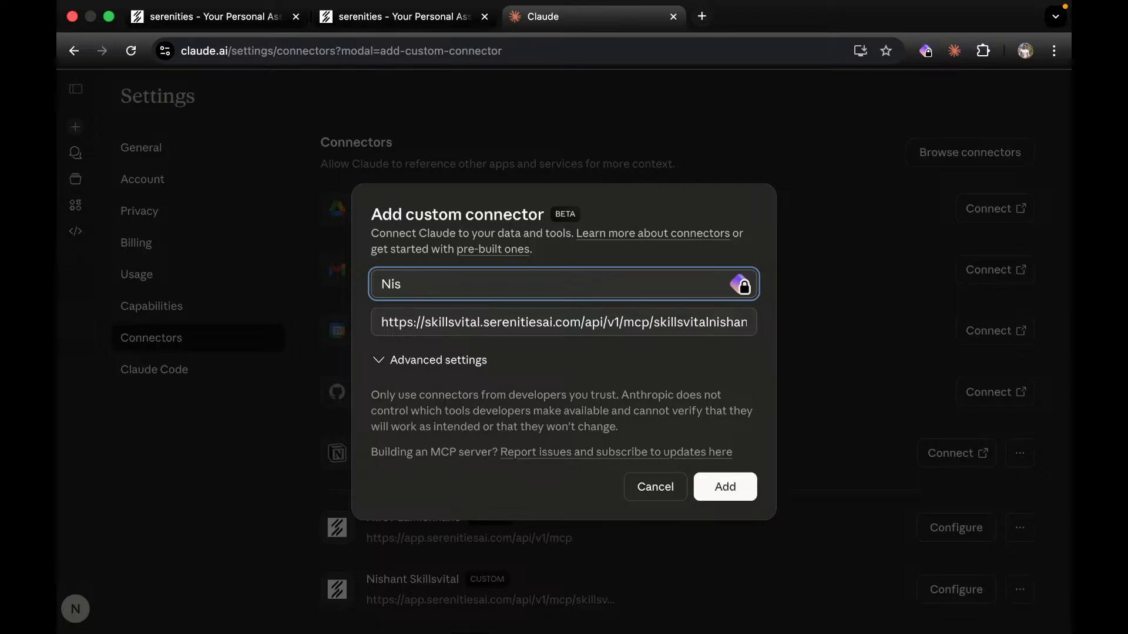
{"action": "type", "text": " Skillsvital"}
Add the custom connector and try connecting it twice, each attempt failing with an MCP server error.
{"action": "left_click", "coordinate": [729, 492]}
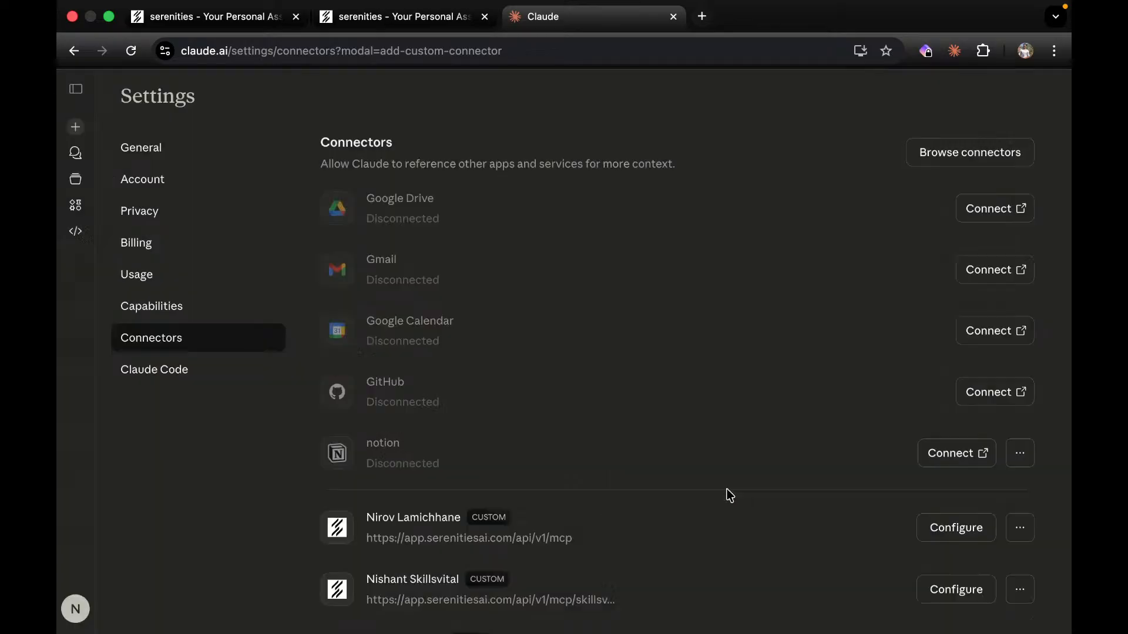
{"action": "scroll", "coordinate": [727, 493], "scroll_direction": "down", "scroll_amount": 5}
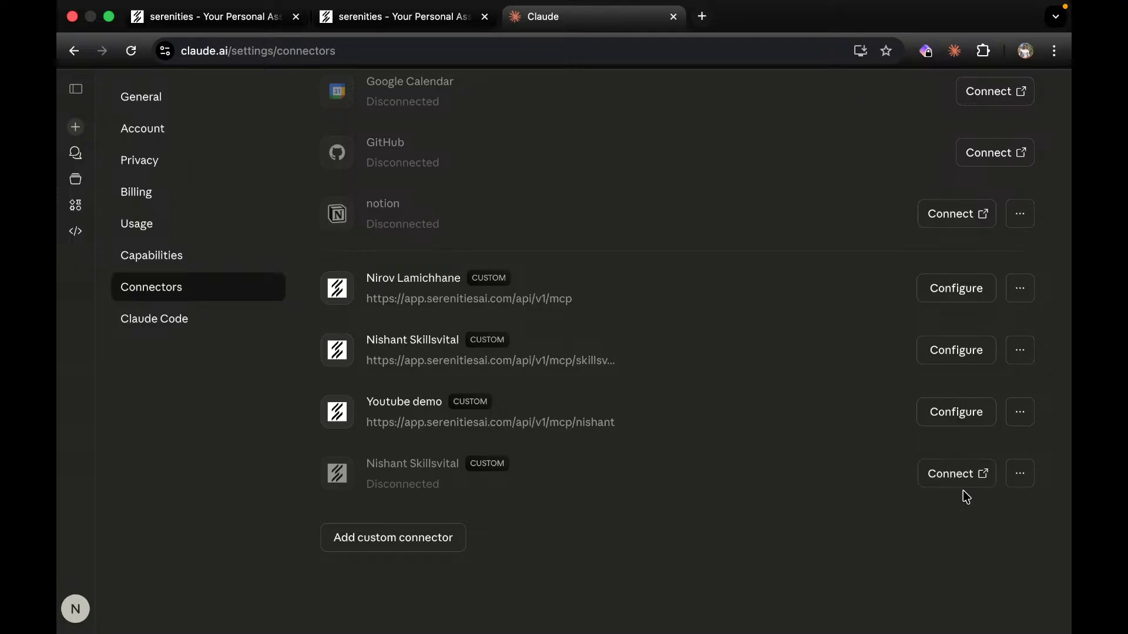
{"action": "left_click", "coordinate": [958, 487]}
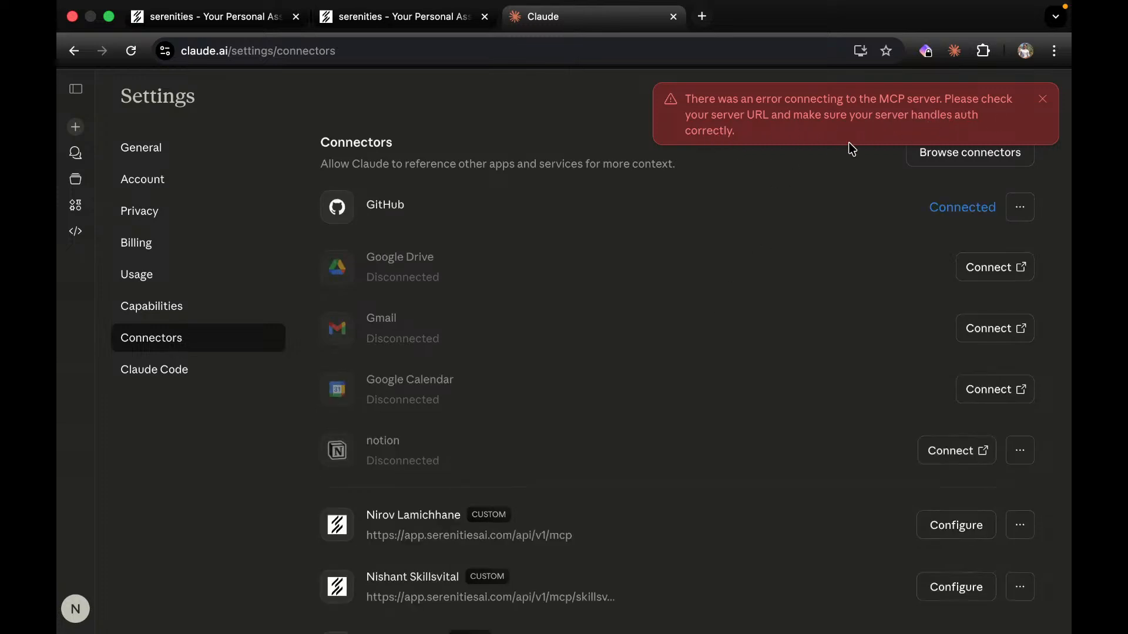
{"action": "left_click", "coordinate": [1042, 100]}
{"action": "scroll", "coordinate": [659, 498], "scroll_direction": "down", "scroll_amount": 5}
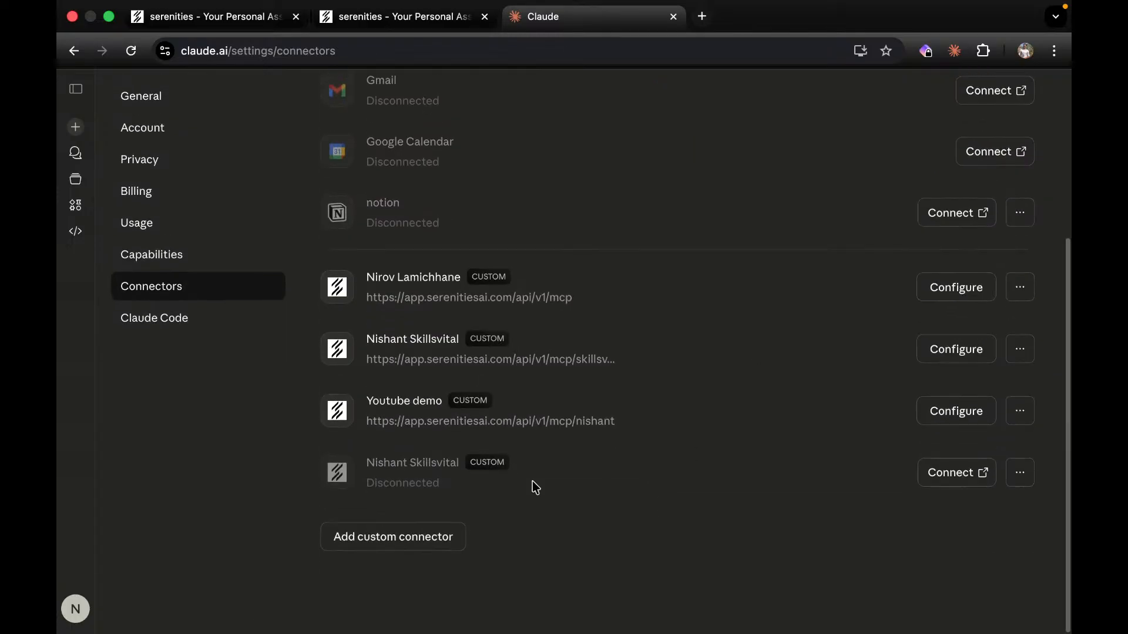
{"action": "left_click", "coordinate": [943, 480]}
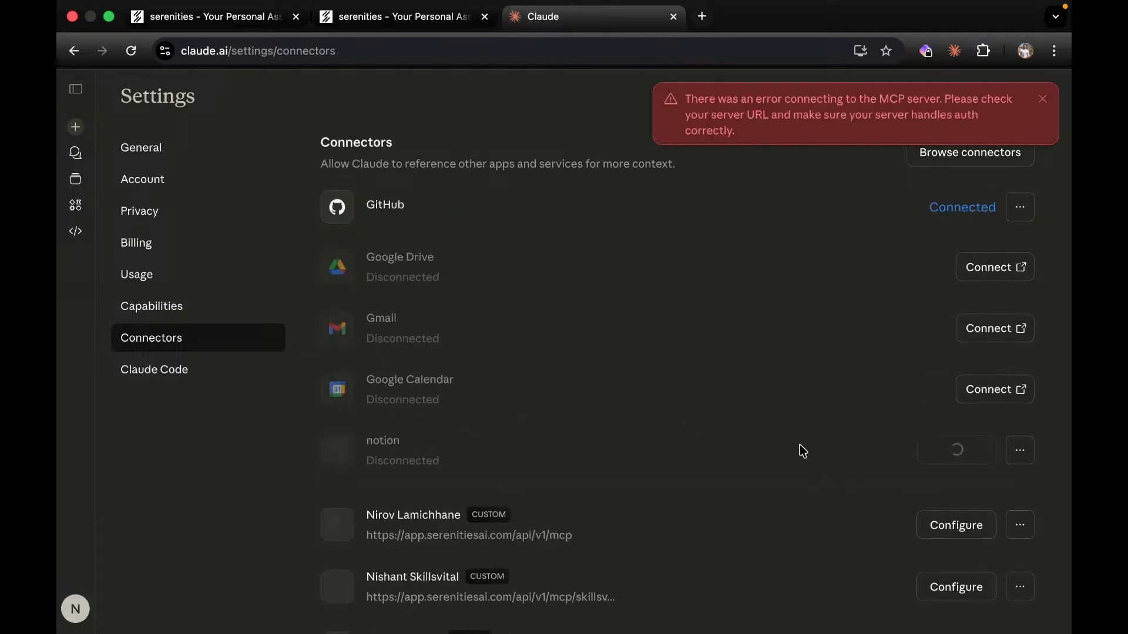
Remove and disconnect the failing connector.
{"action": "scroll", "coordinate": [722, 501], "scroll_direction": "down", "scroll_amount": 4}
{"action": "left_click", "coordinate": [1021, 477]}
{"action": "left_click", "coordinate": [933, 509]}
{"action": "left_click", "coordinate": [719, 434]}
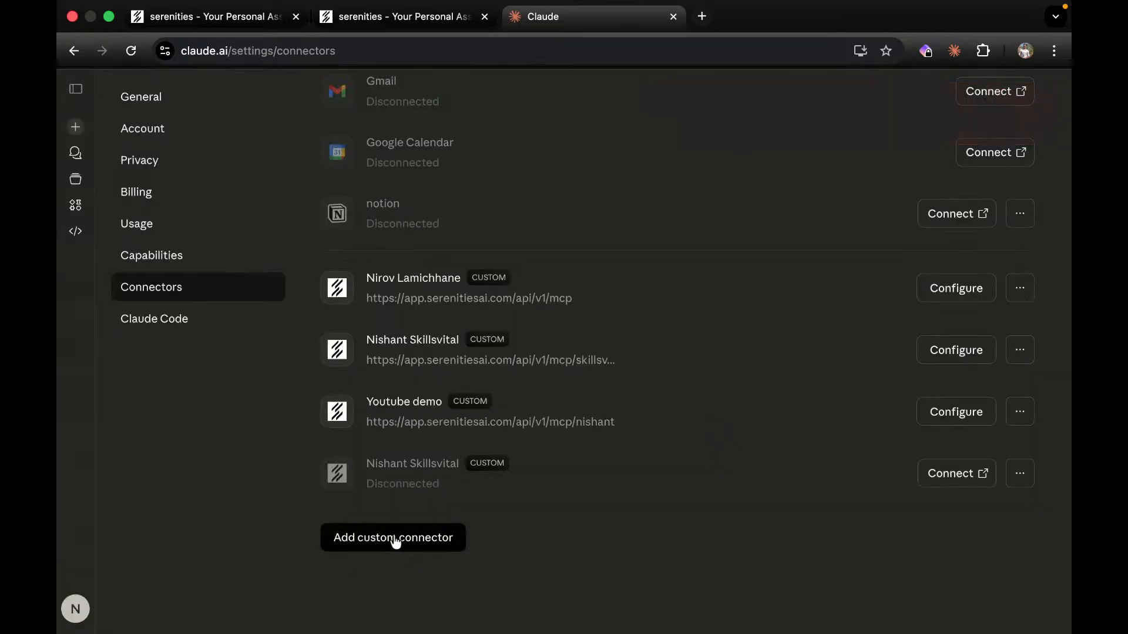
Start another custom connector named with the user's name plus 'Skillsvital', then return to the app-builder tab.
{"action": "left_click", "coordinate": [395, 540]}
{"action": "left_click", "coordinate": [521, 294]}
{"action": "type", "text": "Nian"}
{"action": "key", "text": "BackSpace"}
{"action": "key", "text": "BackSpace"}
{"action": "type", "text": "ishant_"}
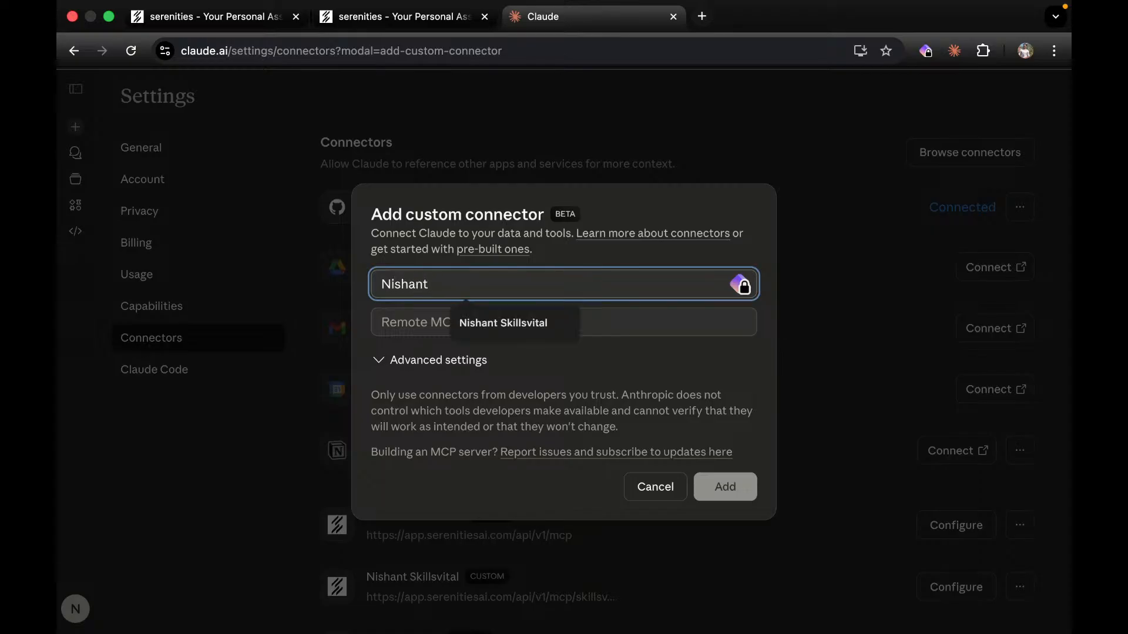
{"action": "key", "text": "BackSpace"}
{"action": "type", "text": "Skillsvital"}
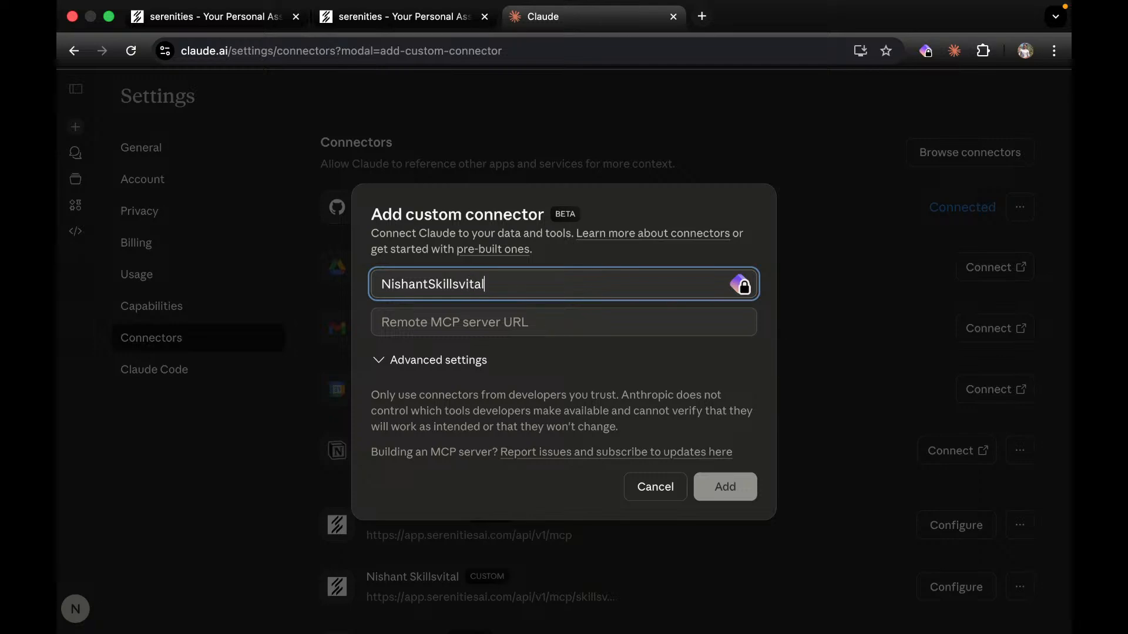
{"action": "left_click", "coordinate": [399, 16]}
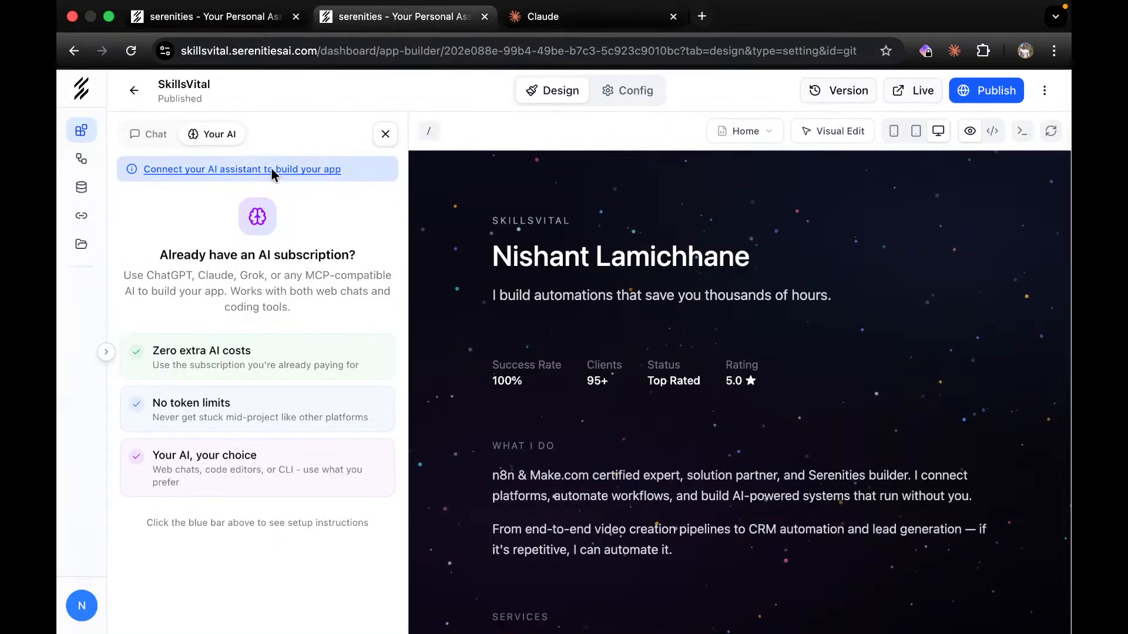
Copy the MCP Endpoint URL from serenitiesai.com's MCP Docs and return to Claude's connector form.
{"action": "left_click", "coordinate": [707, 21]}
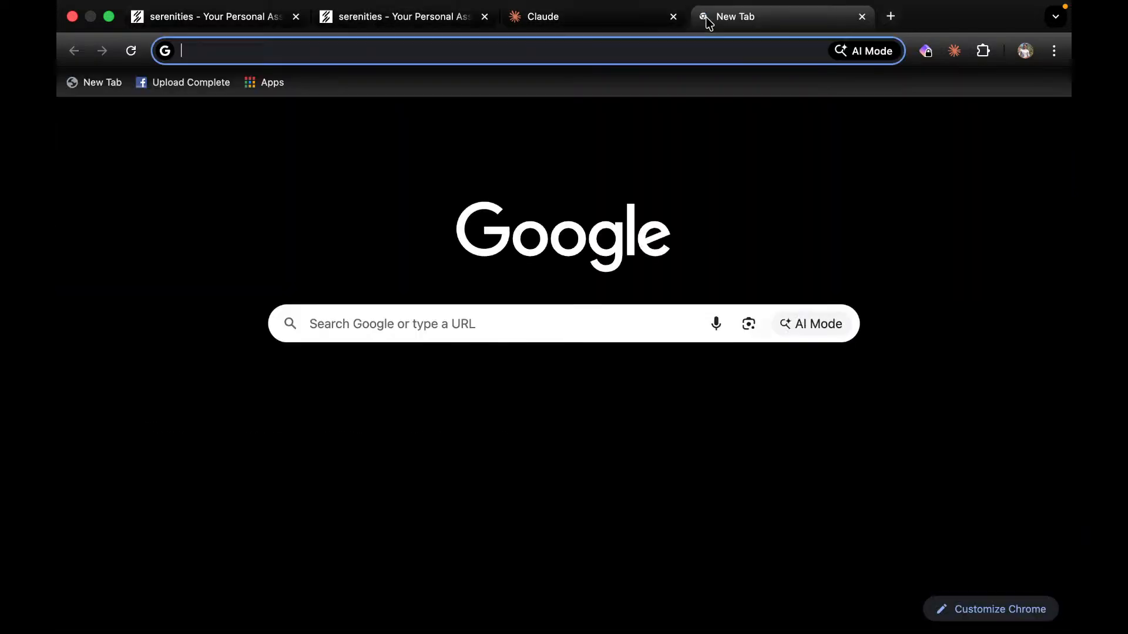
{"action": "type", "text": "sere"}
{"action": "key", "text": "Return"}
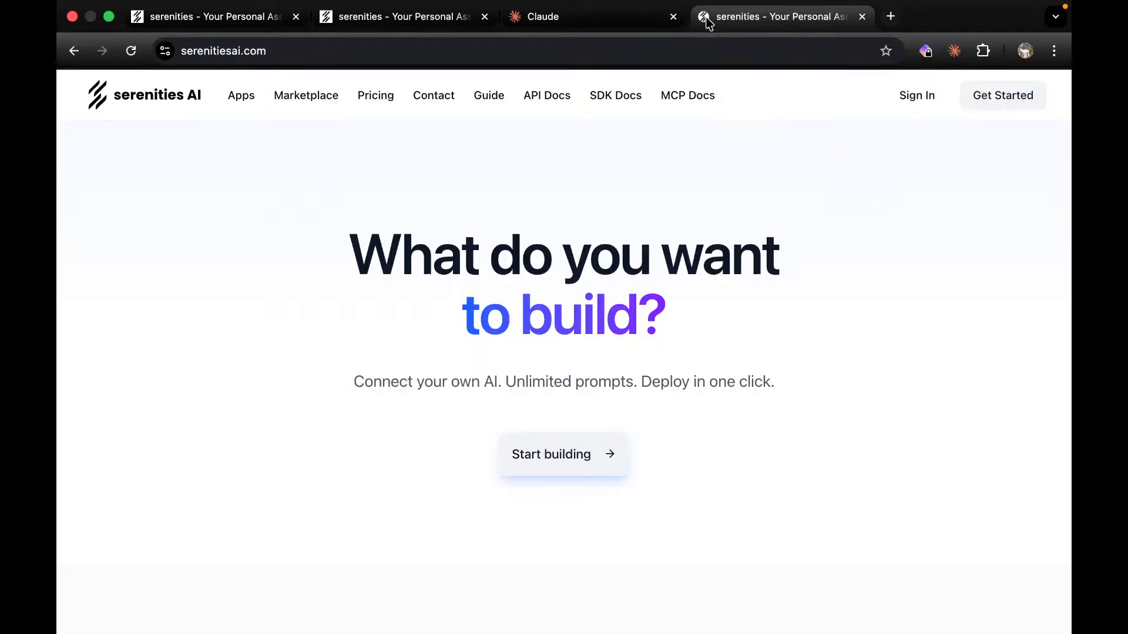
{"action": "left_click", "coordinate": [683, 97]}
{"action": "scroll", "coordinate": [627, 261], "scroll_direction": "down", "scroll_amount": 2}
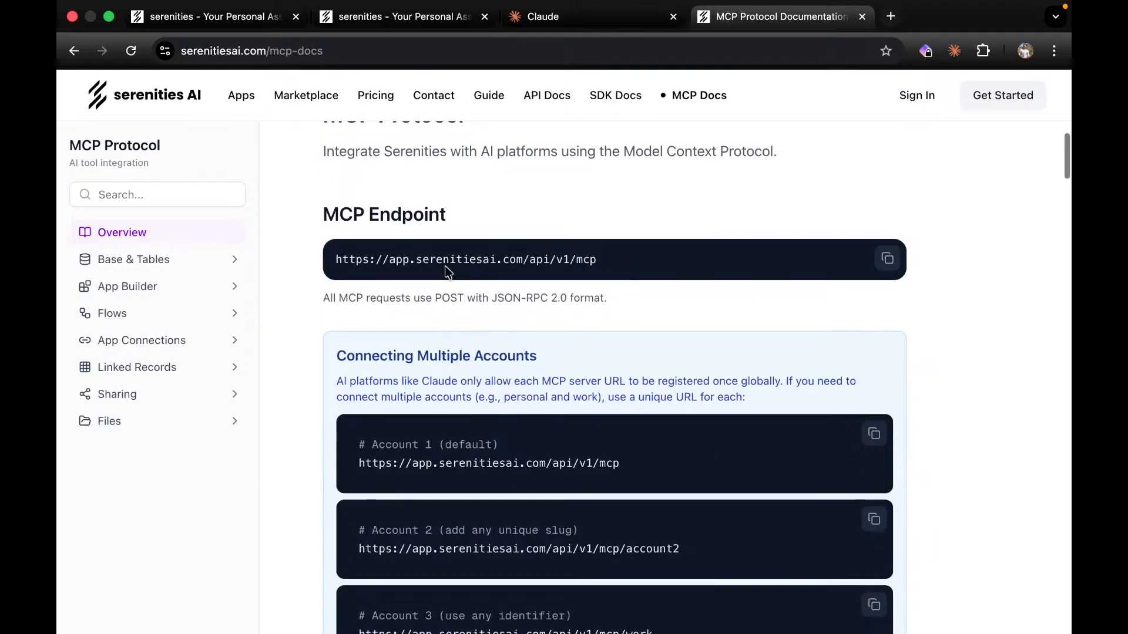
{"action": "left_click", "coordinate": [887, 258]}
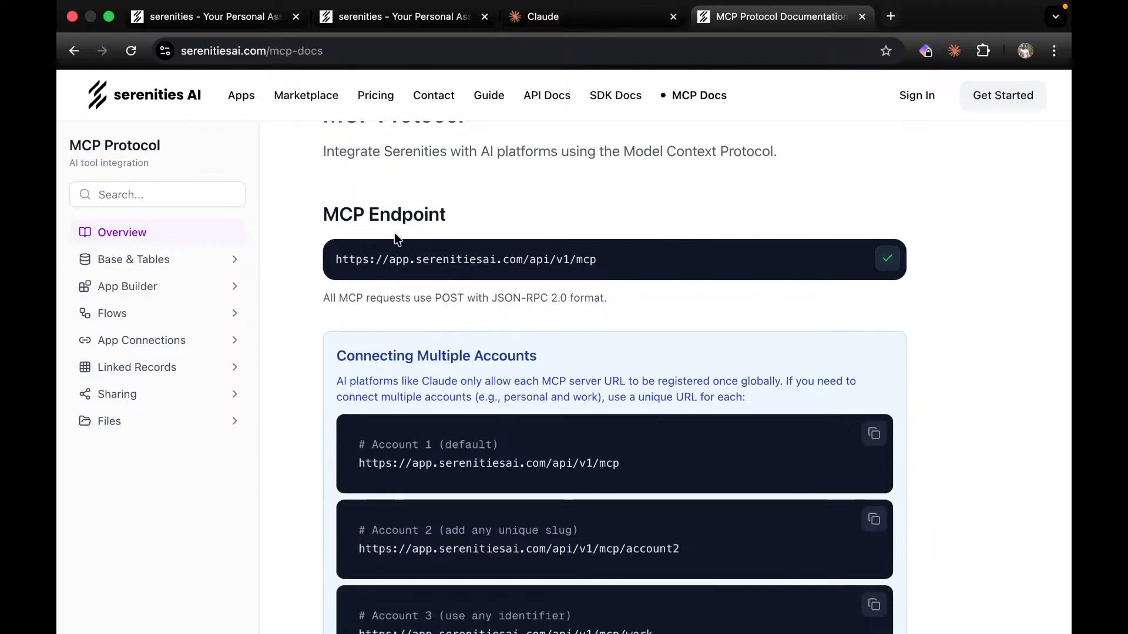
{"action": "left_click", "coordinate": [588, 17]}
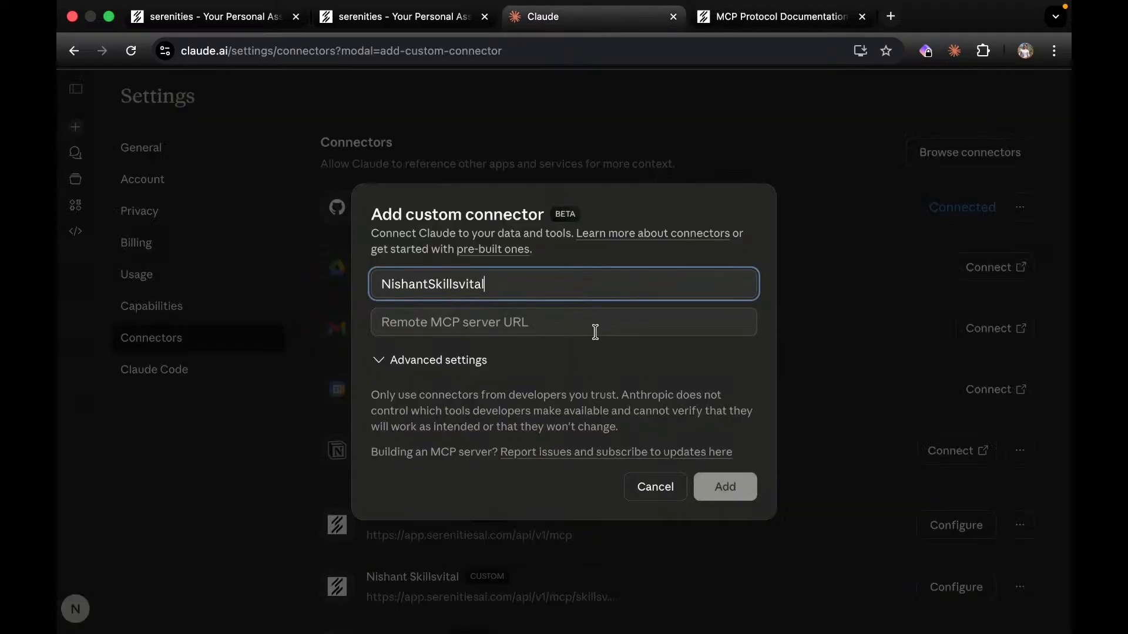
Set the server URL to the Serenities MCP endpoint plus a user-name suffix and add the connector.
{"action": "left_click", "coordinate": [507, 322]}
{"action": "key", "text": "super+v"}
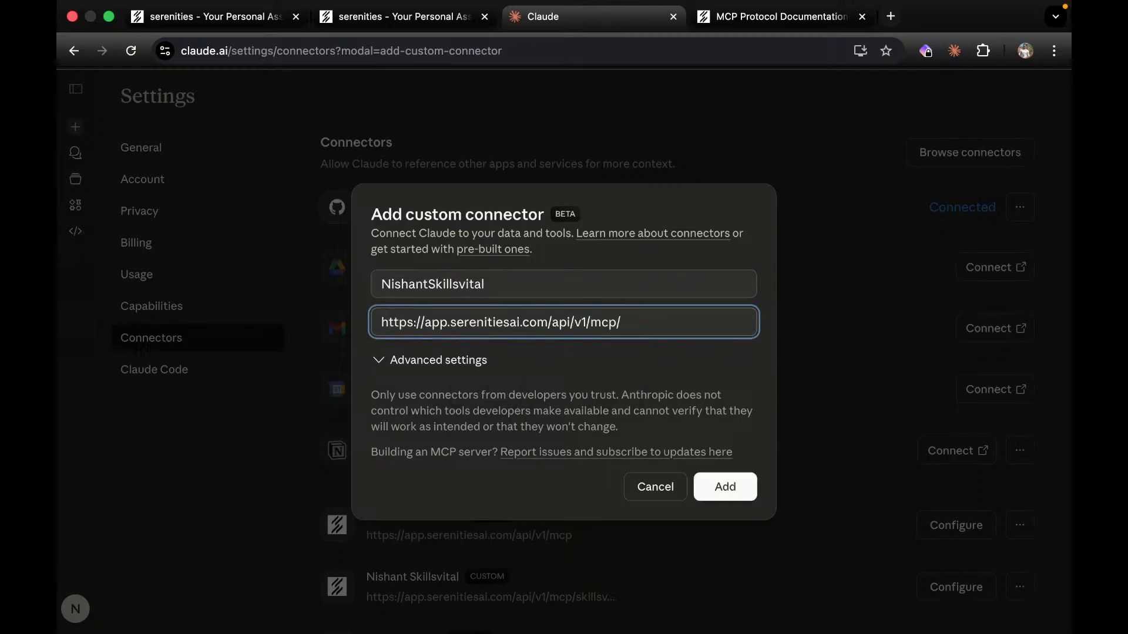
{"action": "type", "text": "/nishantSkillsvital"}
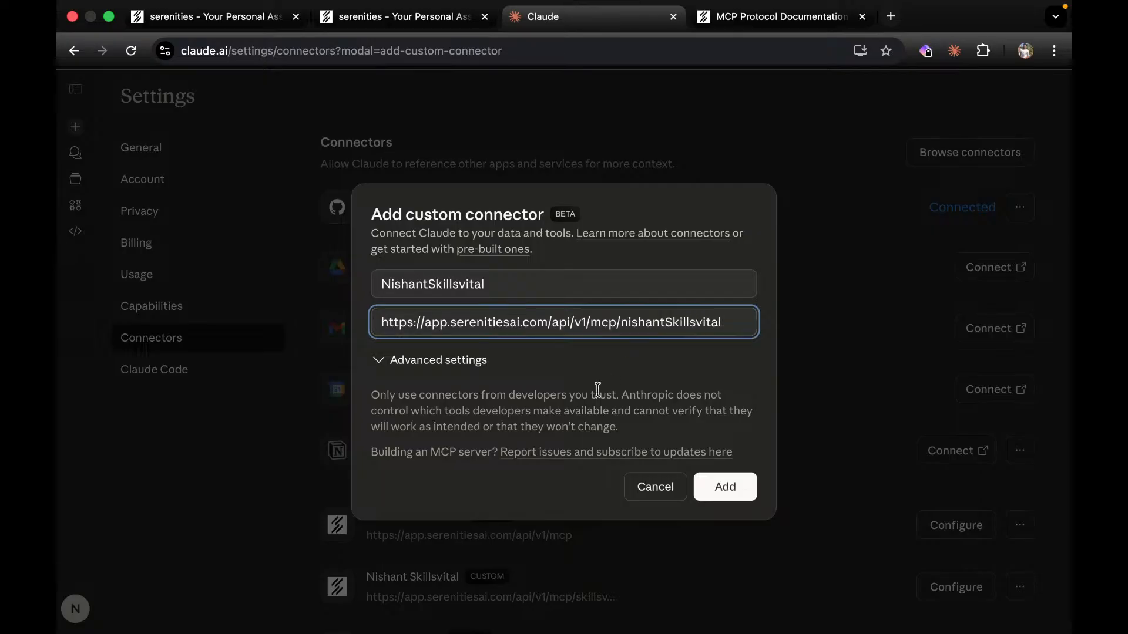
{"action": "left_click", "coordinate": [726, 488]}
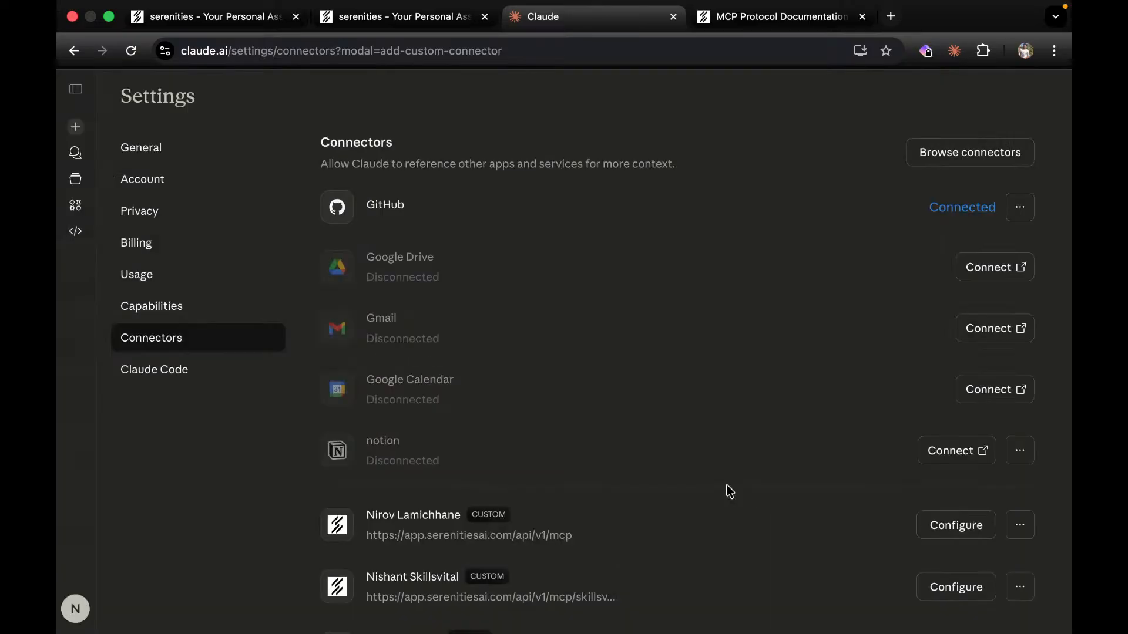
{"action": "scroll", "coordinate": [727, 491], "scroll_direction": "down", "scroll_amount": 6}
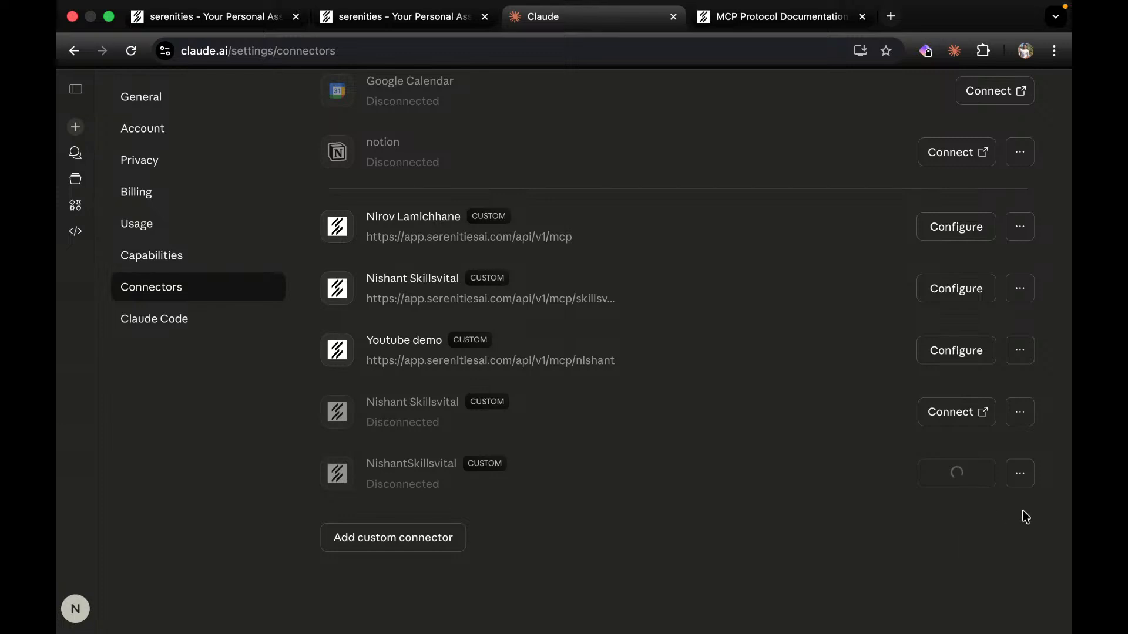
Connect the new connector and authorize all requested permissions on the Serenities OAuth page.
{"action": "left_click", "coordinate": [964, 473]}
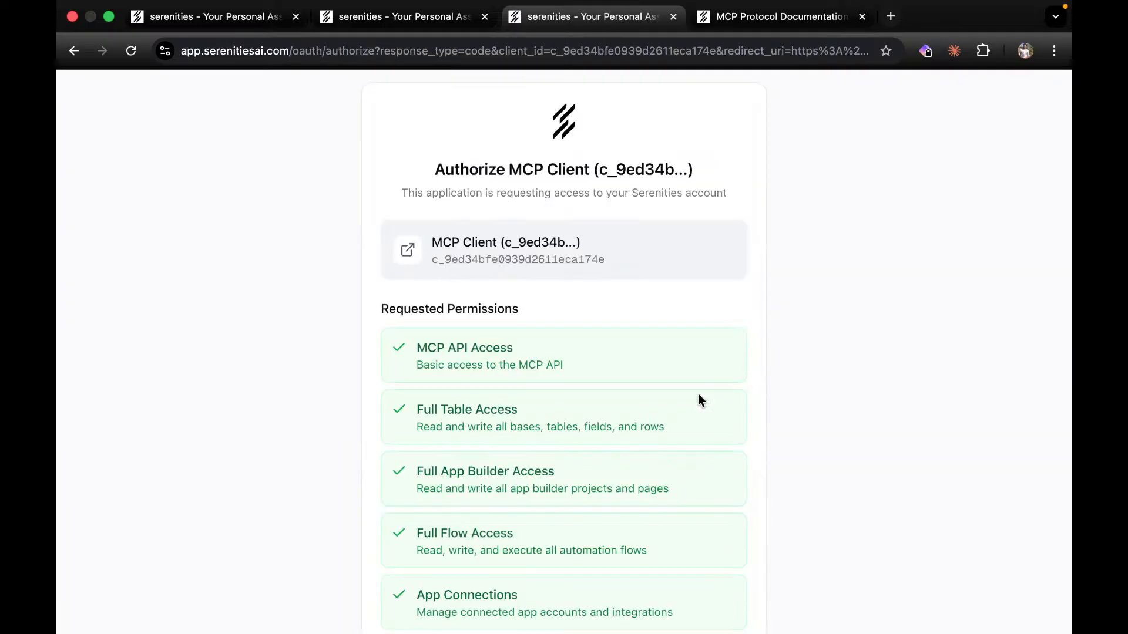
{"action": "scroll", "coordinate": [601, 424], "scroll_direction": "down", "scroll_amount": 5}
{"action": "scroll", "coordinate": [601, 424], "scroll_direction": "down", "scroll_amount": 2}
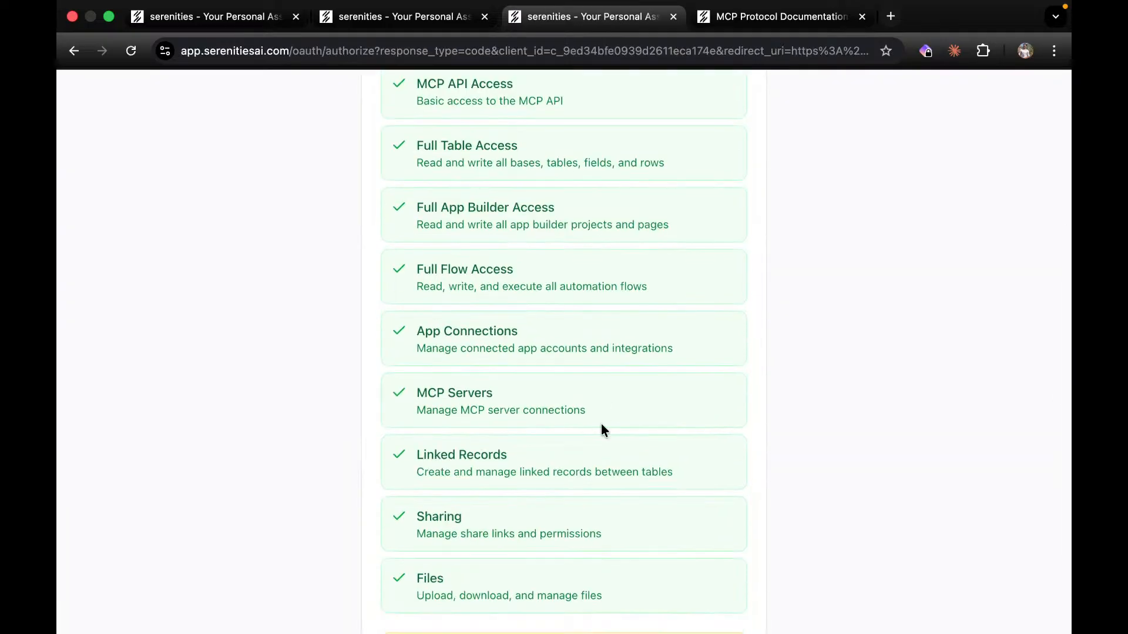
{"action": "scroll", "coordinate": [601, 424], "scroll_direction": "down", "scroll_amount": 2}
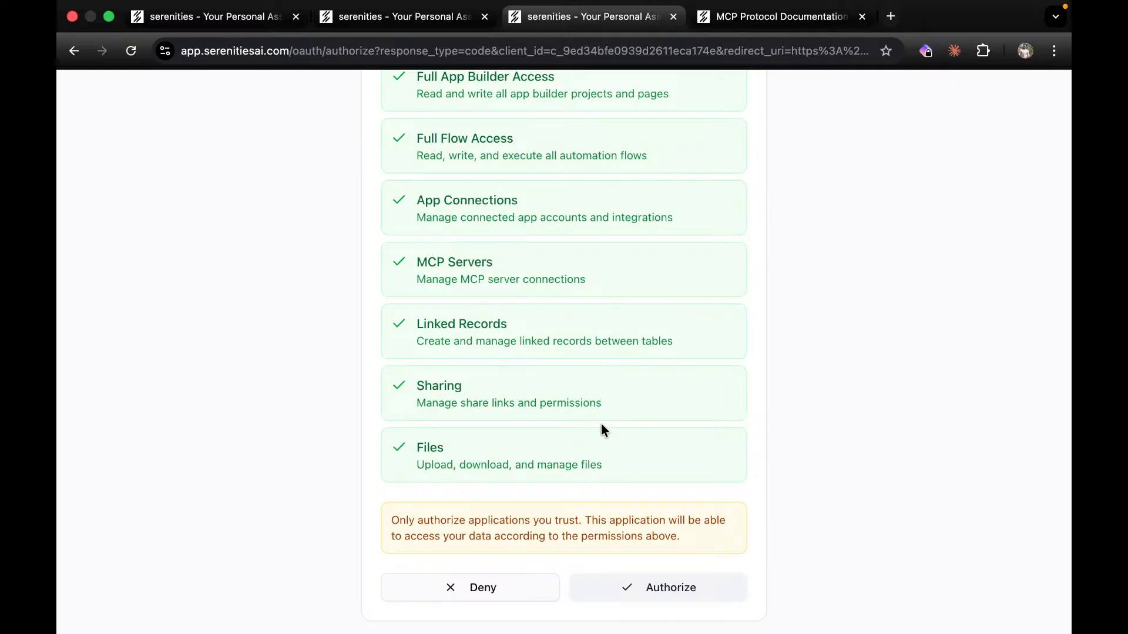
{"action": "left_click", "coordinate": [688, 590]}
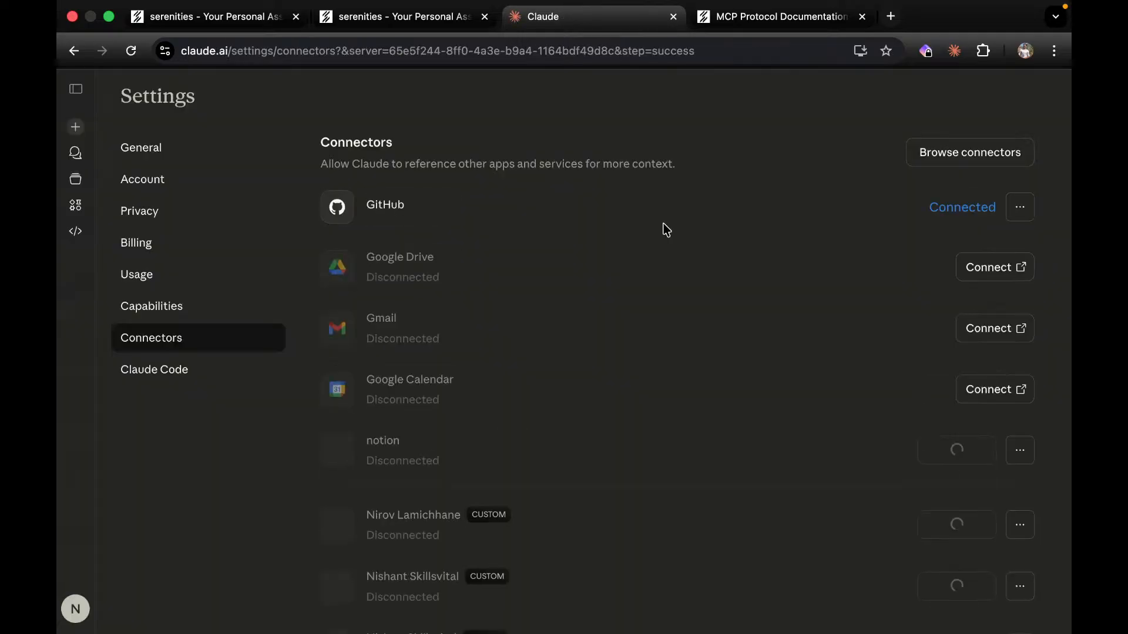
Start a new chat in Claude.
{"action": "scroll", "coordinate": [602, 416], "scroll_direction": "down", "scroll_amount": 5}
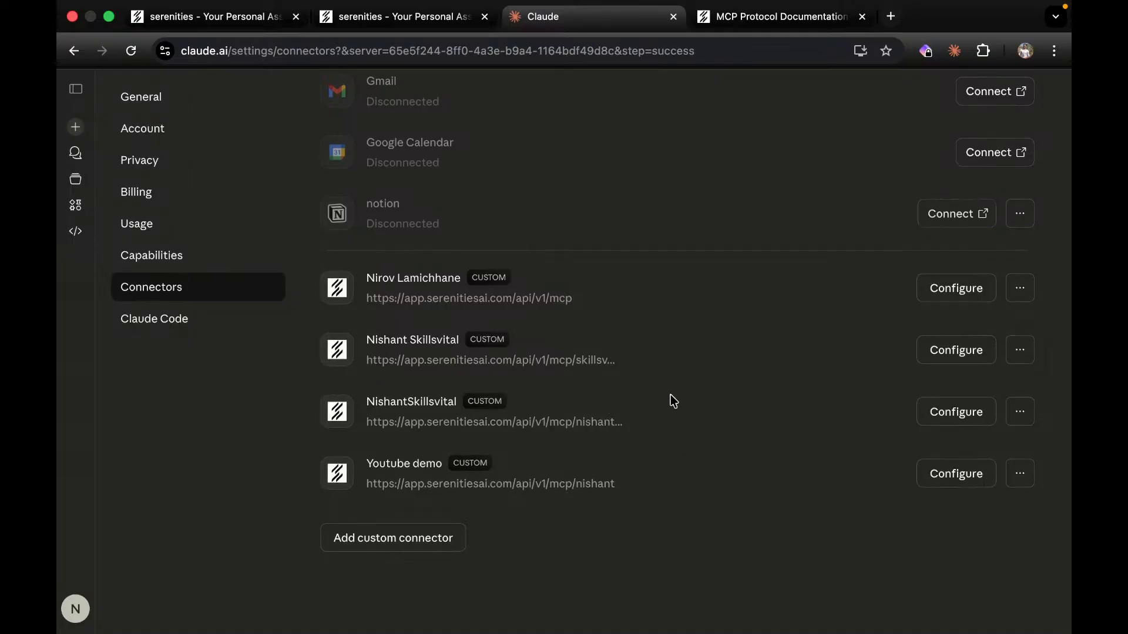
{"action": "scroll", "coordinate": [671, 394], "scroll_direction": "up", "scroll_amount": 3}
{"action": "scroll", "coordinate": [671, 395], "scroll_direction": "up", "scroll_amount": 1}
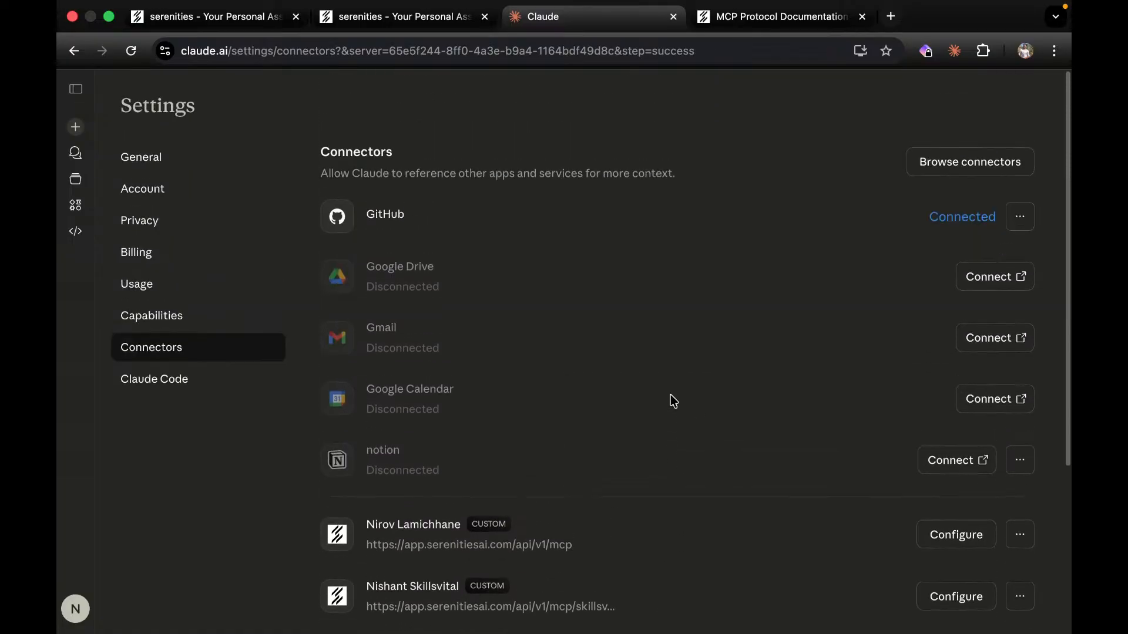
{"action": "left_click", "coordinate": [80, 134]}
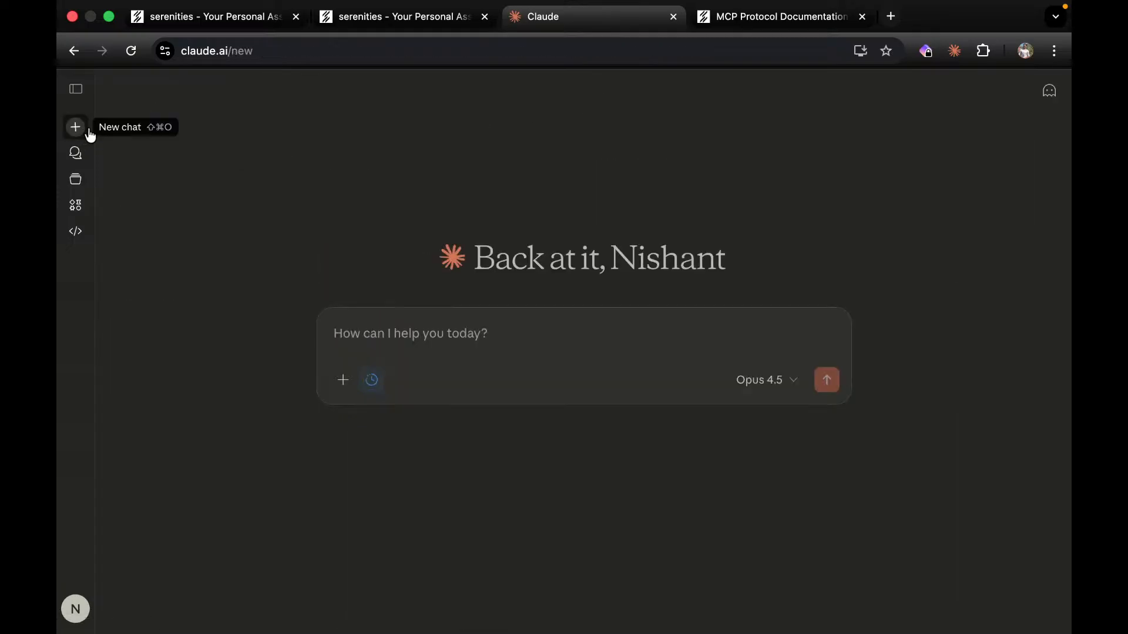
Switch off the Youtube demo connector and move the Claude tab after the documentation tab.
{"action": "left_click", "coordinate": [343, 382]}
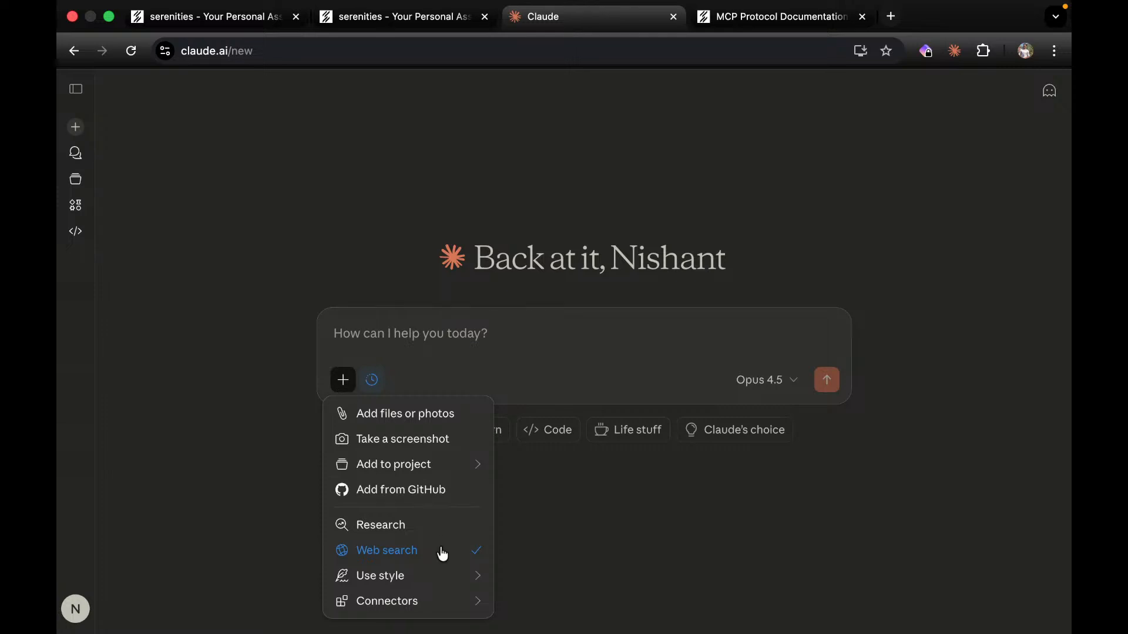
{"action": "mouse_move", "coordinate": [433, 601]}
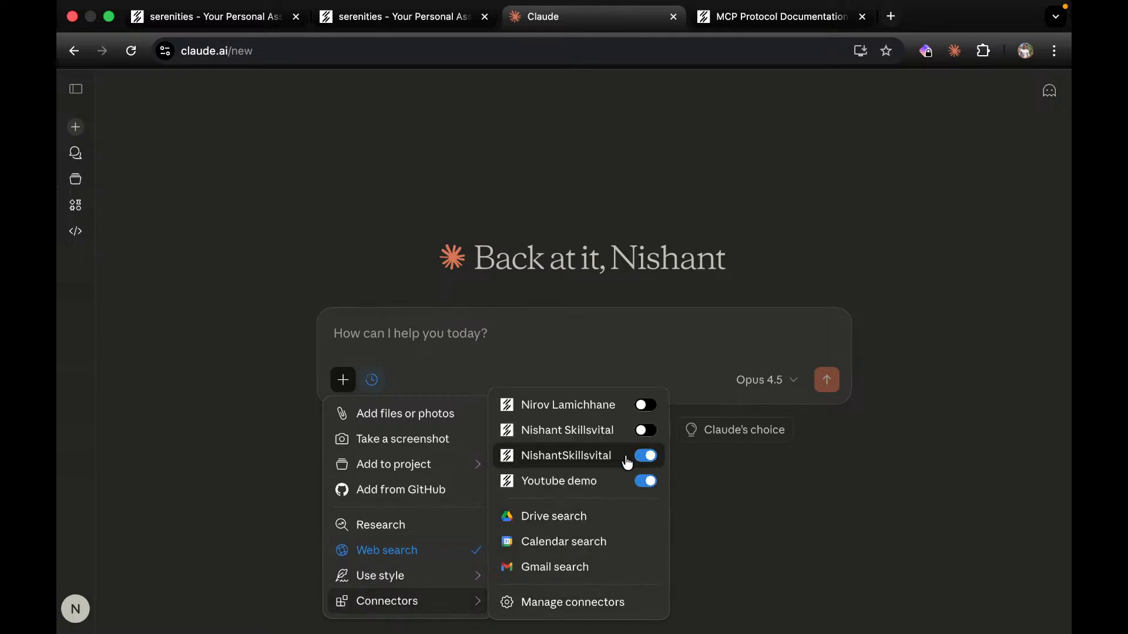
{"action": "left_click", "coordinate": [645, 482]}
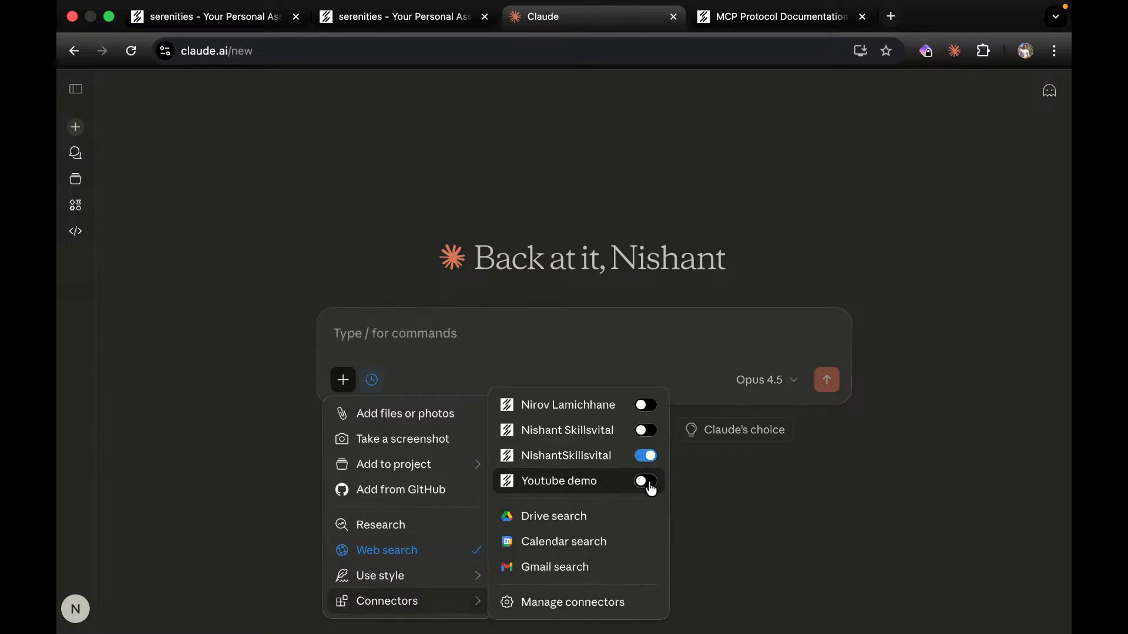
{"action": "key", "text": "Escape"}
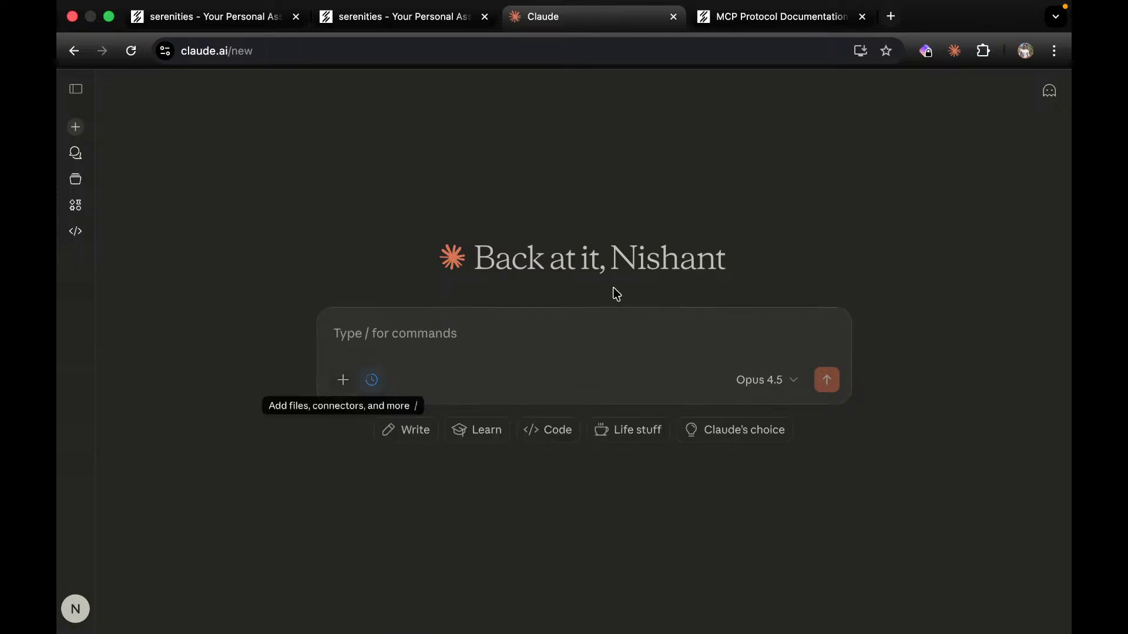
{"action": "left_click_drag", "start_coordinate": [570, 21], "coordinate": [778, 18]}
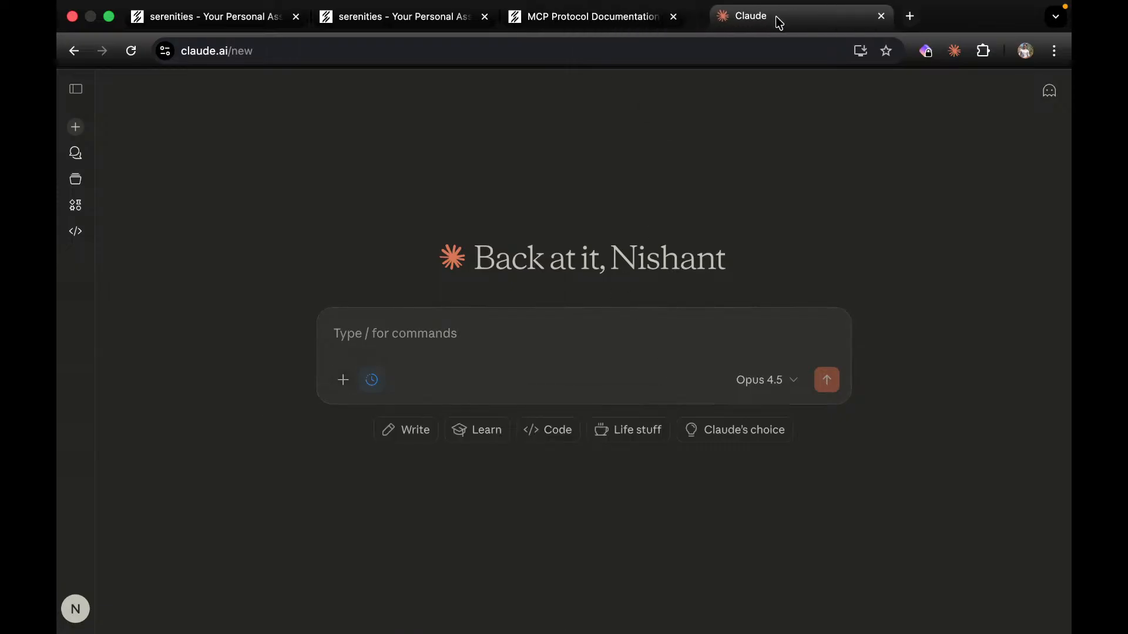
Close the MCP Protocol Documentation tab and look over the SkillsVital app builder tab.
{"action": "left_click", "coordinate": [673, 17]}
{"action": "left_click", "coordinate": [491, 18]}
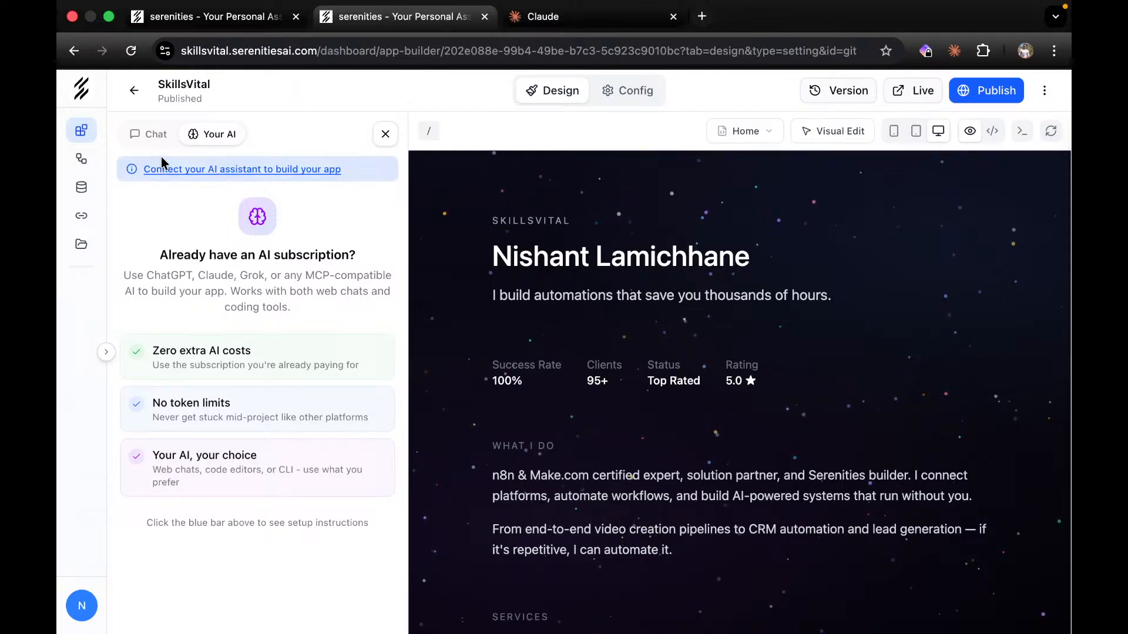
{"action": "scroll", "coordinate": [731, 476], "scroll_direction": "down", "scroll_amount": 15}
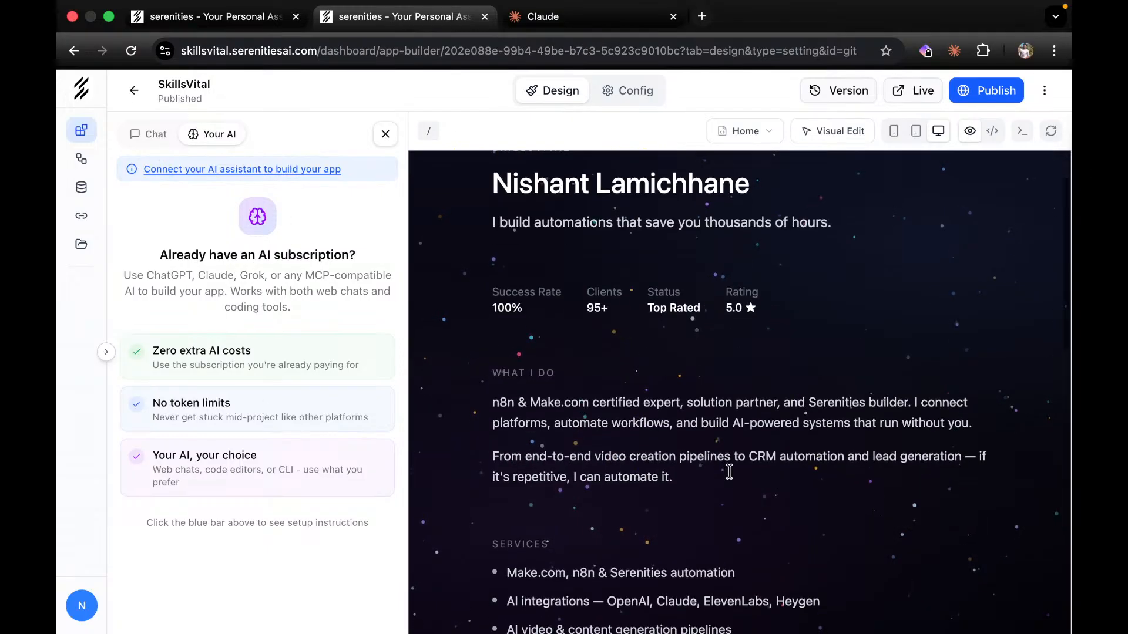
{"action": "scroll", "coordinate": [732, 476], "scroll_direction": "up", "scroll_amount": 15}
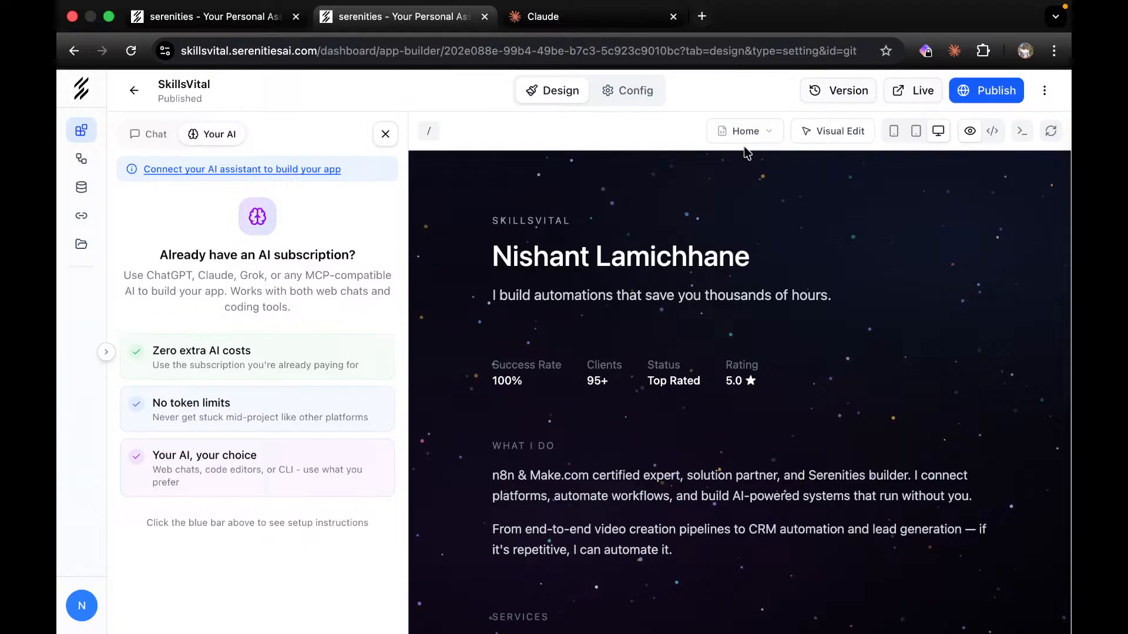
Paste the SkillsVital app-builder link into Claude and add 'change the backgorund of the howm'.
{"action": "left_click", "coordinate": [601, 24]}
{"action": "left_click", "coordinate": [518, 334]}
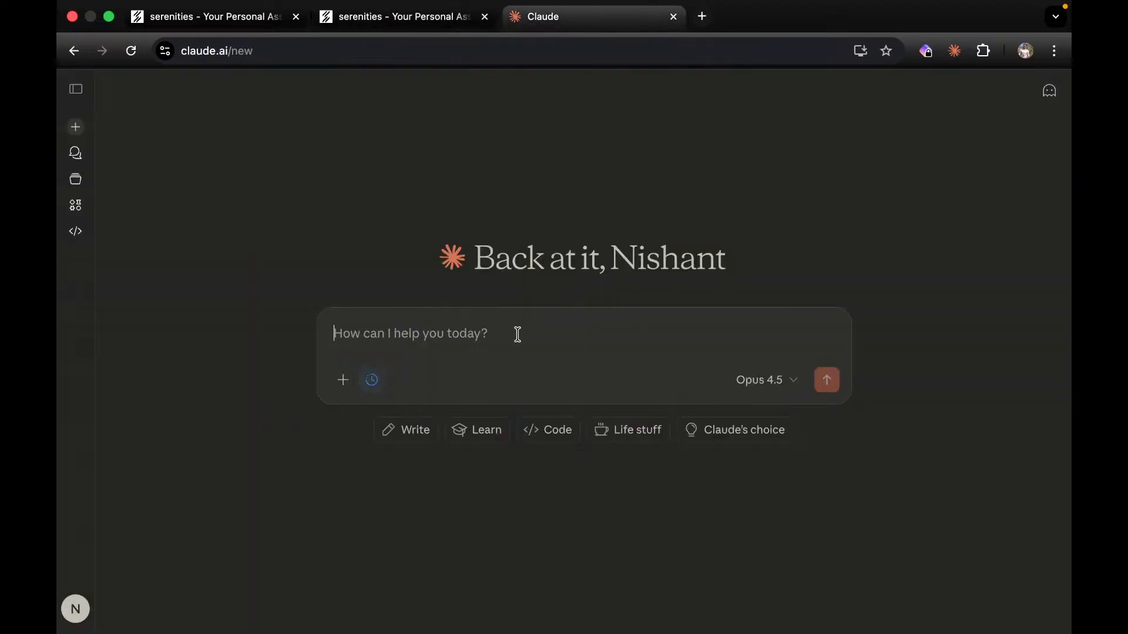
{"action": "left_click", "coordinate": [473, 16]}
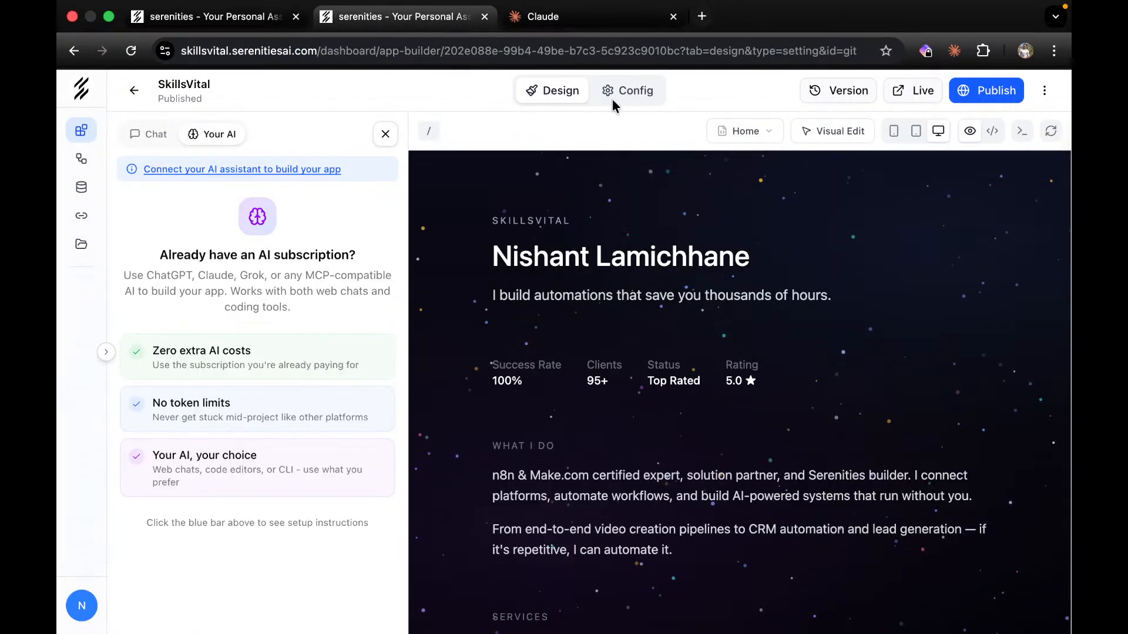
{"action": "left_click", "coordinate": [658, 57]}
{"action": "left_click", "coordinate": [591, 18]}
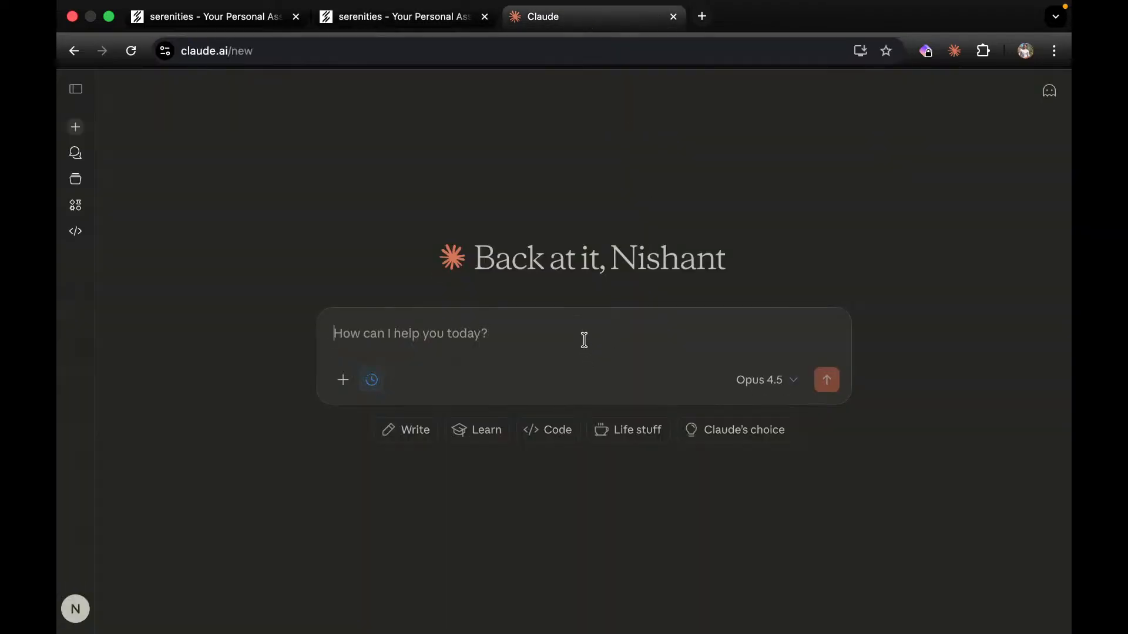
{"action": "key", "text": "super+v"}
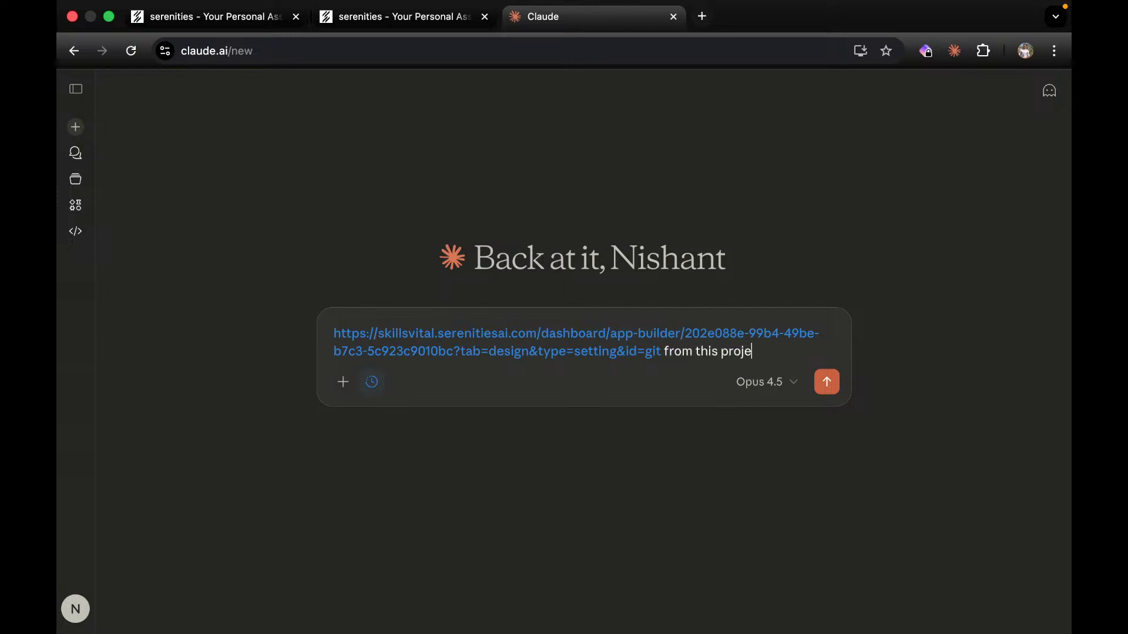
{"action": "key", "text": "BackSpace"}
{"action": "key", "text": "BackSpace"}
{"action": "key", "text": "BackSpace"}
{"action": "type", "text": "change the backgorund of"}
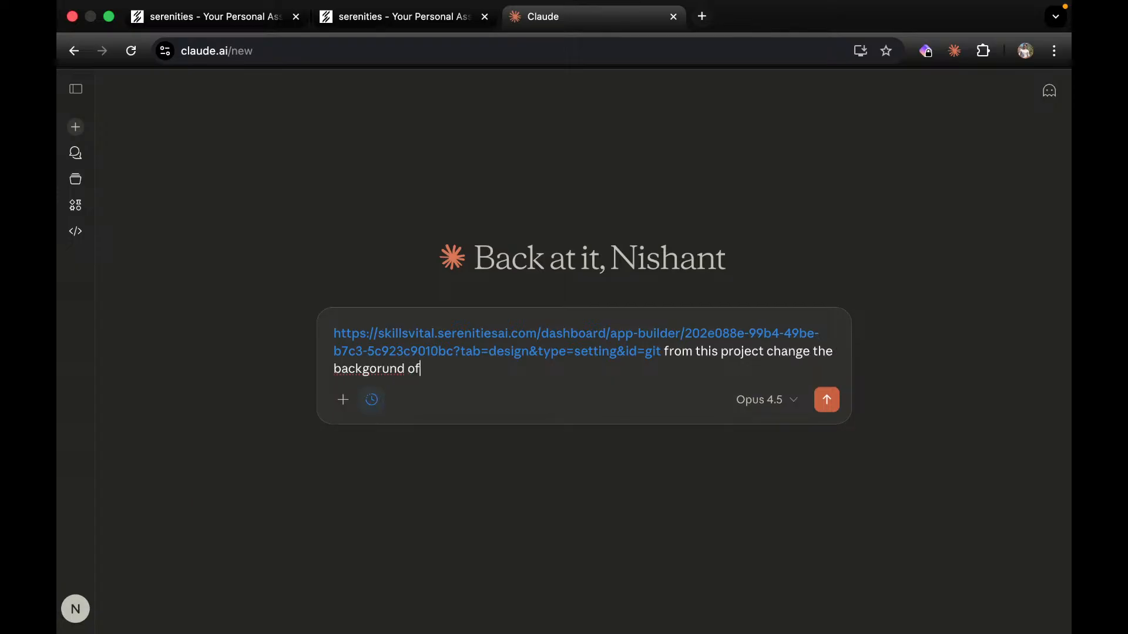
{"action": "type", "text": " the howm"}
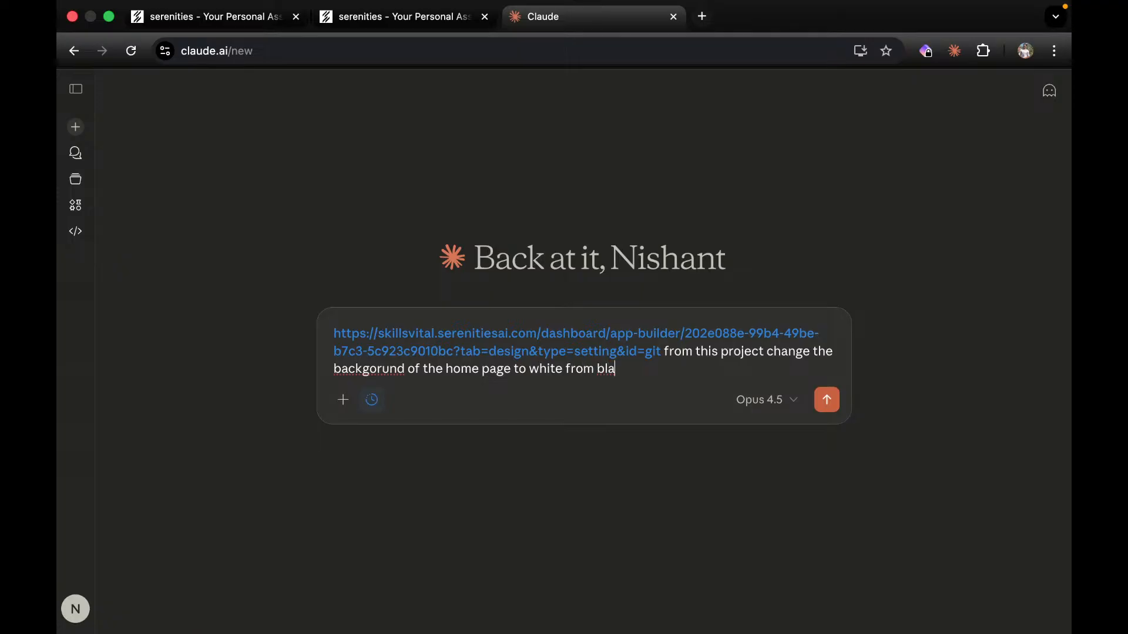
Send the background request, move the app builder tab to the end and close its AI setup panel.
{"action": "left_click", "coordinate": [834, 406]}
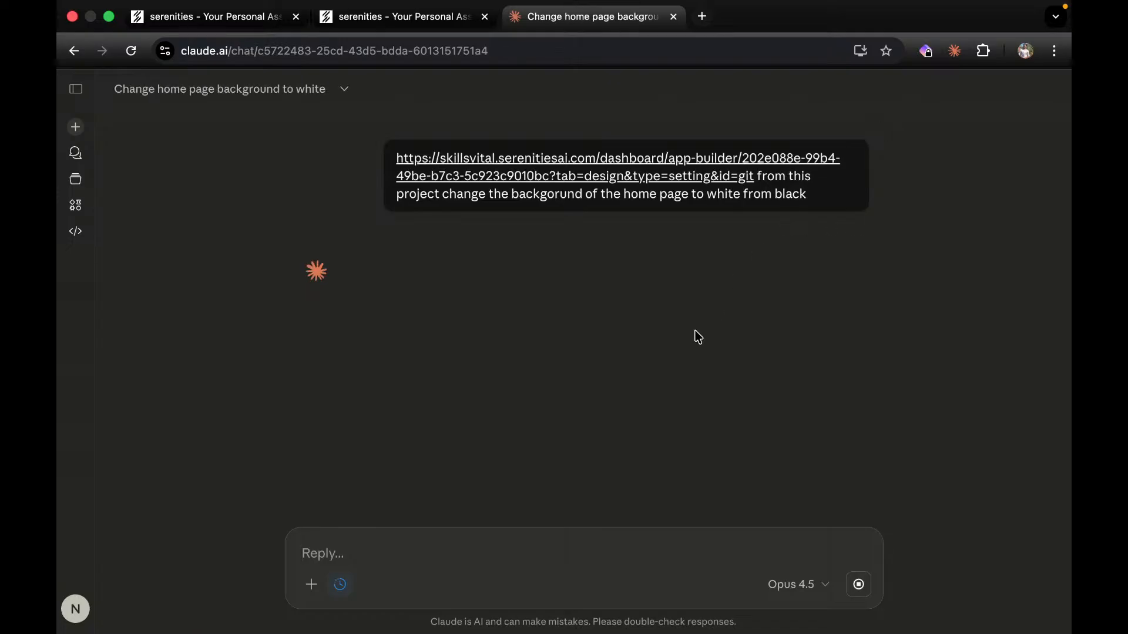
{"action": "left_click_drag", "start_coordinate": [698, 337], "coordinate": [415, 68]}
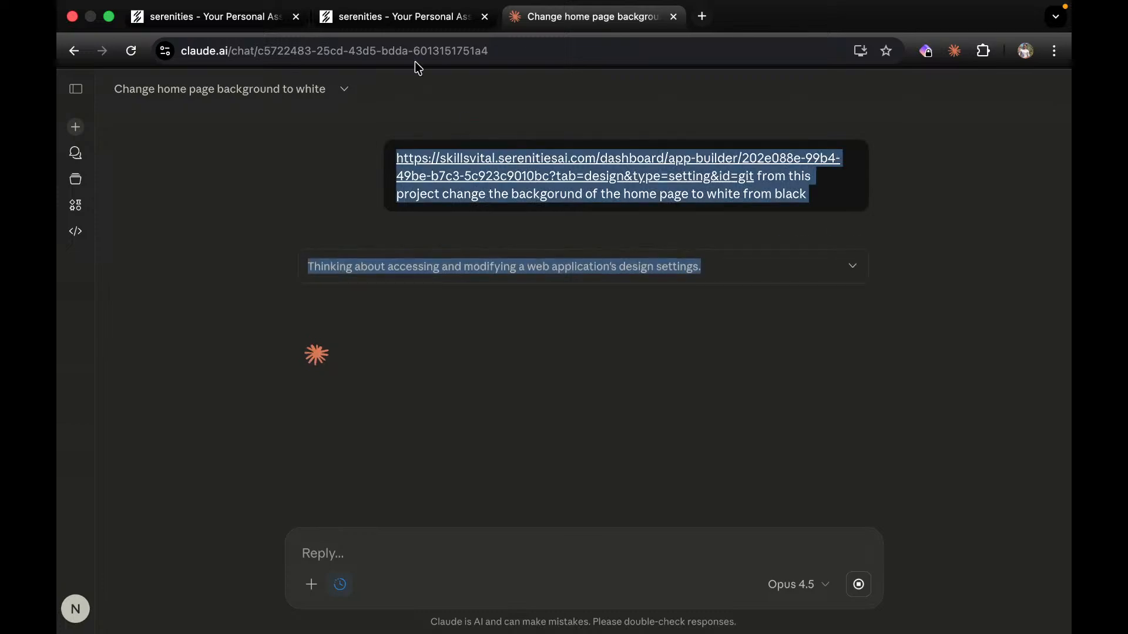
{"action": "left_click", "coordinate": [378, 19]}
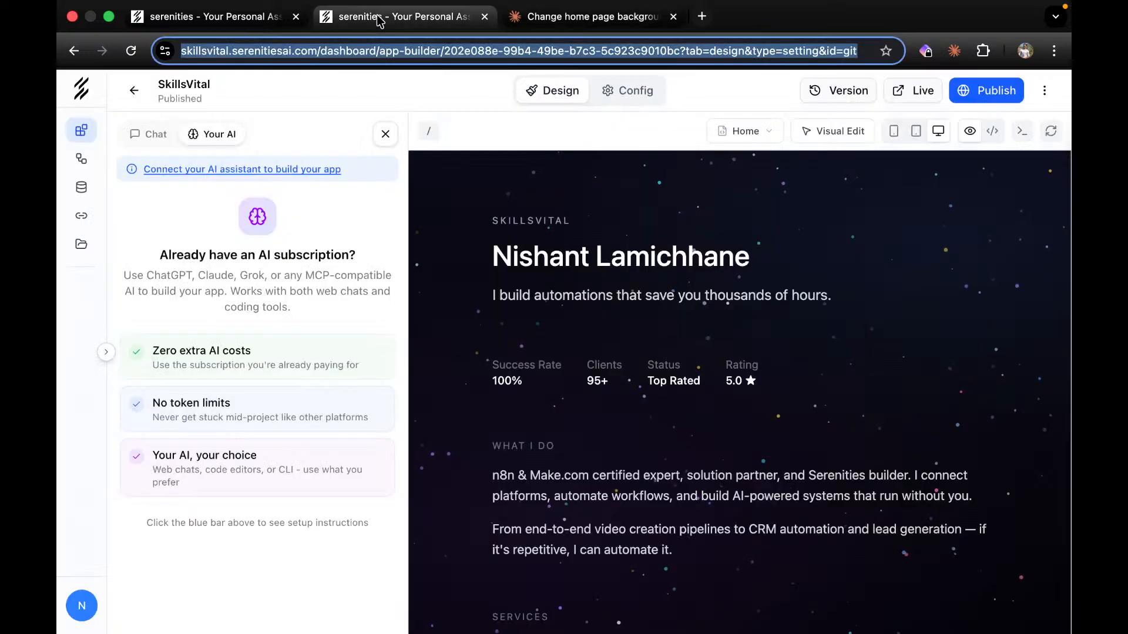
{"action": "left_click_drag", "start_coordinate": [377, 18], "coordinate": [587, 16]}
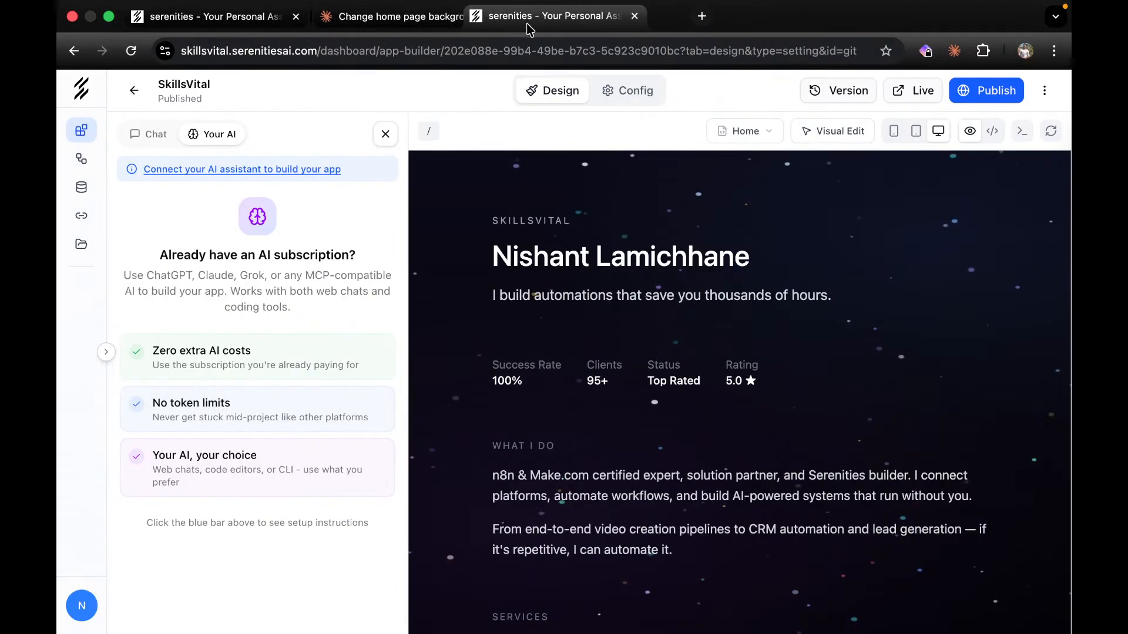
{"action": "left_click", "coordinate": [386, 134]}
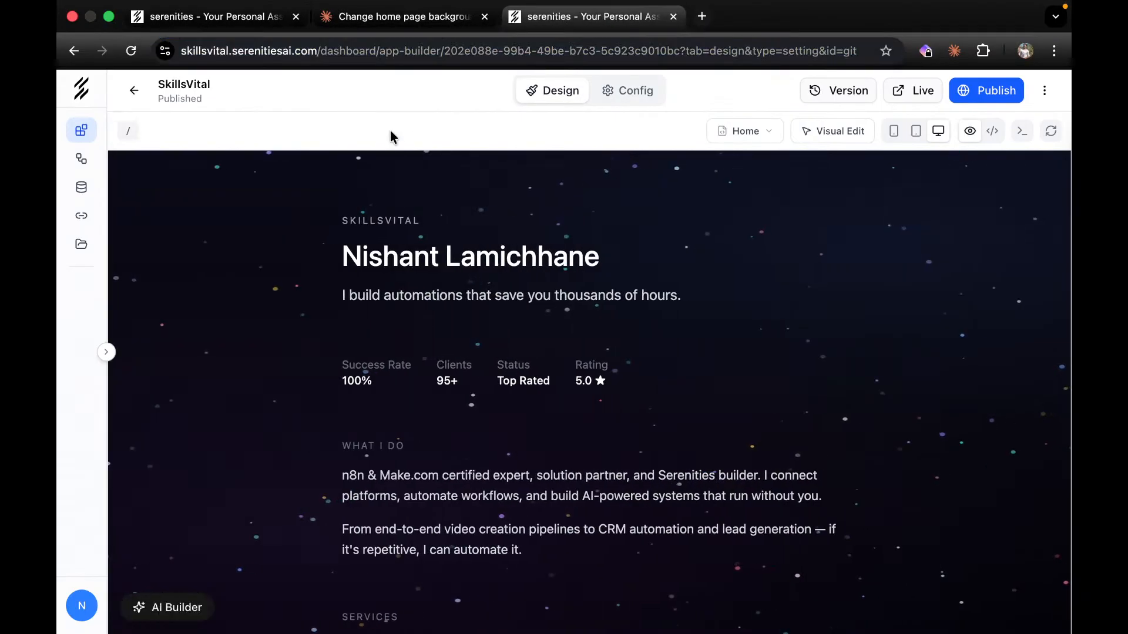
Look through the app builder options and the browser's three-dot, Tab and View menus, then close them.
{"action": "left_click", "coordinate": [1044, 90]}
{"action": "left_click", "coordinate": [1054, 52]}
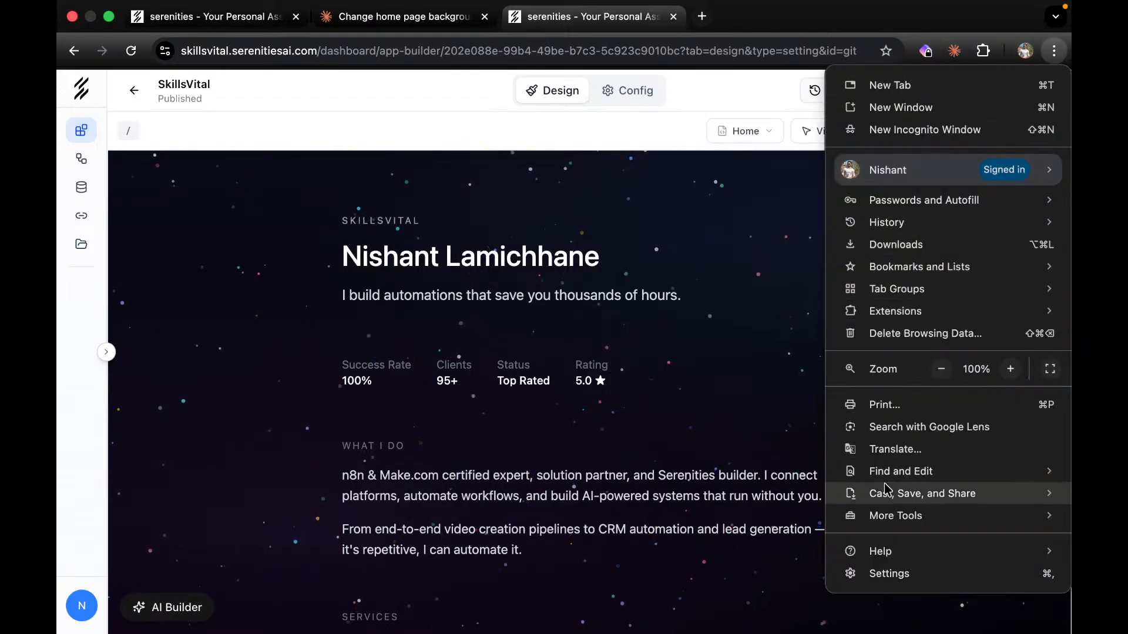
{"action": "mouse_move", "coordinate": [886, 489]}
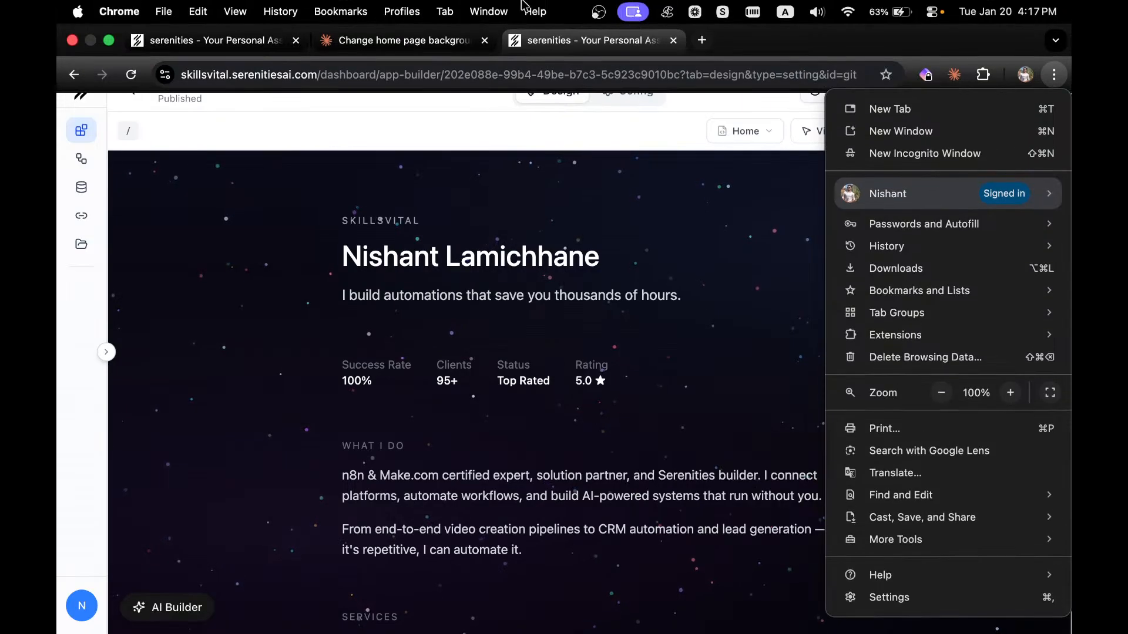
{"action": "left_click", "coordinate": [445, 11]}
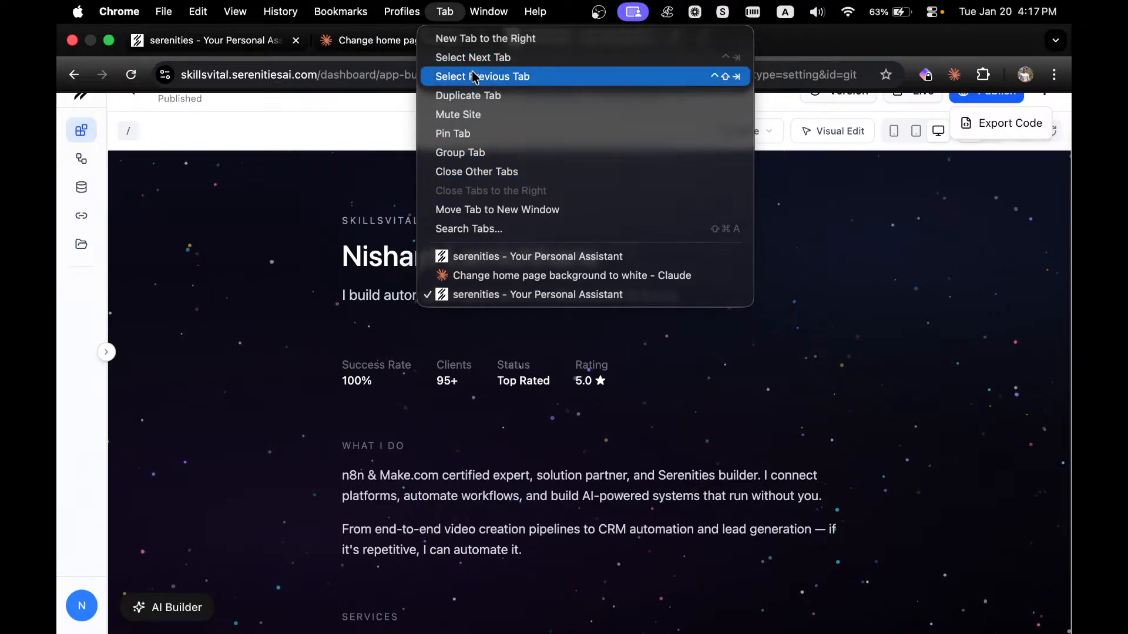
{"action": "left_click", "coordinate": [570, 7]}
{"action": "left_click", "coordinate": [445, 11]}
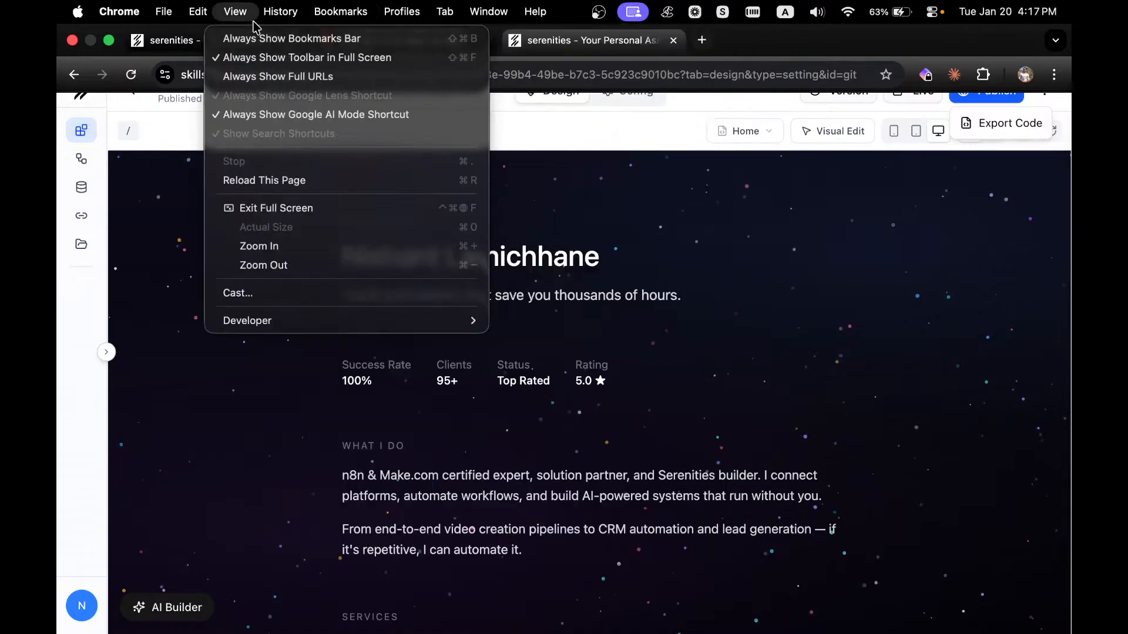
{"action": "left_click", "coordinate": [1066, 28]}
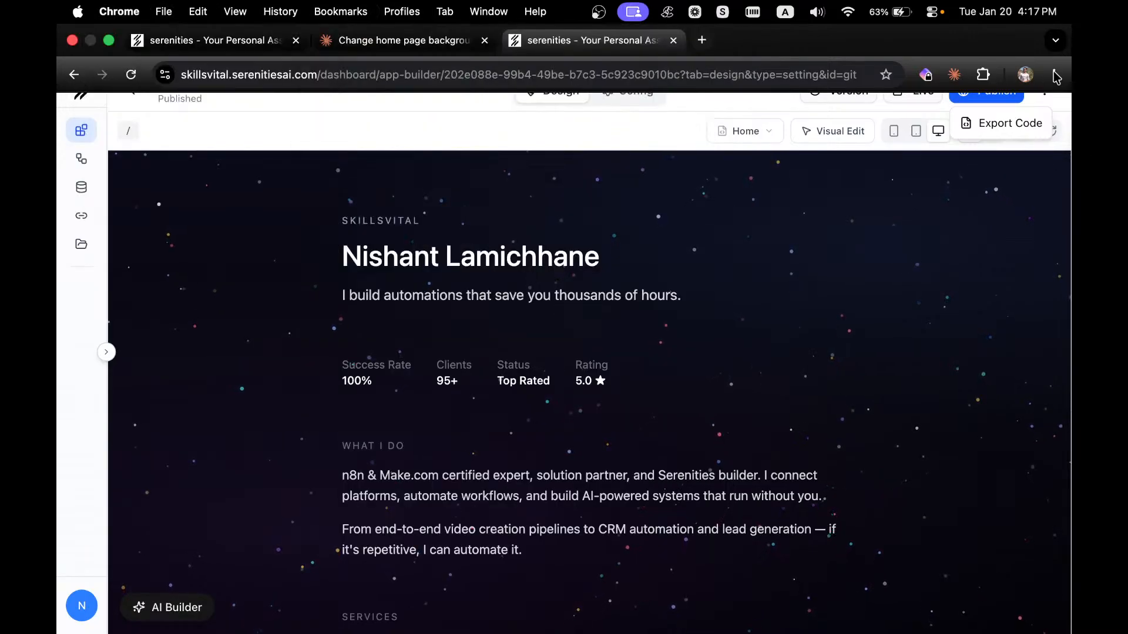
{"action": "left_click", "coordinate": [1054, 74]}
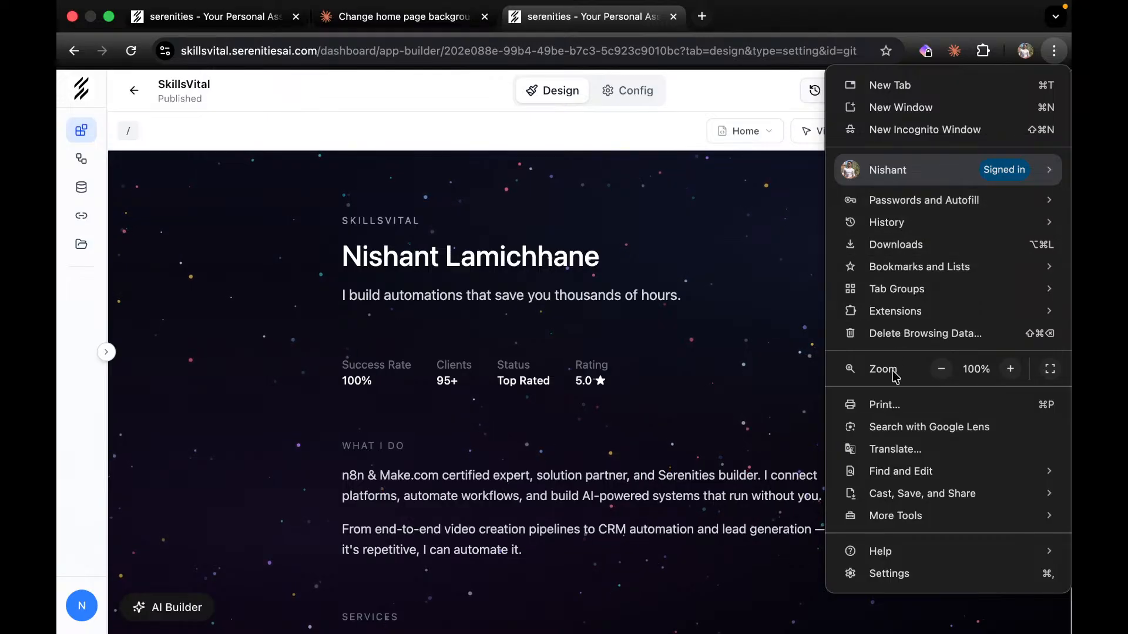
{"action": "mouse_move", "coordinate": [895, 511]}
{"action": "left_click", "coordinate": [948, 21]}
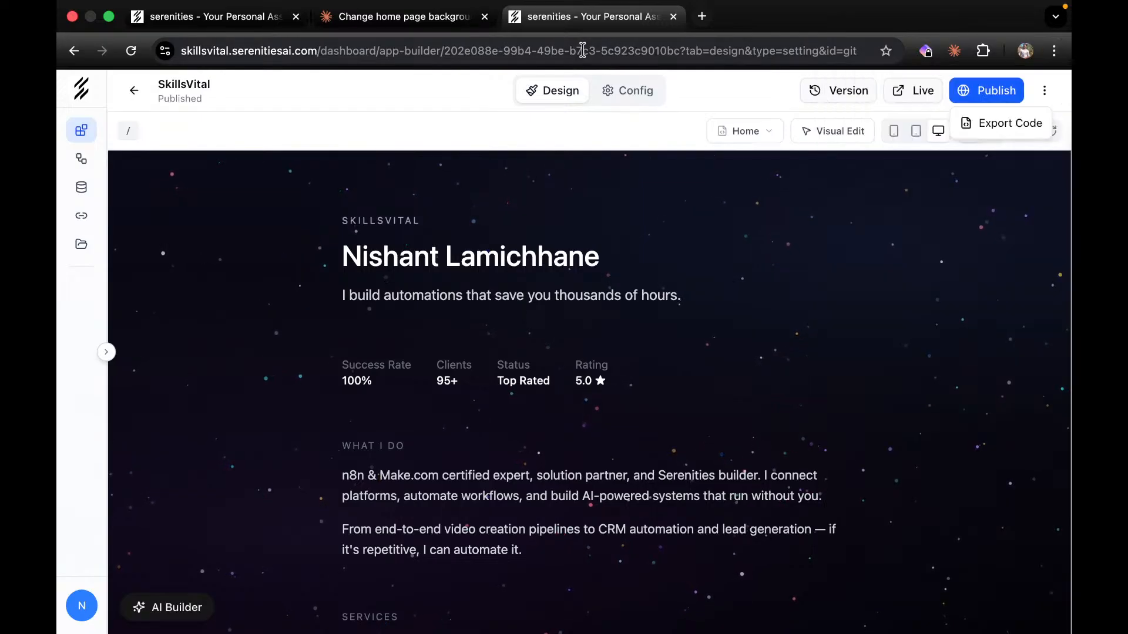
{"action": "left_click", "coordinate": [404, 18]}
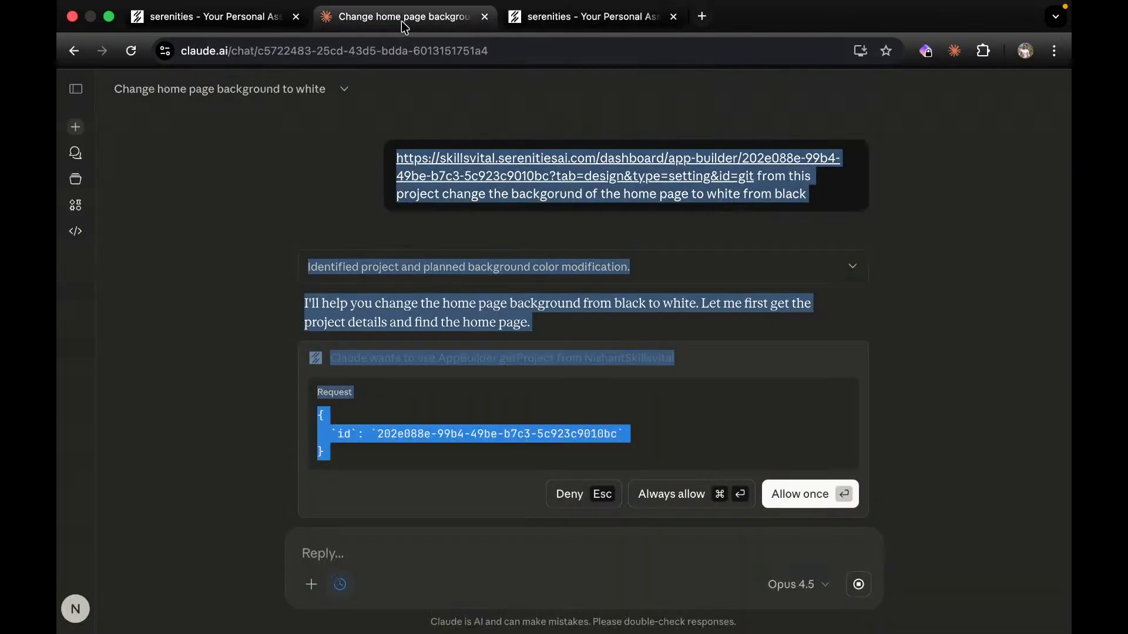
Always allow Claude's getProject access and put the app builder tab into a new split view.
{"action": "left_click", "coordinate": [670, 495]}
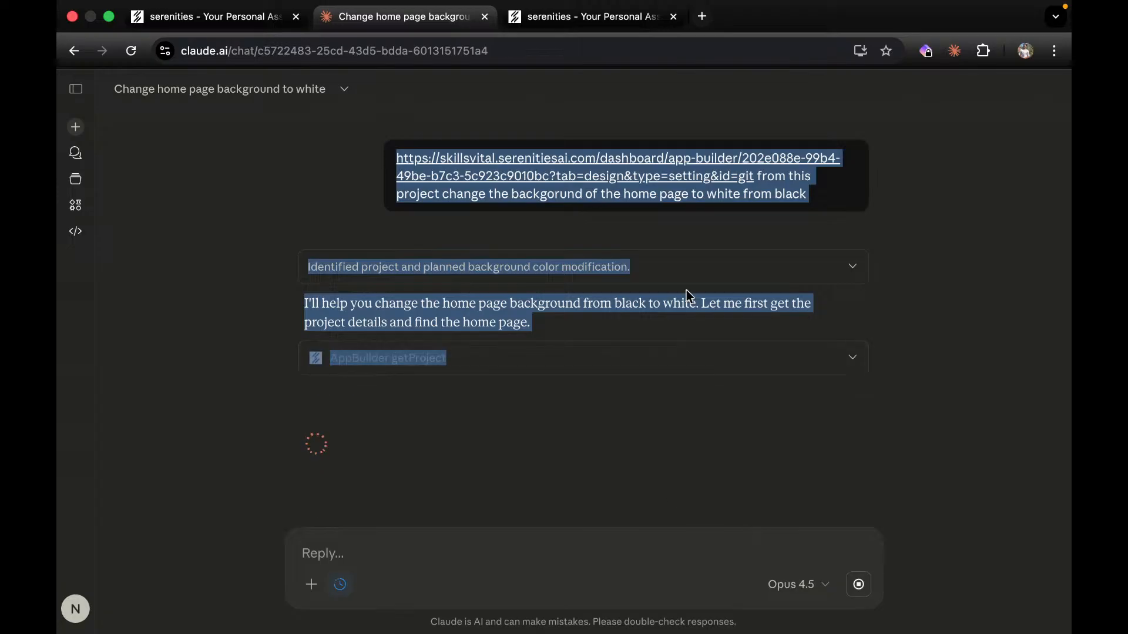
{"action": "left_click", "coordinate": [590, 18]}
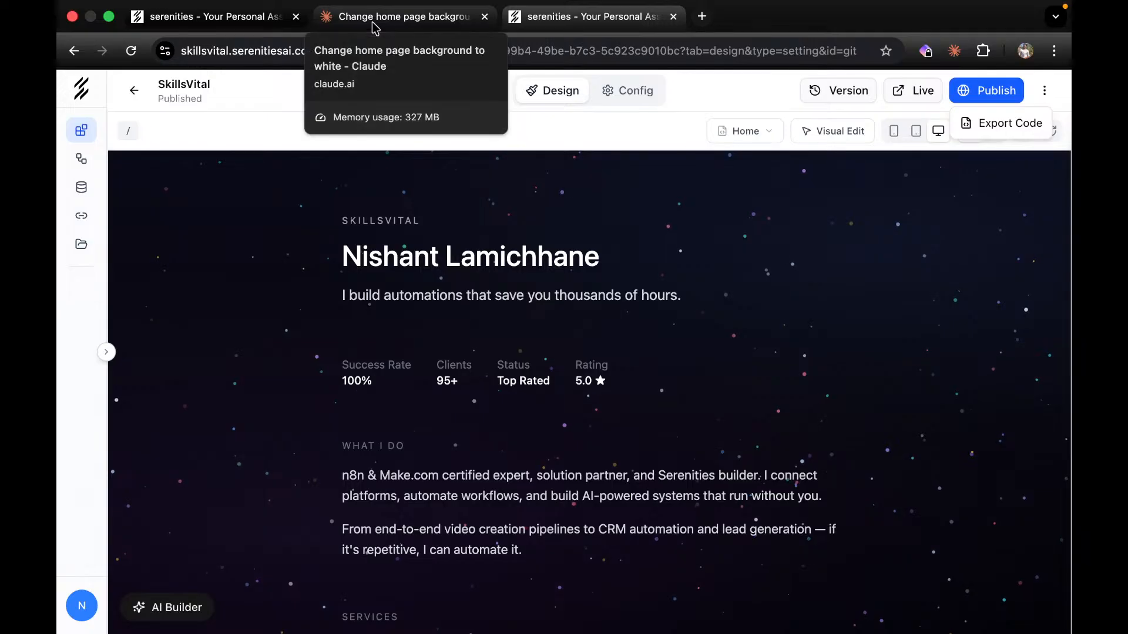
{"action": "right_click", "coordinate": [611, 25]}
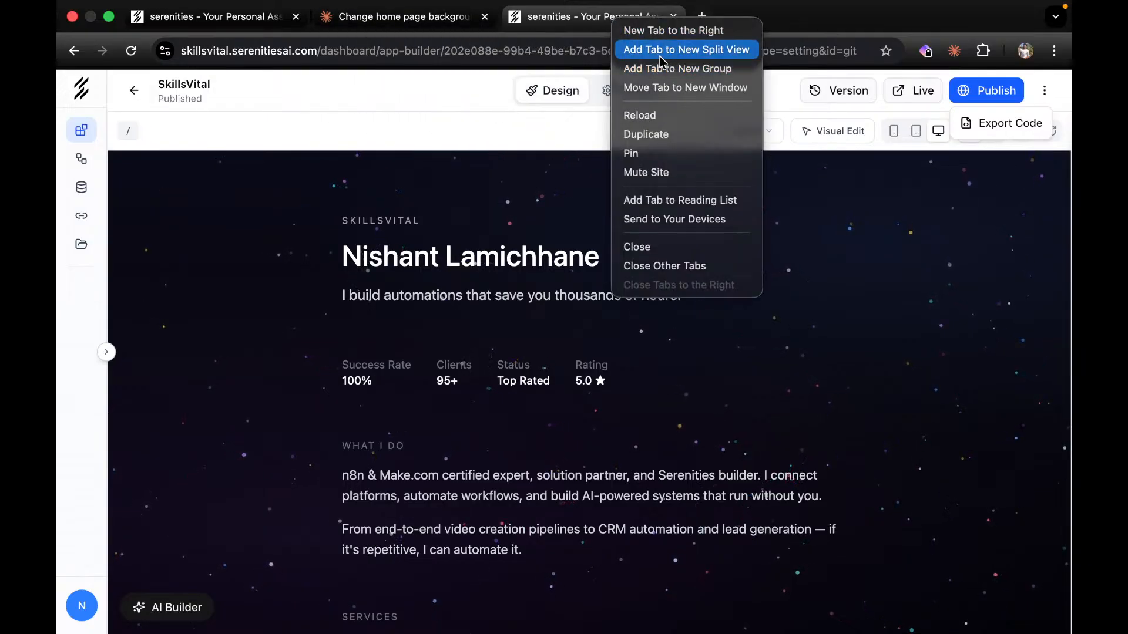
{"action": "left_click", "coordinate": [696, 50]}
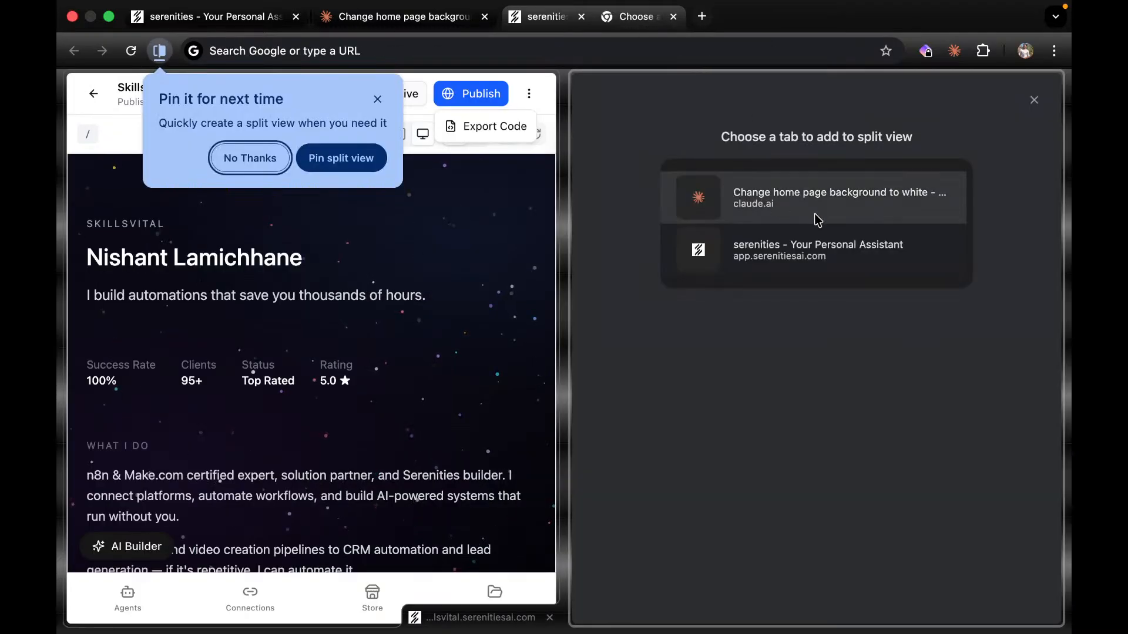
Place the Claude chat in the second pane and always allow its editPage request.
{"action": "left_click", "coordinate": [817, 218]}
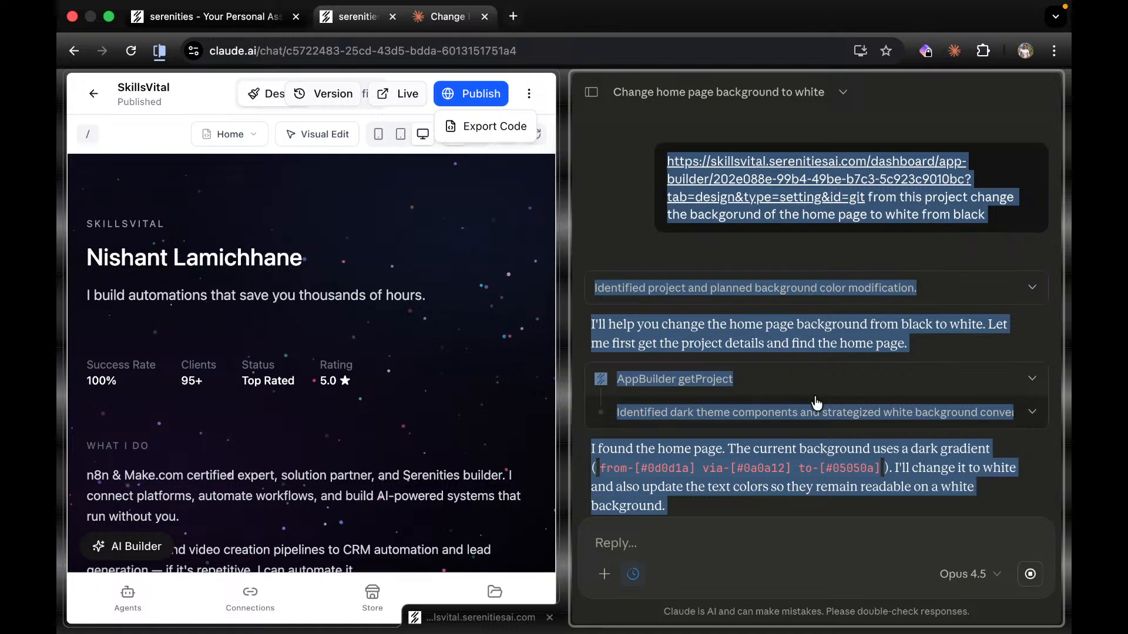
{"action": "scroll", "coordinate": [799, 435], "scroll_direction": "down", "scroll_amount": 3}
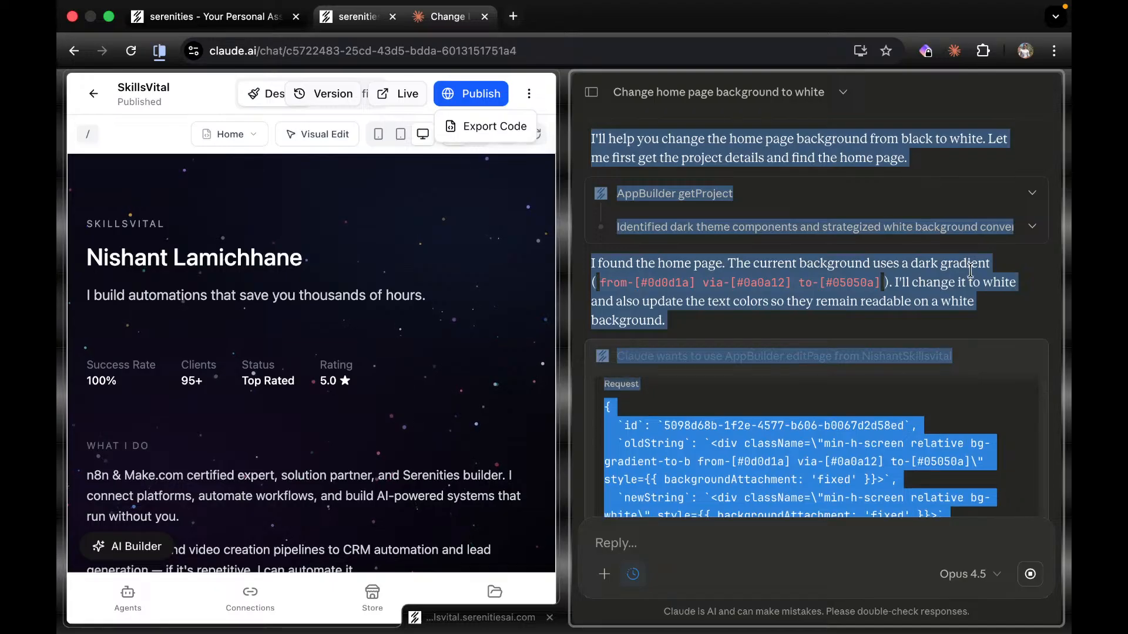
{"action": "left_click", "coordinate": [849, 340]}
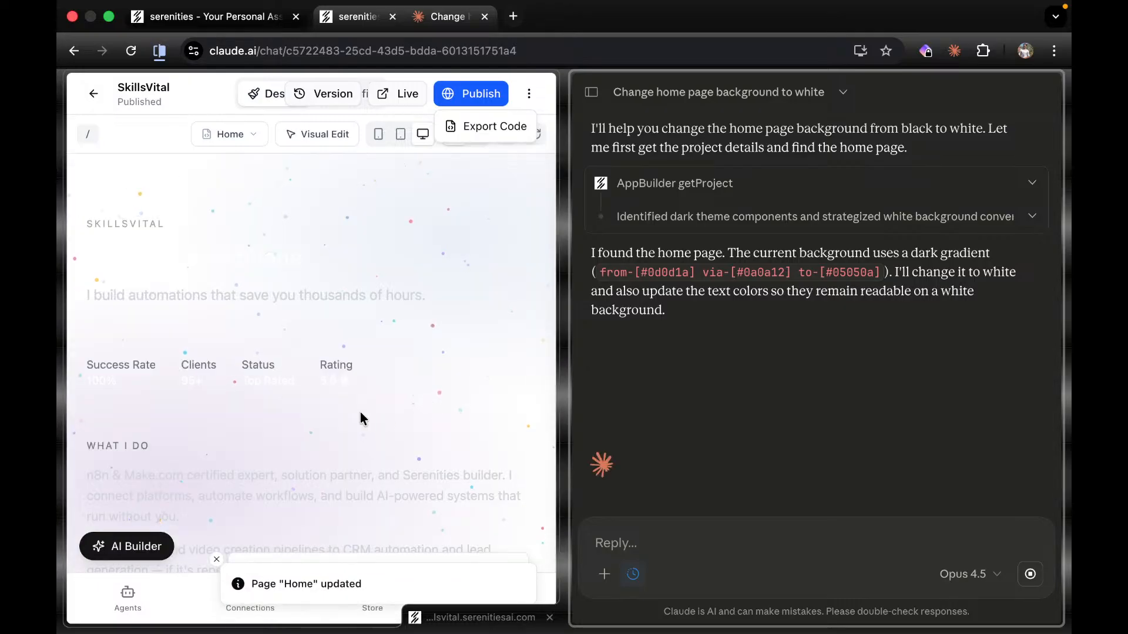
Scroll the preview to check the white background and dark headline, dismissing the page-updated notice.
{"action": "left_click", "coordinate": [460, 296]}
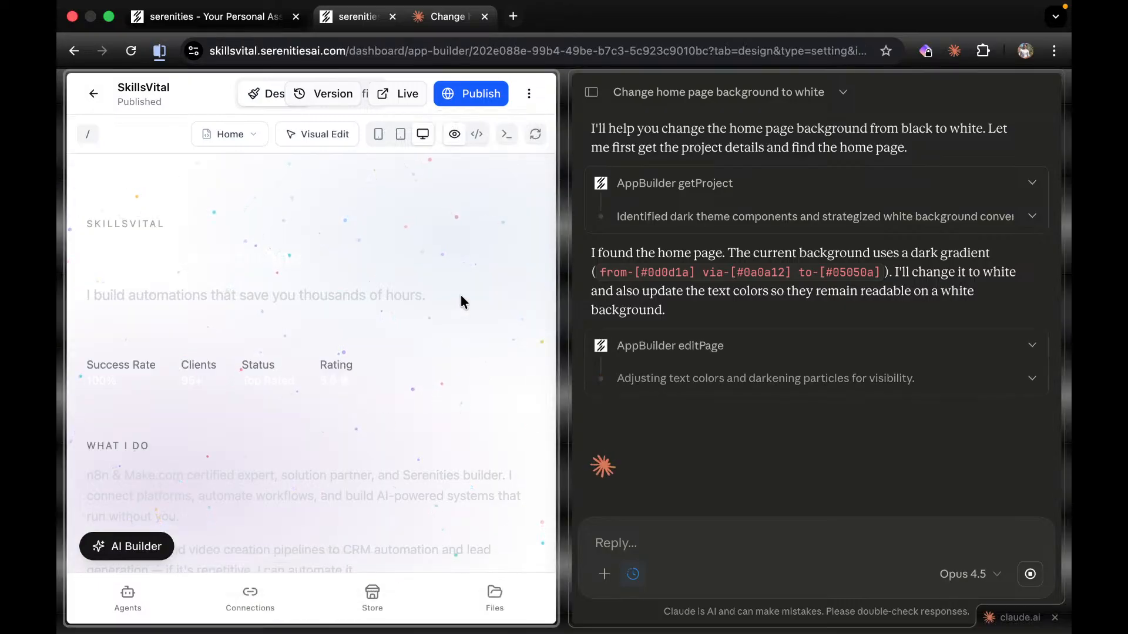
{"action": "scroll", "coordinate": [461, 295], "scroll_direction": "down", "scroll_amount": 10}
{"action": "scroll", "coordinate": [460, 294], "scroll_direction": "down", "scroll_amount": 6}
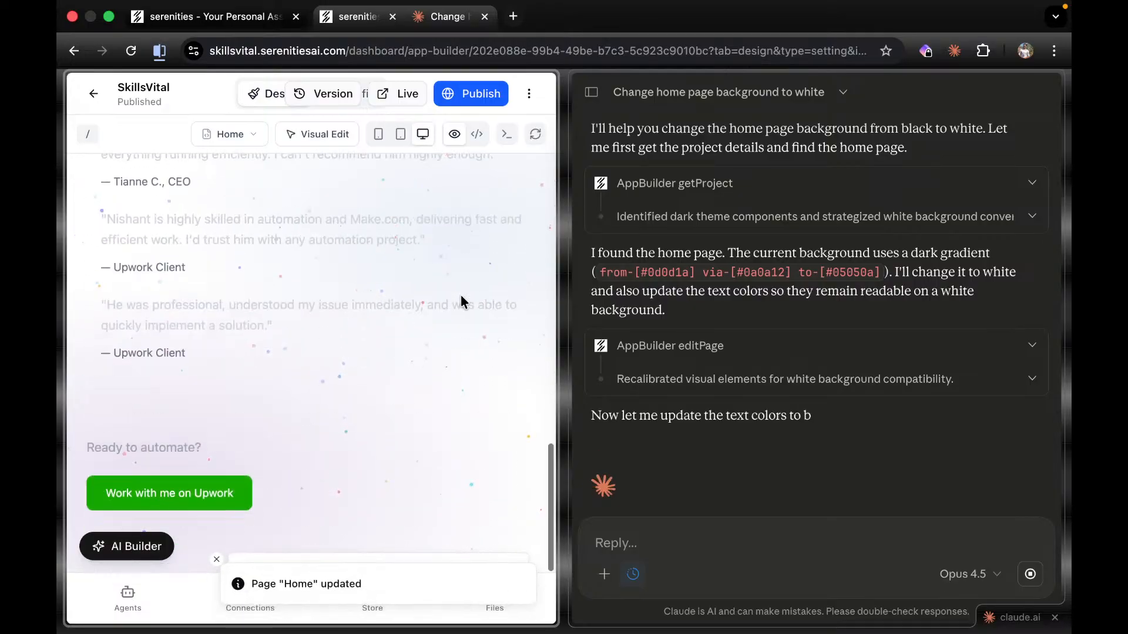
{"action": "scroll", "coordinate": [460, 297], "scroll_direction": "down", "scroll_amount": 10}
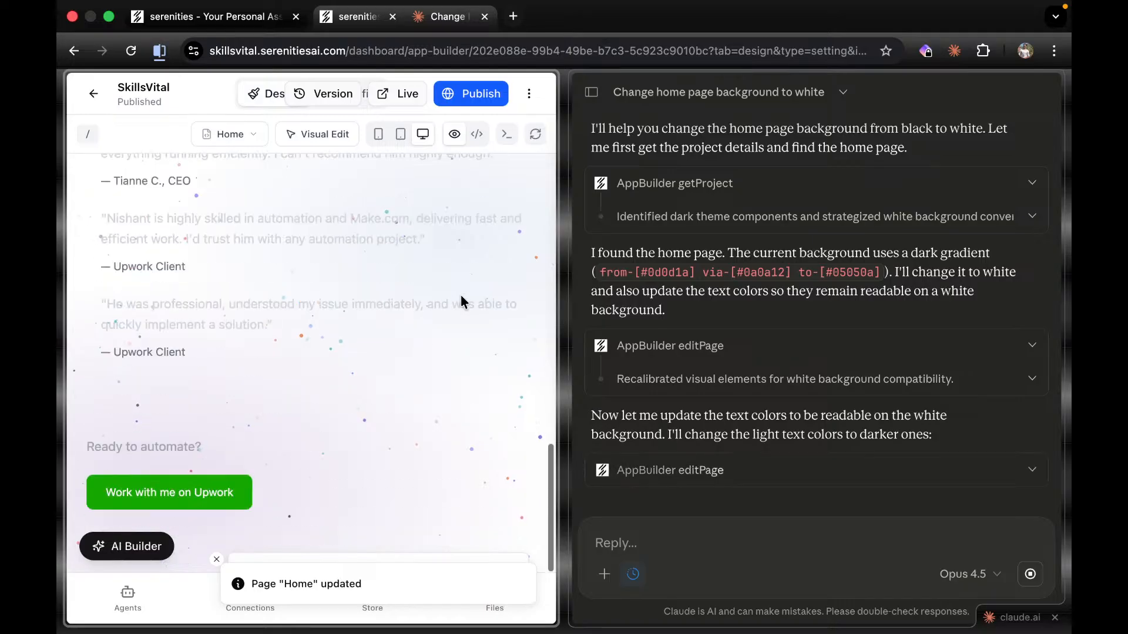
{"action": "left_click", "coordinate": [216, 560]}
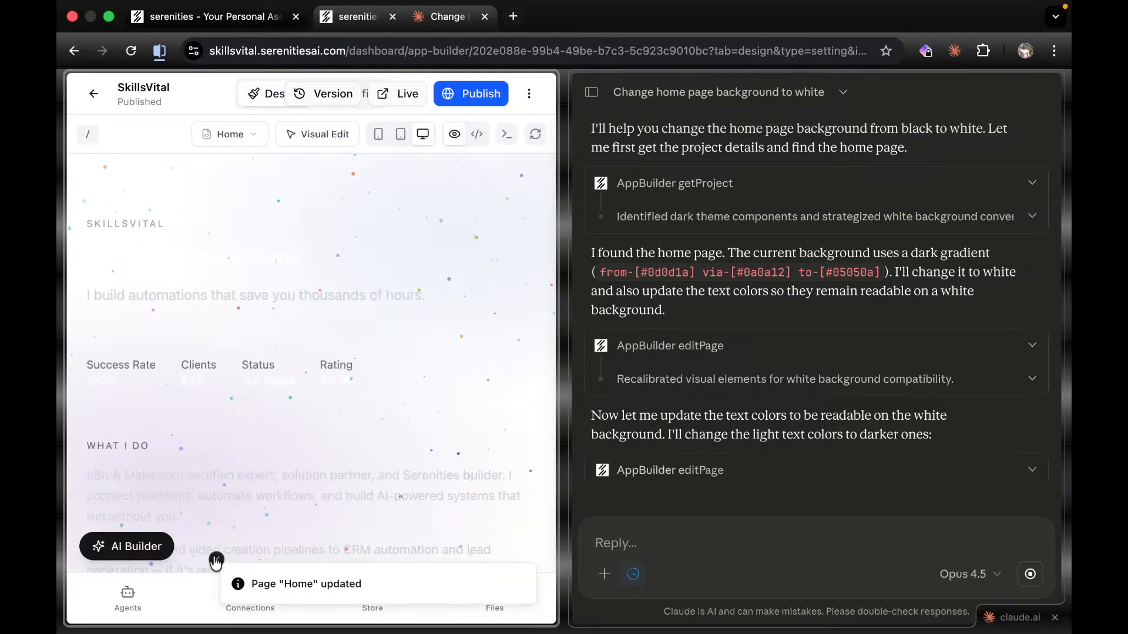
{"action": "scroll", "coordinate": [373, 391], "scroll_direction": "down", "scroll_amount": 10}
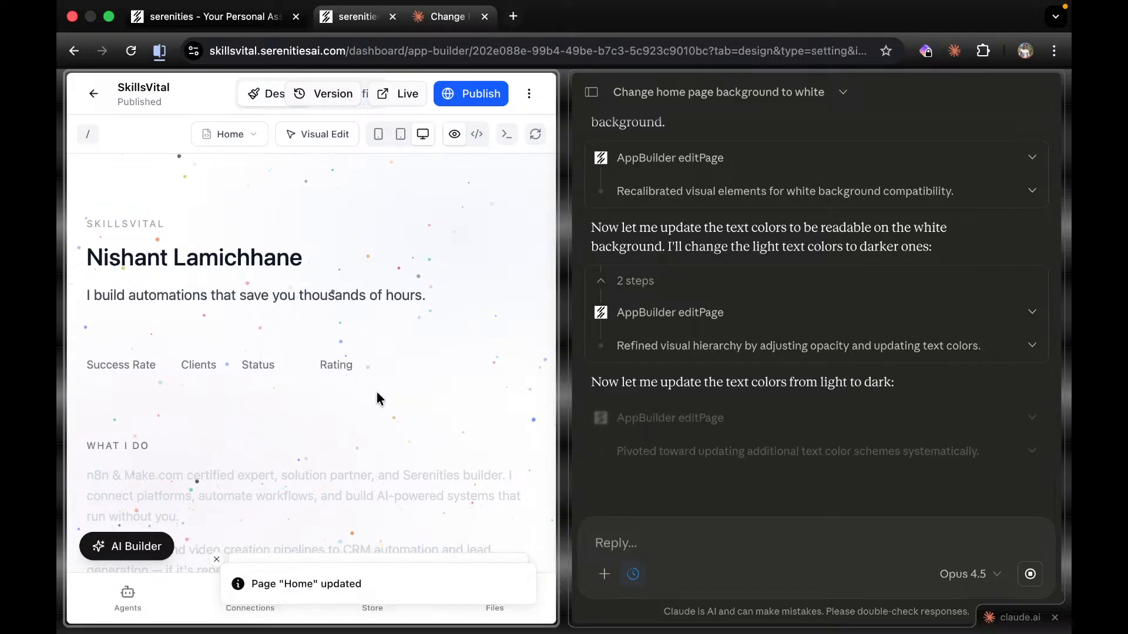
{"action": "scroll", "coordinate": [351, 400], "scroll_direction": "down", "scroll_amount": 2}
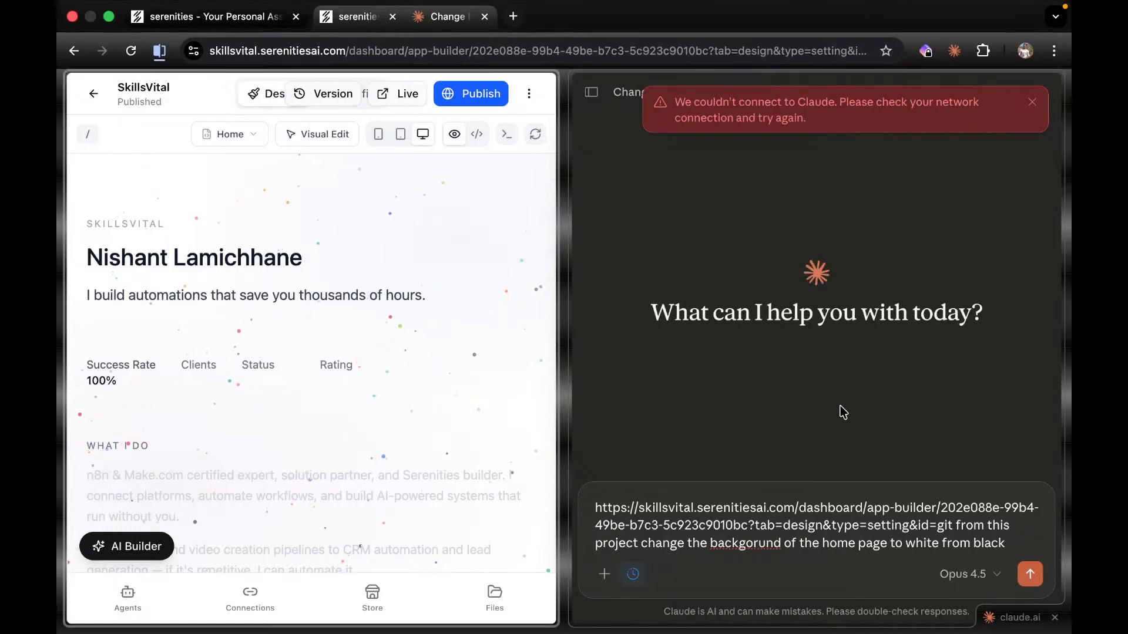
Clear the old prompt and draft 'continue updating home page with proper' in Claude.
{"action": "left_click", "coordinate": [1017, 543]}
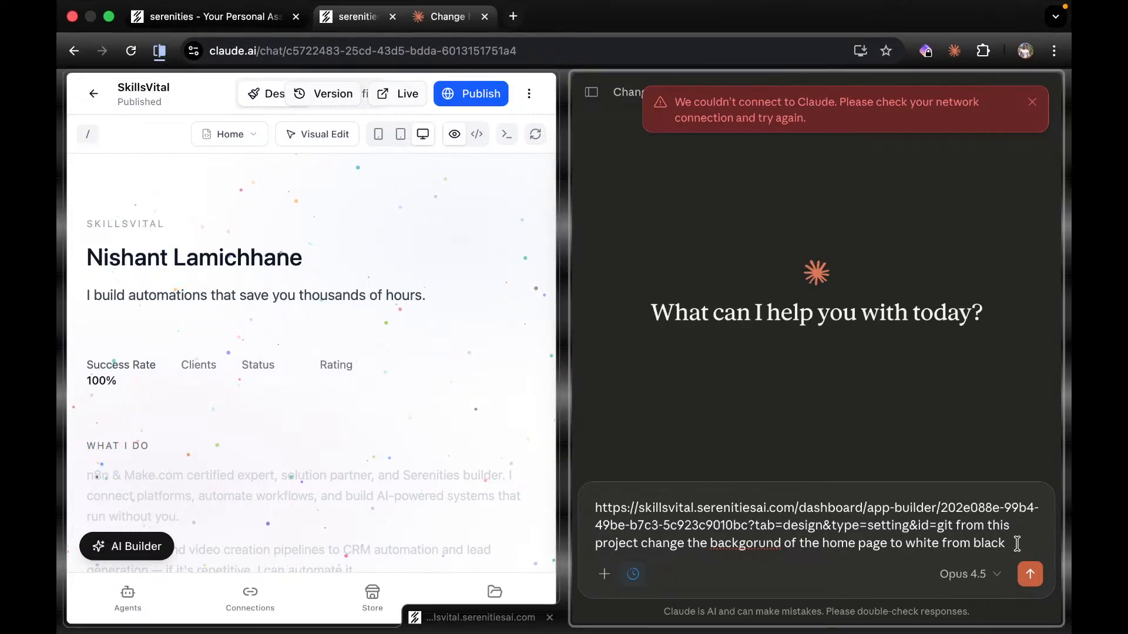
{"action": "key", "text": "Return"}
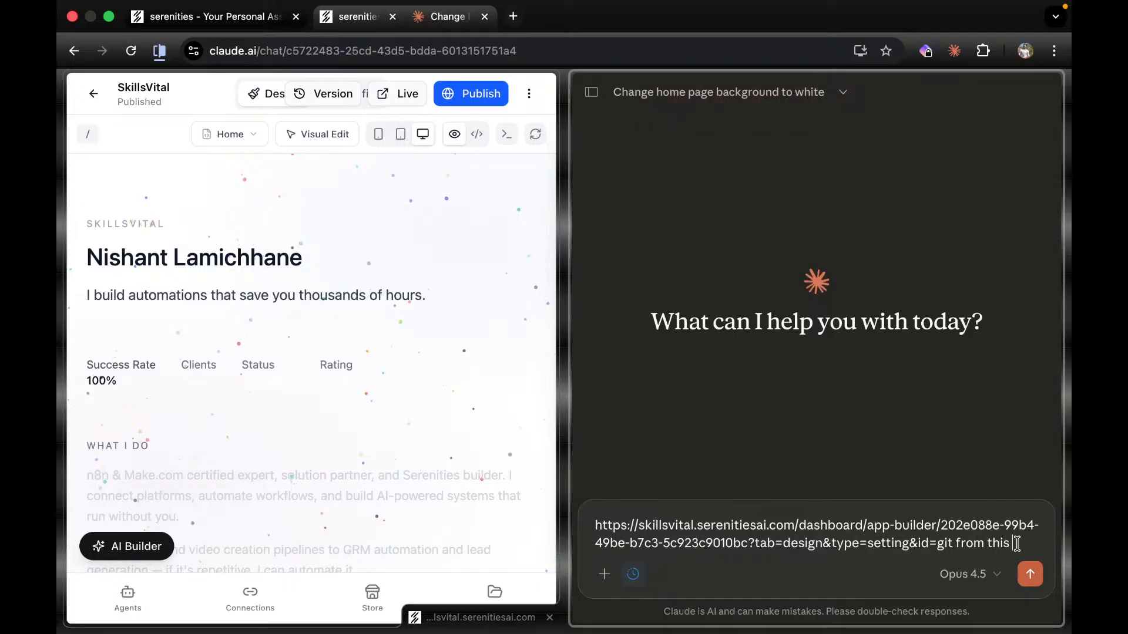
{"action": "type", "text": "contin"}
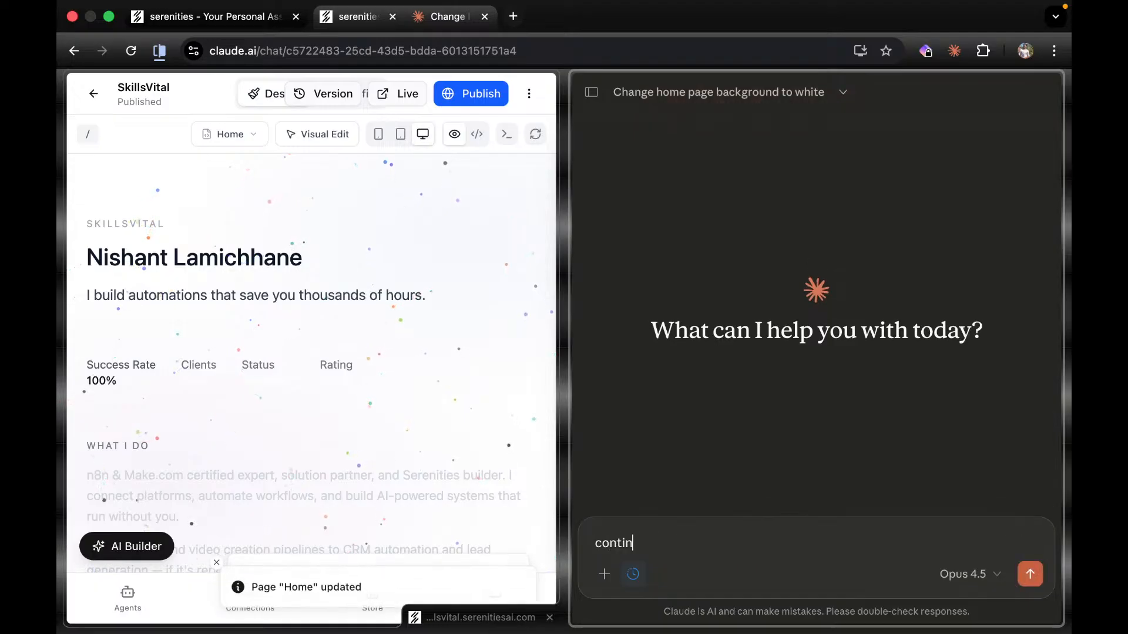
{"action": "type", "text": "ue updat"}
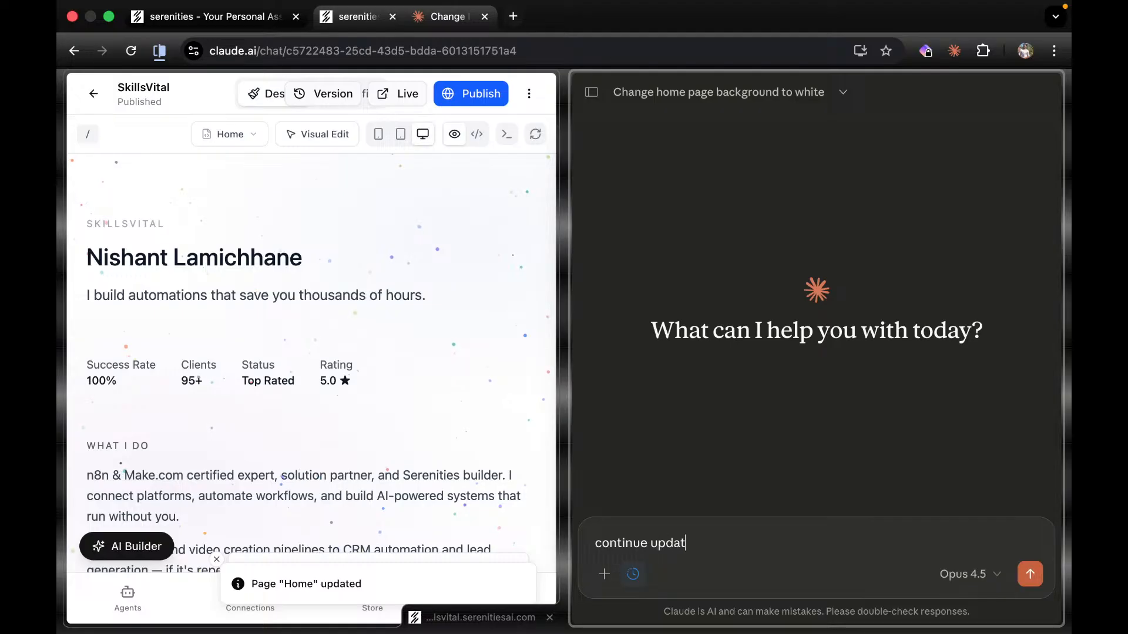
{"action": "scroll", "coordinate": [227, 462], "scroll_direction": "down", "scroll_amount": 15}
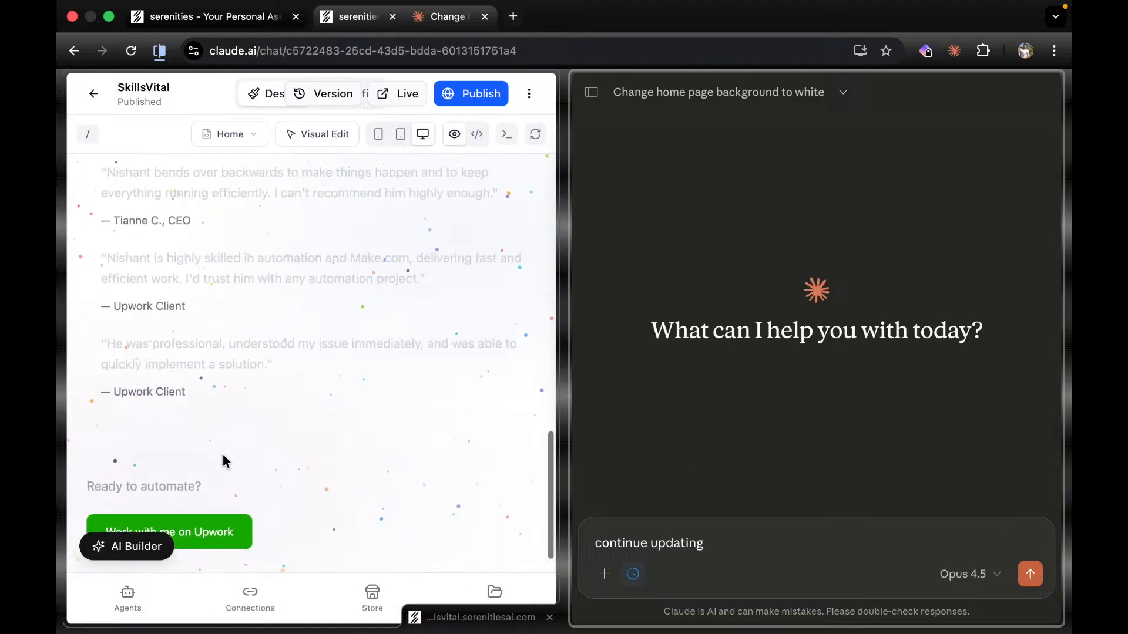
{"action": "scroll", "coordinate": [222, 461], "scroll_direction": "up", "scroll_amount": 5}
{"action": "type", "text": "ing ho"}
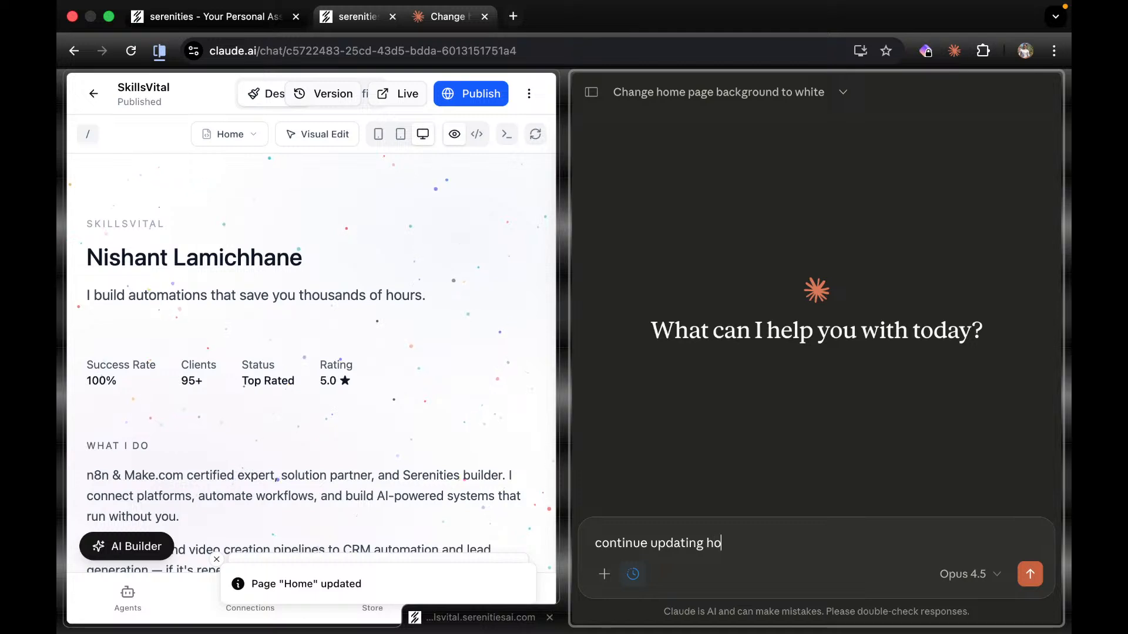
{"action": "type", "text": "emage"}
{"action": "key", "text": "BackSpace"}
{"action": "key", "text": "BackSpace"}
{"action": "key", "text": "BackSpace"}
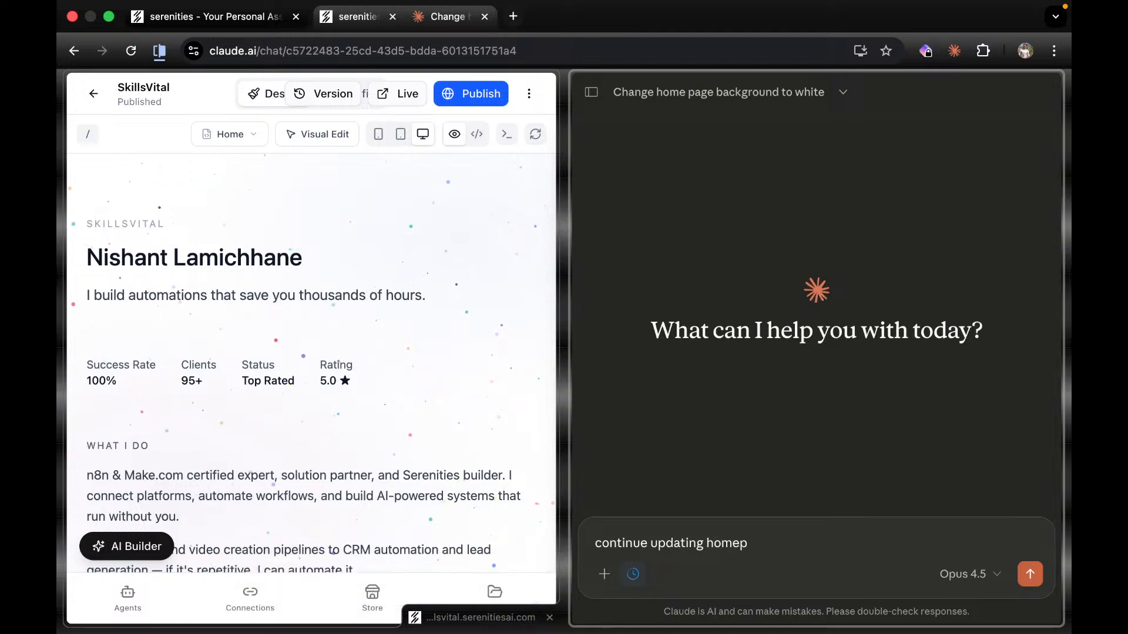
{"action": "type", "text": "page with"}
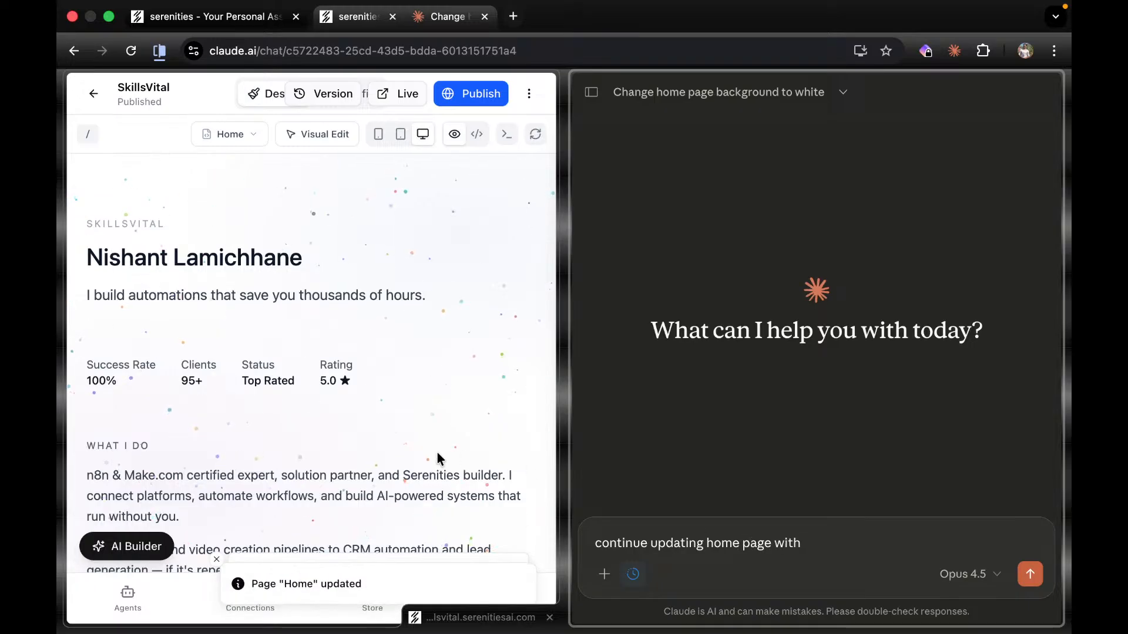
{"action": "scroll", "coordinate": [437, 455], "scroll_direction": "down", "scroll_amount": 10}
{"action": "scroll", "coordinate": [360, 410], "scroll_direction": "down", "scroll_amount": 10}
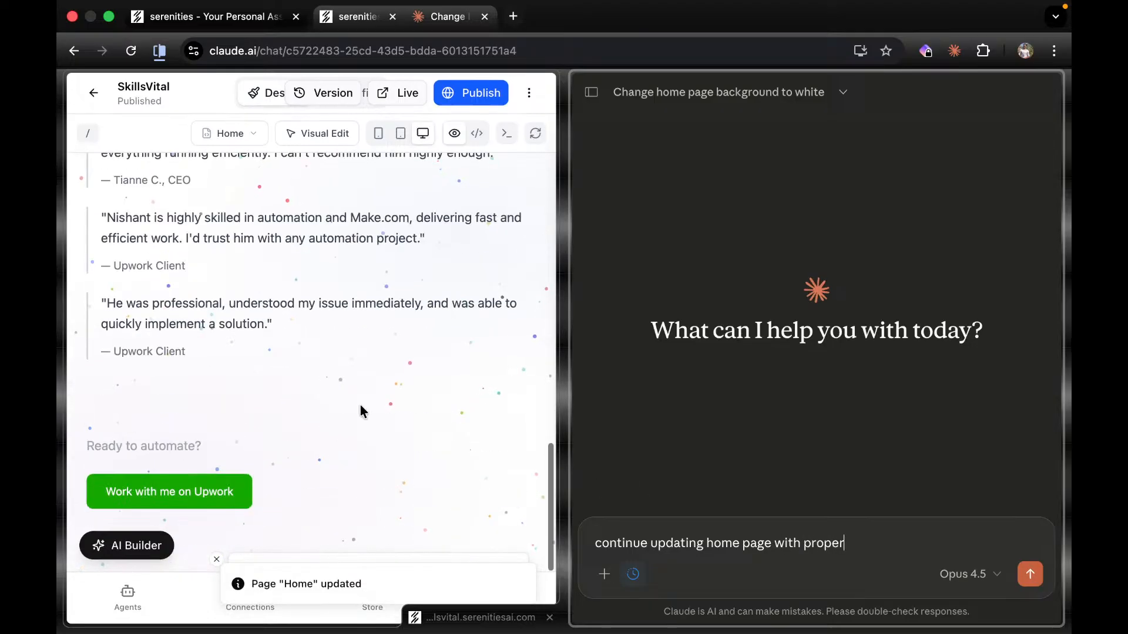
{"action": "scroll", "coordinate": [360, 410], "scroll_direction": "down", "scroll_amount": 3}
{"action": "scroll", "coordinate": [360, 410], "scroll_direction": "up", "scroll_amount": 1}
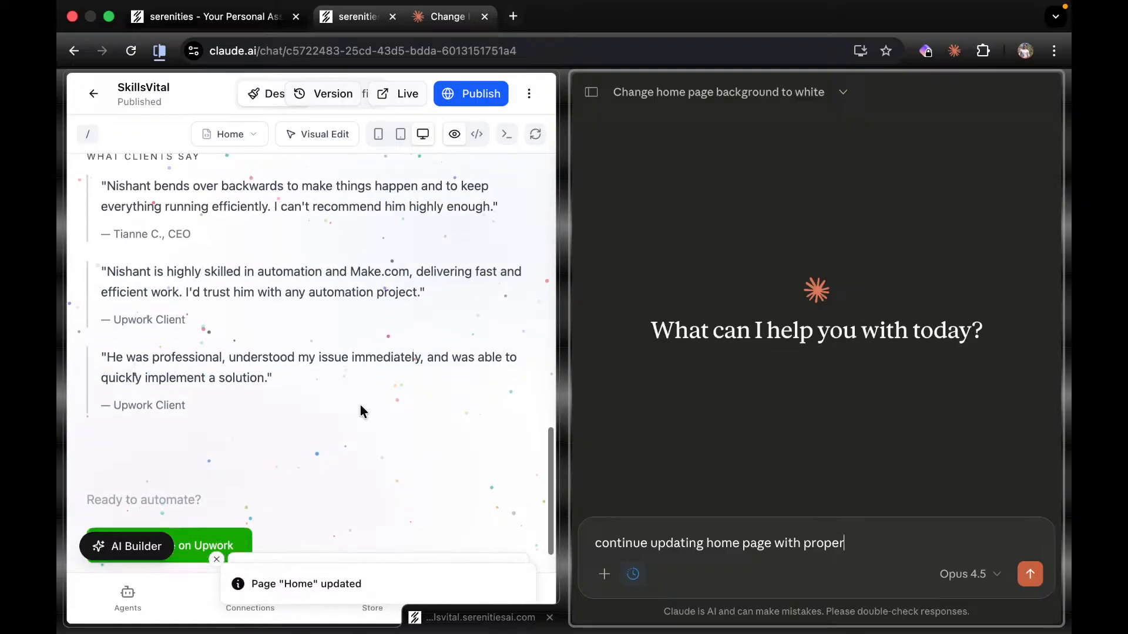
{"action": "scroll", "coordinate": [360, 411], "scroll_direction": "down", "scroll_amount": 2}
{"action": "scroll", "coordinate": [360, 411], "scroll_direction": "down", "scroll_amount": 10}
{"action": "scroll", "coordinate": [360, 411], "scroll_direction": "up", "scroll_amount": 4}
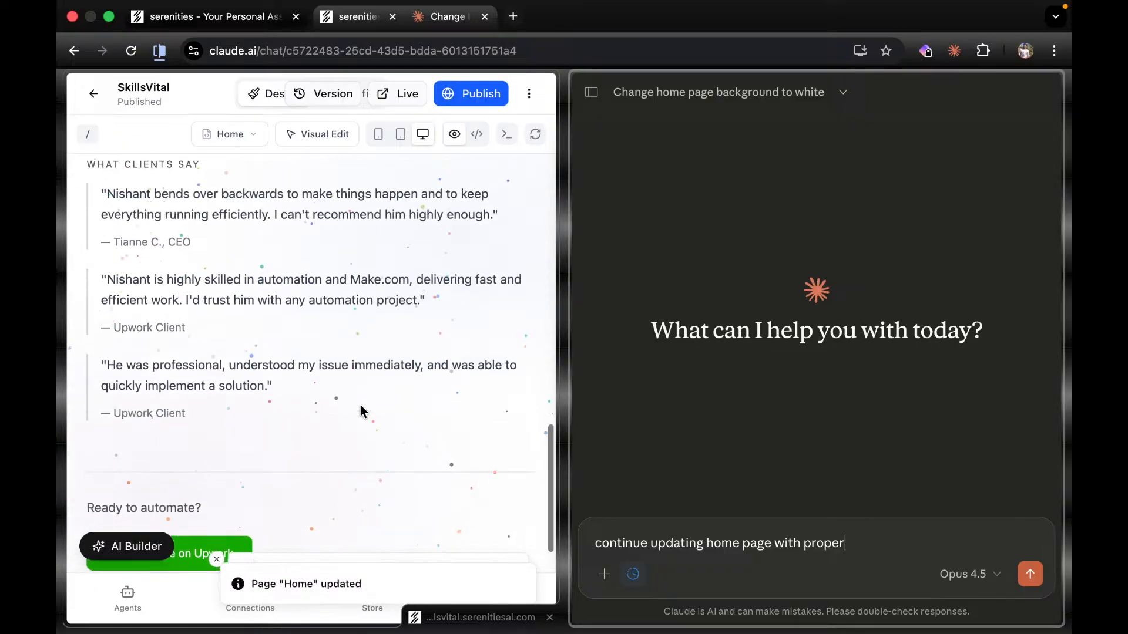
{"action": "scroll", "coordinate": [360, 410], "scroll_direction": "up", "scroll_amount": 10}
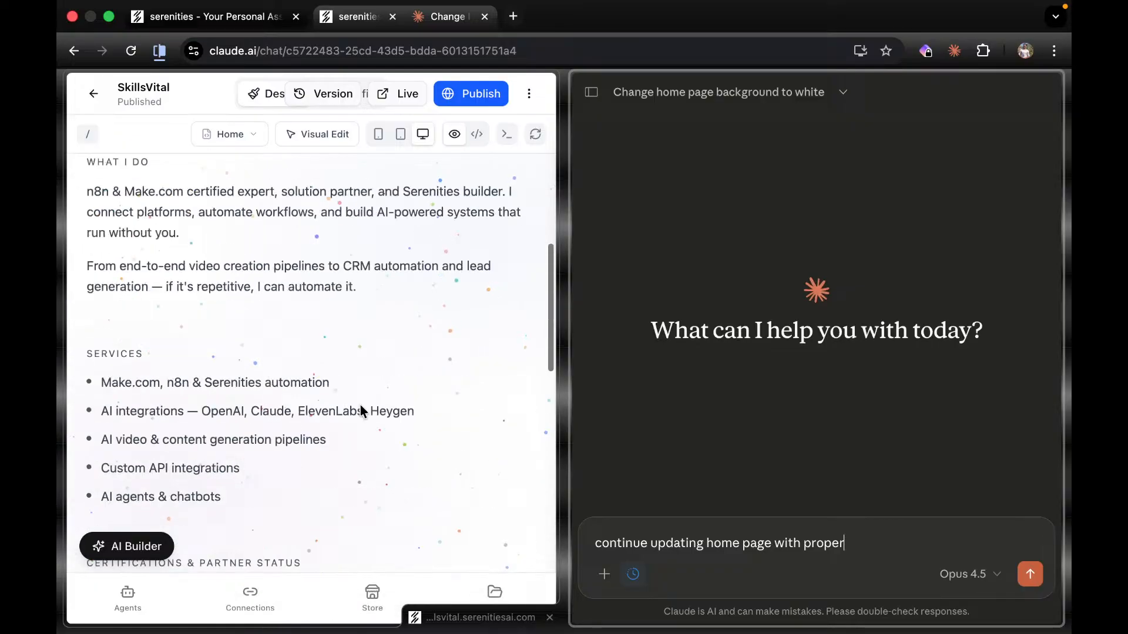
{"action": "scroll", "coordinate": [362, 409], "scroll_direction": "up", "scroll_amount": 1}
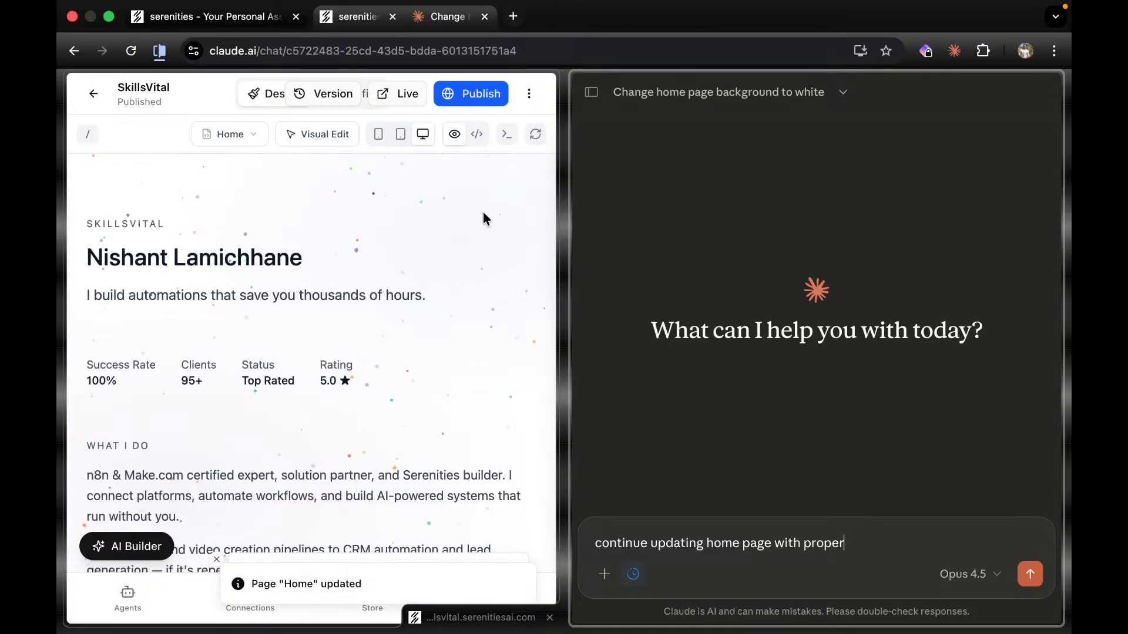
Open the app builder's AI assistant panel, reload, and show the Your AI connection tab.
{"action": "left_click", "coordinate": [128, 546]}
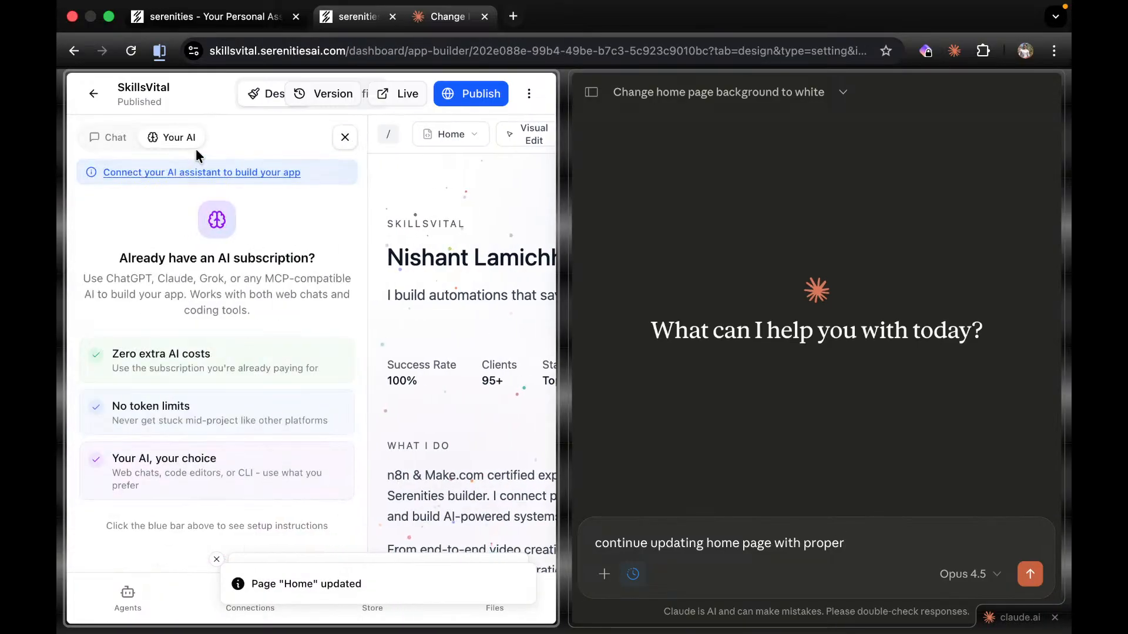
{"action": "left_click", "coordinate": [130, 51]}
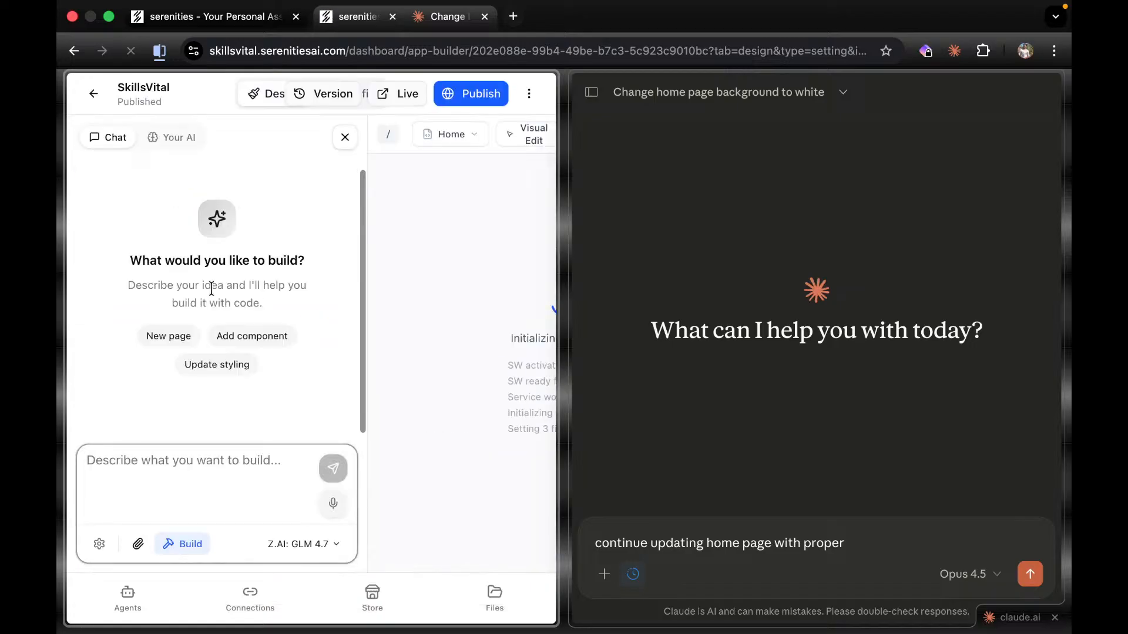
{"action": "left_click", "coordinate": [165, 137]}
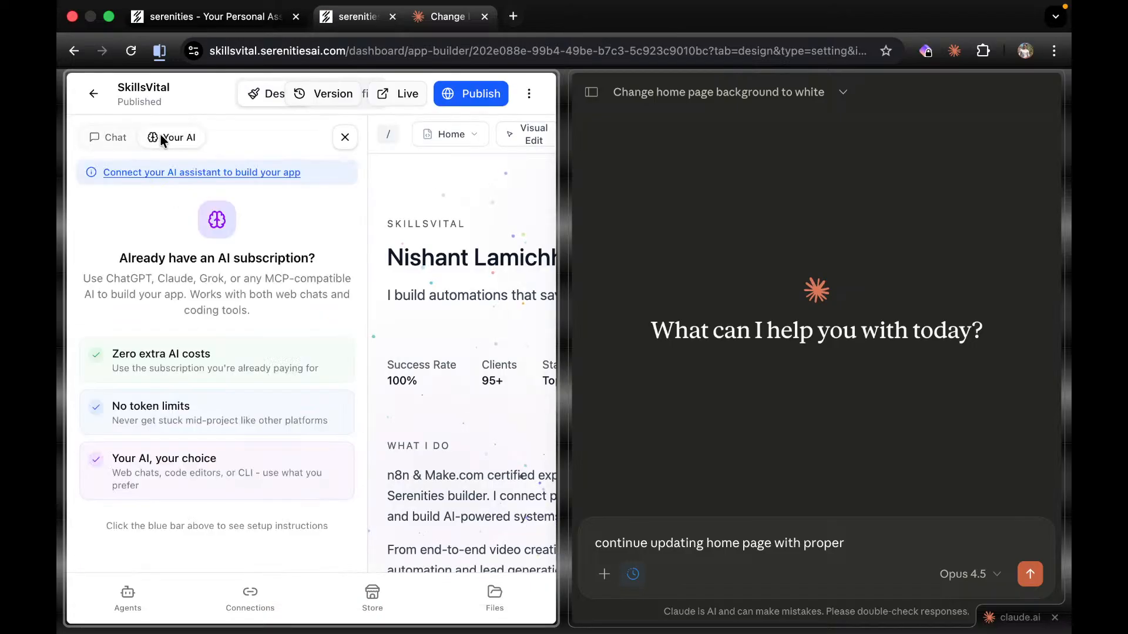
Close the AI assistant panel so the site preview fills its pane.
{"action": "left_click", "coordinate": [106, 137]}
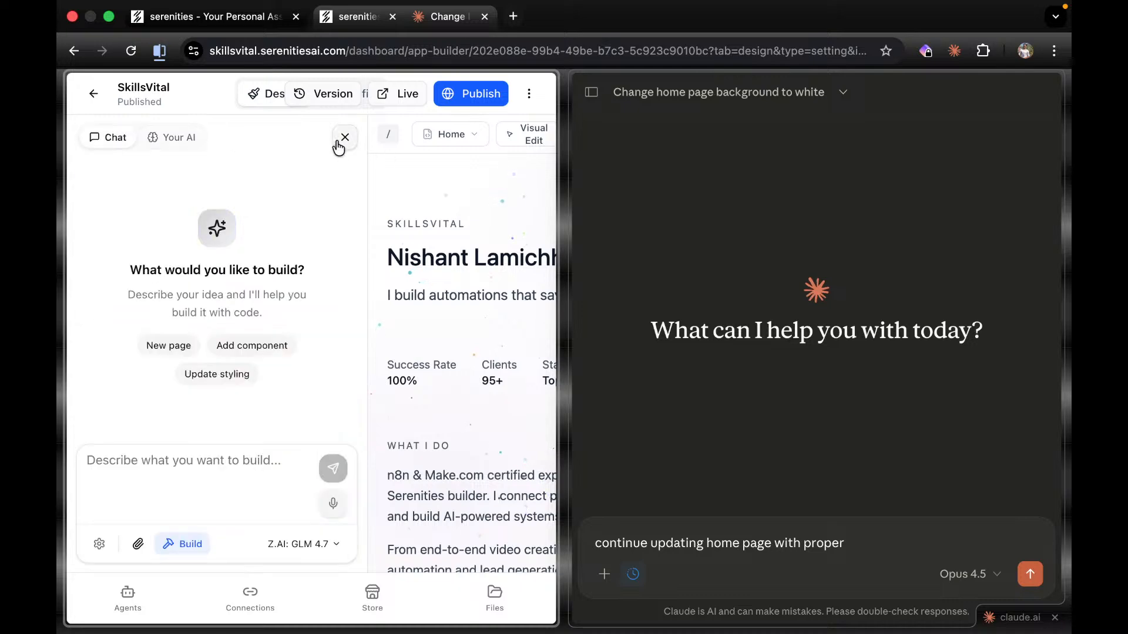
{"action": "left_click", "coordinate": [345, 137]}
{"action": "scroll", "coordinate": [349, 187], "scroll_direction": "down", "scroll_amount": 15}
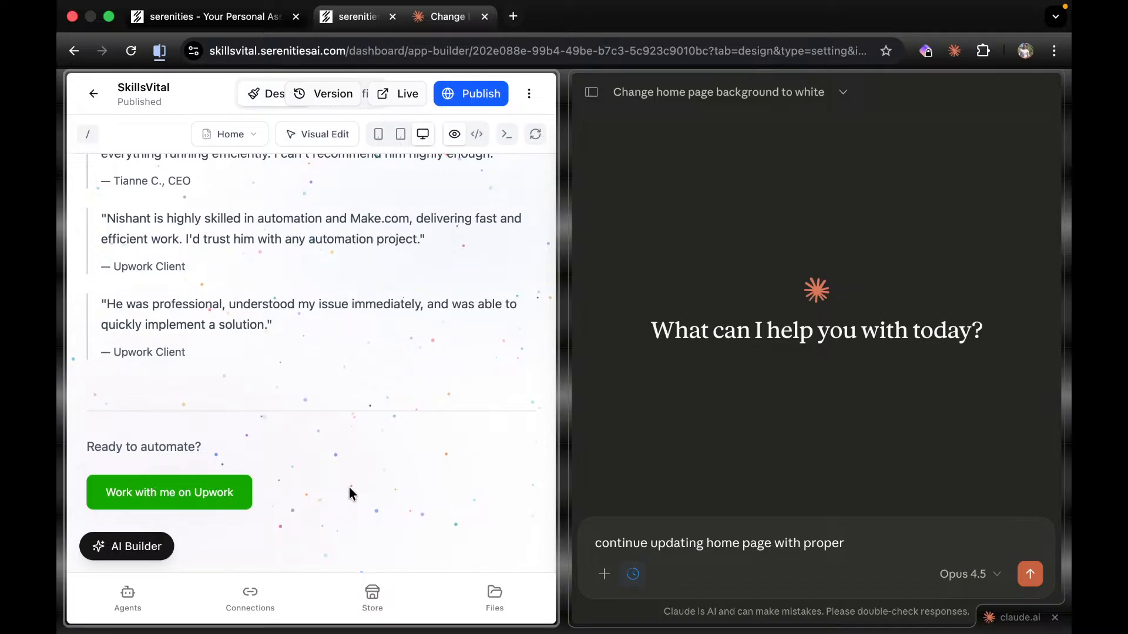
Delete the leftover drafted prompt from Claude's message box.
{"action": "left_click_drag", "start_coordinate": [875, 540], "coordinate": [589, 548]}
{"action": "key", "text": "BackSpace"}
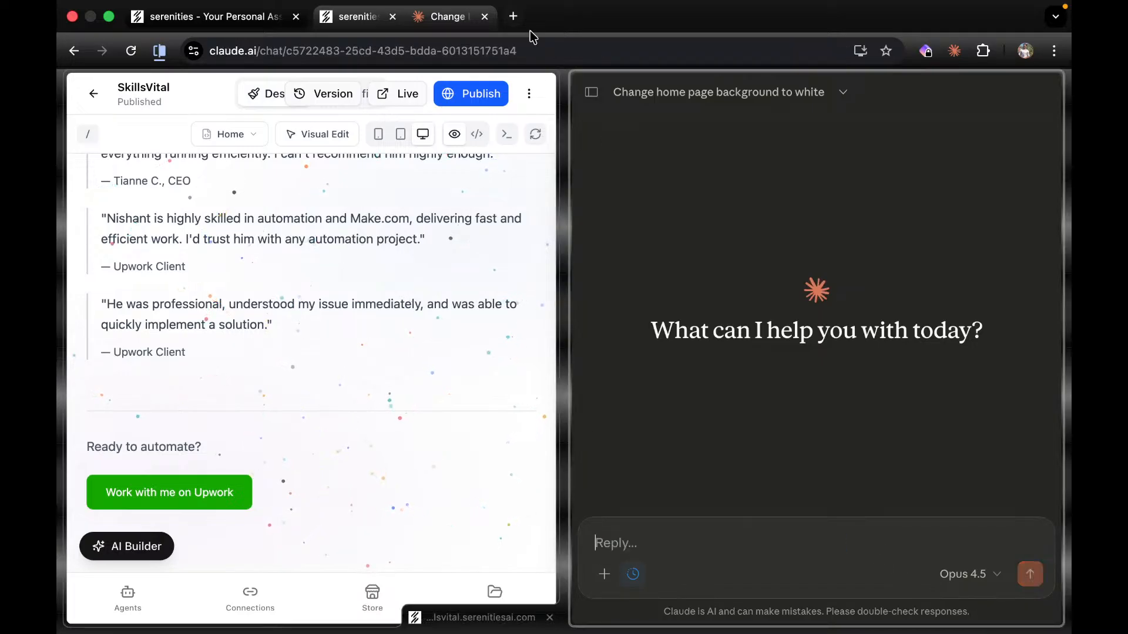
{"action": "left_click", "coordinate": [513, 16]}
Go to serenitiesai.com, sign in, and open the SkillsVital workspace dashboard.
{"action": "type", "text": "sere"}
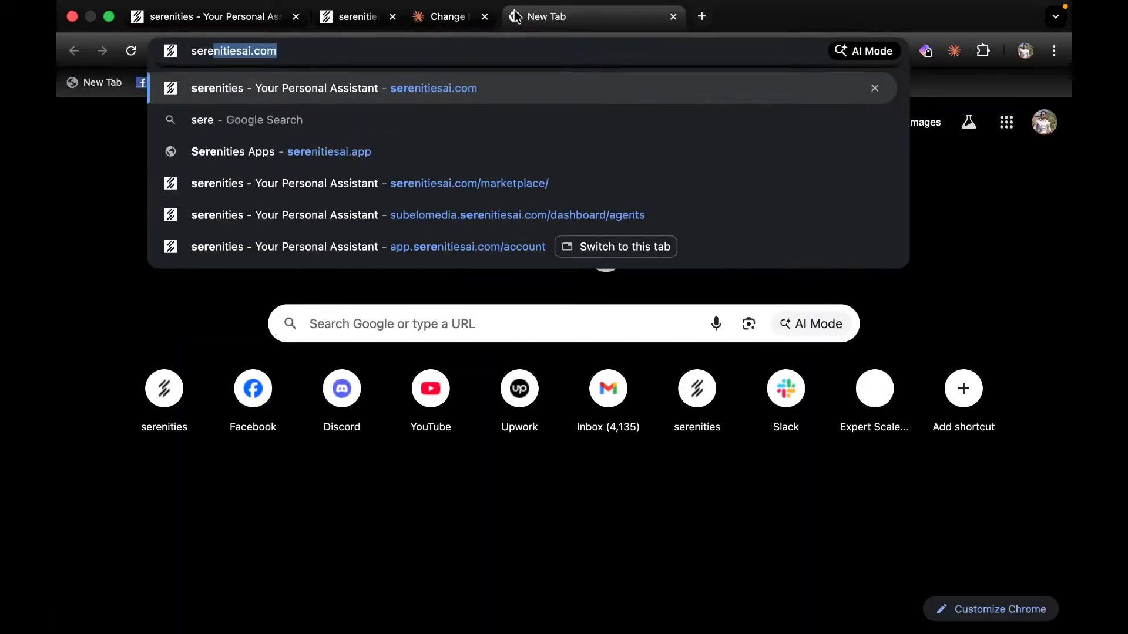
{"action": "key", "text": "Return"}
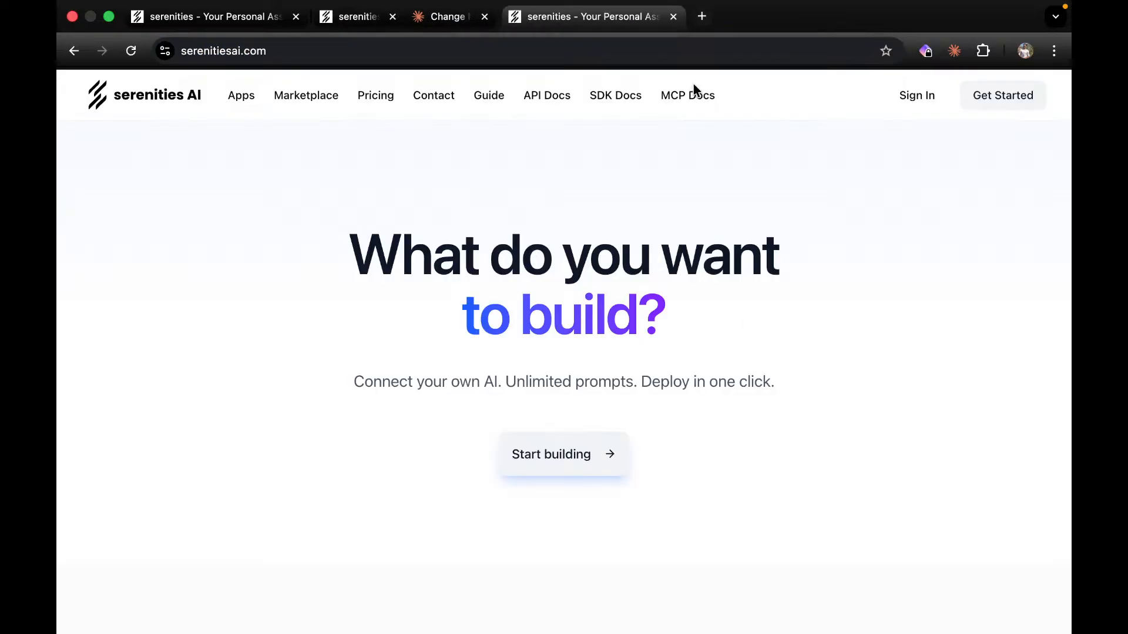
{"action": "left_click", "coordinate": [914, 95]}
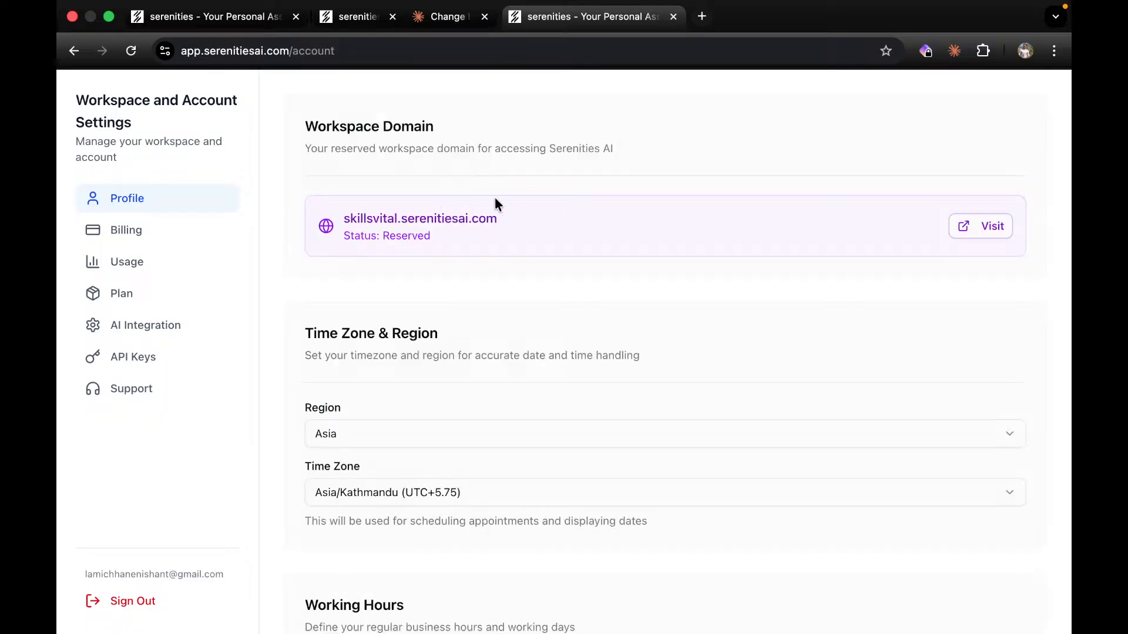
{"action": "left_click", "coordinate": [989, 229]}
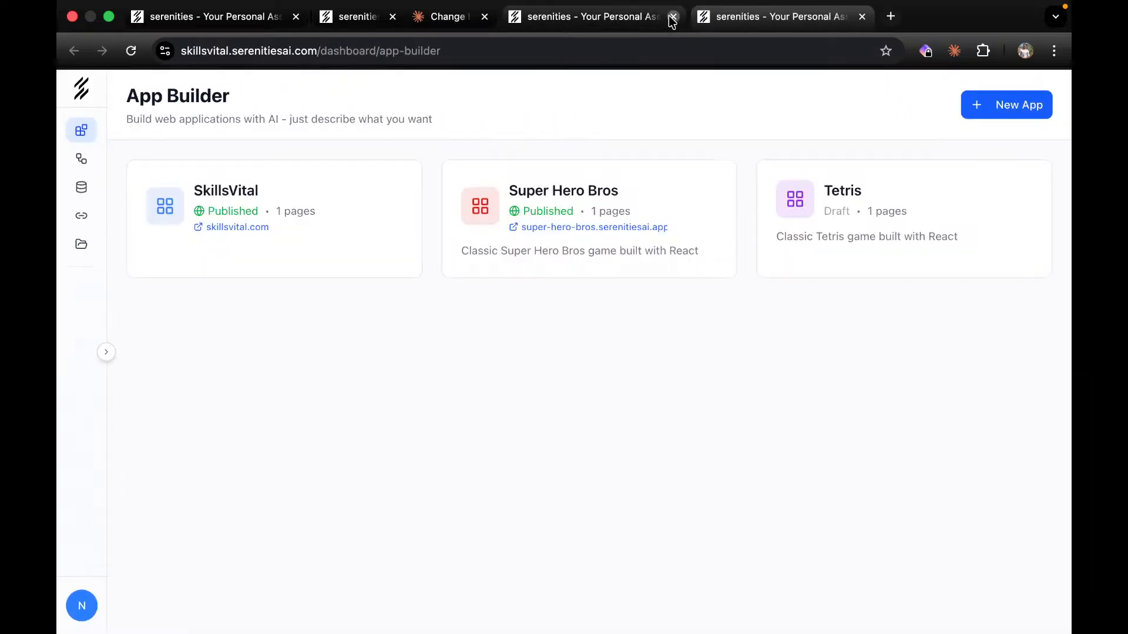
Close the leftover settings tab and view the workspace's bases, cancelling a new base.
{"action": "left_click", "coordinate": [673, 17]}
{"action": "left_click", "coordinate": [81, 189]}
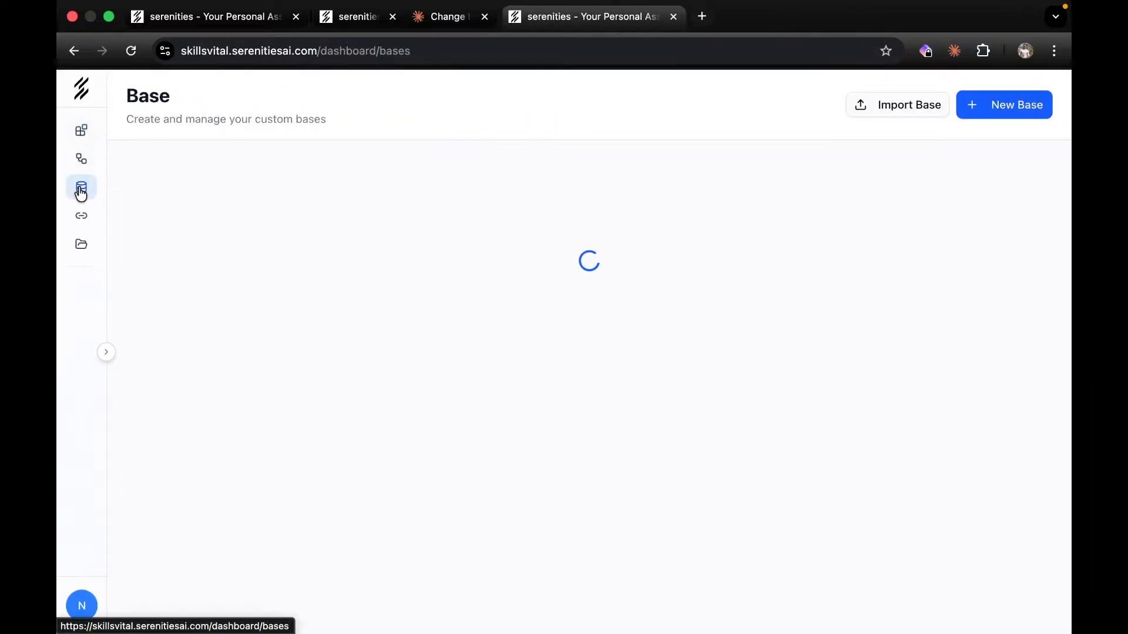
{"action": "left_click", "coordinate": [1043, 109]}
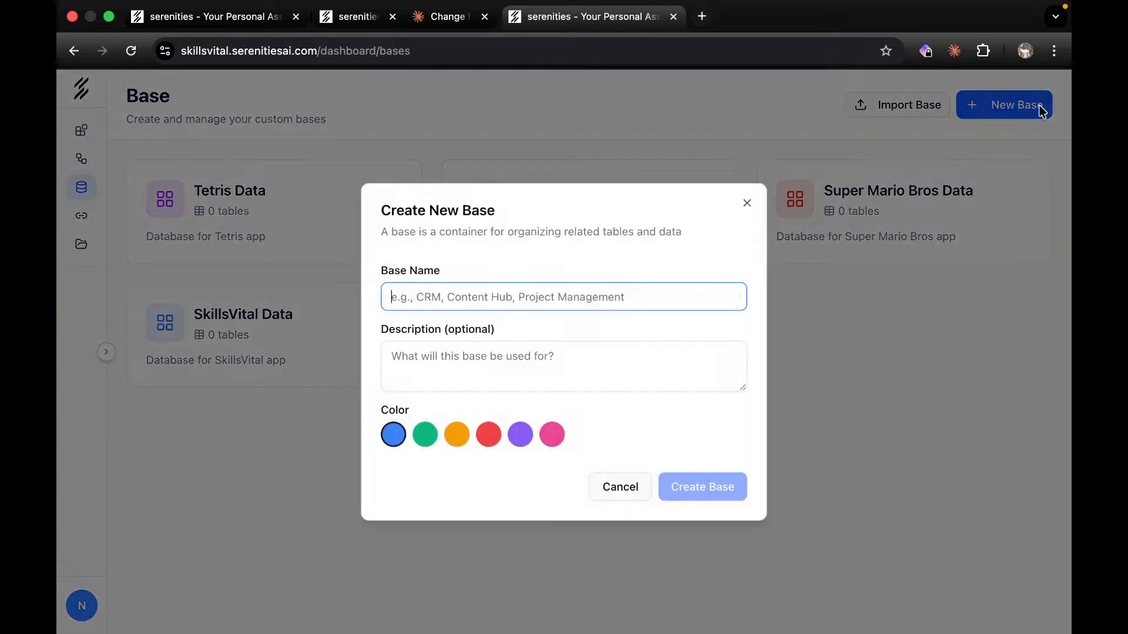
{"action": "left_click", "coordinate": [747, 204]}
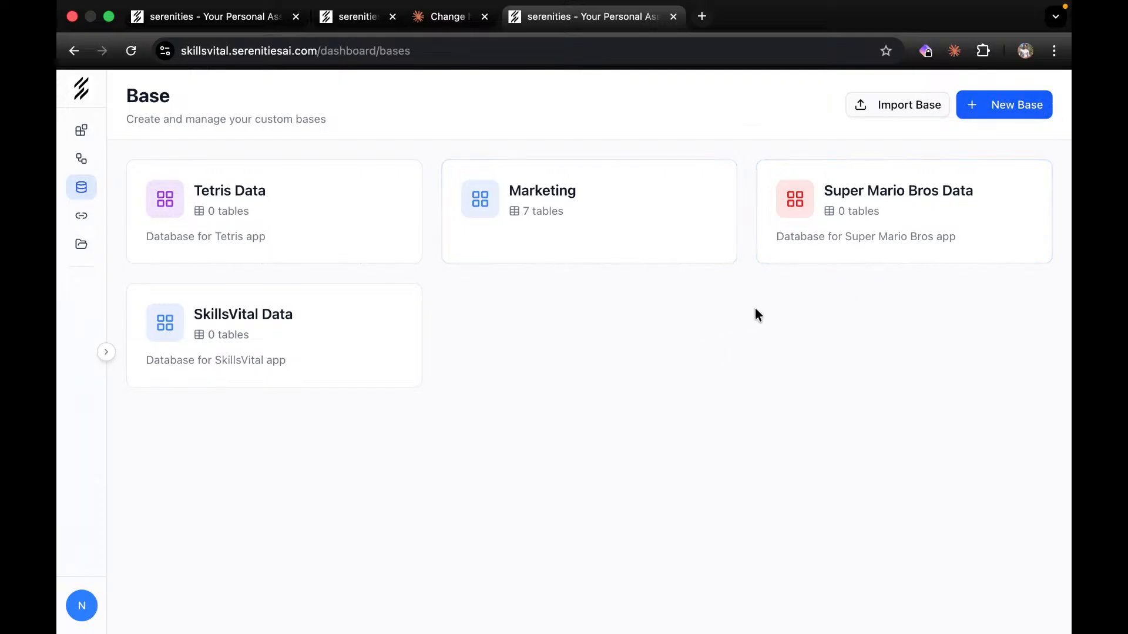
{"action": "left_click", "coordinate": [355, 22]}
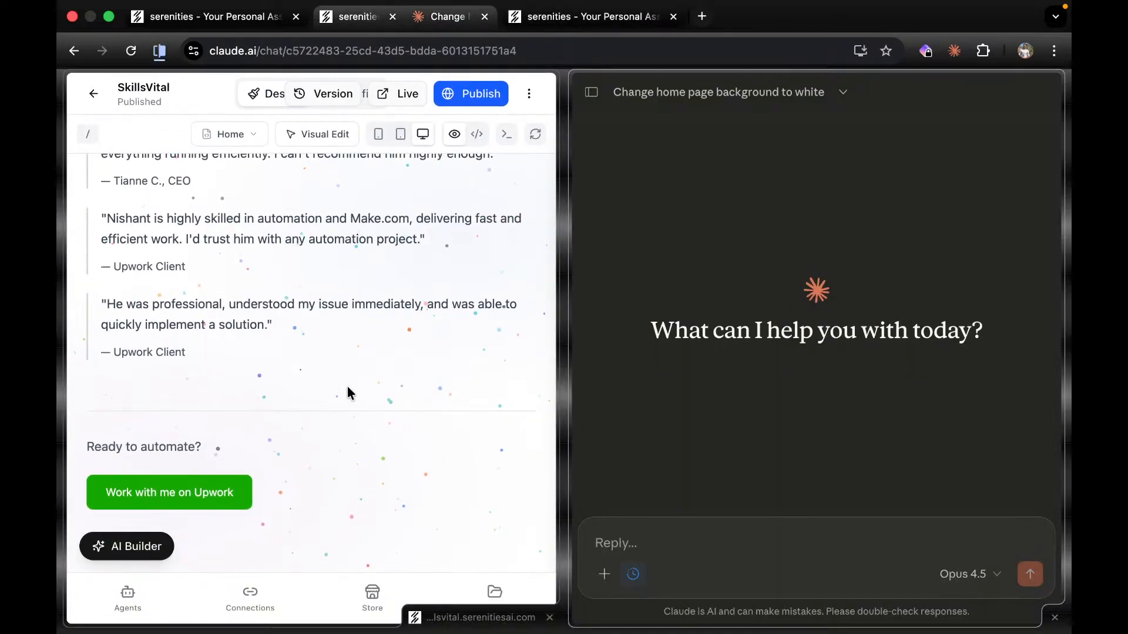
Capture a screenshot of the preview footer and attach it to the Claude message.
{"action": "key", "text": "super+shift+5"}
{"action": "left_click_drag", "start_coordinate": [348, 386], "coordinate": [347, 439]}
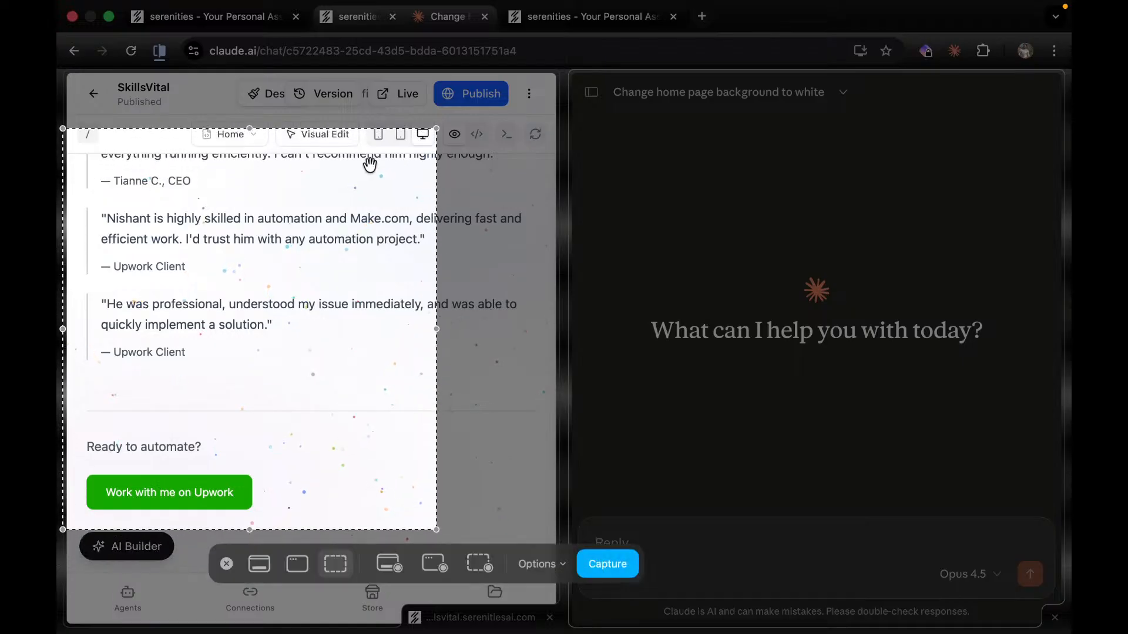
{"action": "left_click_drag", "start_coordinate": [333, 127], "coordinate": [333, 109]}
{"action": "left_click_drag", "start_coordinate": [436, 219], "coordinate": [552, 233]}
{"action": "key", "text": "Return"}
{"action": "left_click_drag", "start_coordinate": [1014, 576], "coordinate": [762, 531]}
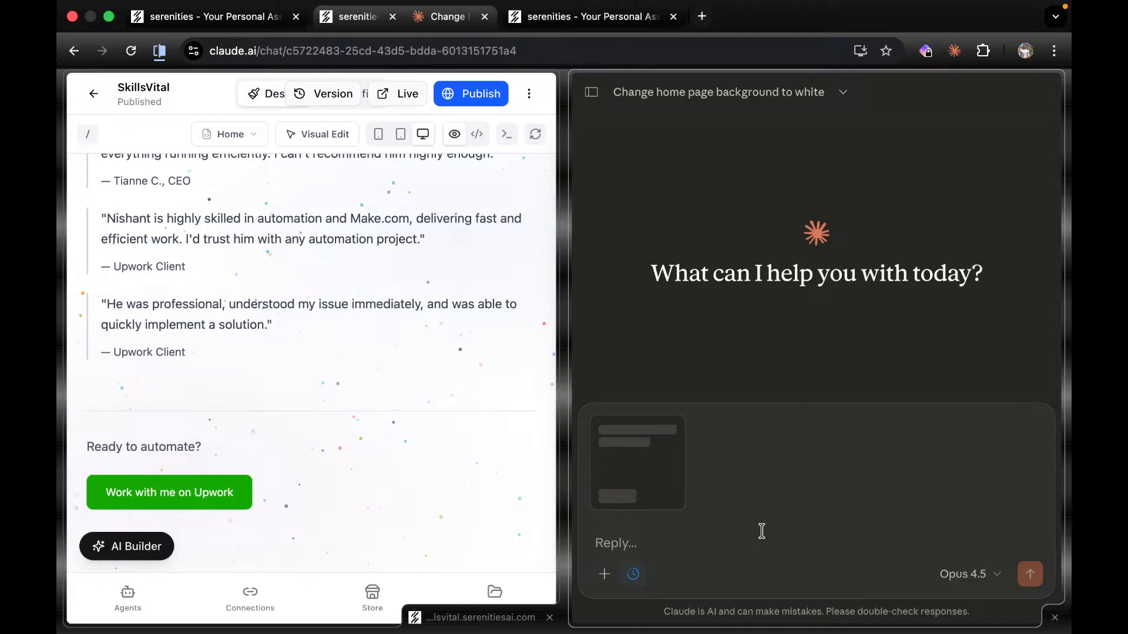
Draft a request for a button beside Upwork opening a name, email and message dialog saved to a table.
{"action": "type", "text": "Right next to work with me on w"}
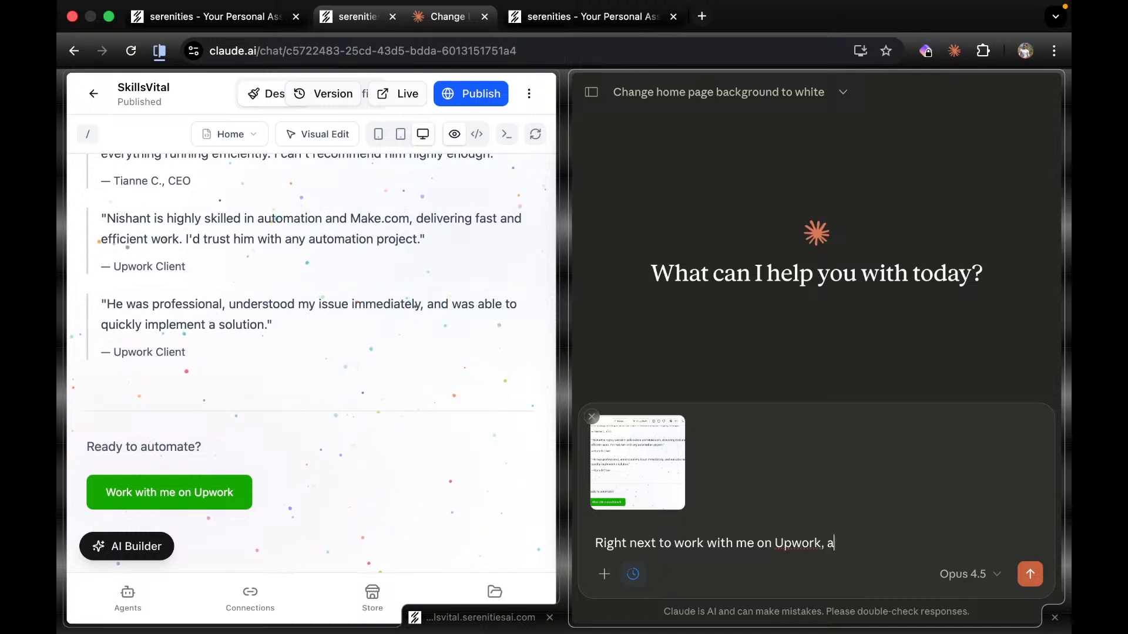
{"action": "key", "text": "BackSpace"}
{"action": "type", "text": "new button"}
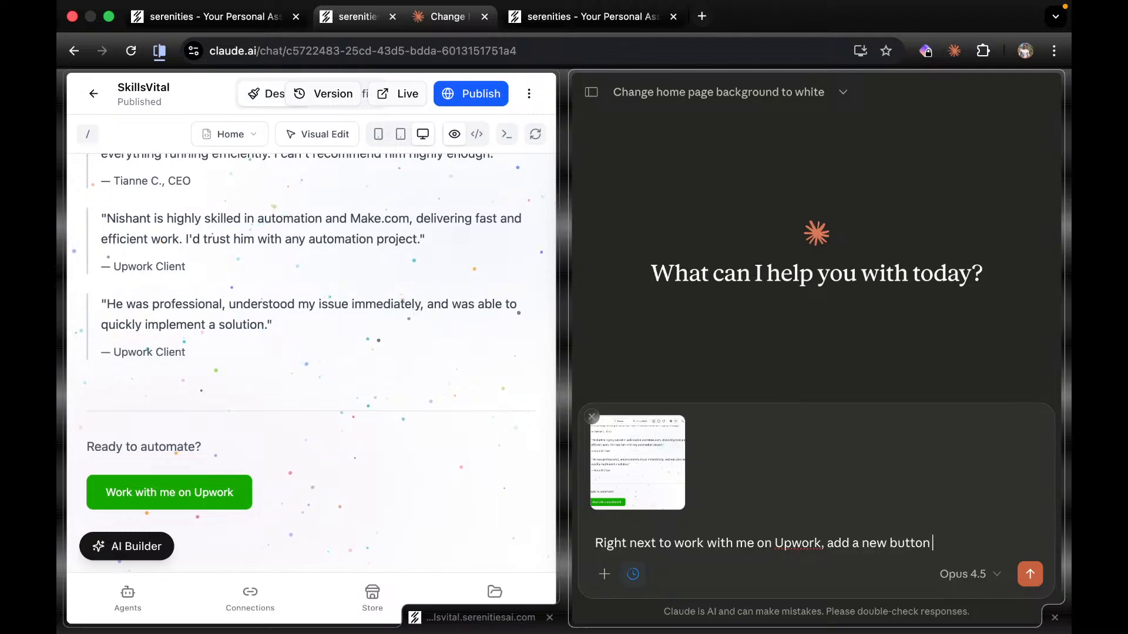
{"action": "type", "text": " that will open a dia"}
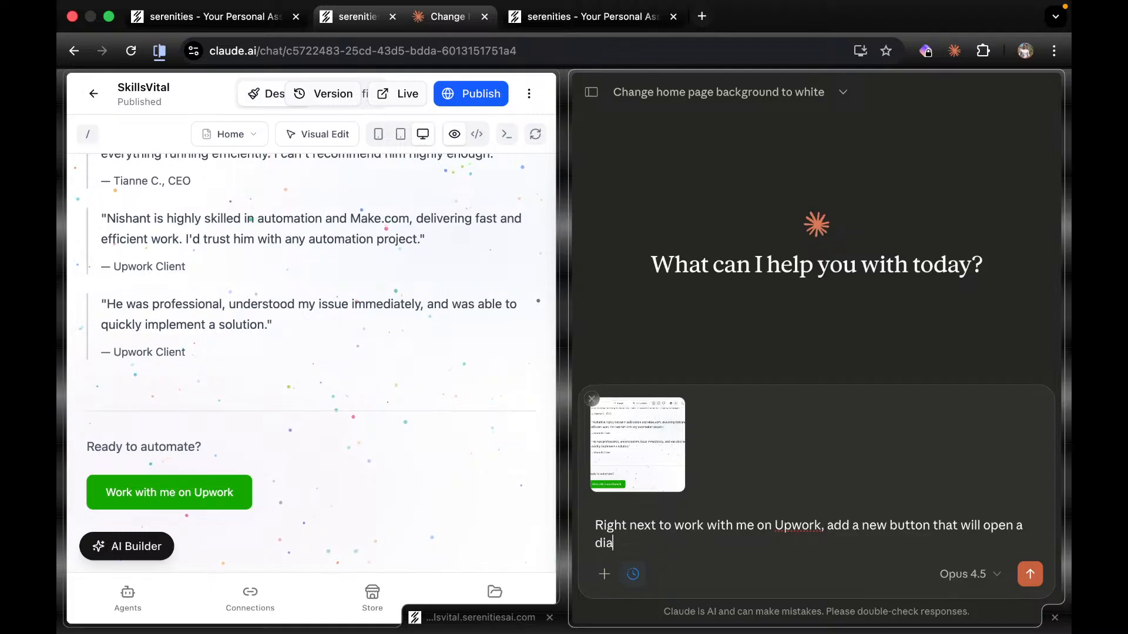
{"action": "type", "text": "log wher"}
{"action": "key", "text": "BackSpace"}
{"action": "type", "text": "ere uses"}
{"action": "key", "text": "BackSpace"}
{"action": "type", "text": "rs"}
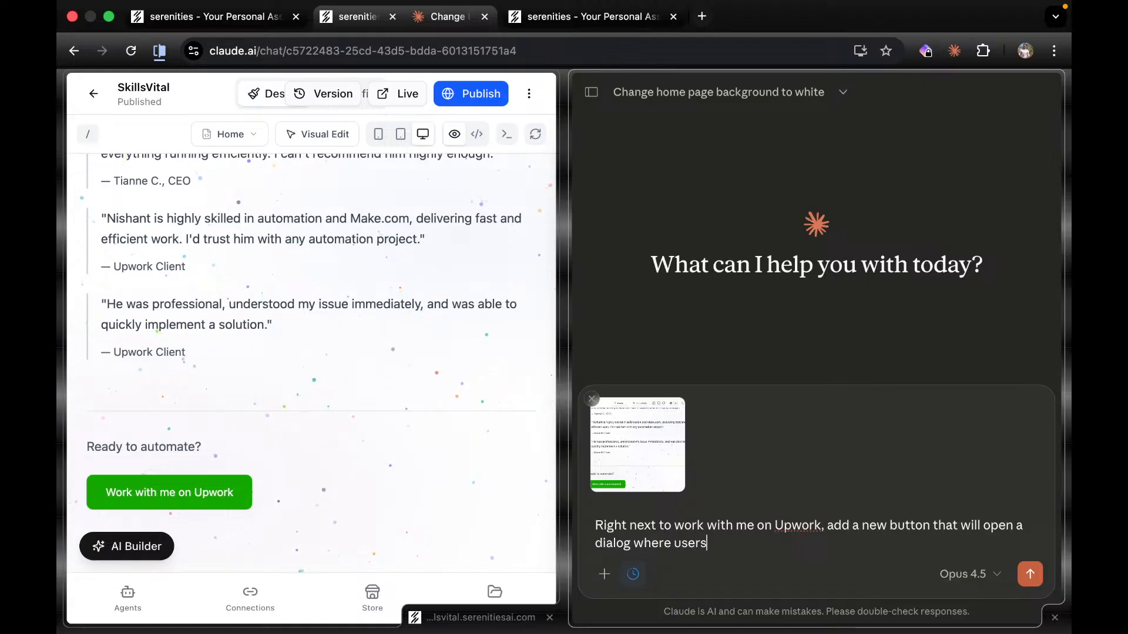
{"action": "type", "text": " can submit "}
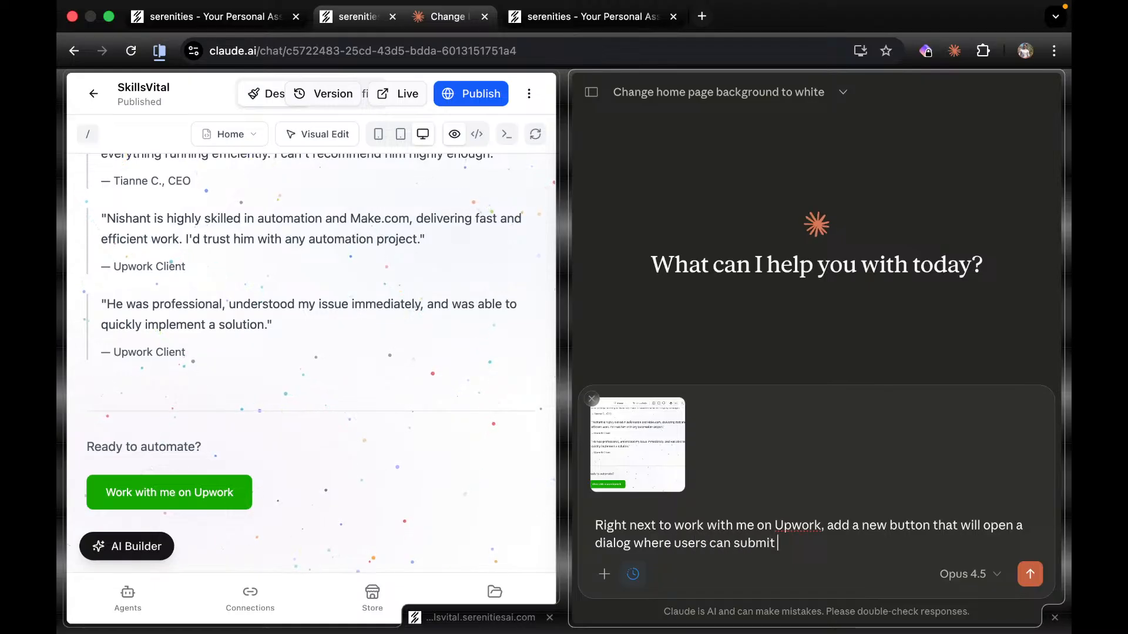
{"action": "type", "text": "thier eir Name and email and a mess"}
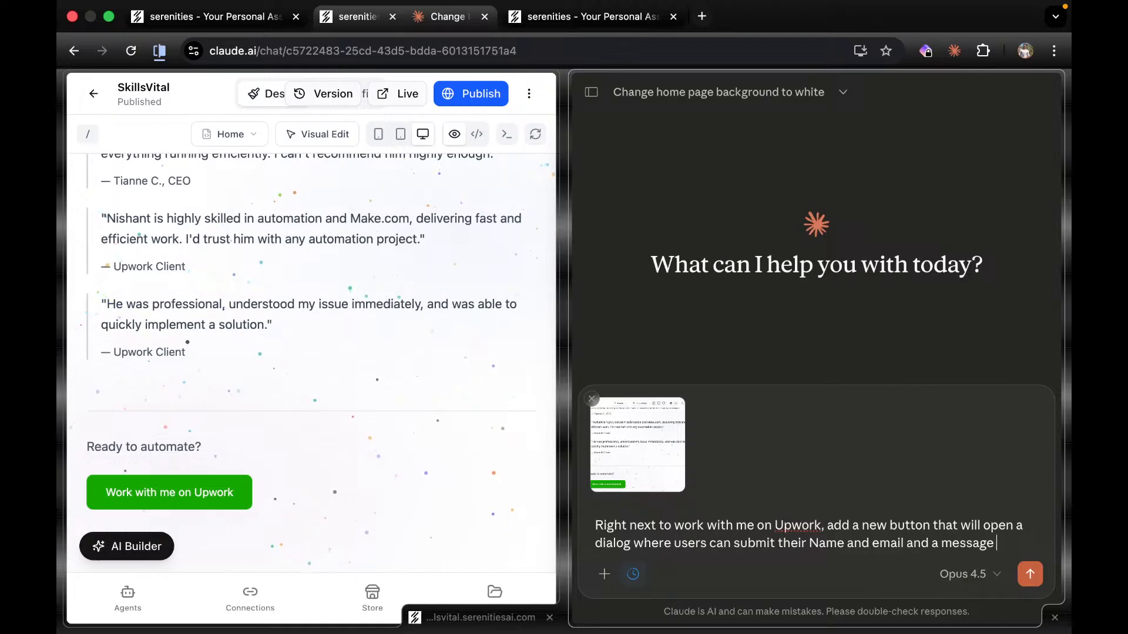
{"action": "type", "text": "age"}
{"action": "key", "text": "BackSpace"}
{"action": "type", "text": ", and we will s"}
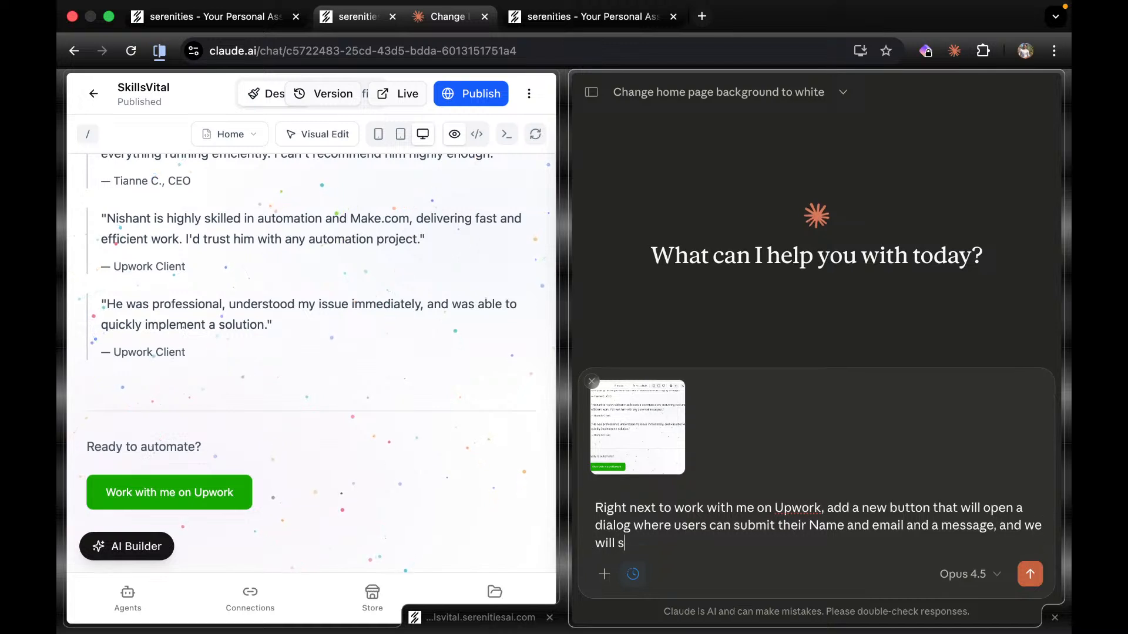
{"action": "type", "text": "tore those message on our table"}
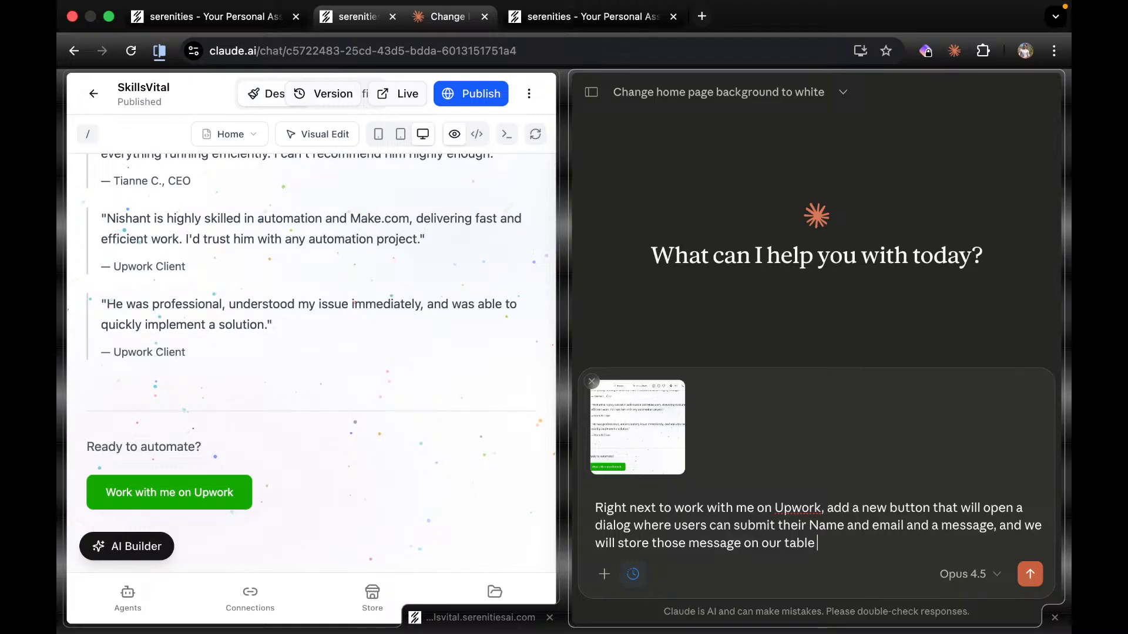
{"action": "left_click", "coordinate": [590, 16]}
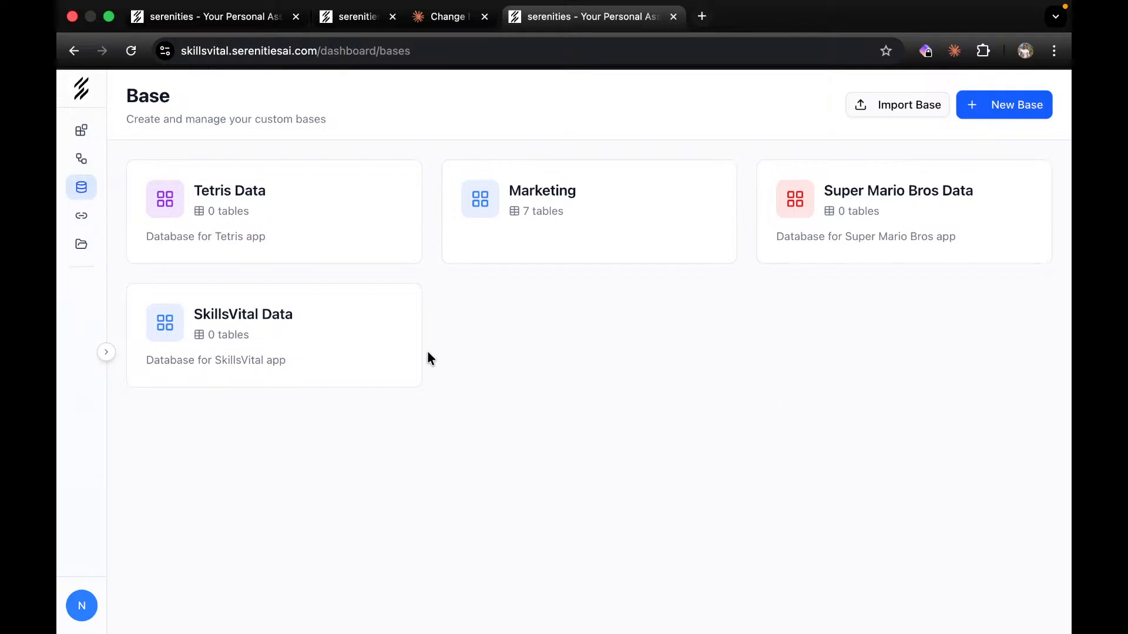
Open the SkillsVital Data base on Table 1 with empty Name, Notes, Assignee and Status columns.
{"action": "left_click", "coordinate": [337, 348]}
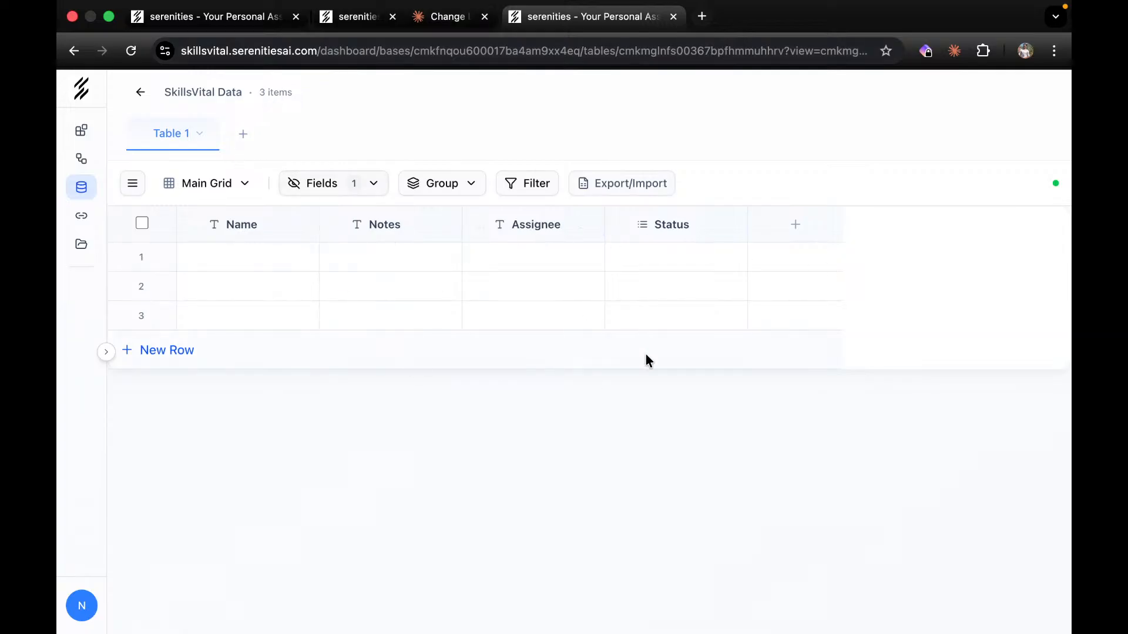
{"action": "left_click", "coordinate": [447, 16]}
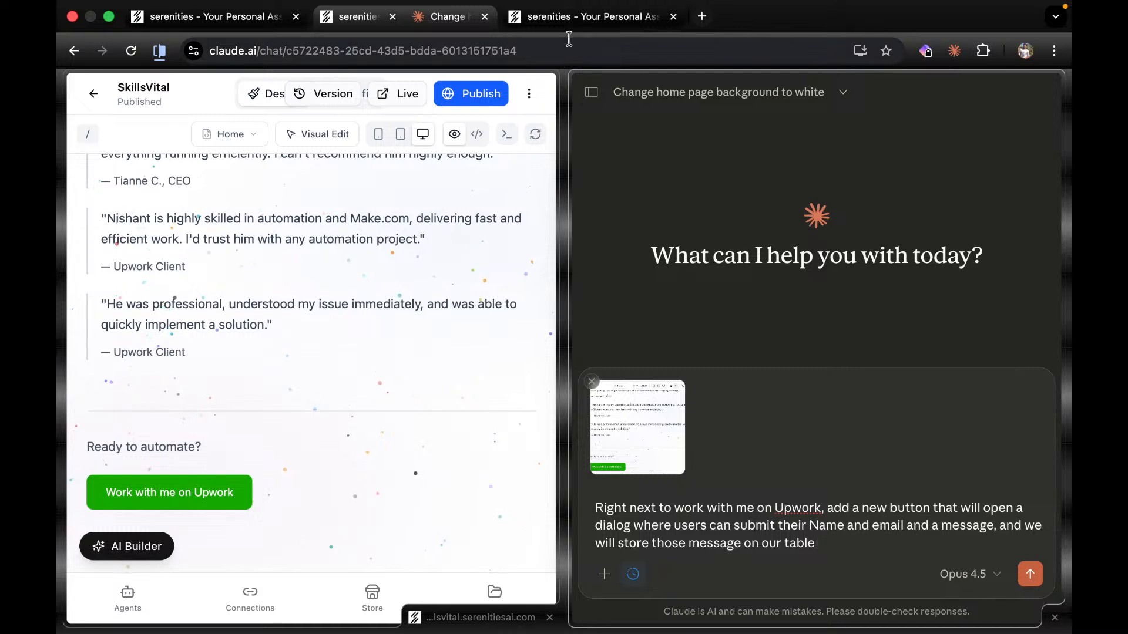
{"action": "left_click", "coordinate": [567, 21]}
Select the base ID in the table's web address, delete it, then restore it with undo.
{"action": "left_click", "coordinate": [543, 53]}
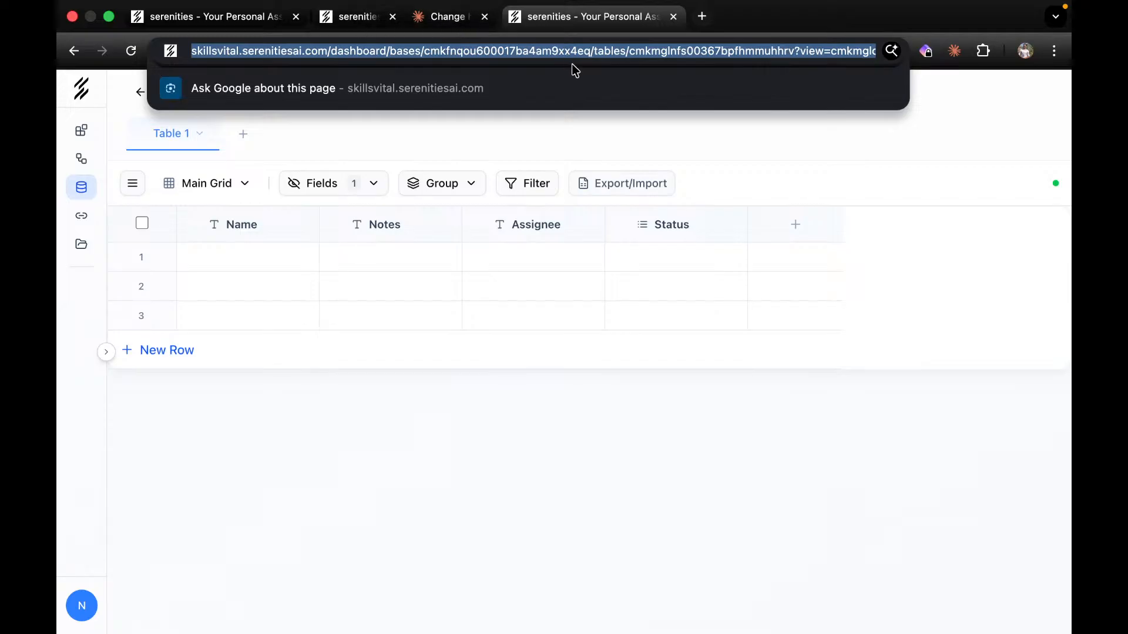
{"action": "left_click", "coordinate": [538, 52]}
{"action": "double_click", "coordinate": [508, 52]}
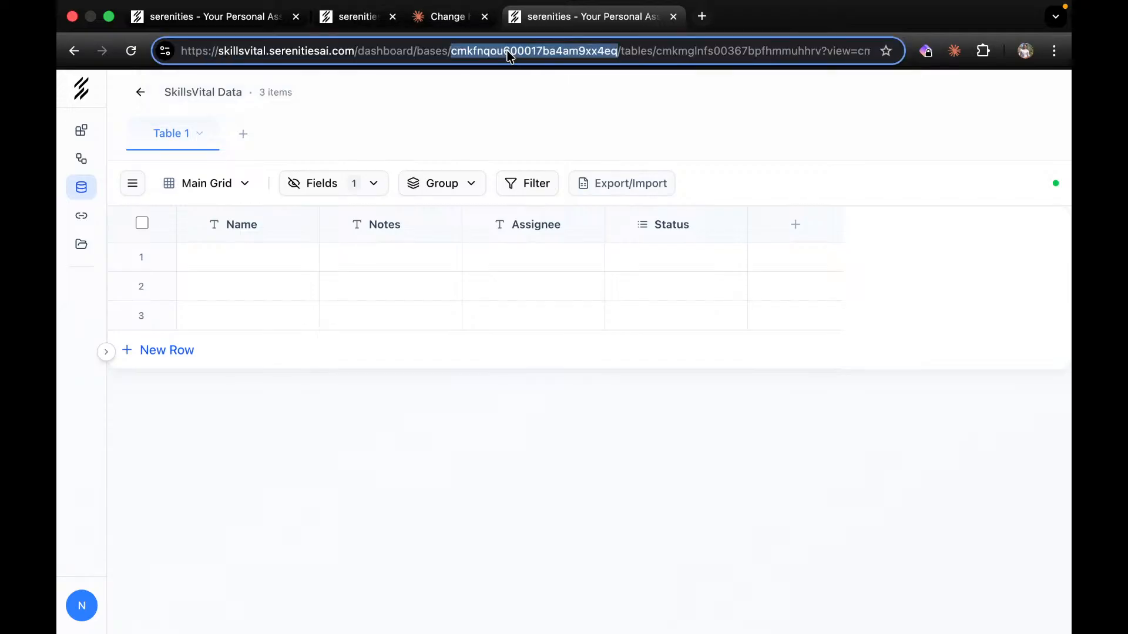
{"action": "key", "text": "BackSpace"}
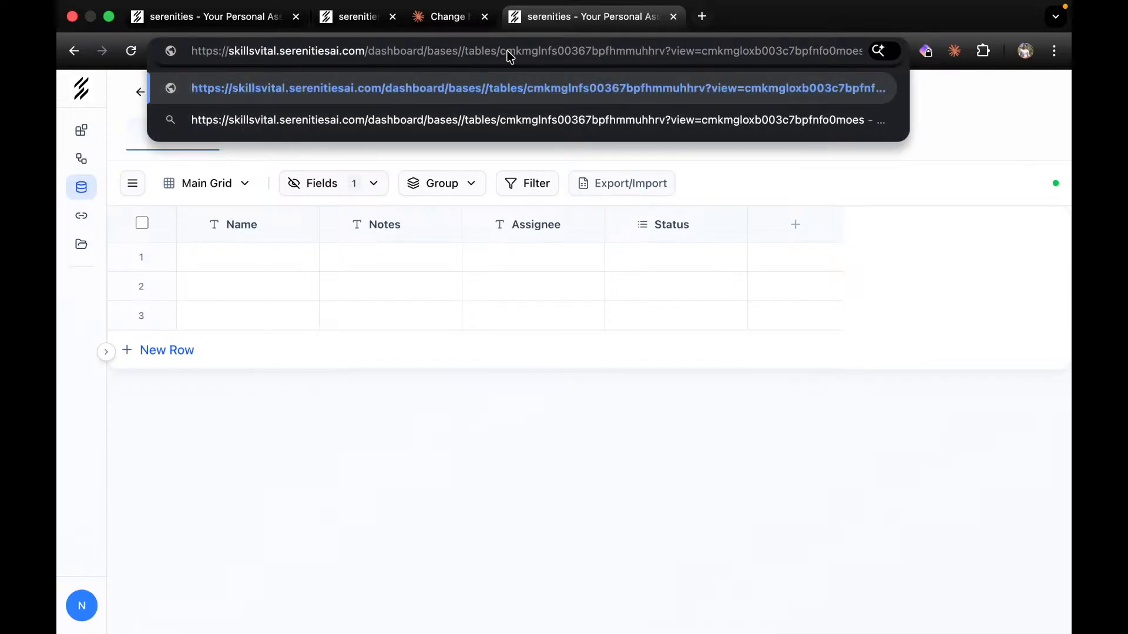
{"action": "key", "text": "super+z"}
{"action": "key", "text": "super+c"}
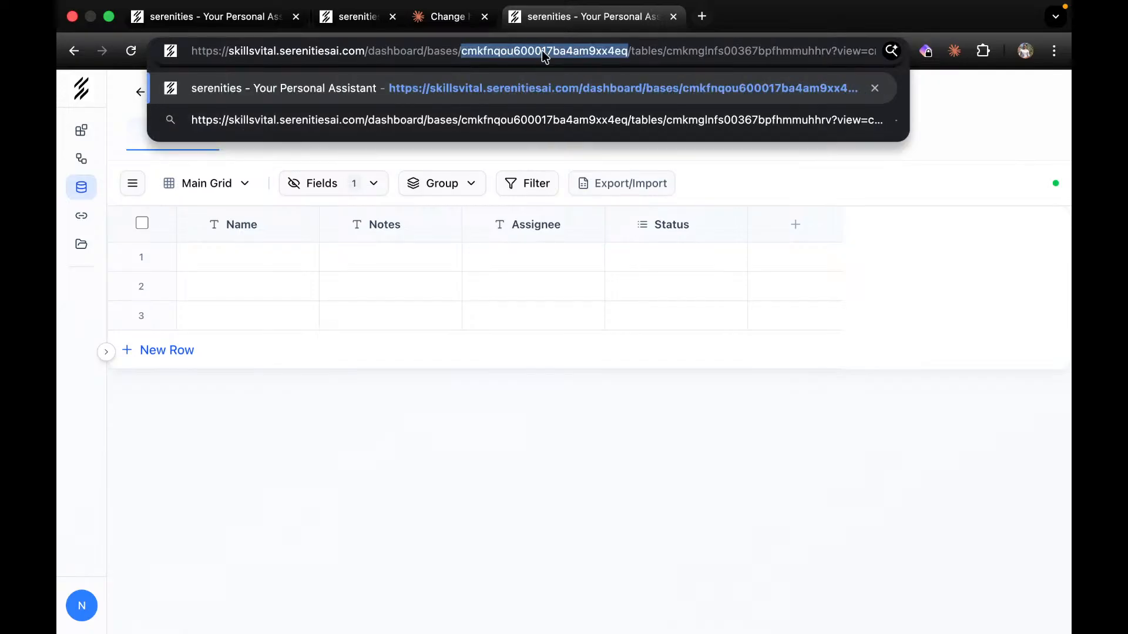
{"action": "left_click", "coordinate": [448, 16]}
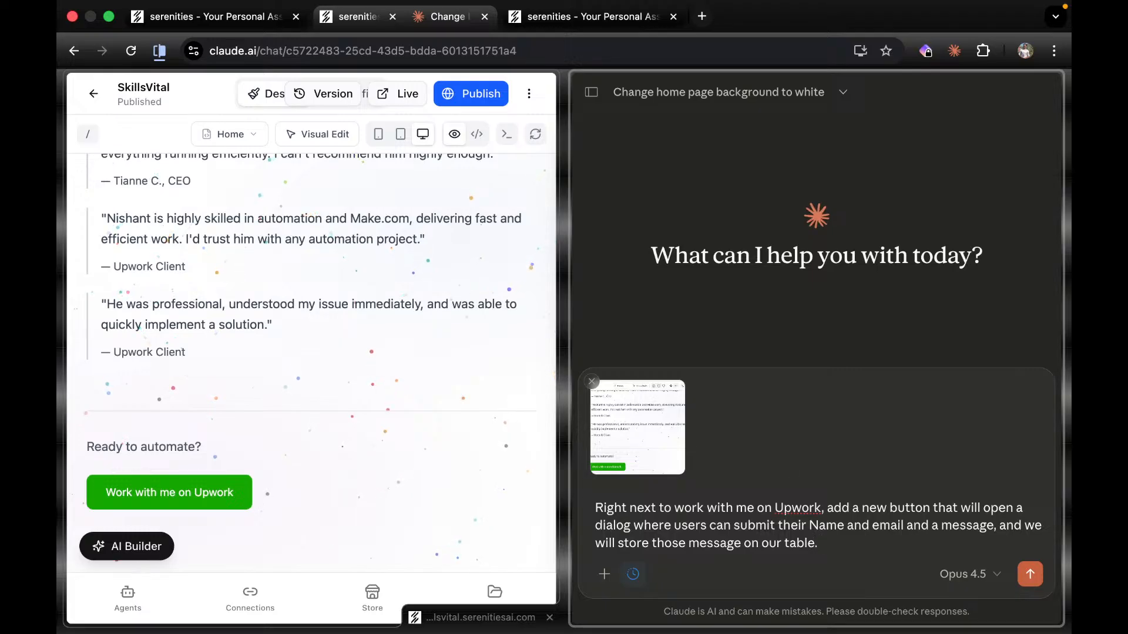
Paste the SkillsVital Data base ID into the request and ask for a new table in this base.
{"action": "type", "text": "."}
{"action": "key", "text": "super+v"}
{"action": "type", "text": "ont this"}
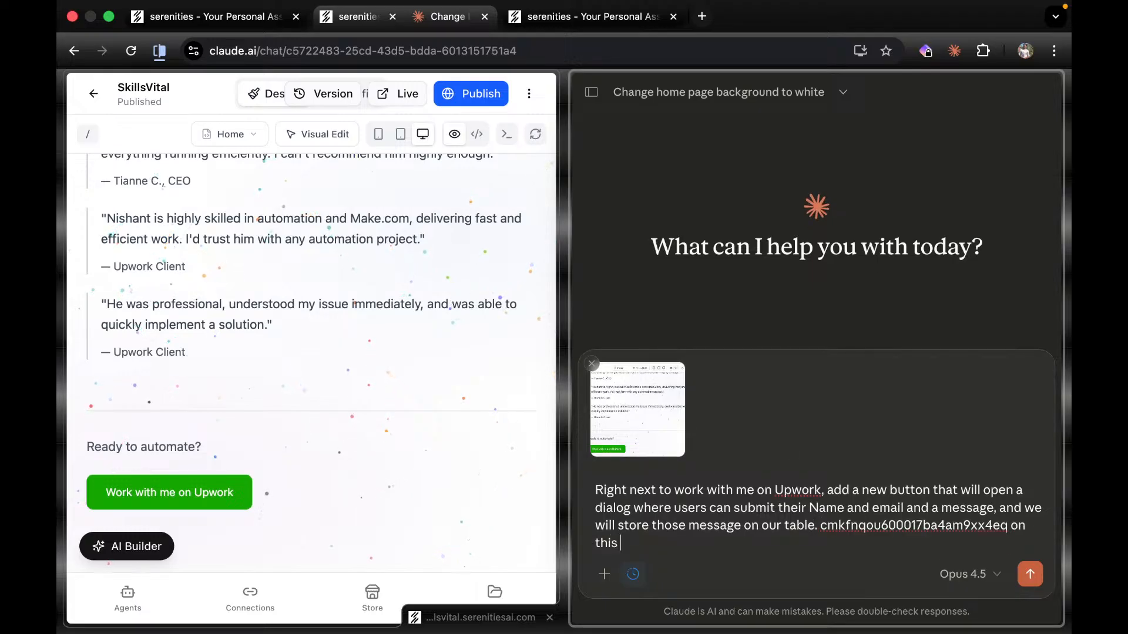
{"action": "type", "text": " base createa new"}
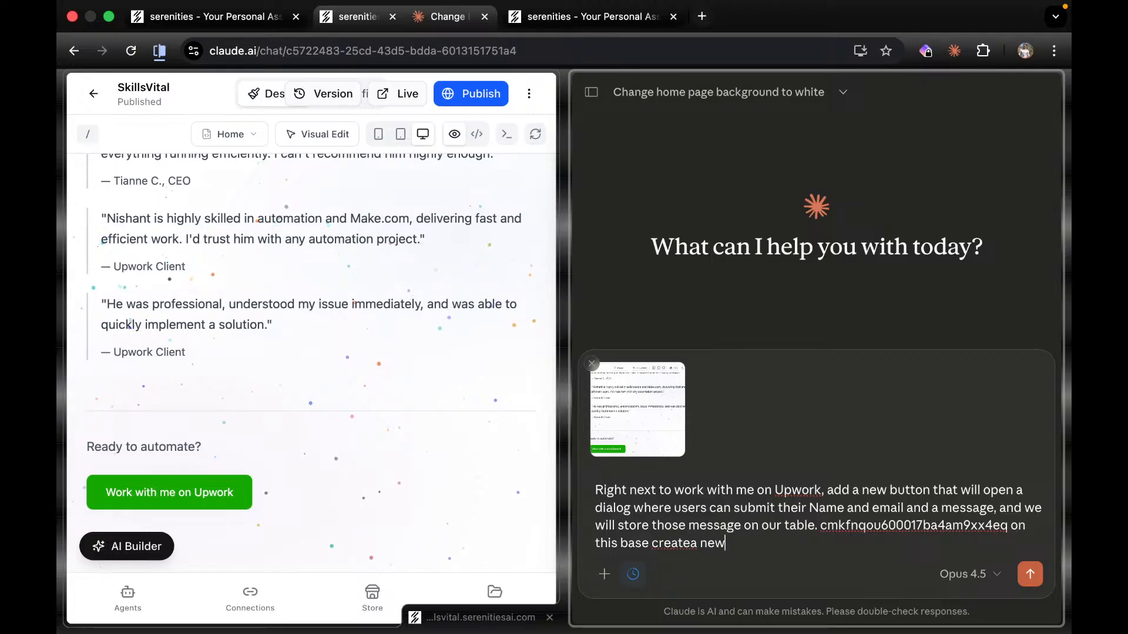
{"action": "key", "text": "BackSpace"}
{"action": "key", "text": "BackSpace"}
{"action": "key", "text": "BackSpace"}
{"action": "key", "text": "BackSpace"}
{"action": "key", "text": "BackSpace"}
{"action": "key", "text": "BackSpace"}
{"action": "type", "text": "e a new table called co"}
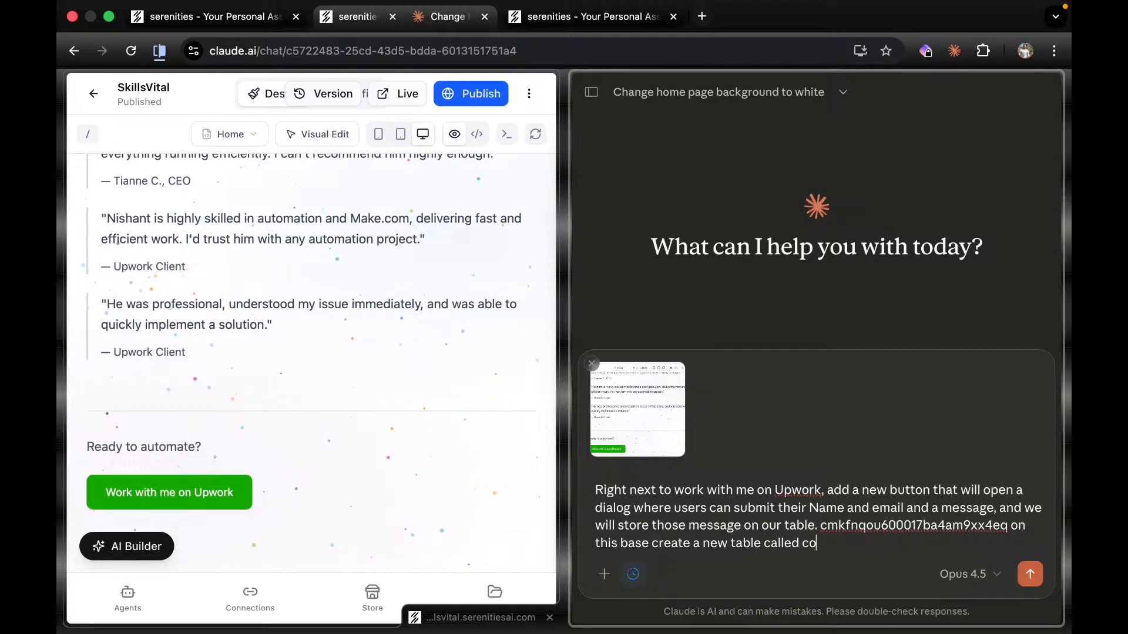
{"action": "type", "text": "ntact form"}
{"action": "key", "text": "BackSpace"}
{"action": "key", "text": "BackSpace"}
{"action": "key", "text": "BackSpace"}
Name the table 'contact list' and state that form submissions should populate it.
{"action": "type", "text": "list and whe"}
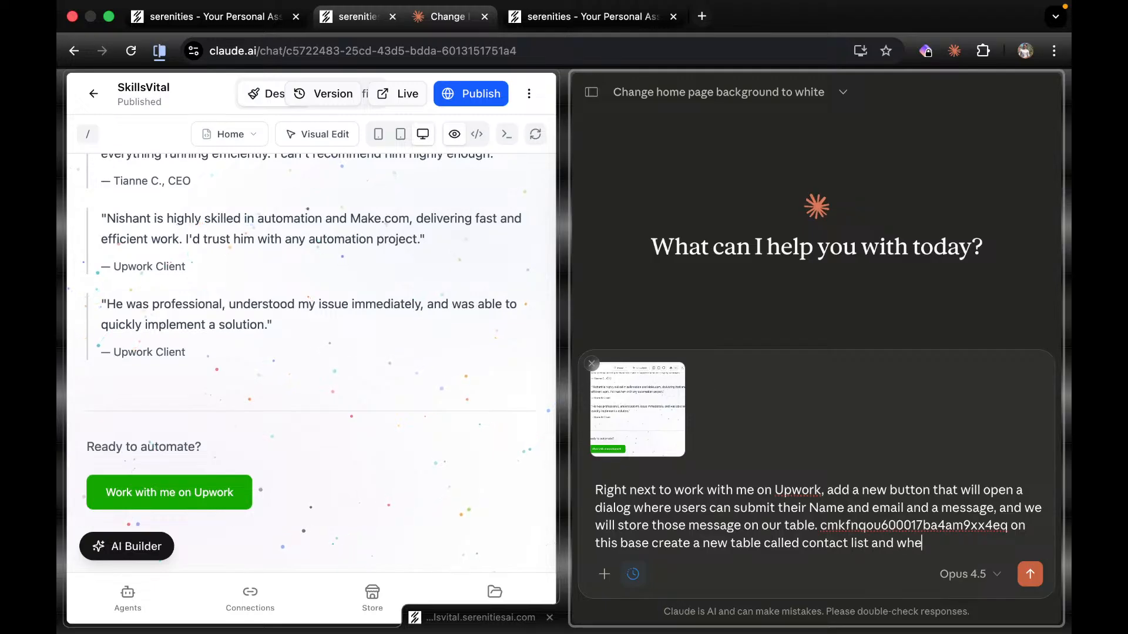
{"action": "type", "text": "n usesrs submn"}
{"action": "key", "text": "BackSpace"}
{"action": "type", "text": "it the fomr"}
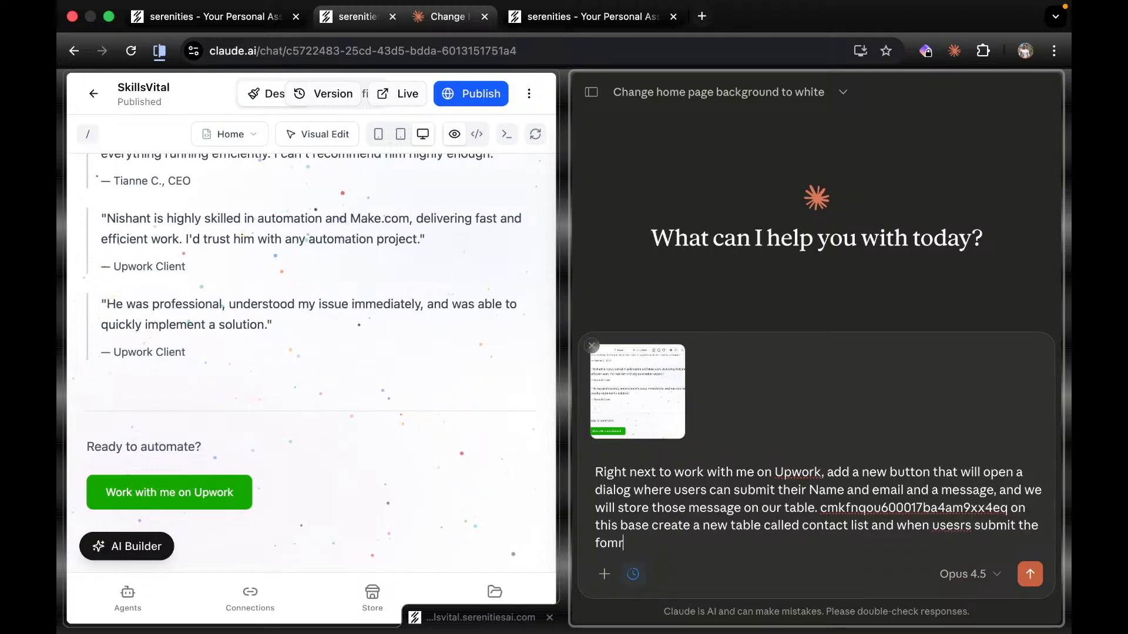
{"action": "key", "text": "BackSpace"}
{"action": "key", "text": "BackSpace"}
{"action": "key", "text": "BackSpace"}
{"action": "type", "text": "orm it"}
{"action": "key", "text": "BackSpace"}
{"action": "key", "text": "BackSpace"}
{"action": "type", "text": "that table shoudl"}
{"action": "key", "text": "BackSpace"}
{"action": "key", "text": "BackSpace"}
{"action": "type", "text": "ld populate"}
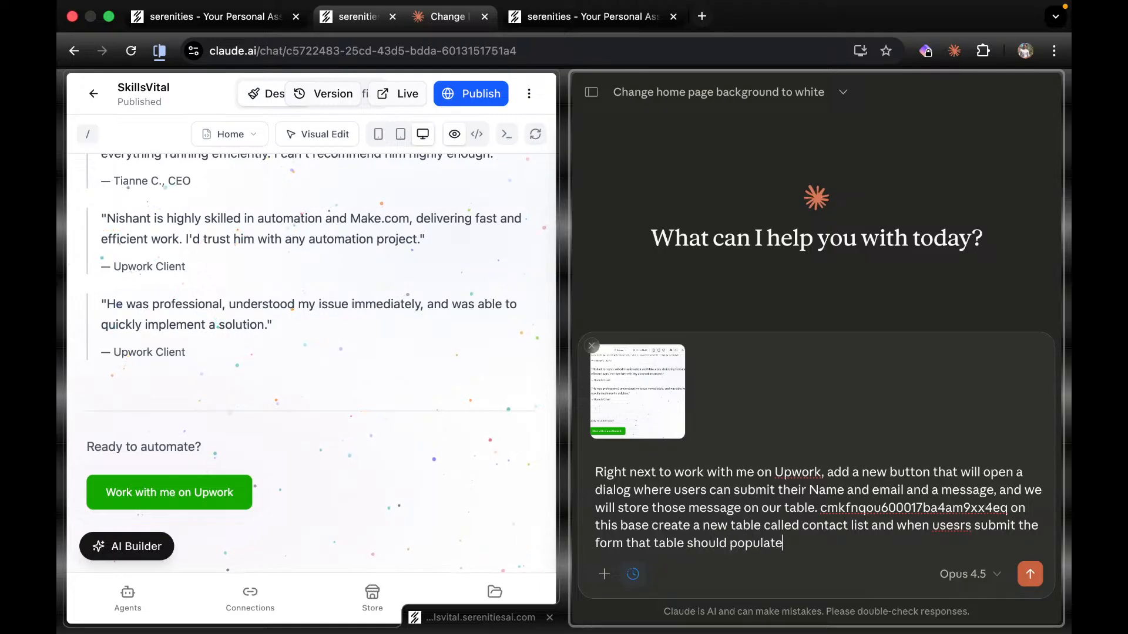
{"action": "type", "text": "."}
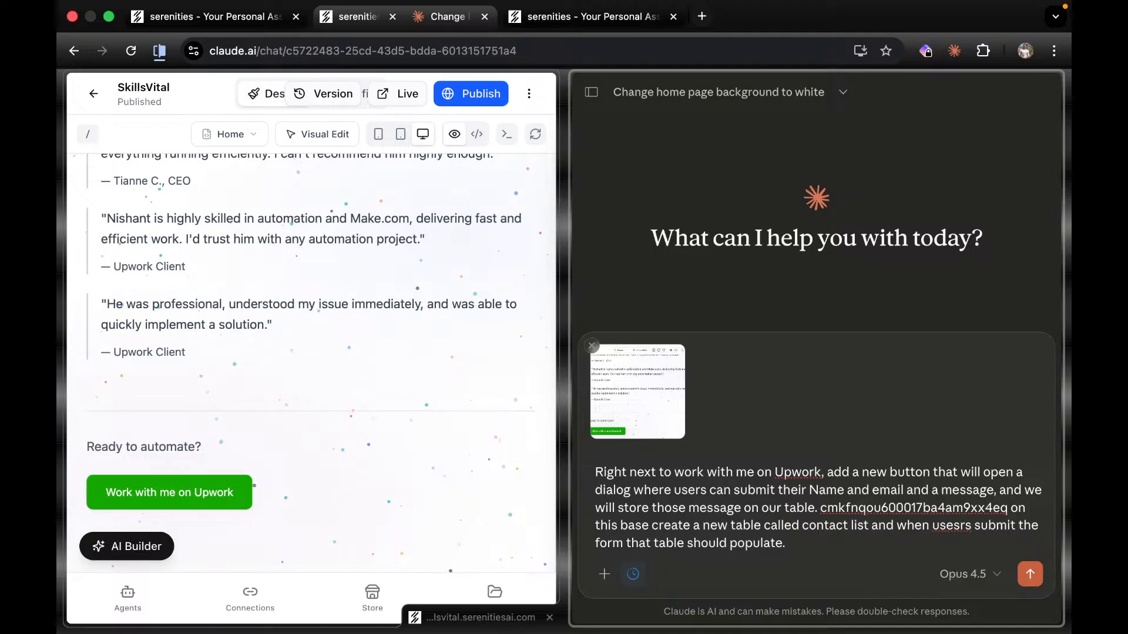
{"action": "key", "text": "shift+Return"}
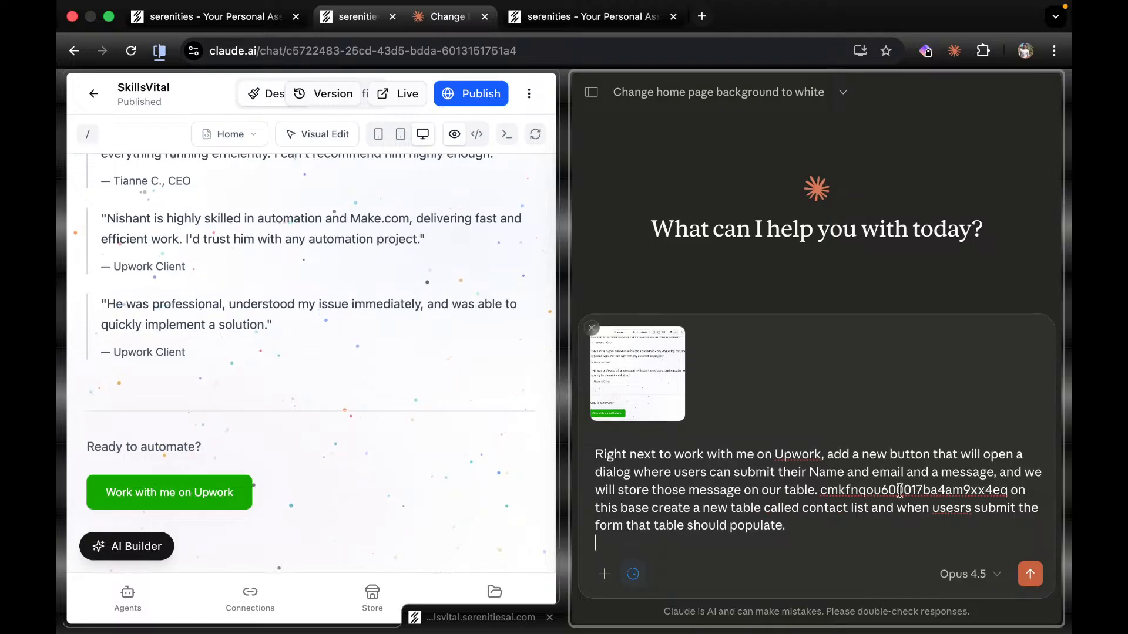
Send the request and approve Claude's createTable and createField calls for the Contact List table.
{"action": "left_click", "coordinate": [1030, 574]}
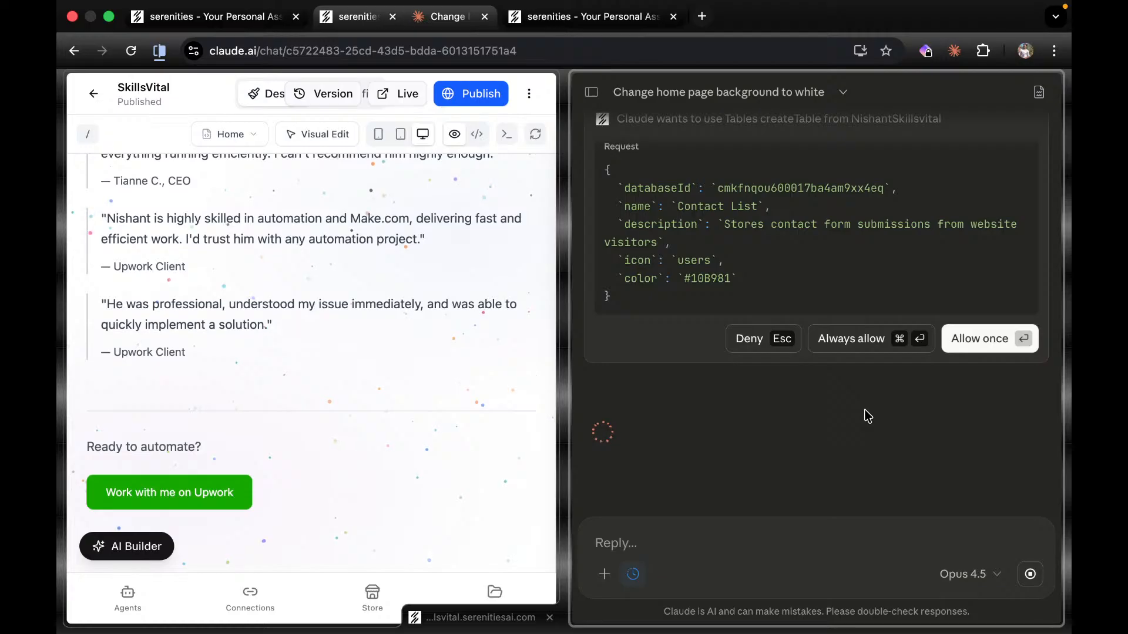
{"action": "left_click", "coordinate": [852, 347]}
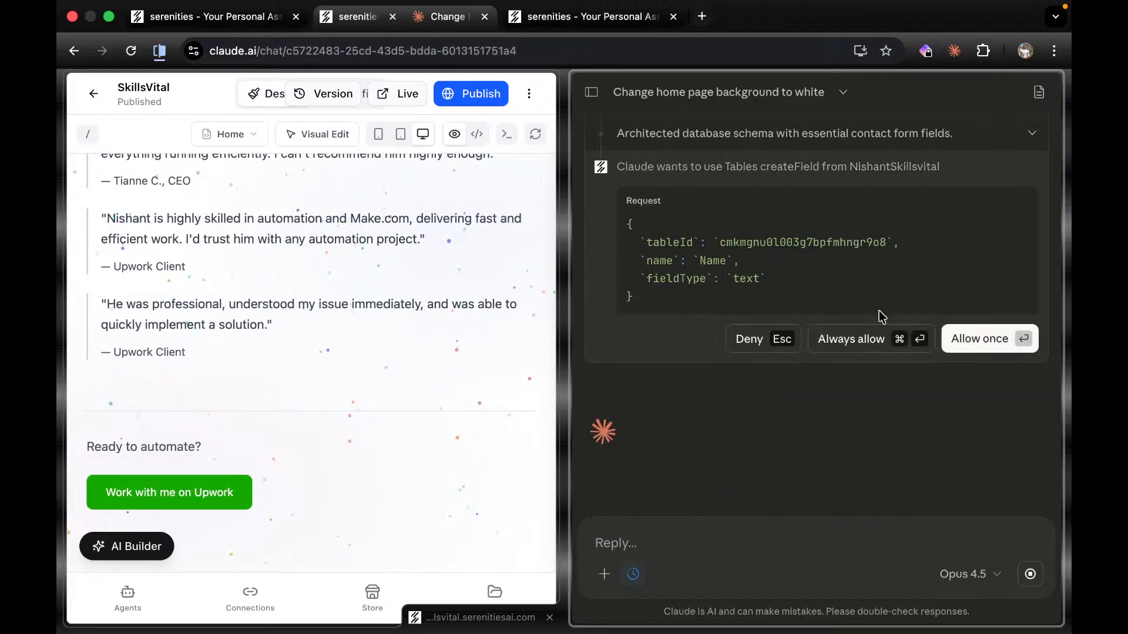
{"action": "left_click", "coordinate": [850, 341]}
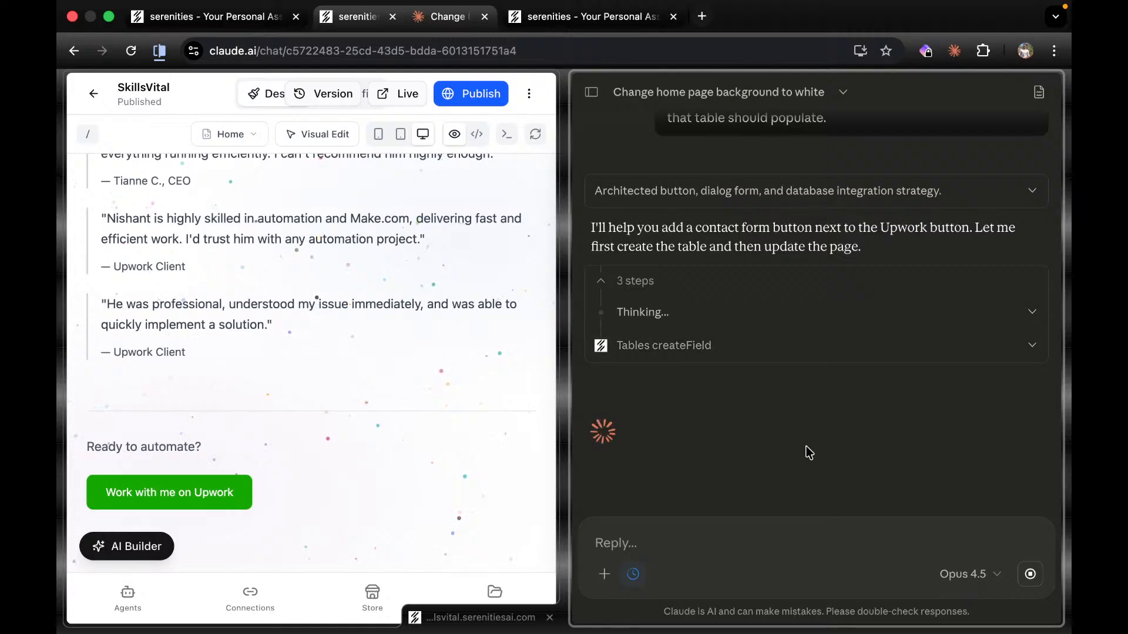
{"action": "left_click", "coordinate": [557, 42]}
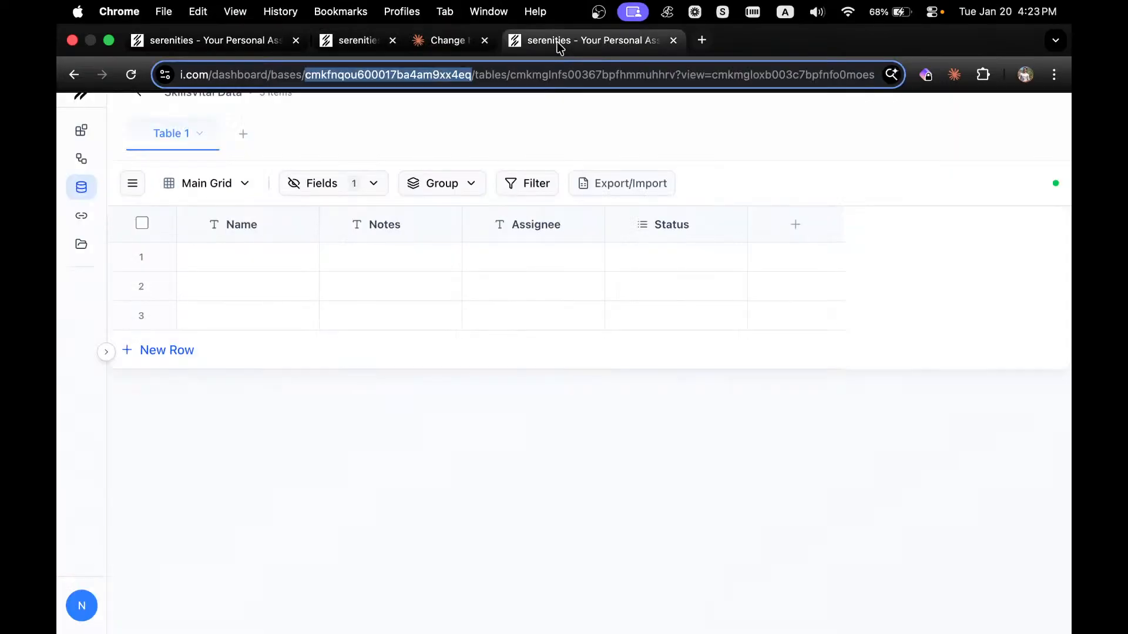
Reload the data page and check the new Contact List table's Name, Email and Message columns.
{"action": "left_click", "coordinate": [133, 52]}
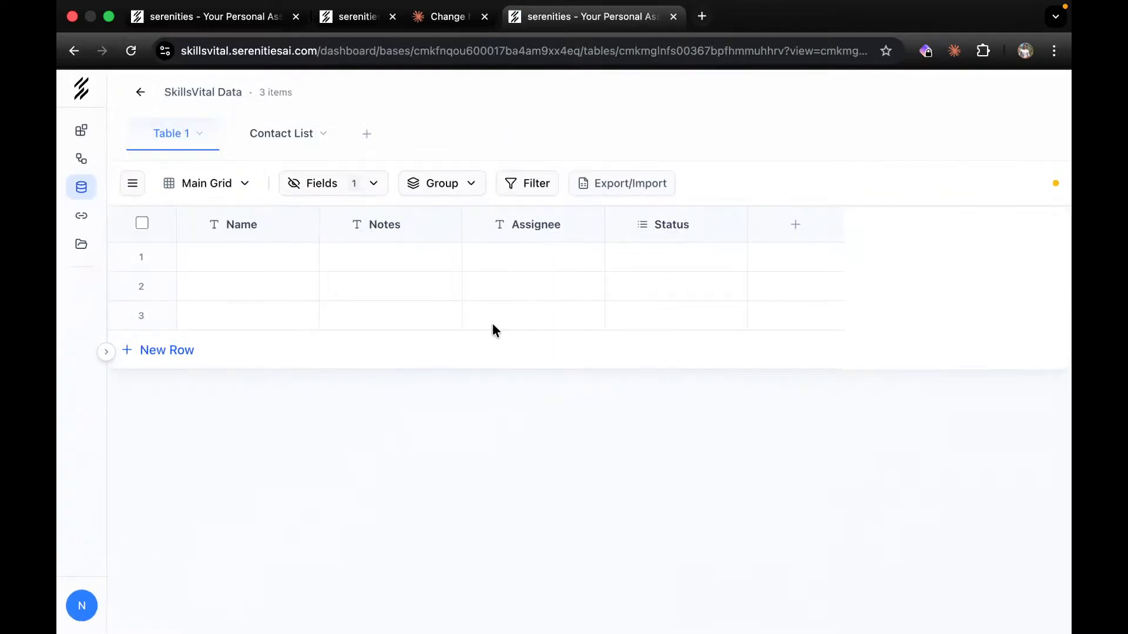
{"action": "left_click", "coordinate": [273, 132]}
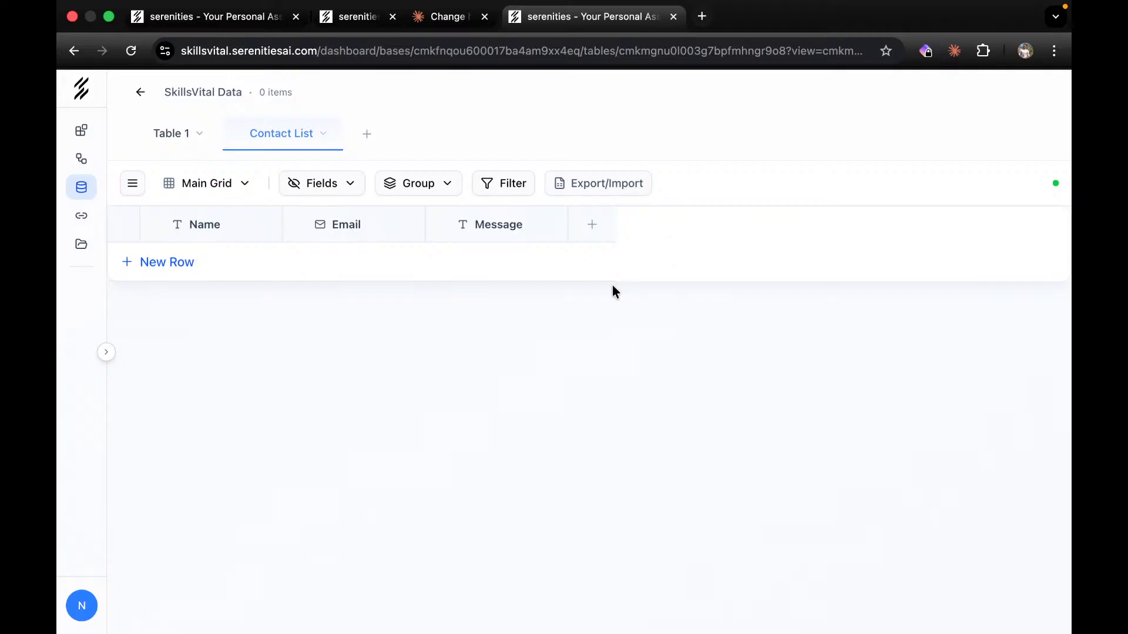
{"action": "left_click", "coordinate": [349, 17]}
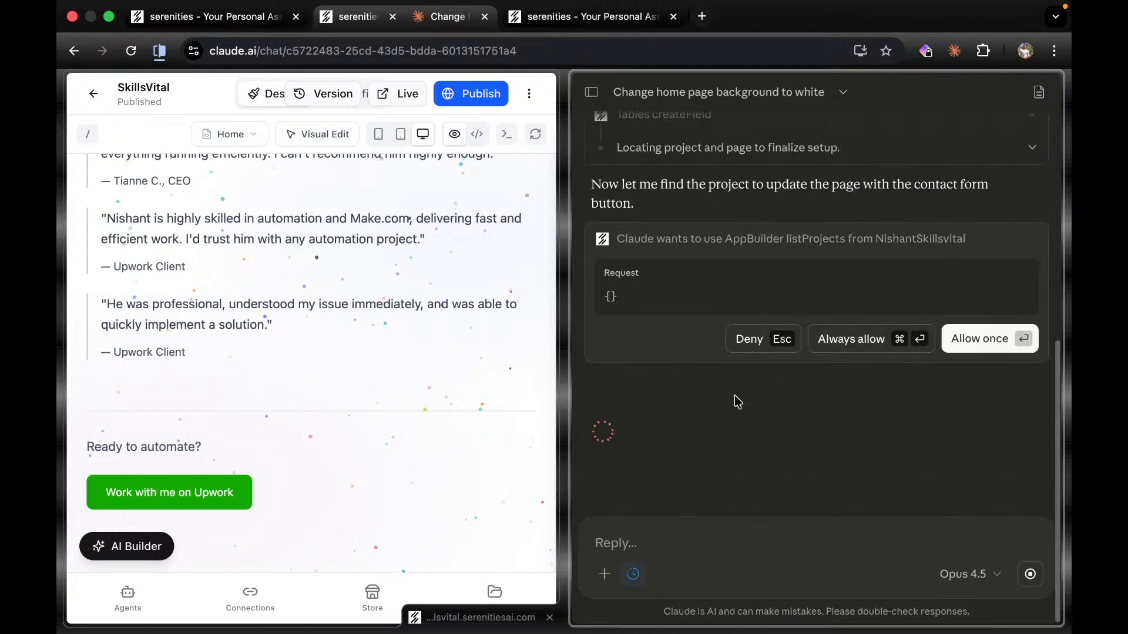
Always allow Claude's listProjects and listPages calls for the SkillsVital app.
{"action": "left_click", "coordinate": [840, 344]}
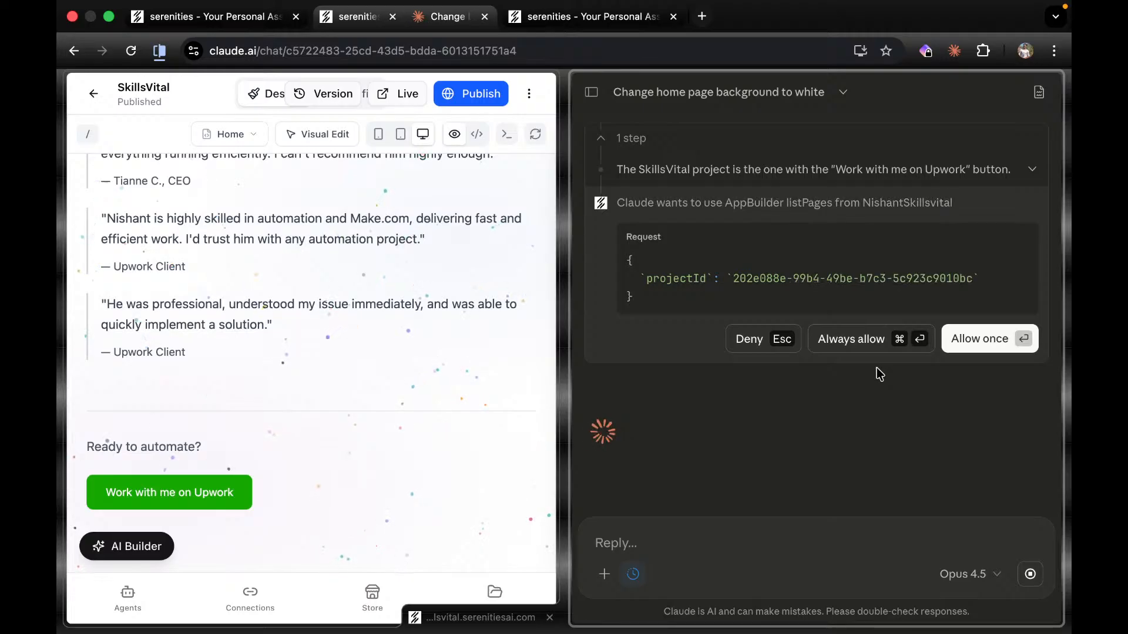
{"action": "left_click", "coordinate": [855, 347]}
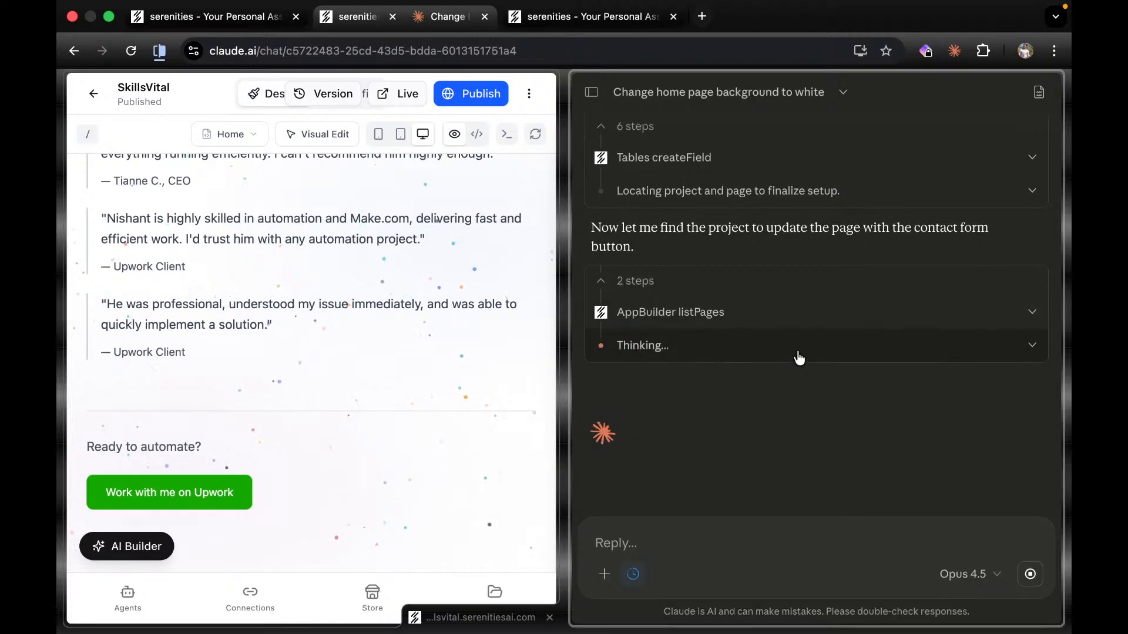
Open the Serenities AI Flows page in a separate browser tab, then return to the Claude chat.
{"action": "left_click", "coordinate": [633, 13]}
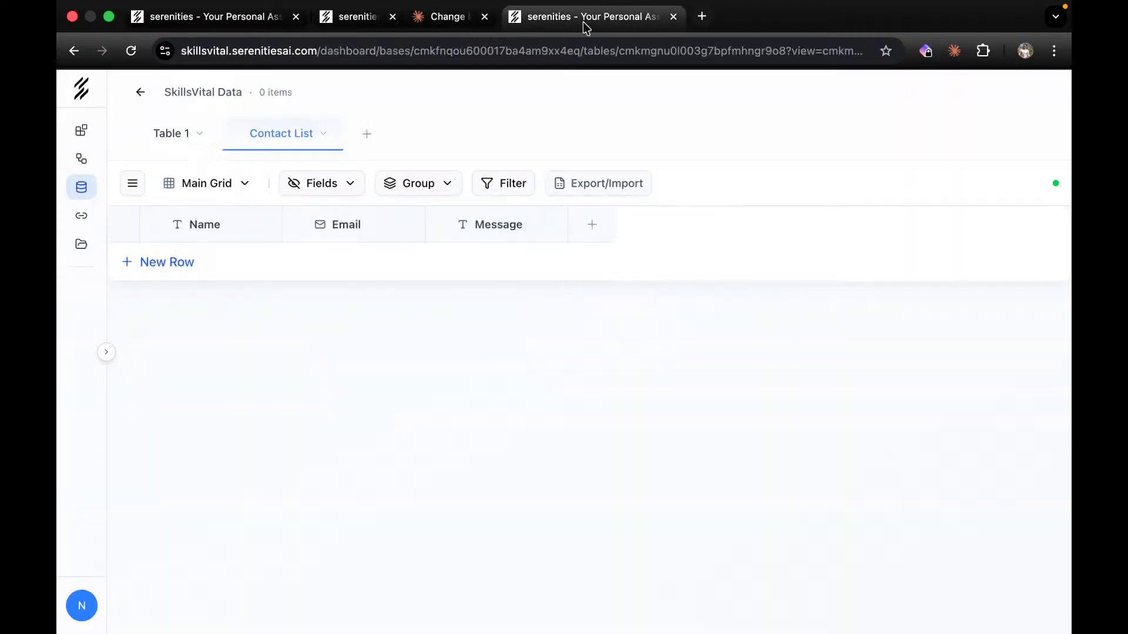
{"action": "right_click", "coordinate": [79, 158]}
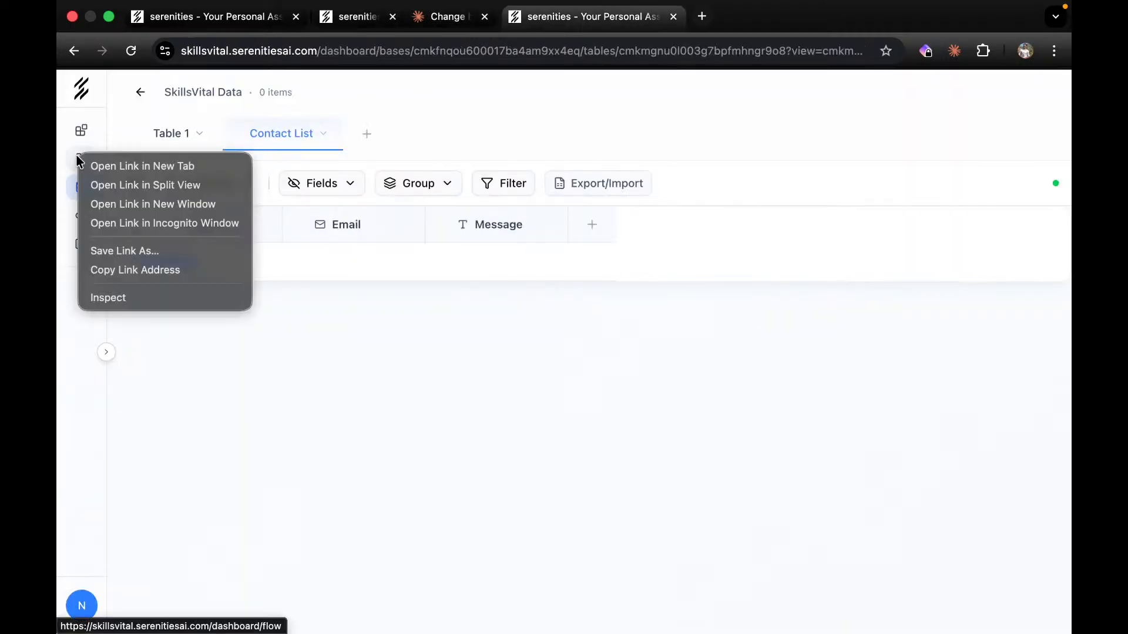
{"action": "left_click", "coordinate": [117, 167]}
{"action": "left_click", "coordinate": [764, 23]}
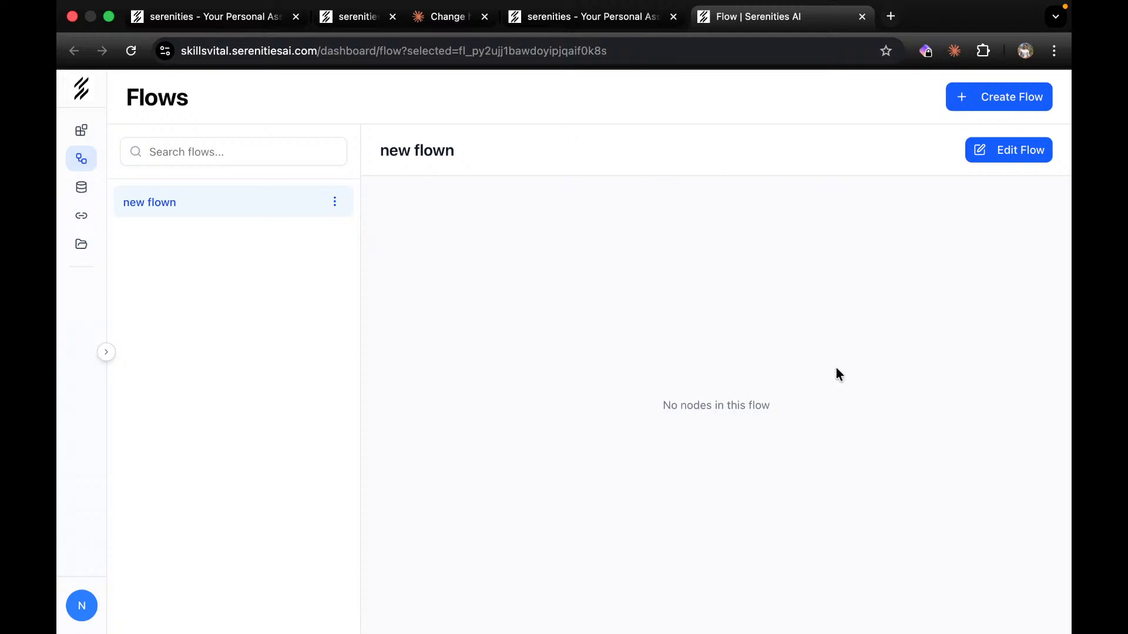
{"action": "left_click", "coordinate": [565, 16]}
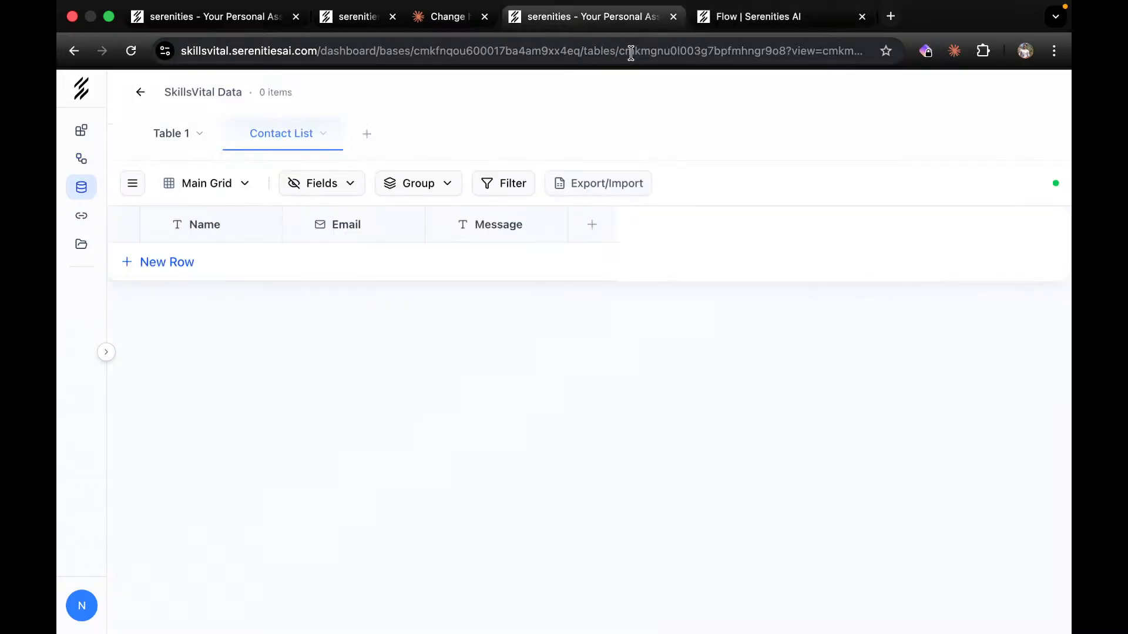
{"action": "left_click", "coordinate": [445, 27]}
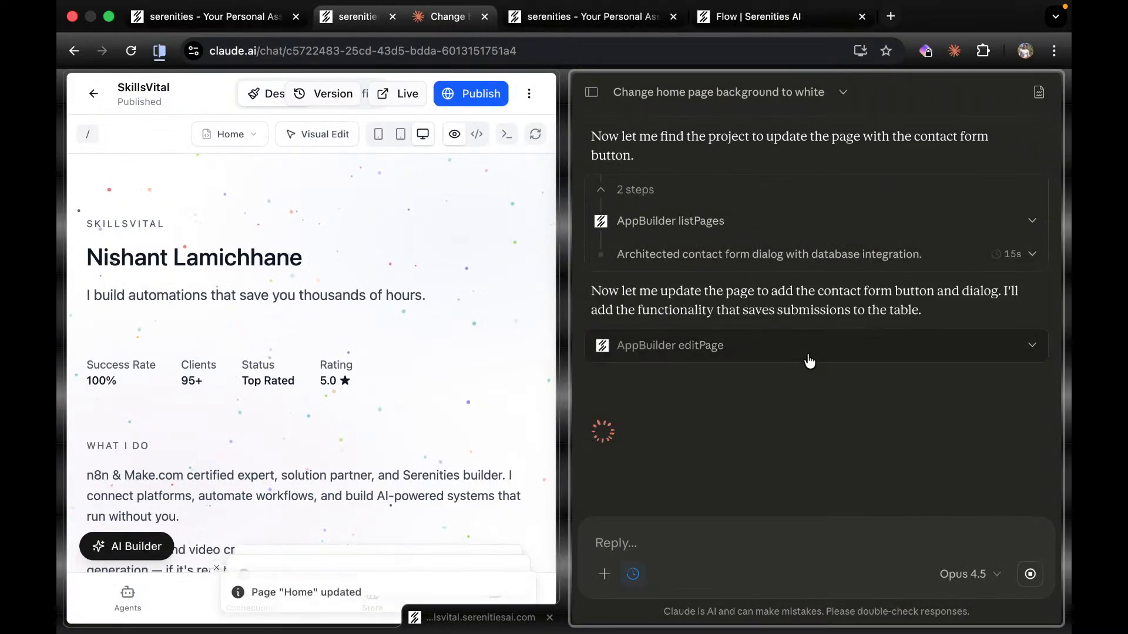
Scroll the preview to the 'Ready to automate?' section to check the new Contact Me button.
{"action": "scroll", "coordinate": [361, 433], "scroll_direction": "down", "scroll_amount": 10}
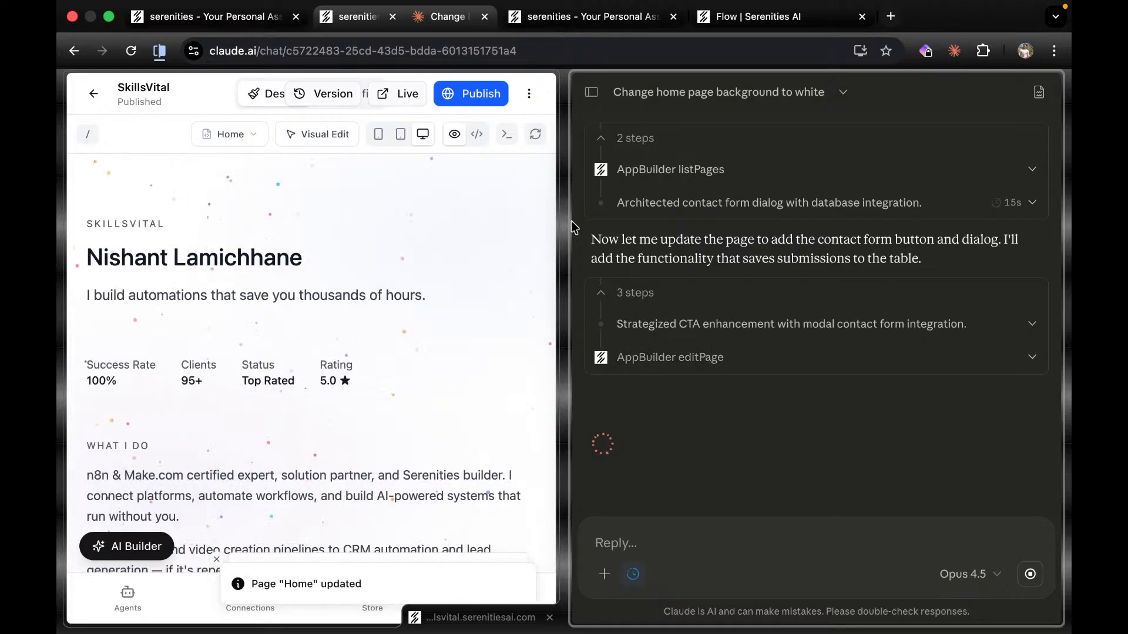
{"action": "scroll", "coordinate": [519, 279], "scroll_direction": "down", "scroll_amount": 15}
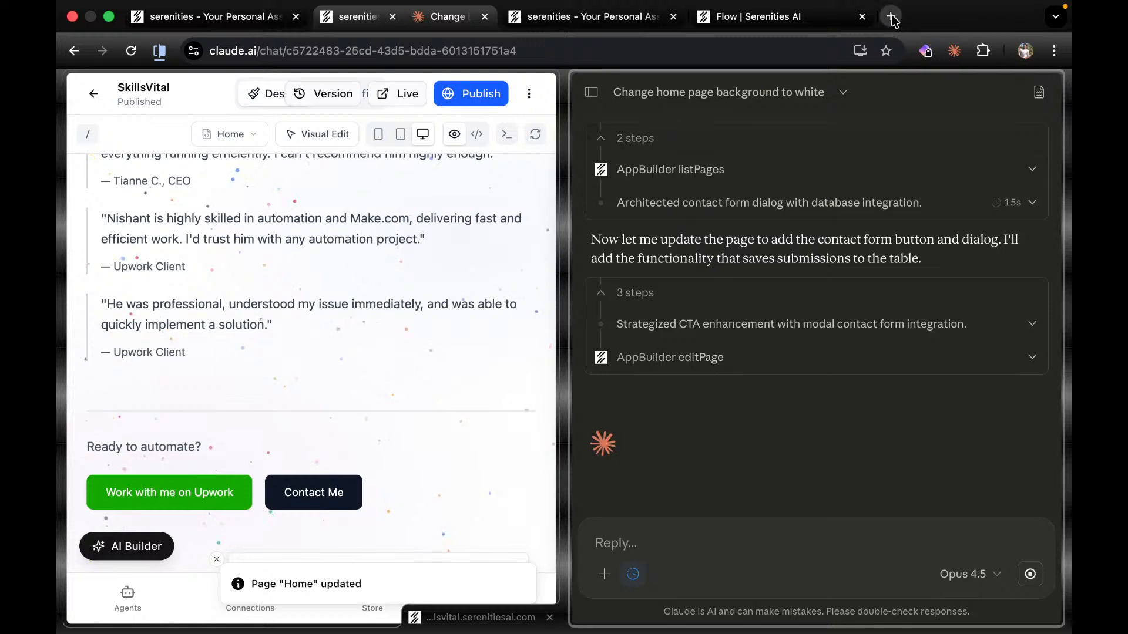
In a new claude.ai tab, view Billing settings and load more invoices, then close the tab.
{"action": "left_click", "coordinate": [891, 17]}
{"action": "type", "text": "claude.ai"}
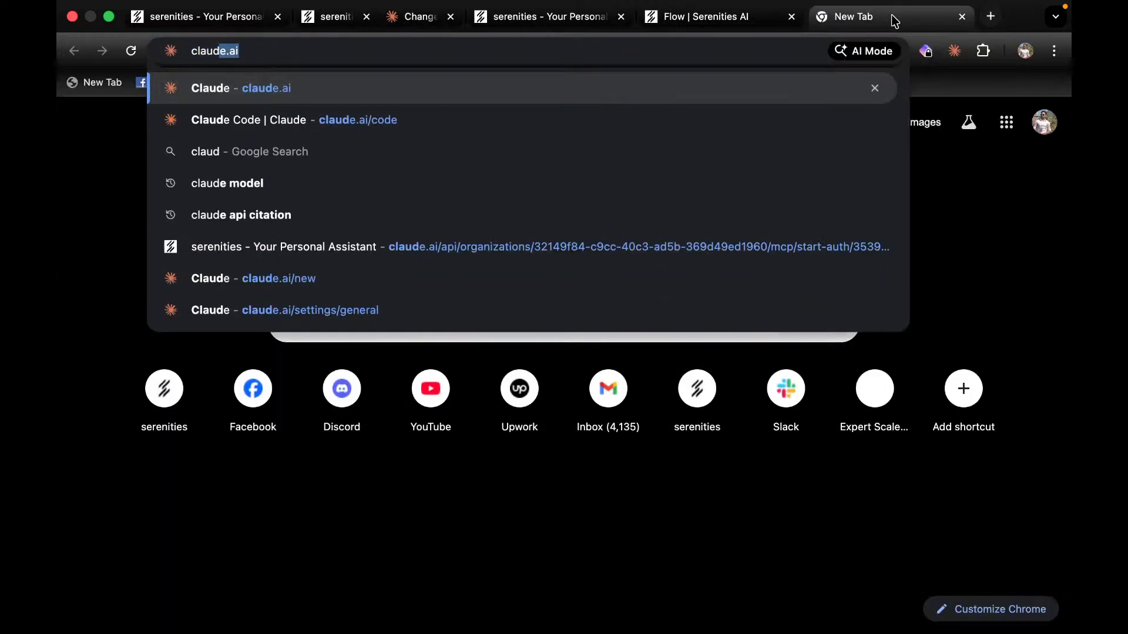
{"action": "key", "text": "Return"}
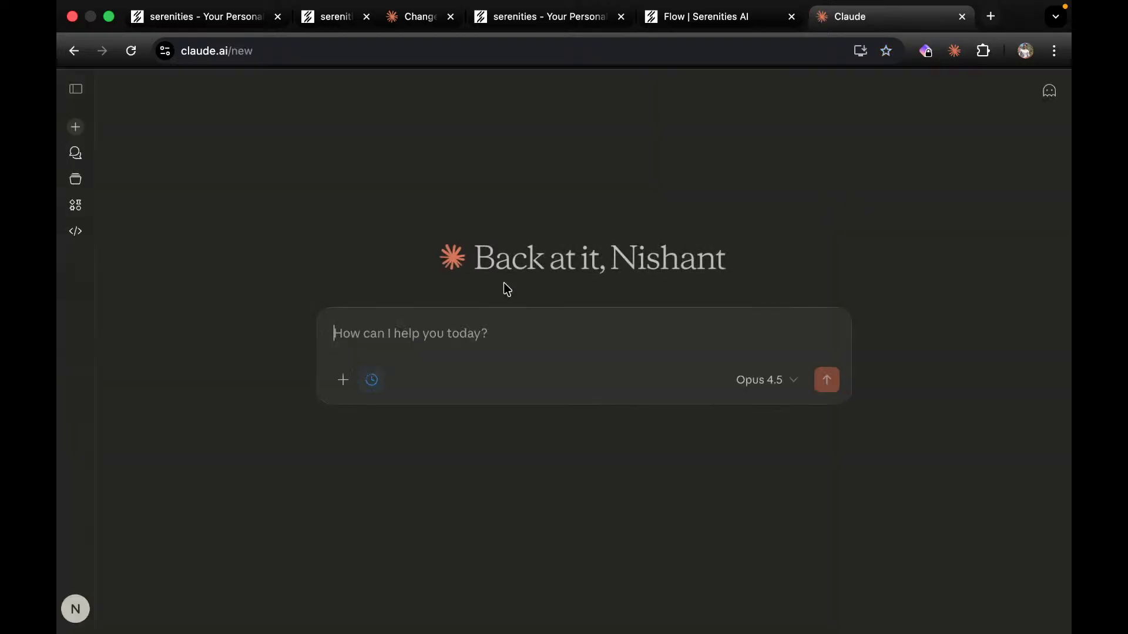
{"action": "left_click", "coordinate": [77, 609]}
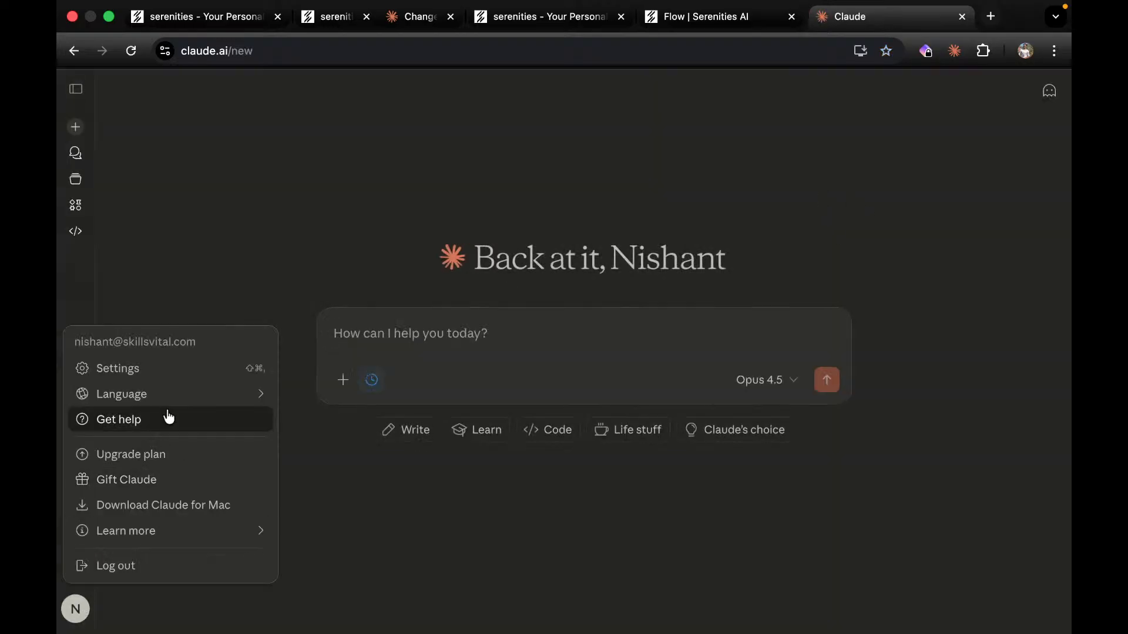
{"action": "left_click", "coordinate": [128, 372]}
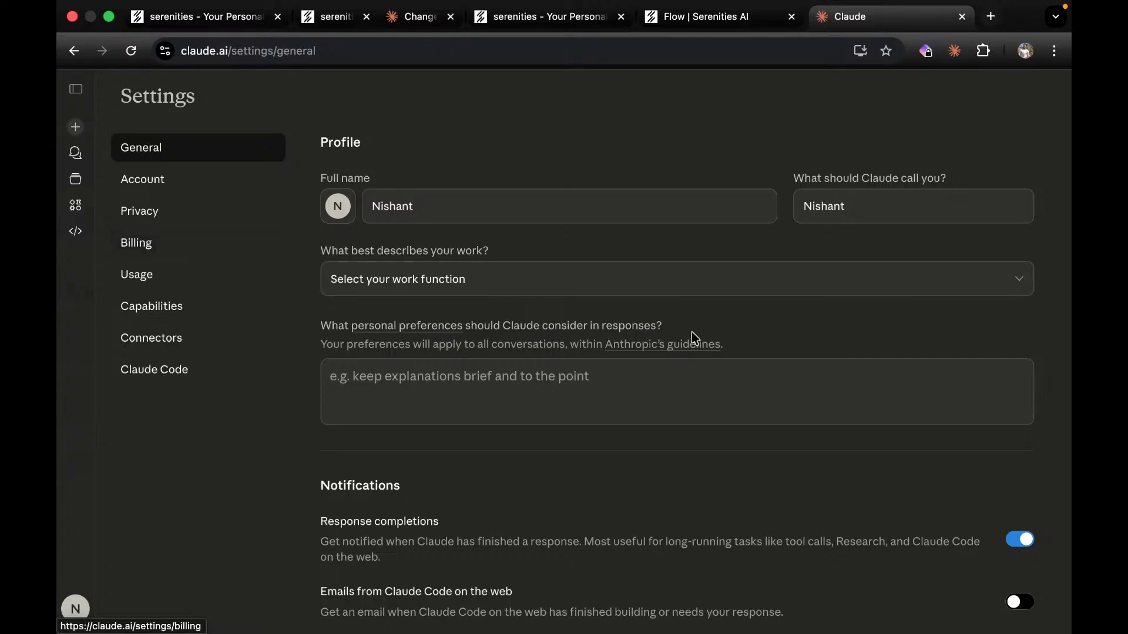
{"action": "left_click", "coordinate": [181, 249]}
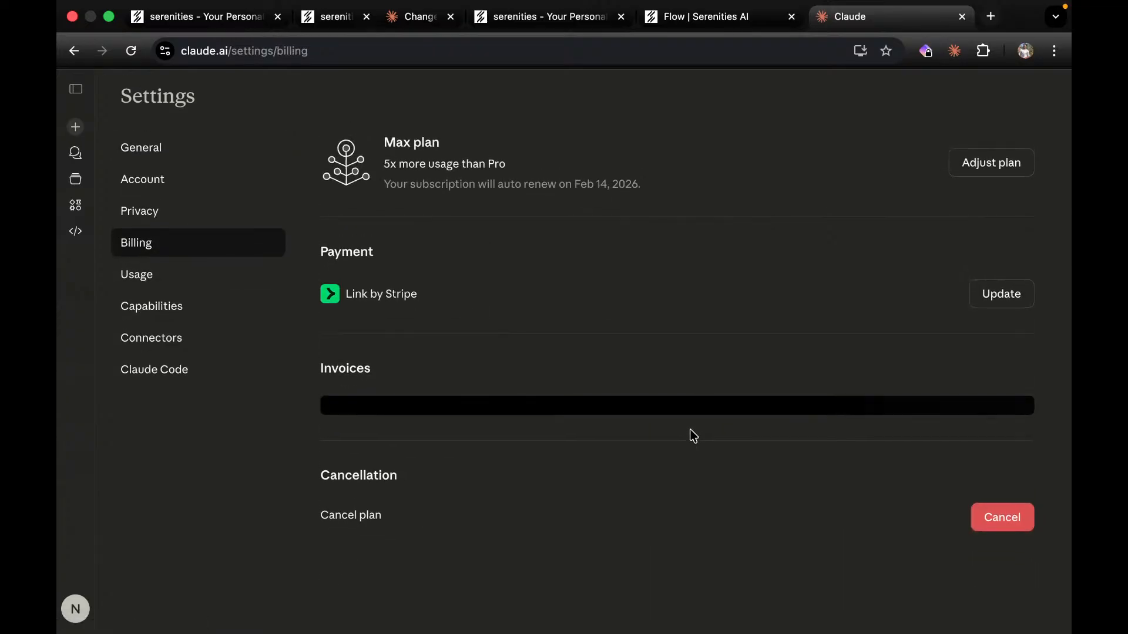
{"action": "scroll", "coordinate": [692, 435], "scroll_direction": "down", "scroll_amount": 2}
{"action": "left_click", "coordinate": [692, 469]}
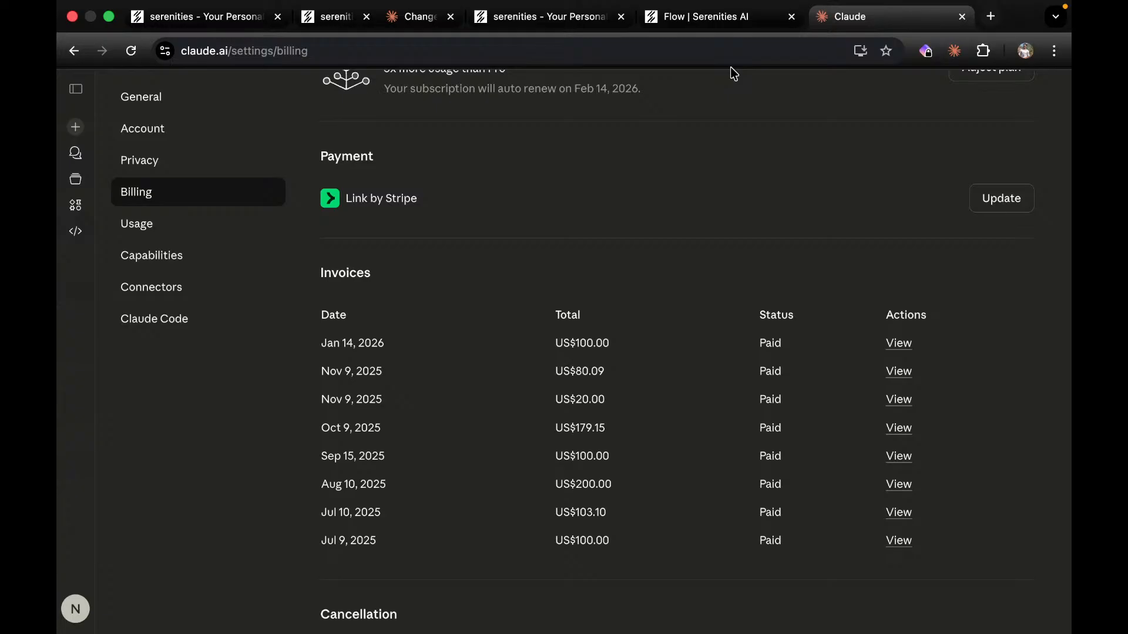
{"action": "left_click", "coordinate": [961, 17]}
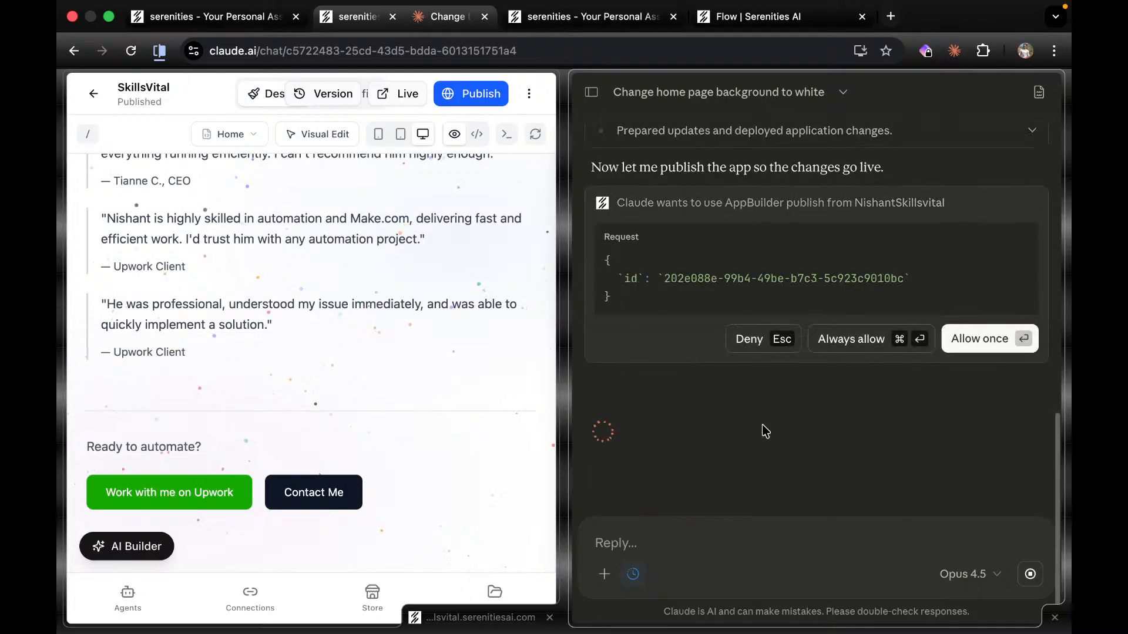
{"action": "left_click", "coordinate": [861, 340]}
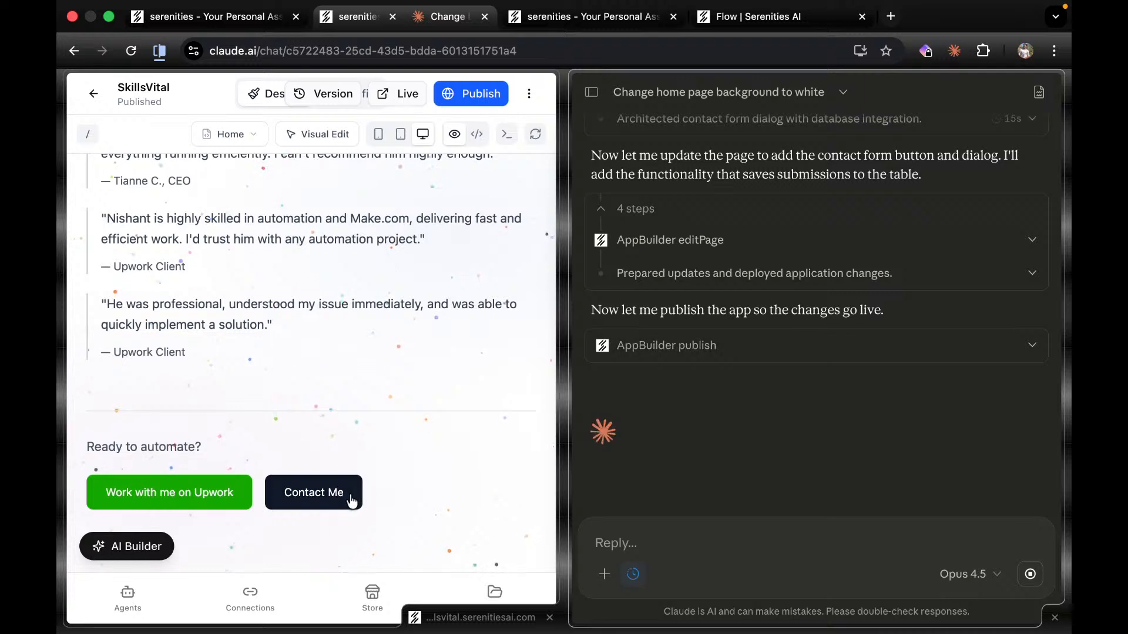
{"action": "left_click", "coordinate": [315, 492]}
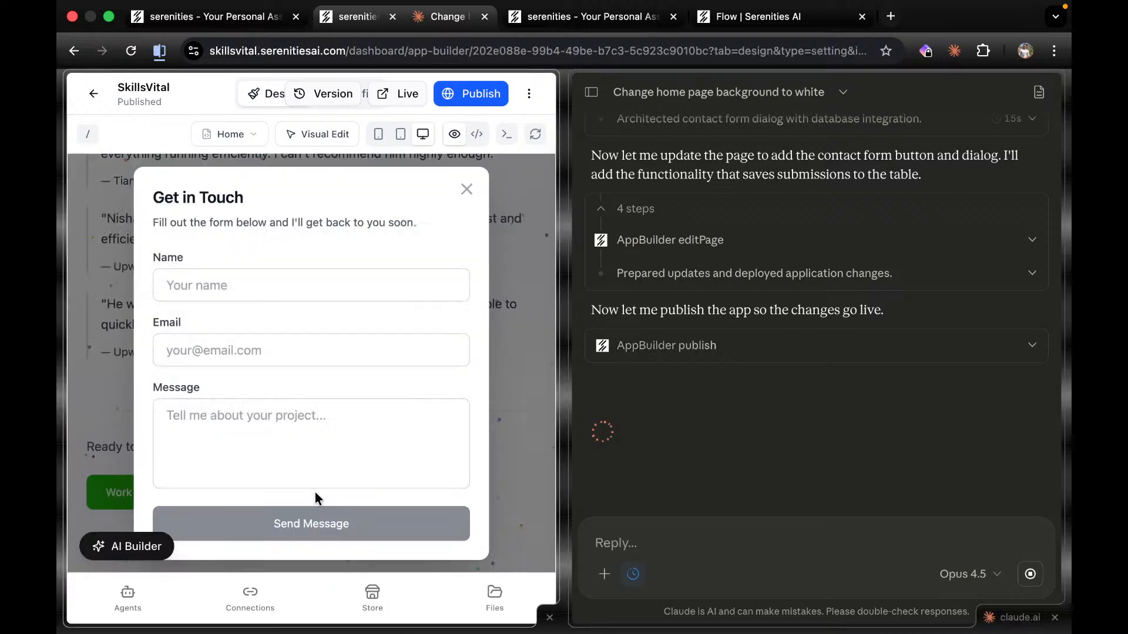
{"action": "left_click", "coordinate": [467, 188]}
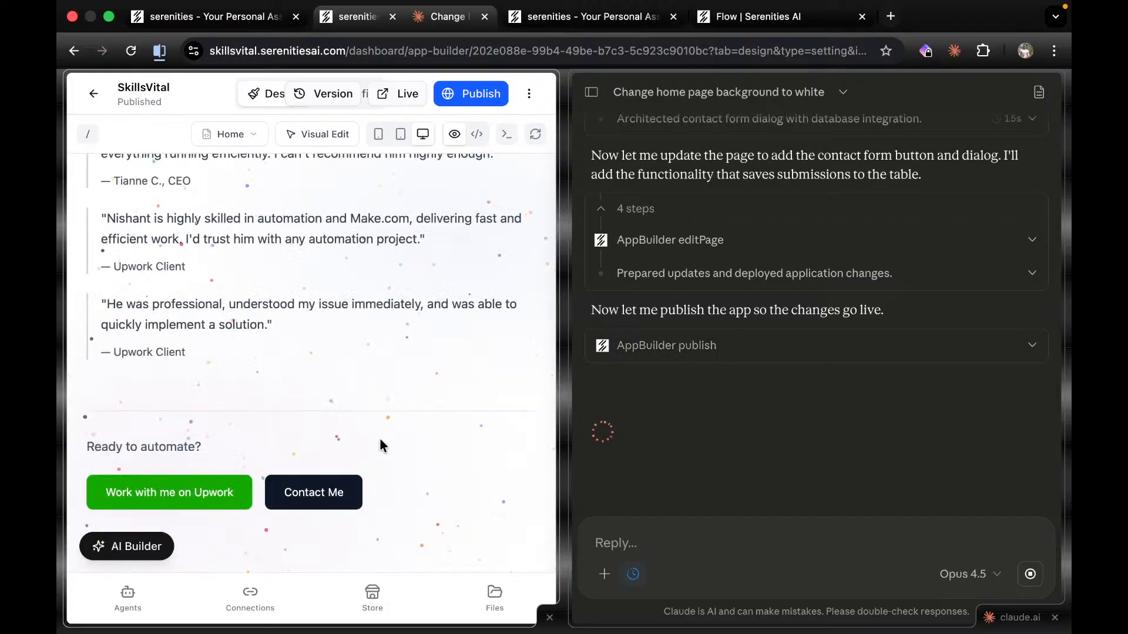
{"action": "left_click", "coordinate": [317, 499]}
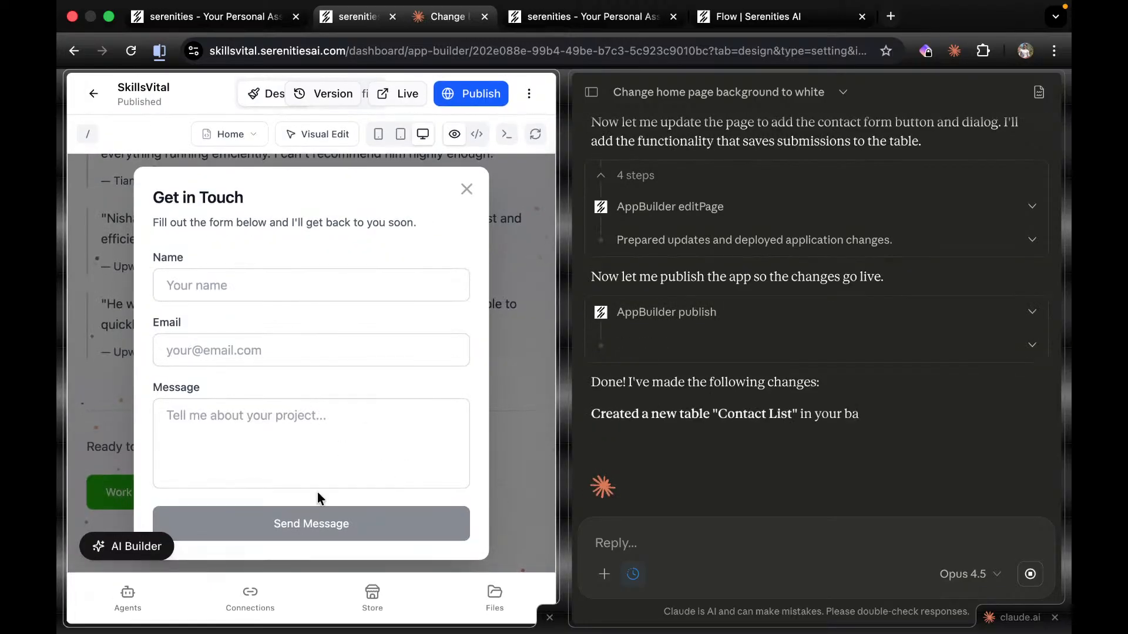
{"action": "left_click", "coordinate": [467, 189]}
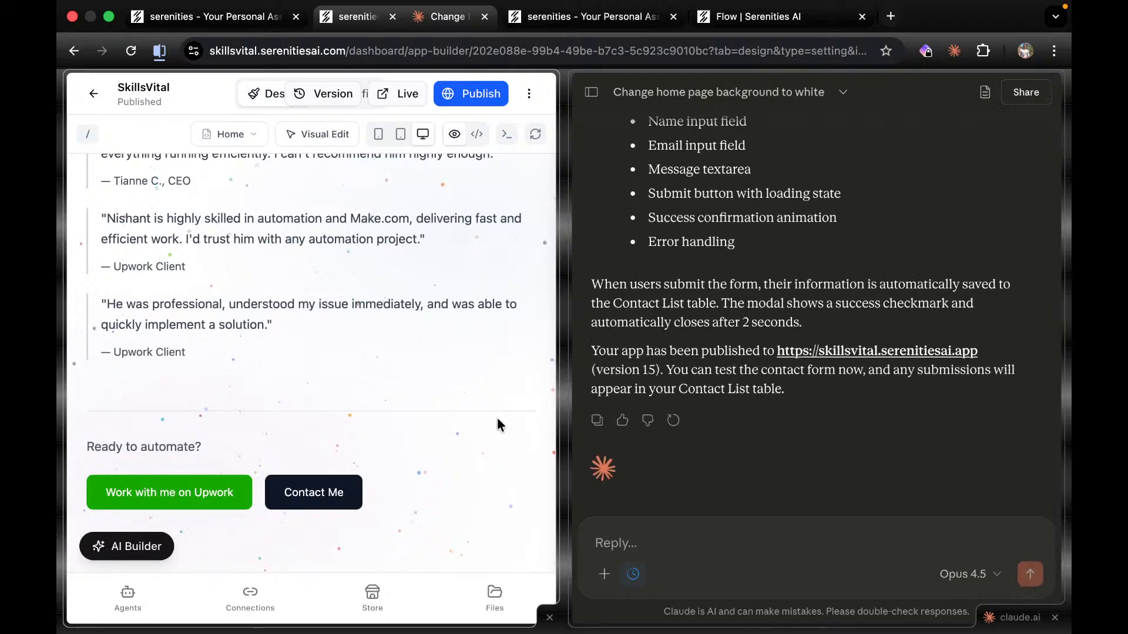
Submit the Contact Me form with a test name, email and message 'This is a contact form filled from the website dialog.'.
{"action": "left_click", "coordinate": [332, 483]}
{"action": "left_click", "coordinate": [296, 282]}
{"action": "type", "text": "Nishant"}
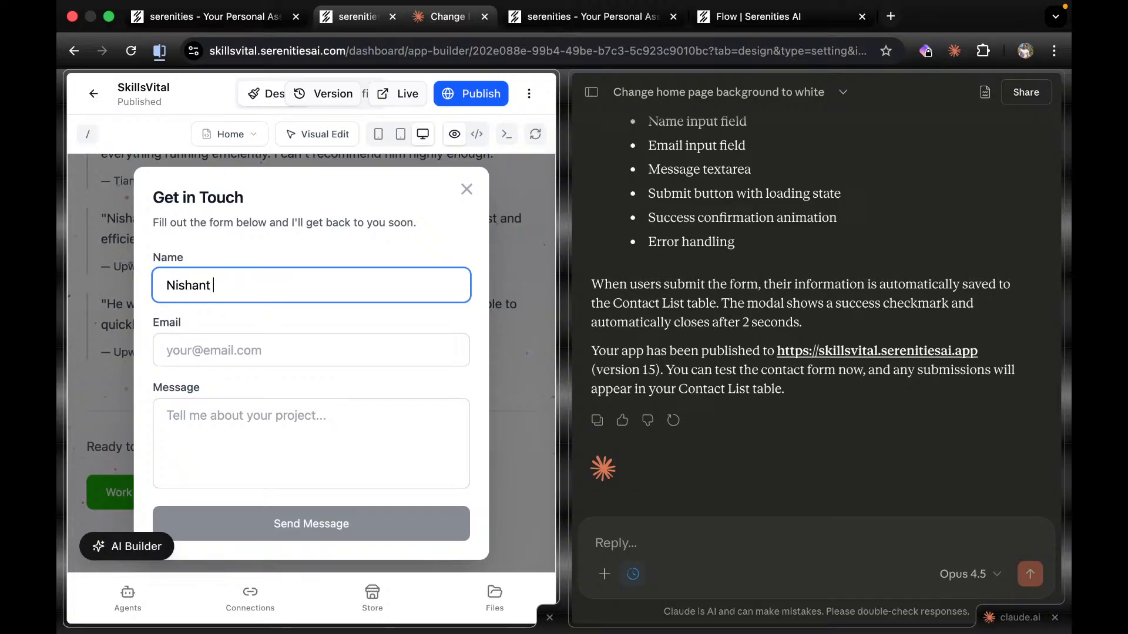
{"action": "left_click", "coordinate": [286, 349]}
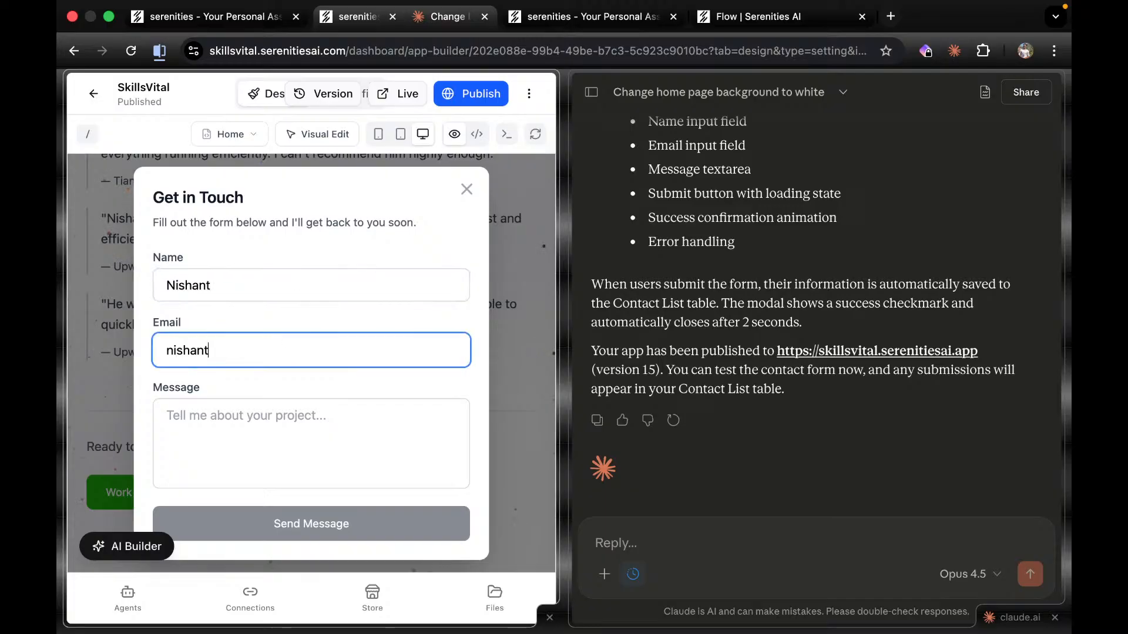
{"action": "left_click", "coordinate": [263, 417]}
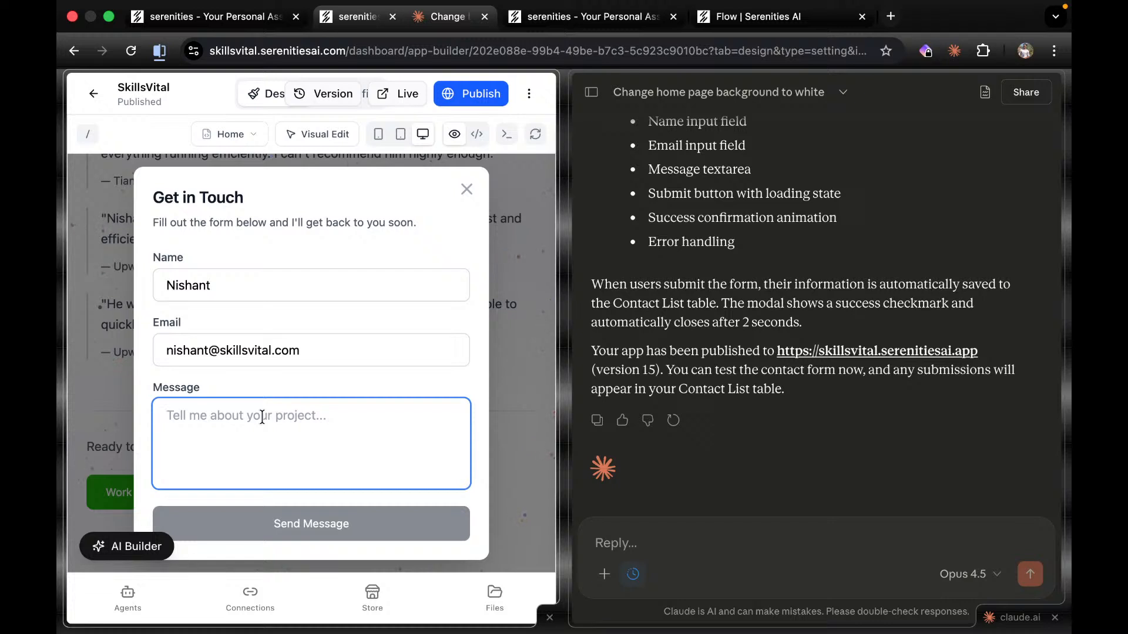
{"action": "type", "text": "Thi"}
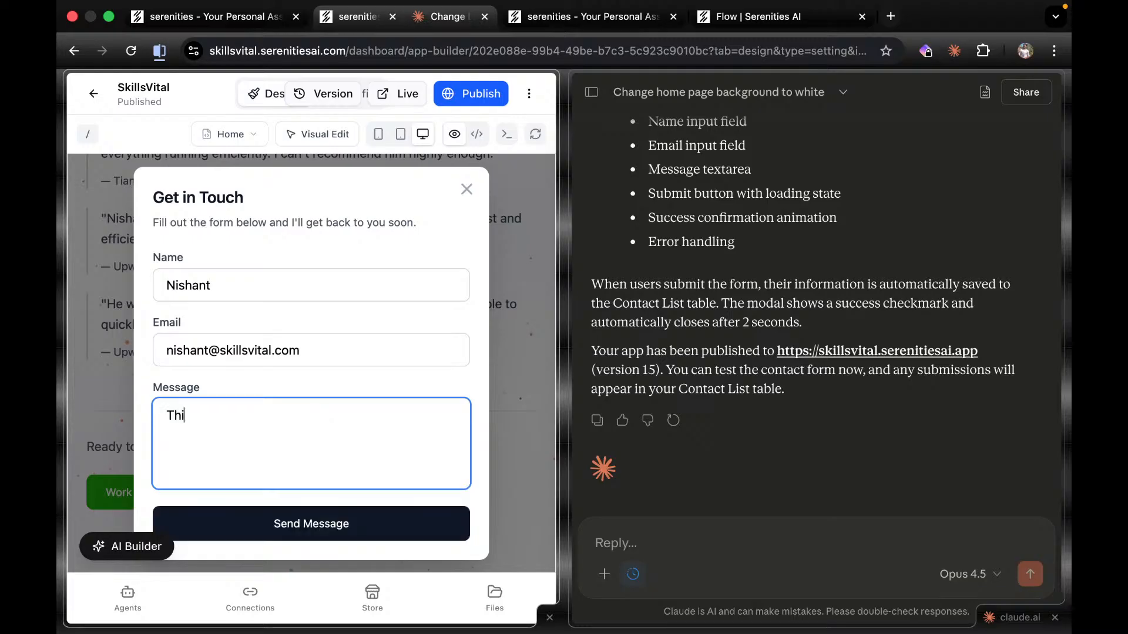
{"action": "type", "text": "s is a contact form filled"}
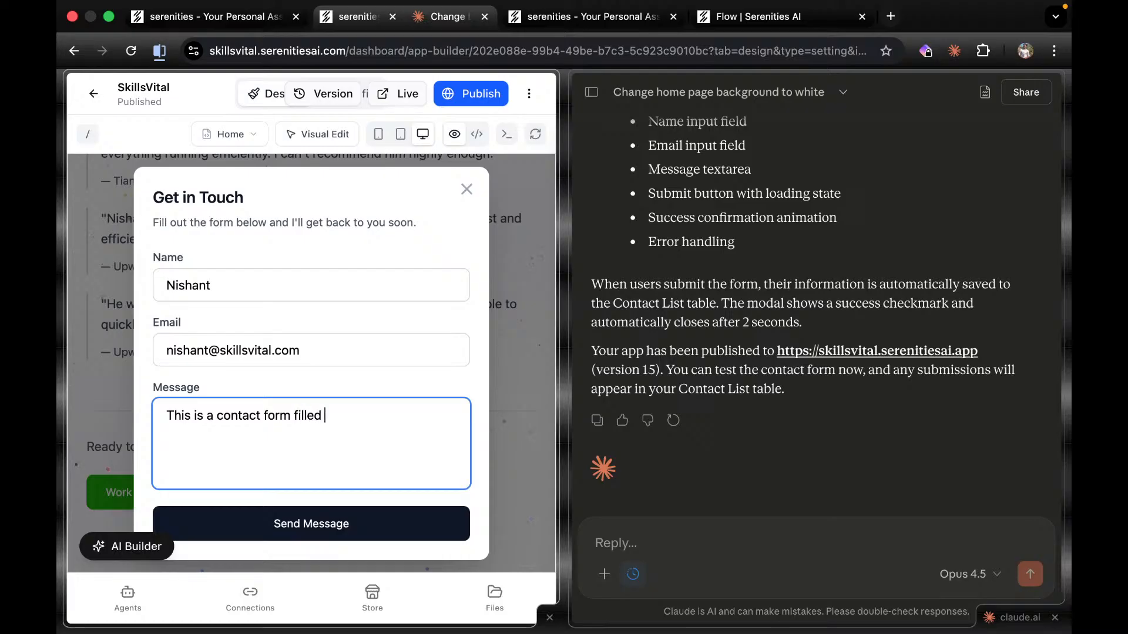
{"action": "type", "text": " from the s"}
{"action": "key", "text": "BackSpace"}
{"action": "type", "text": "website "}
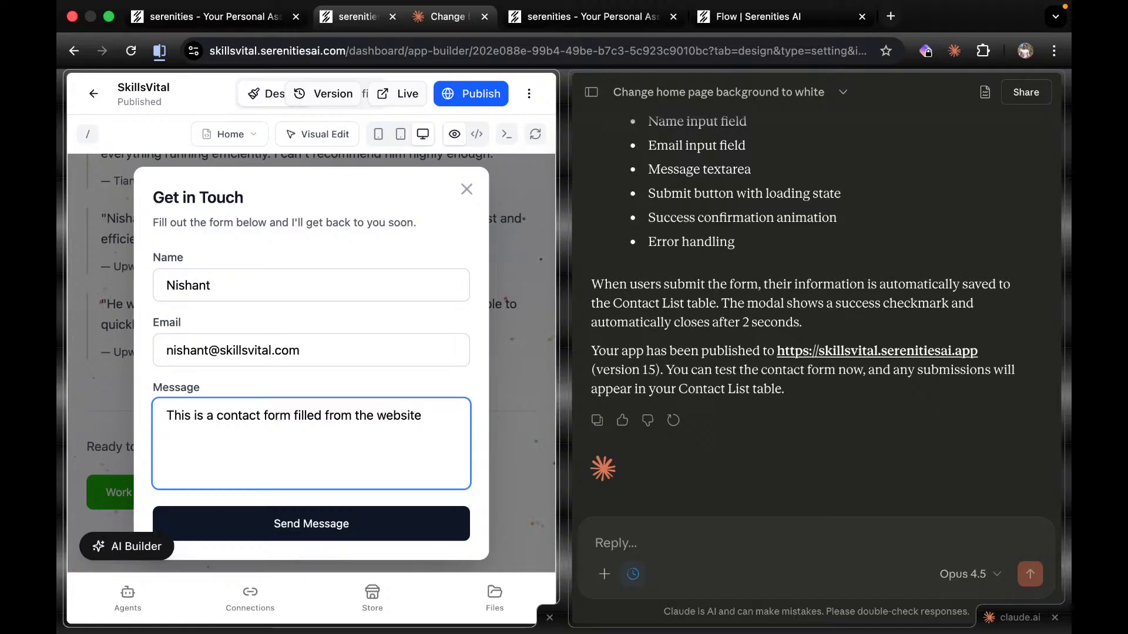
{"action": "type", "text": "dialog."}
{"action": "left_click", "coordinate": [265, 526]}
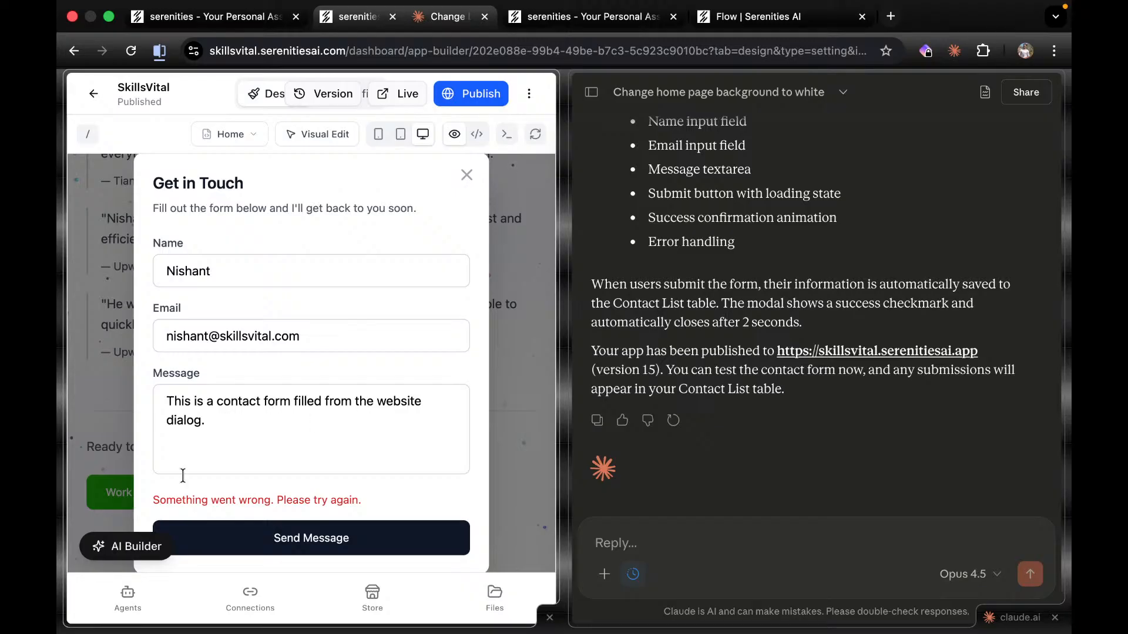
Draft a Claude note that sending the dialog shows 'Something went wrong', and open the preview console.
{"action": "left_click_drag", "start_coordinate": [154, 501], "coordinate": [390, 503]}
{"action": "key", "text": "super+c"}
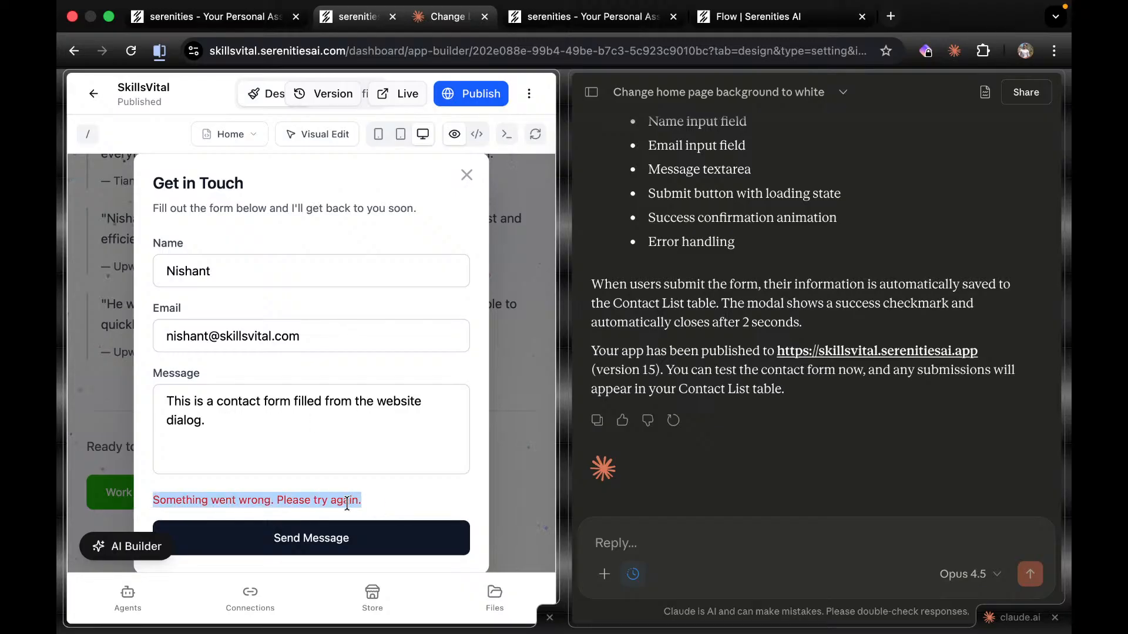
{"action": "left_click", "coordinate": [685, 547]}
{"action": "type", "text": "whgen i"}
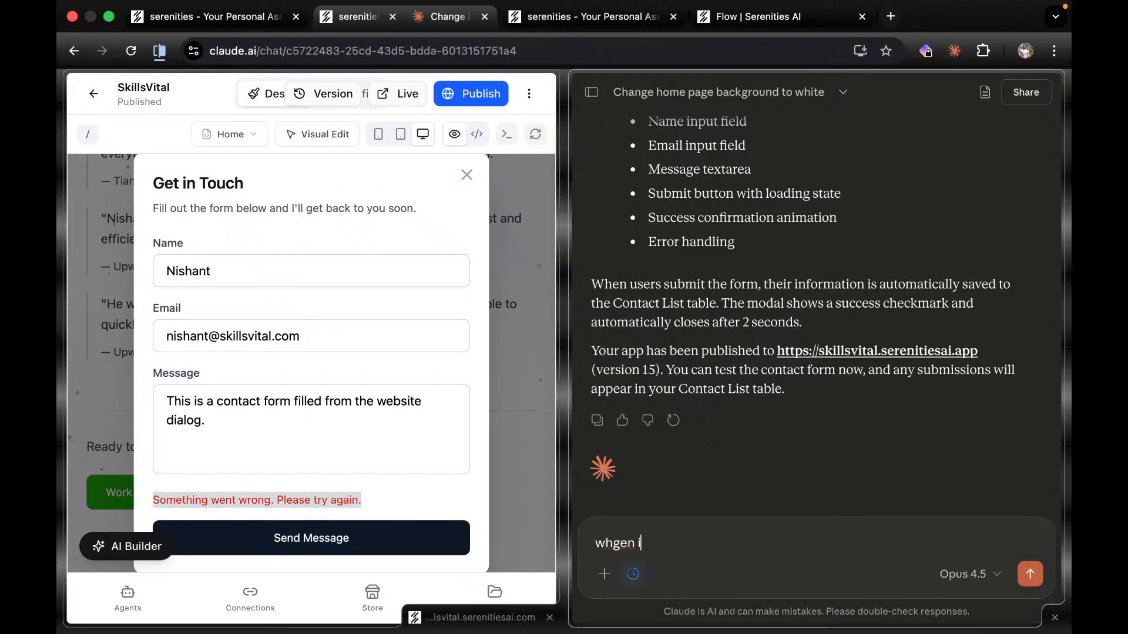
{"action": "key", "text": "BackSpace"}
{"action": "key", "text": "BackSpace"}
{"action": "key", "text": "BackSpace"}
{"action": "type", "text": "en i send the"}
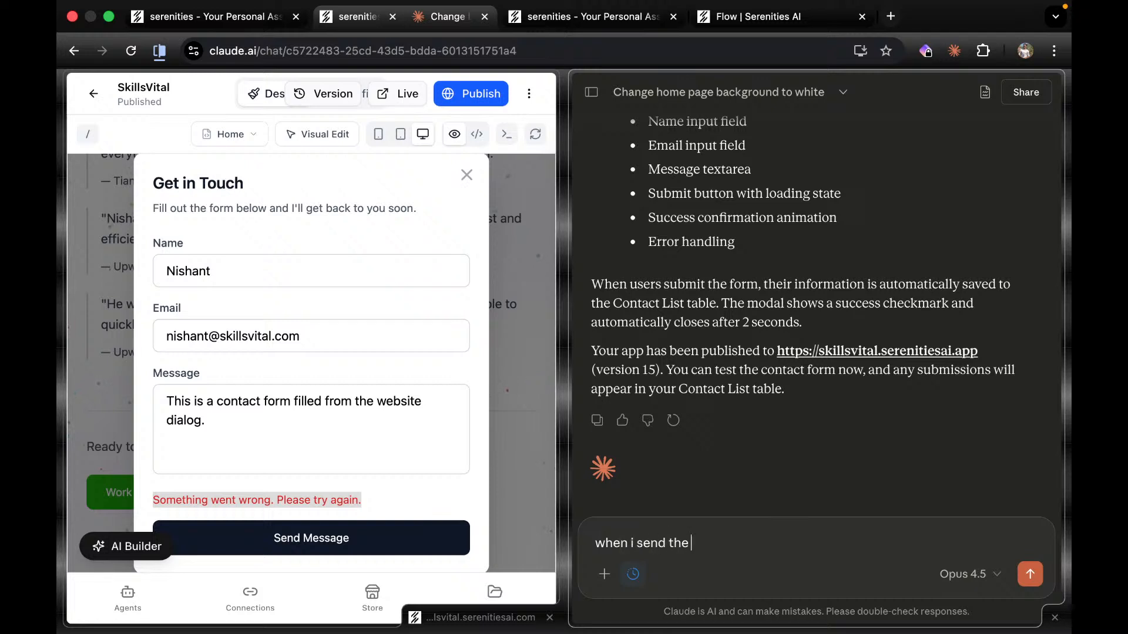
{"action": "type", "text": " message "}
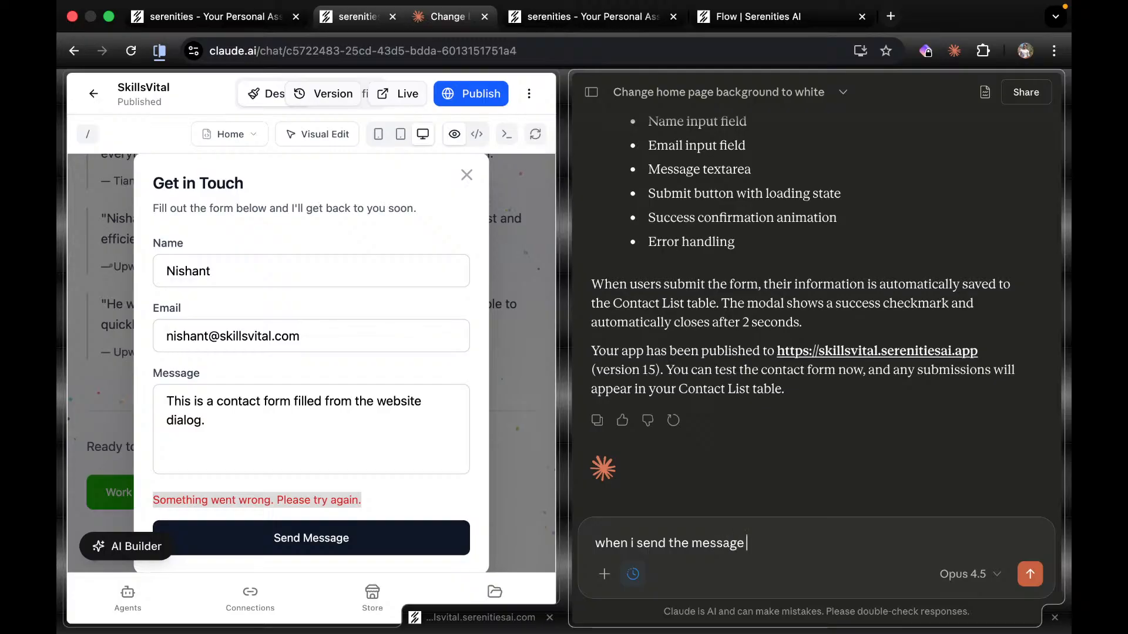
{"action": "type", "text": "on dialog"}
{"action": "key", "text": "super+v"}
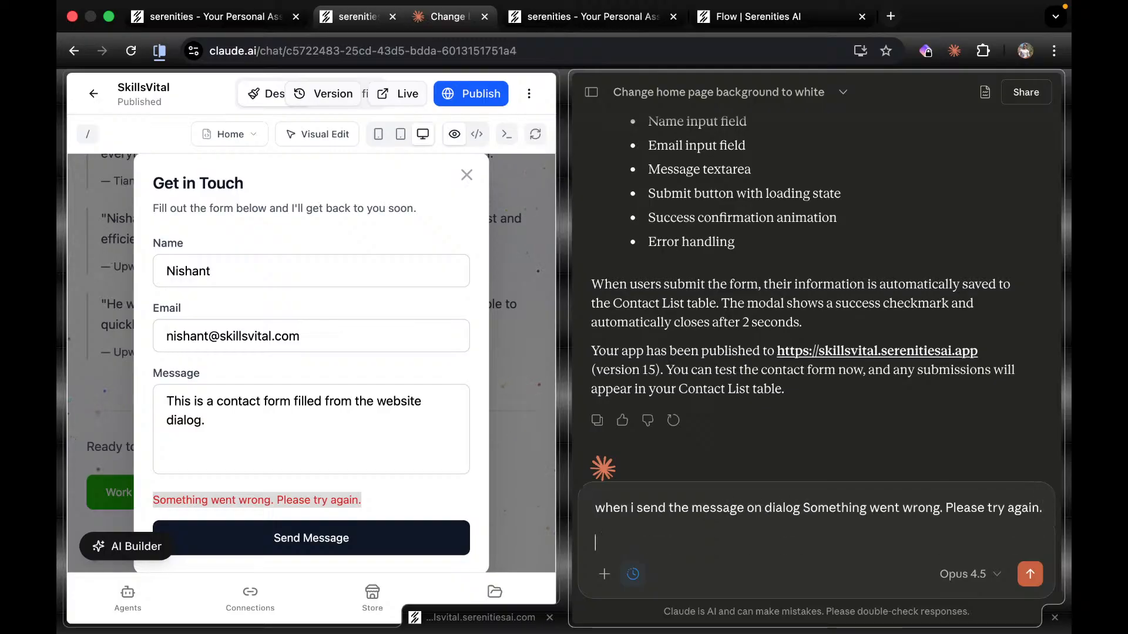
{"action": "left_click", "coordinate": [507, 134]}
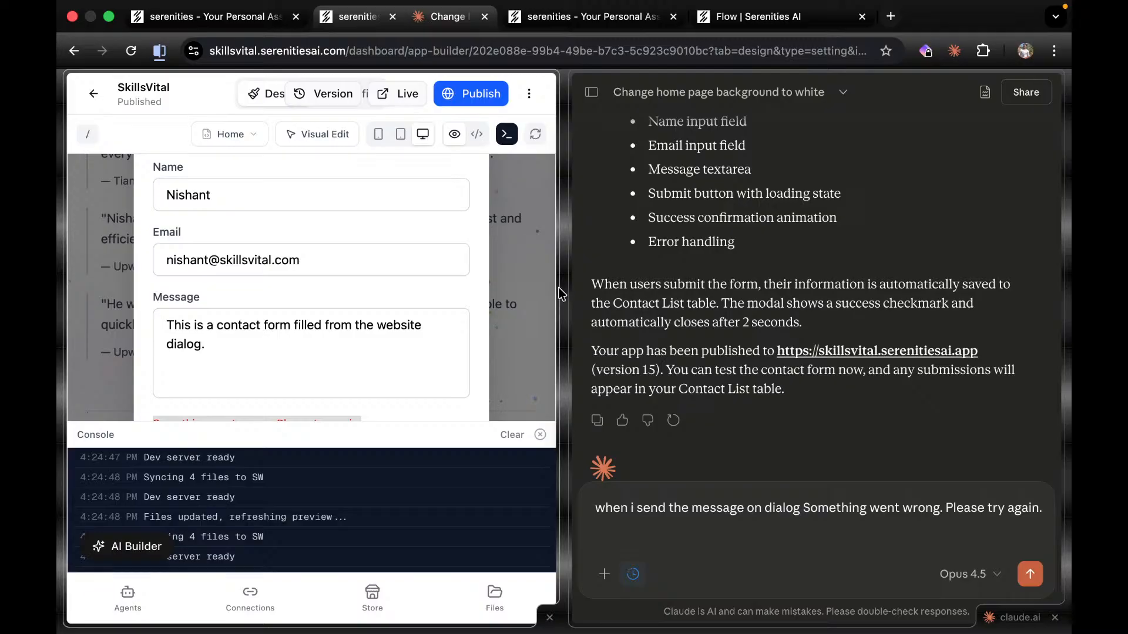
{"action": "left_click_drag", "start_coordinate": [561, 294], "coordinate": [673, 289]}
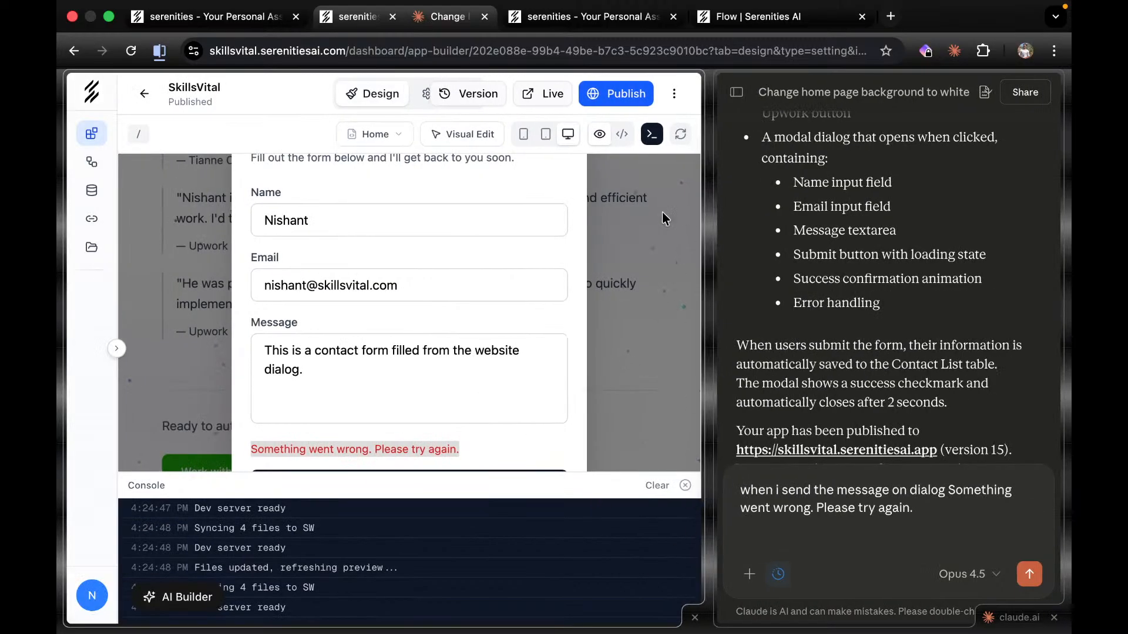
Copy the browser console's 'sdk is not defined' error lines into the note and send it to Claude.
{"action": "left_click", "coordinate": [650, 136]}
{"action": "right_click", "coordinate": [358, 323]}
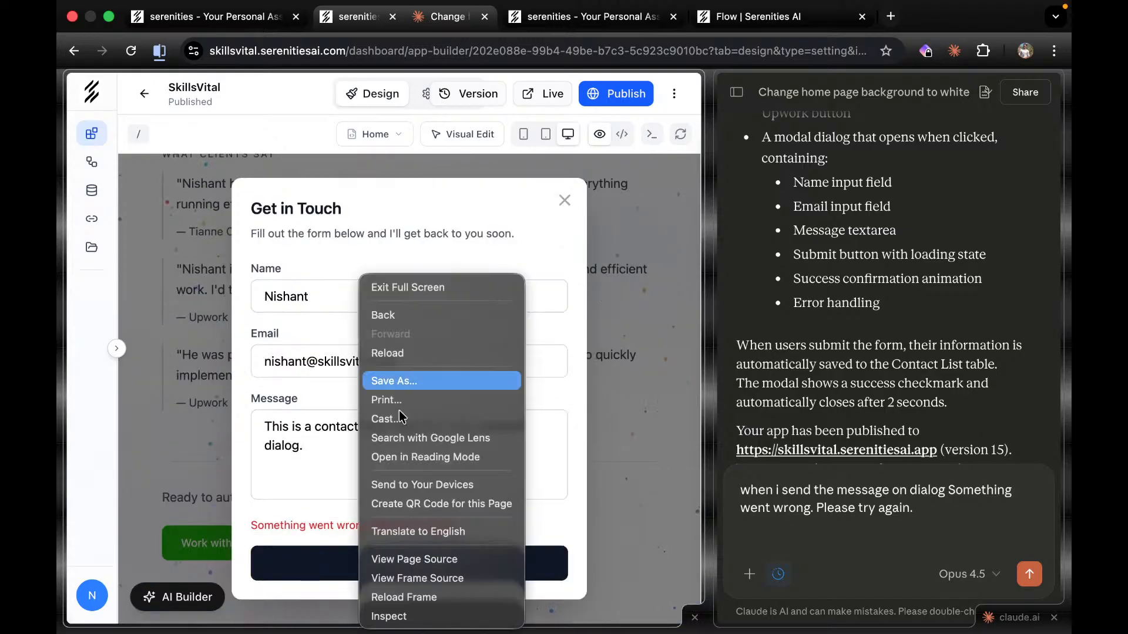
{"action": "left_click", "coordinate": [389, 617]}
{"action": "left_click", "coordinate": [477, 84]}
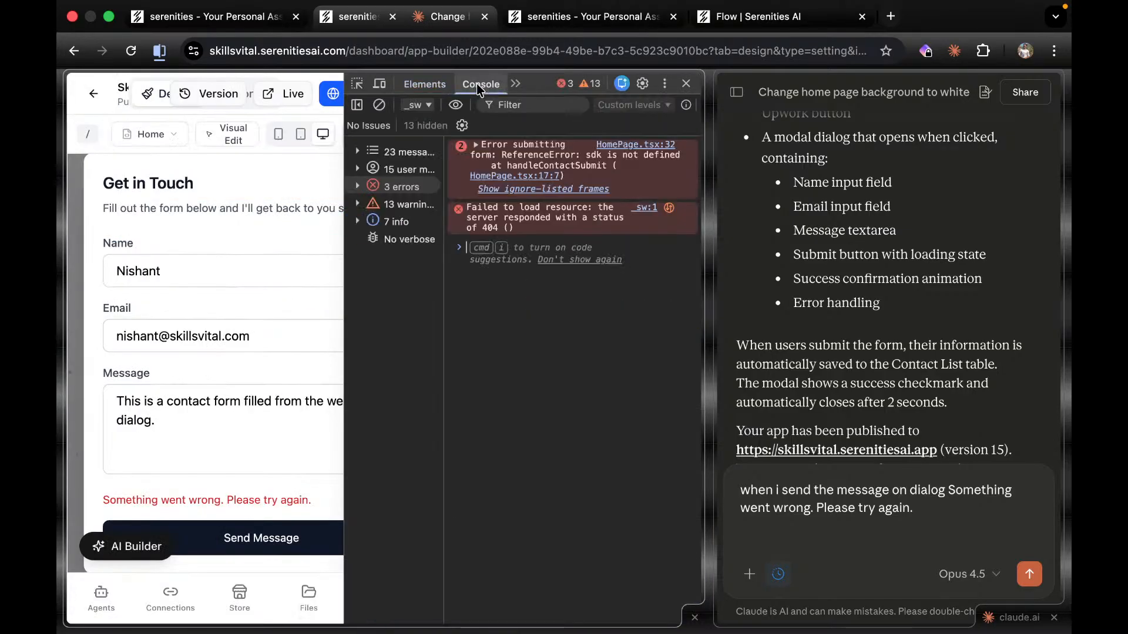
{"action": "left_click_drag", "start_coordinate": [562, 229], "coordinate": [477, 145]}
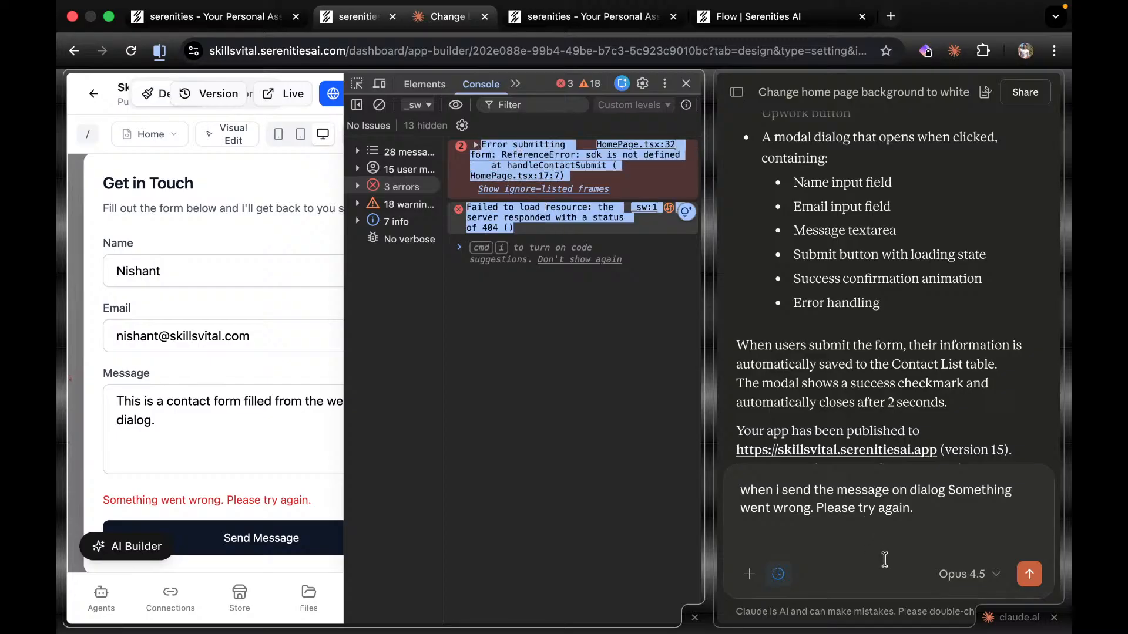
{"action": "scroll", "coordinate": [870, 546], "scroll_direction": "down", "scroll_amount": 3}
{"action": "left_click", "coordinate": [938, 508]}
{"action": "key", "text": "shift+Return"}
{"action": "type", "text": "HomePage.tsx:32 Error submitting form: ReferenceError: sdk is not defined at handleContactSubmit (HomePage.tsx:17:7) at Object.Ra (react-dom.production.min.js:54:317) at Ia (react-dom.production.min.js:54:471) at ja (react-dom.production.min.js:55:35) at Ou (react-dom.production.min.js:105:101) at os (react-dom.production.min.js:106:413) at react-dom.production.min.js:117:140 at Zi (react-dom.production.min.js:274:289) at Mo (react-dom.production.min.js:52:375) at fl (react-dom.production.min.js:110:4) handleContactSubmit @ HomePage.tsx:32Understand this error _sw:1 Failed to load resource: the server responded with a status of 404 ()"}
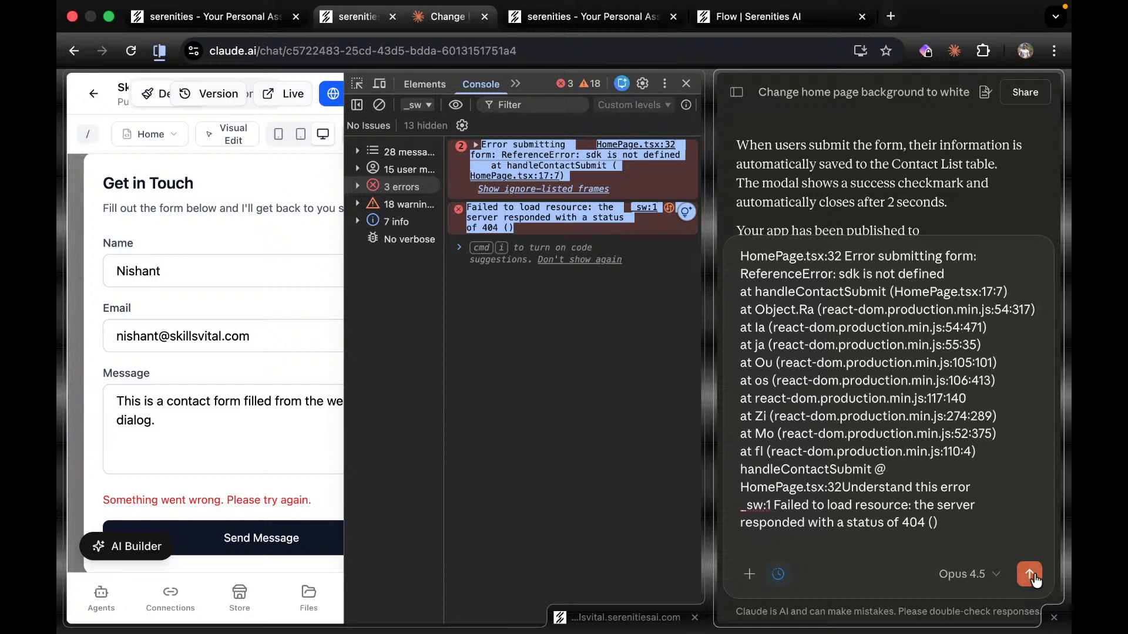
{"action": "left_click", "coordinate": [1030, 572]}
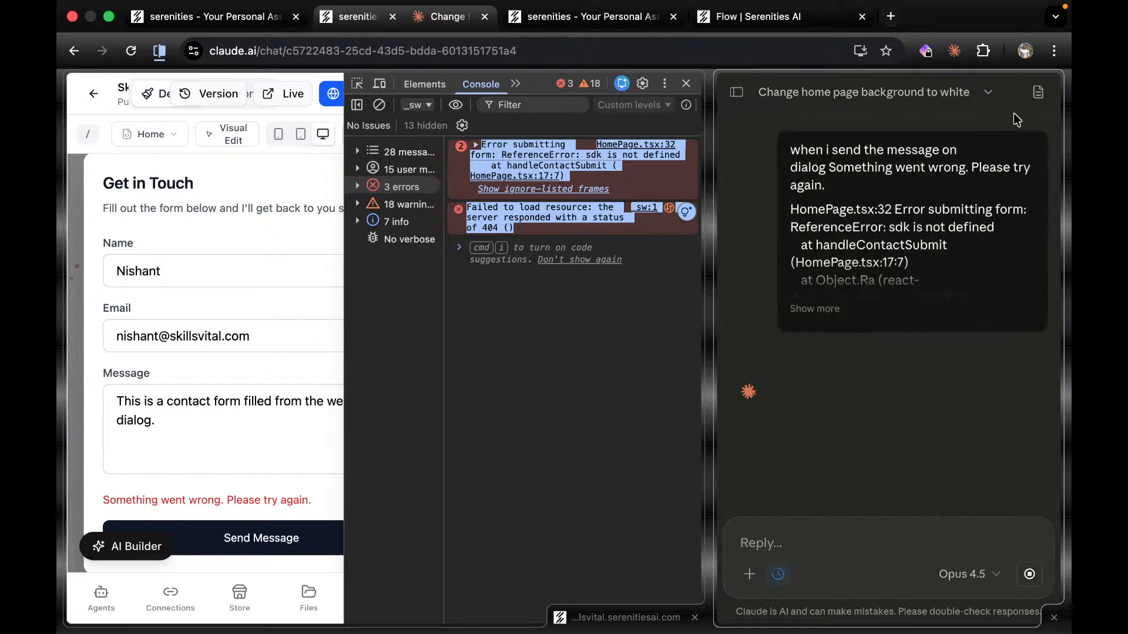
Close the developer tools and widen the Claude chat pane to follow its reply.
{"action": "left_click", "coordinate": [685, 83]}
{"action": "left_click_drag", "start_coordinate": [708, 252], "coordinate": [589, 252]}
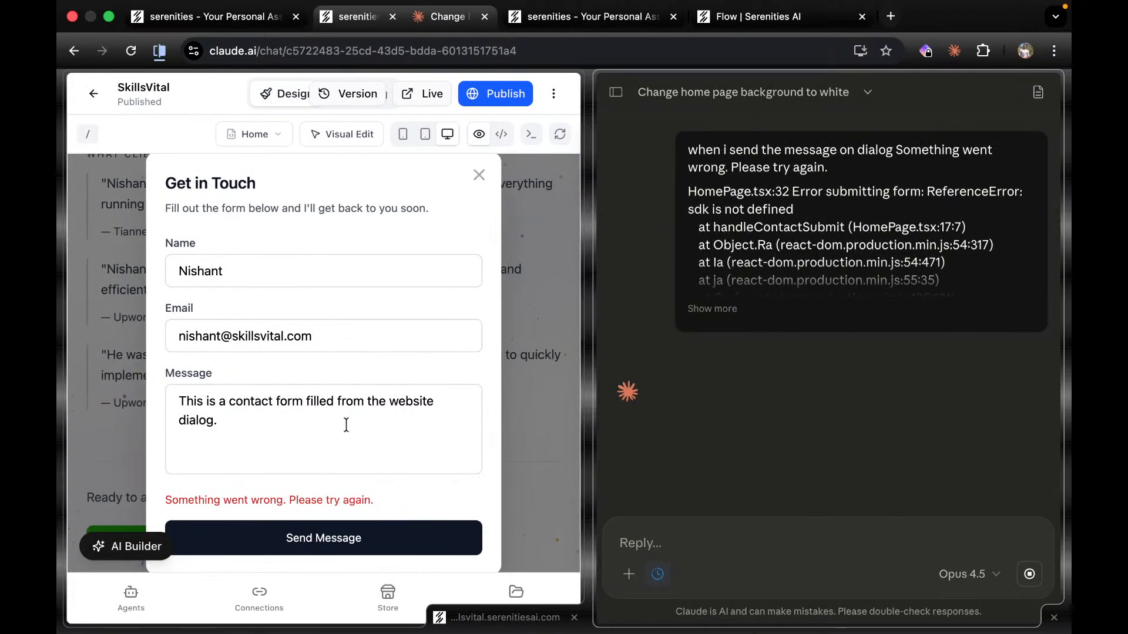
{"action": "scroll", "coordinate": [346, 426], "scroll_direction": "down", "scroll_amount": 1}
{"action": "scroll", "coordinate": [346, 425], "scroll_direction": "up", "scroll_amount": 14}
{"action": "scroll", "coordinate": [346, 426], "scroll_direction": "down", "scroll_amount": 10}
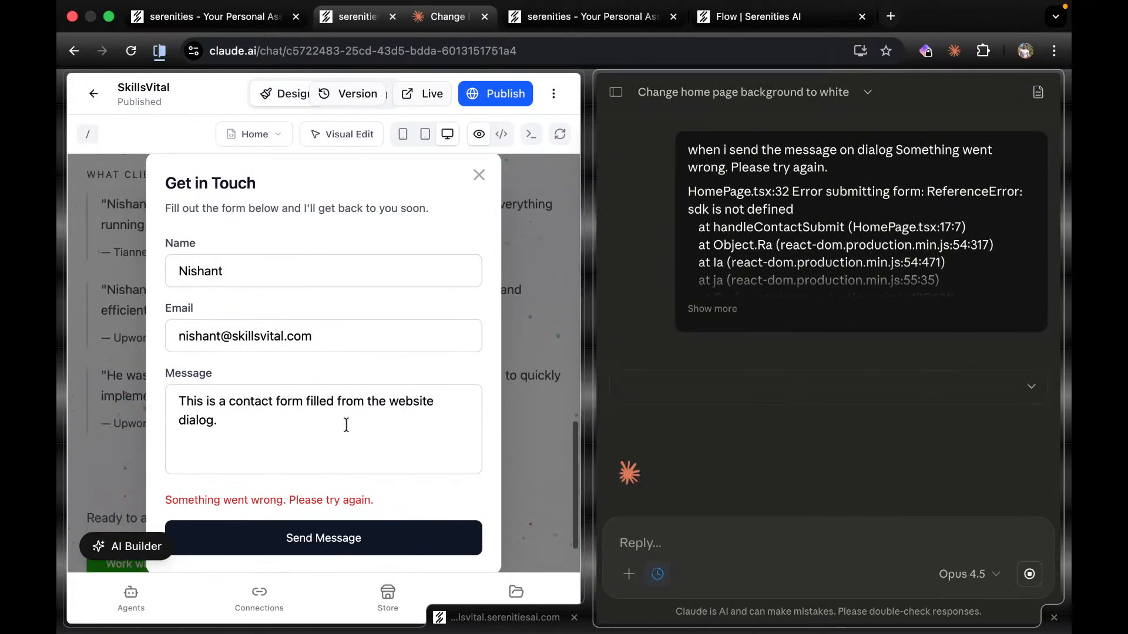
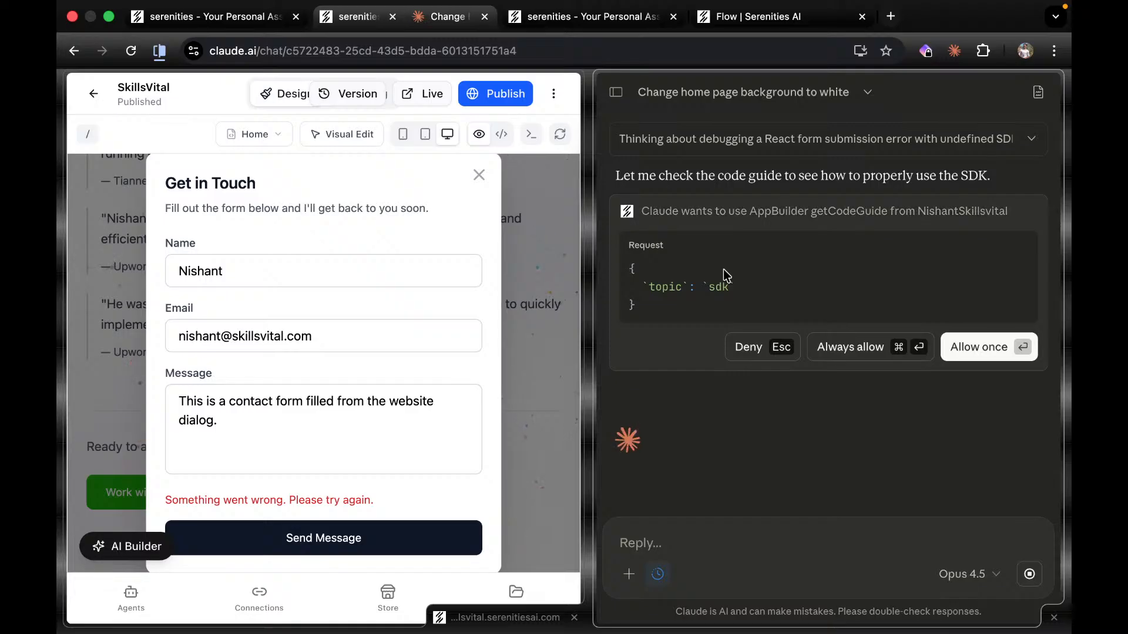
Always allow Claude's AppBuilder getCodeGuide access so it can fix the Home page's SDK import.
{"action": "left_click", "coordinate": [866, 348]}
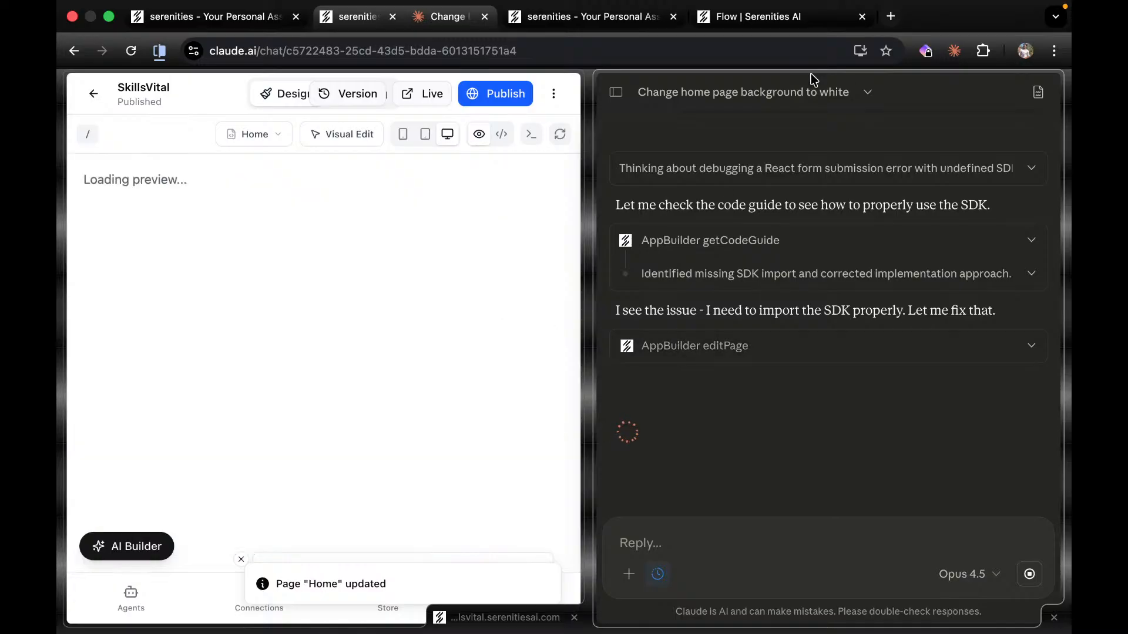
{"action": "left_click", "coordinate": [750, 18]}
Go to serenitiesai.com in a new tab and open the MCP Docs page.
{"action": "left_click", "coordinate": [897, 18]}
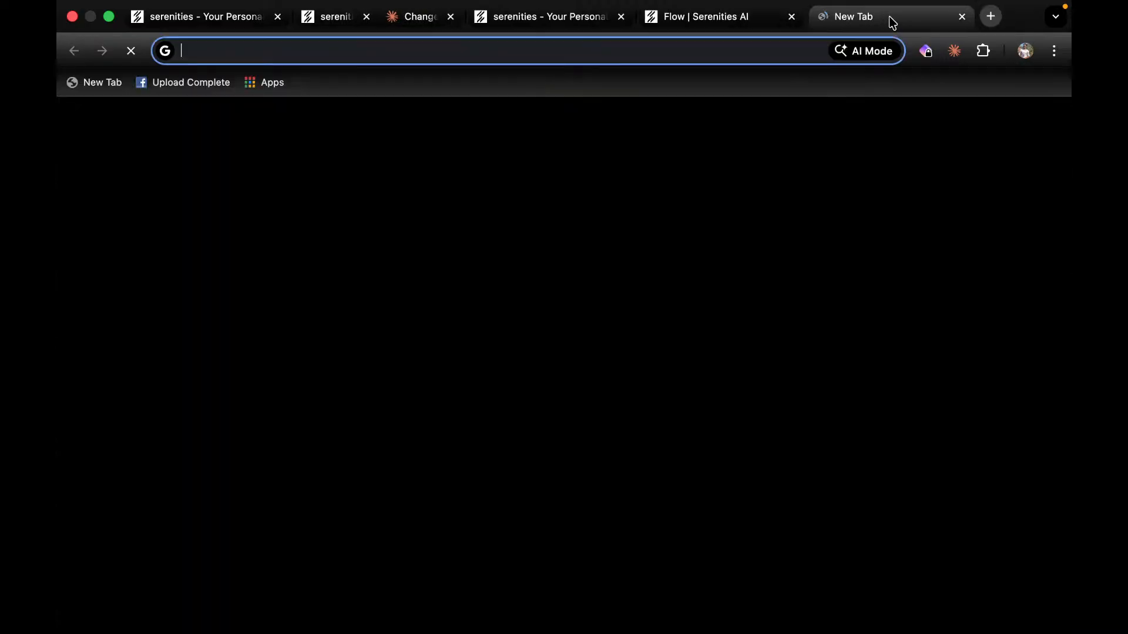
{"action": "type", "text": "sere"}
{"action": "key", "text": "Return"}
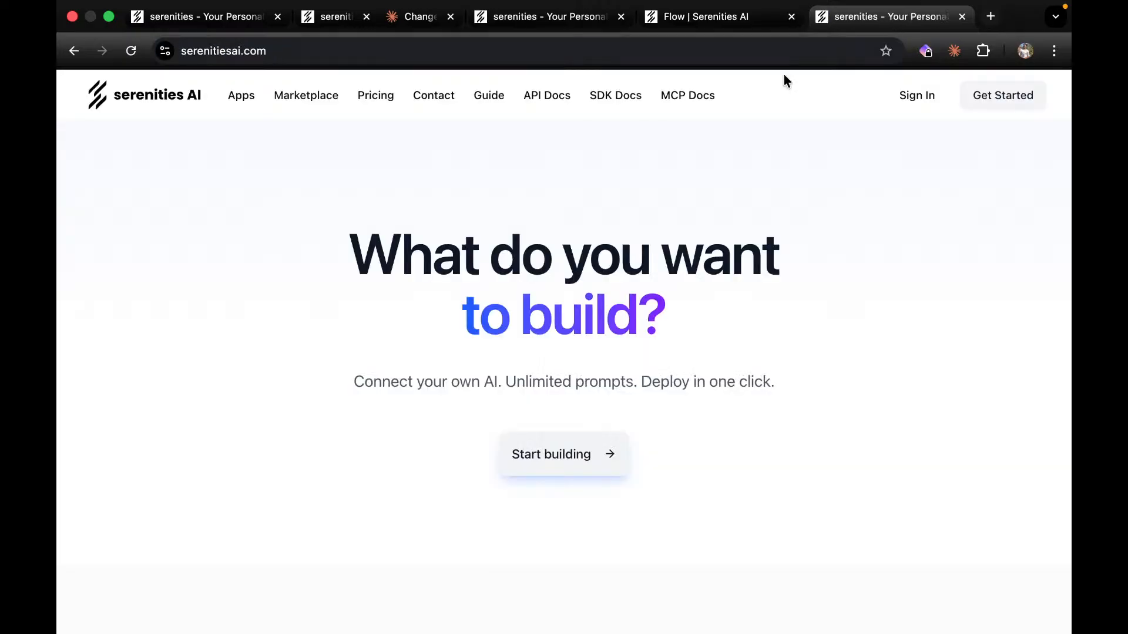
{"action": "left_click", "coordinate": [687, 99]}
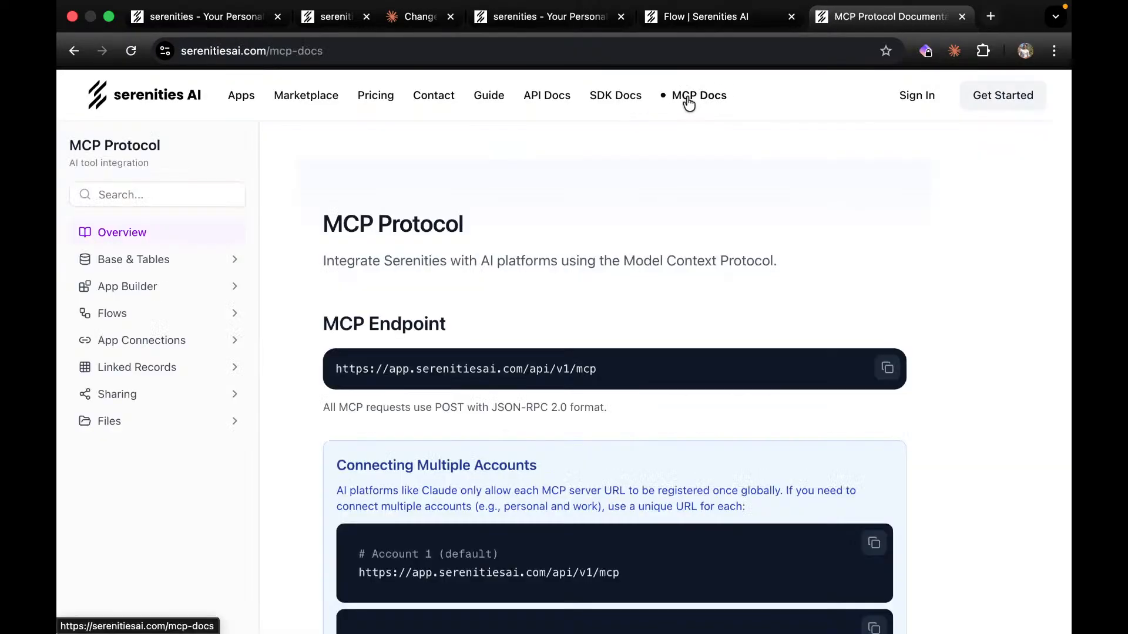
Expand the Base & Tables, App Builder, Flows, App Connections, Linked Records and Sharing tool lists, then return to Claude.
{"action": "left_click", "coordinate": [234, 260]}
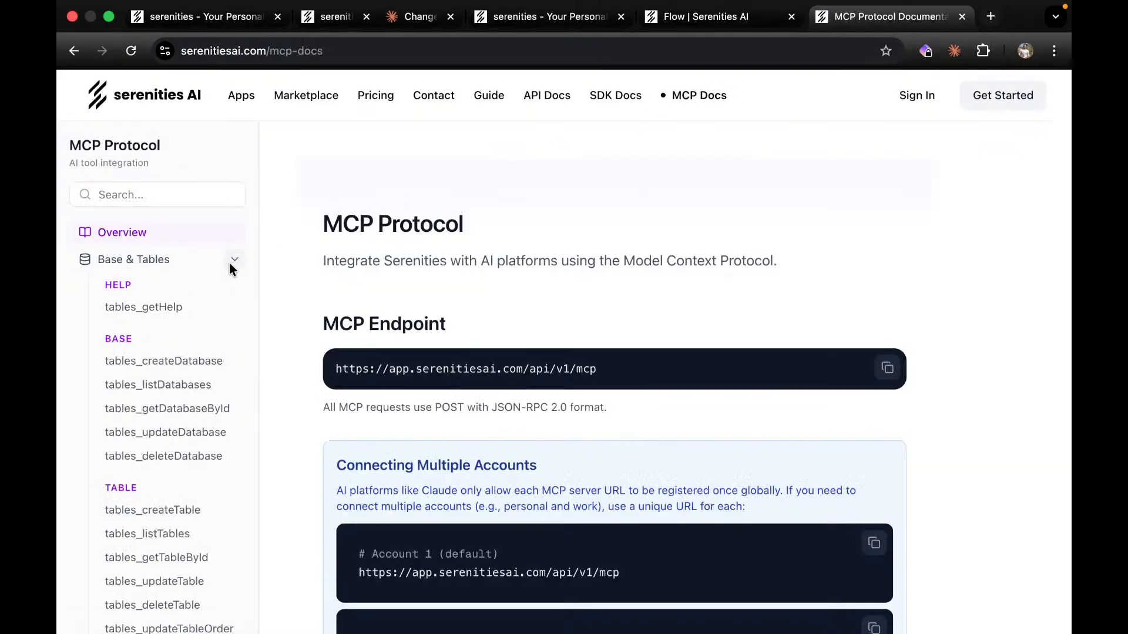
{"action": "scroll", "coordinate": [162, 483], "scroll_direction": "down", "scroll_amount": 15}
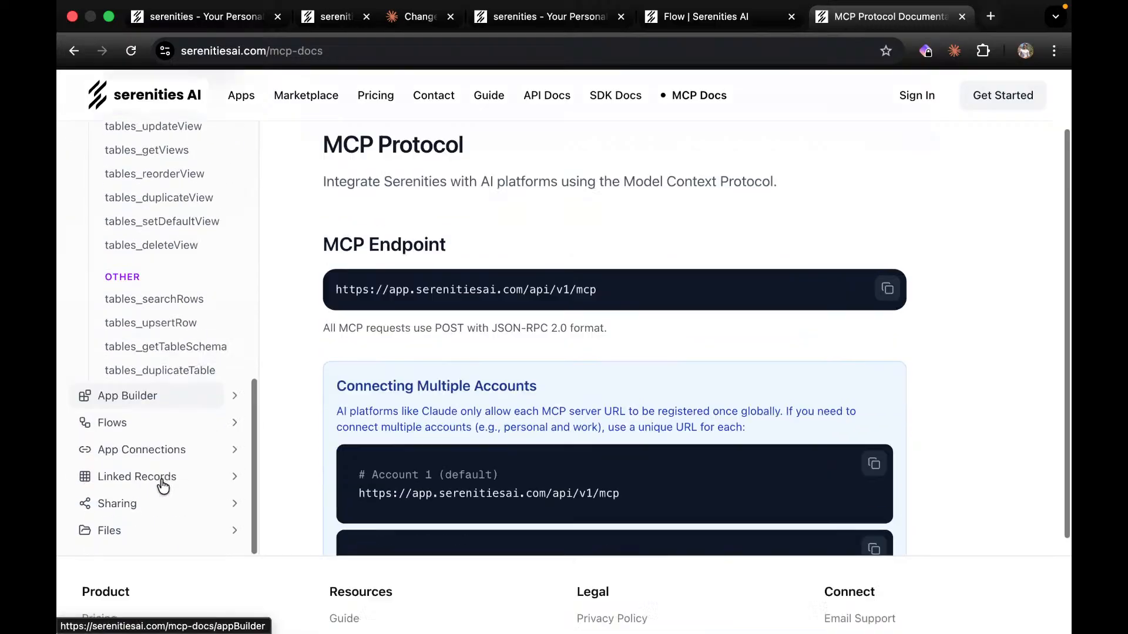
{"action": "scroll", "coordinate": [162, 483], "scroll_direction": "down", "scroll_amount": 5}
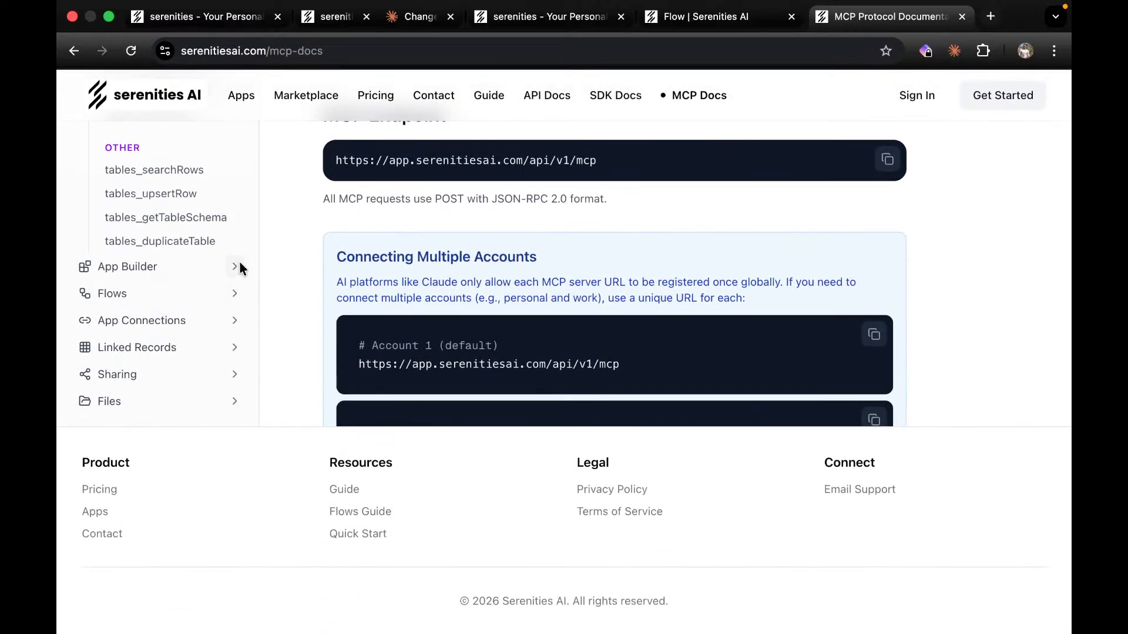
{"action": "left_click", "coordinate": [236, 267]}
{"action": "scroll", "coordinate": [192, 350], "scroll_direction": "down", "scroll_amount": 10}
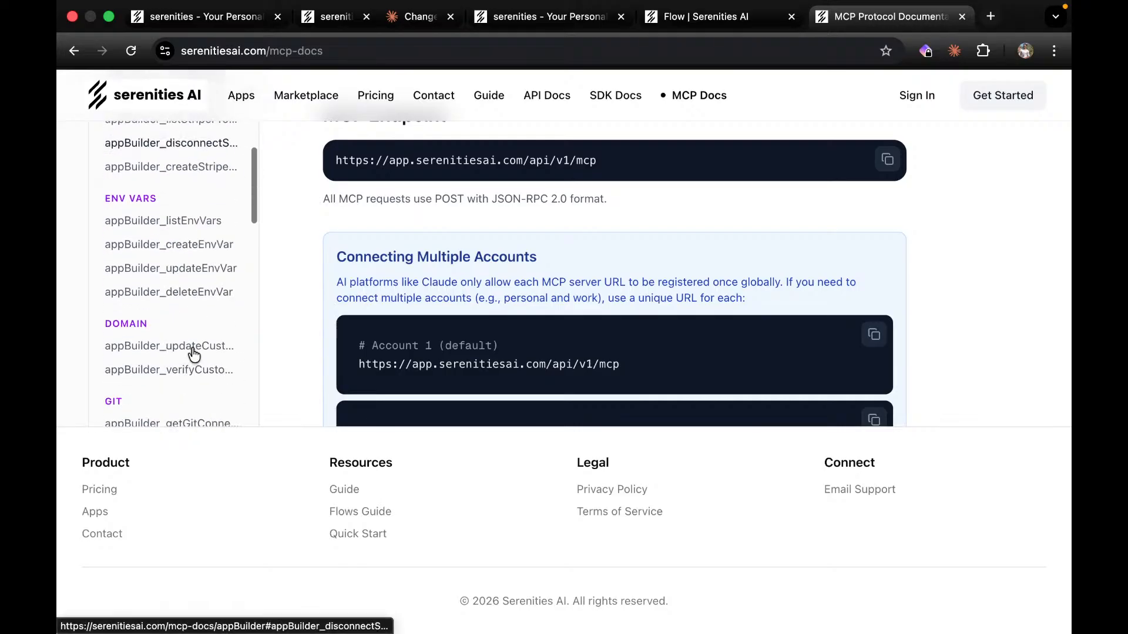
{"action": "scroll", "coordinate": [194, 356], "scroll_direction": "down", "scroll_amount": 10}
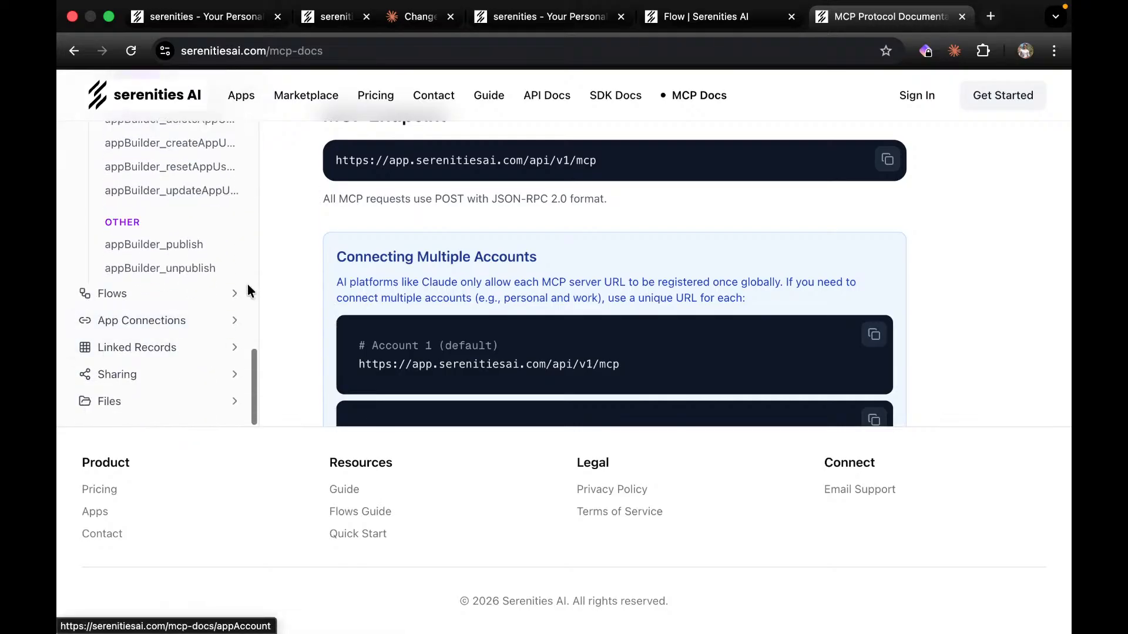
{"action": "left_click", "coordinate": [236, 294]}
{"action": "scroll", "coordinate": [175, 379], "scroll_direction": "down", "scroll_amount": 10}
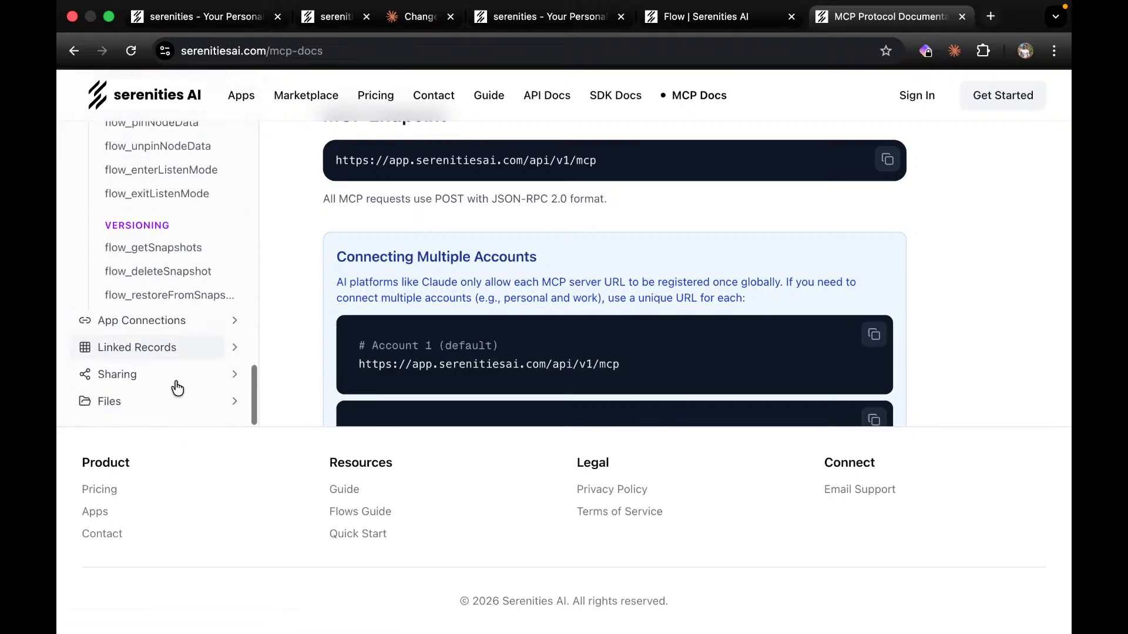
{"action": "left_click", "coordinate": [235, 322]}
{"action": "scroll", "coordinate": [230, 346], "scroll_direction": "down", "scroll_amount": 2}
{"action": "left_click", "coordinate": [233, 349]}
{"action": "scroll", "coordinate": [234, 351], "scroll_direction": "down", "scroll_amount": 3}
{"action": "left_click", "coordinate": [235, 376]}
{"action": "scroll", "coordinate": [234, 374], "scroll_direction": "down", "scroll_amount": 4}
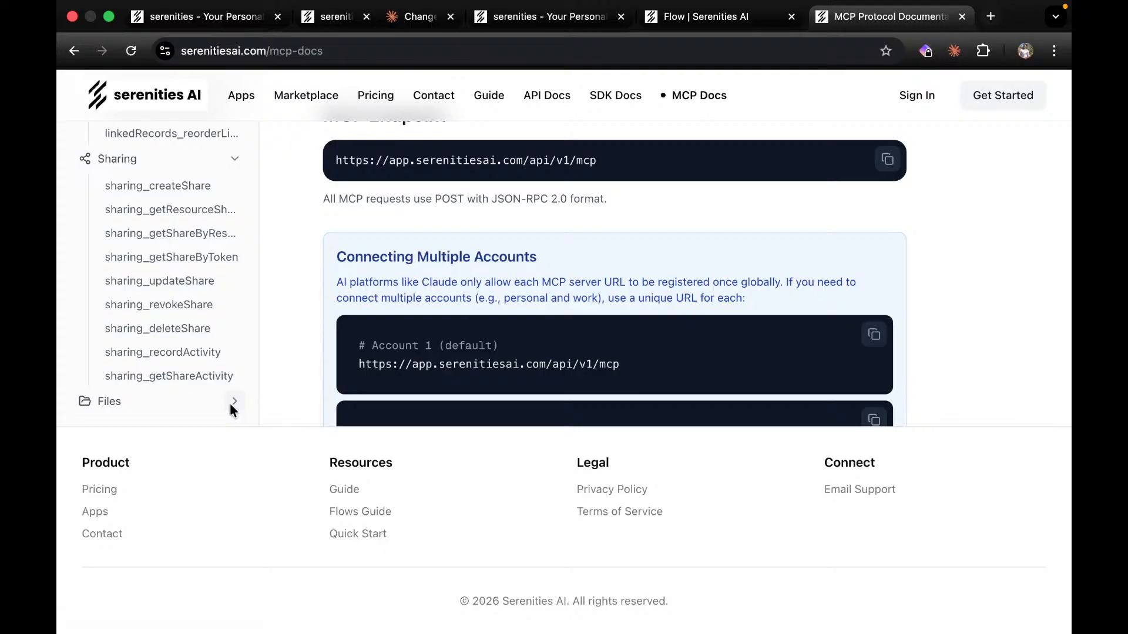
{"action": "left_click", "coordinate": [406, 18]}
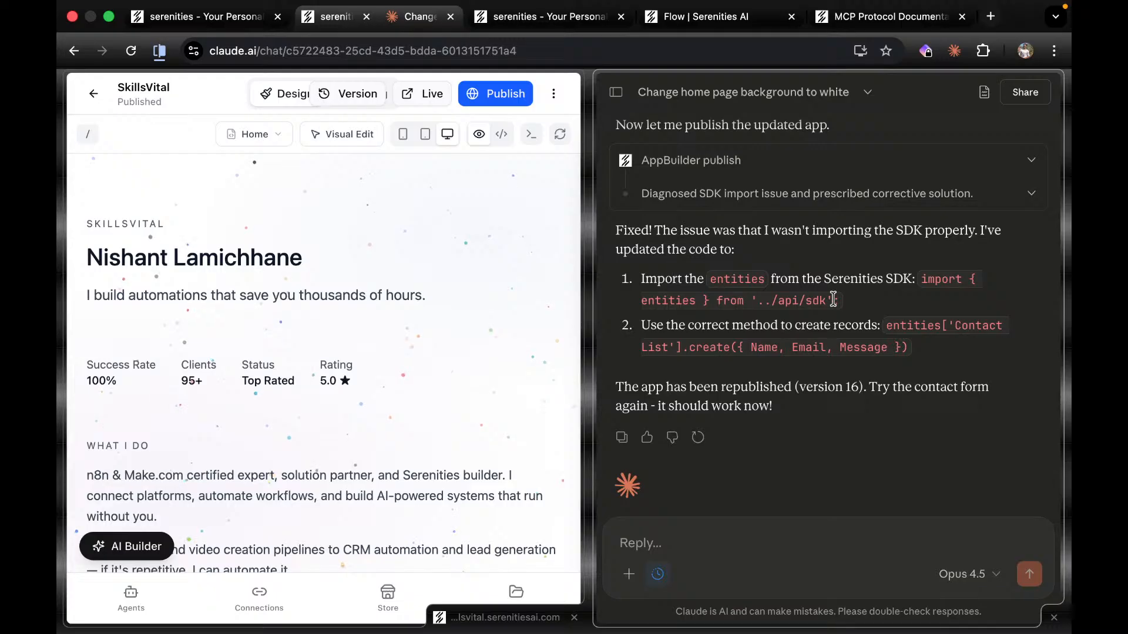
Send the preview's contact form with a name, an e-mail and 'New test message from skillsvi…'.
{"action": "scroll", "coordinate": [787, 358], "scroll_direction": "down", "scroll_amount": 2}
{"action": "scroll", "coordinate": [456, 477], "scroll_direction": "down", "scroll_amount": 10}
{"action": "left_click", "coordinate": [337, 498]}
{"action": "left_click", "coordinate": [263, 287]}
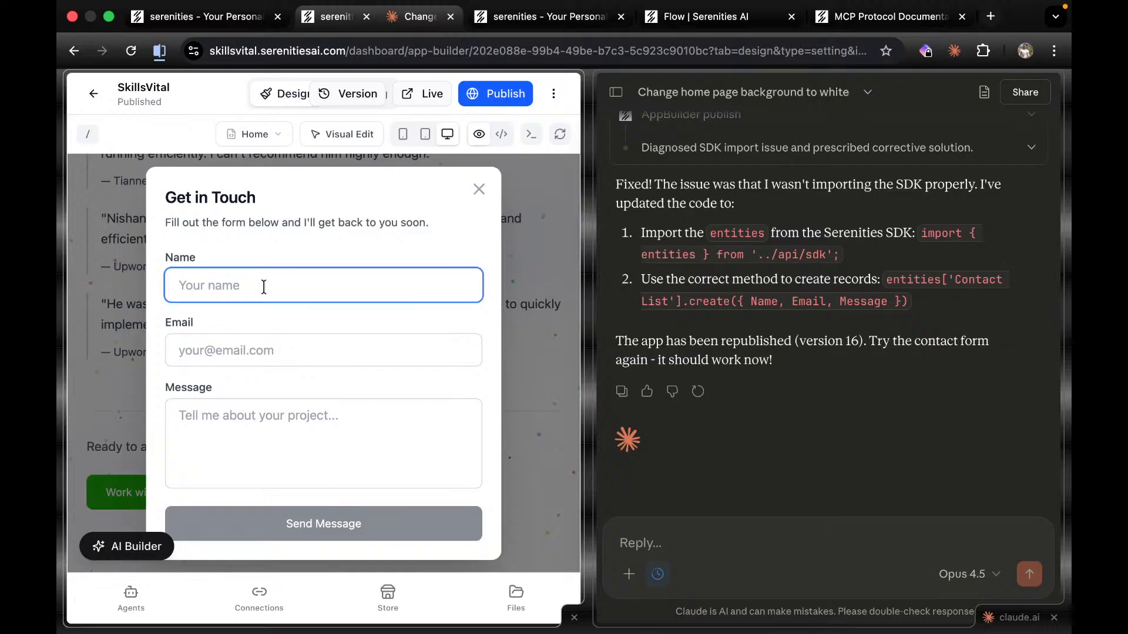
{"action": "type", "text": "Nisha"}
{"action": "key", "text": "Tab"}
{"action": "type", "text": "nishant@"}
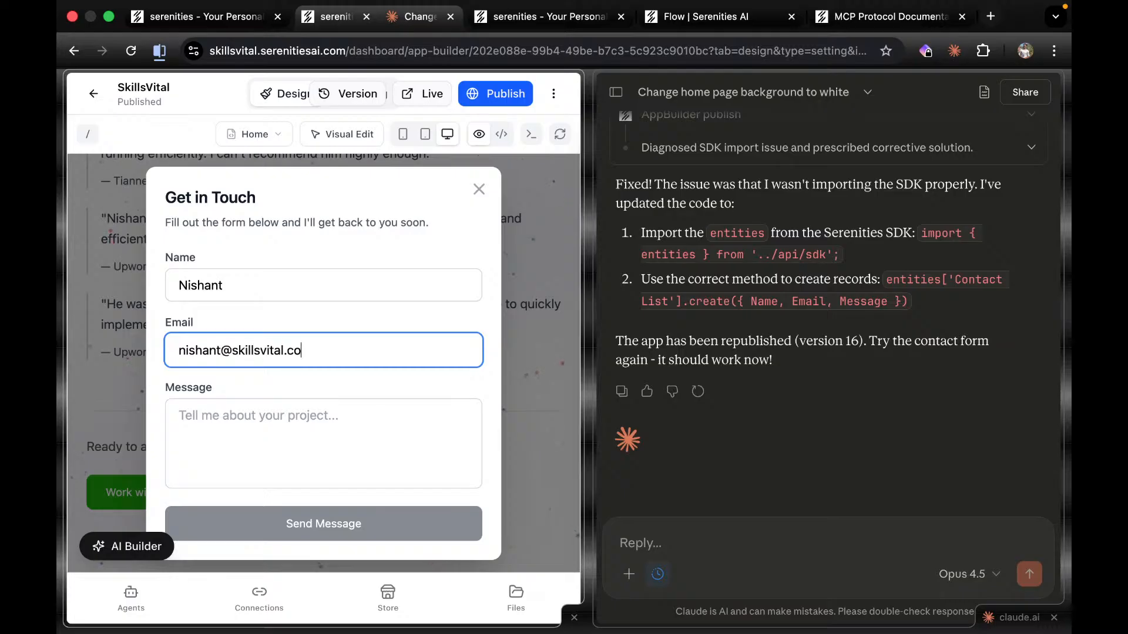
{"action": "key", "text": "Tab"}
{"action": "type", "text": "Ne"}
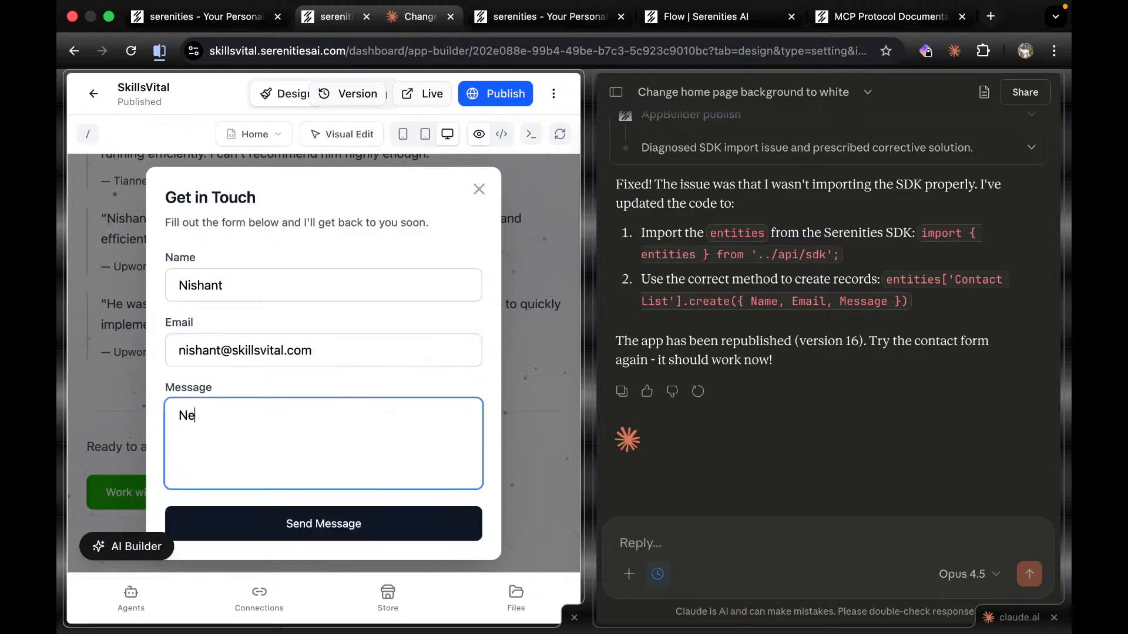
{"action": "type", "text": "w test message from sk"}
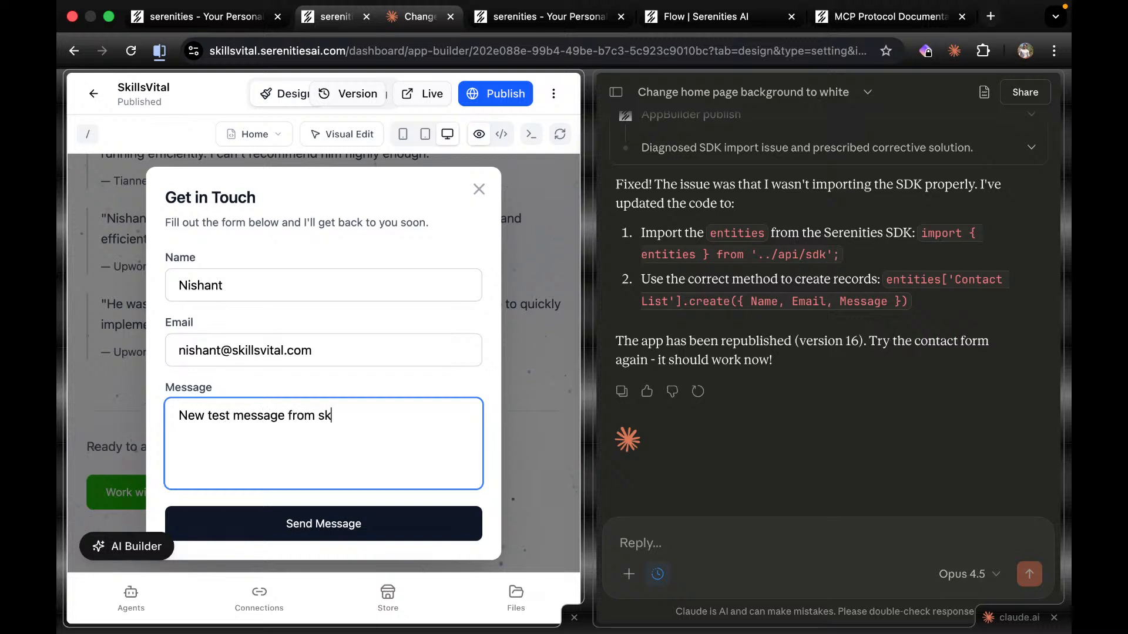
{"action": "type", "text": "illsvital dialo"}
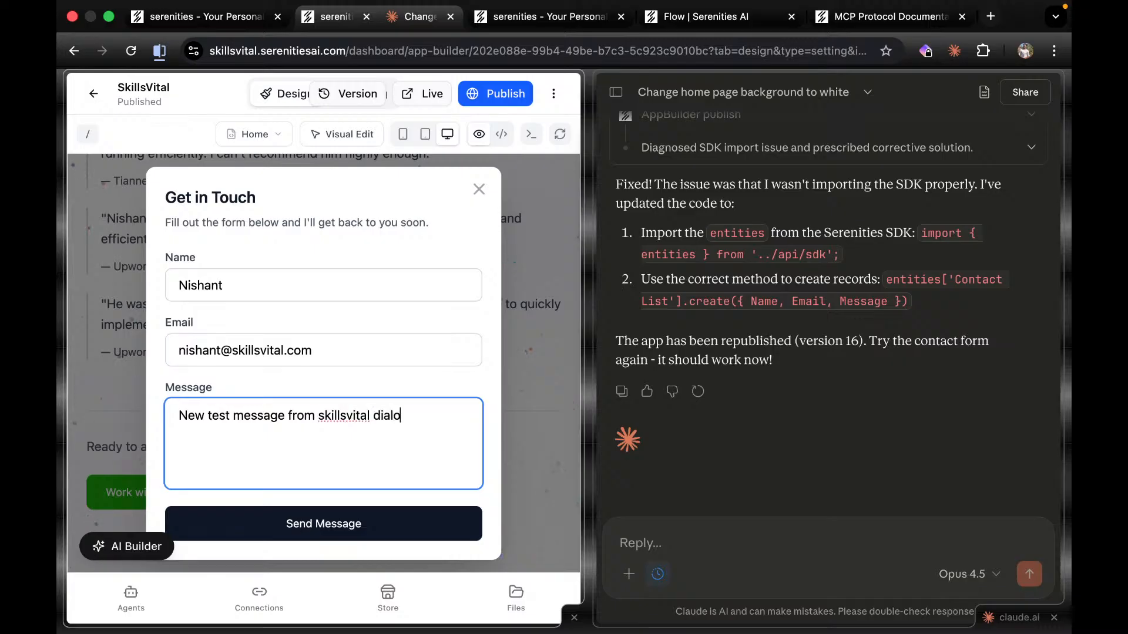
{"action": "left_click", "coordinate": [266, 522]}
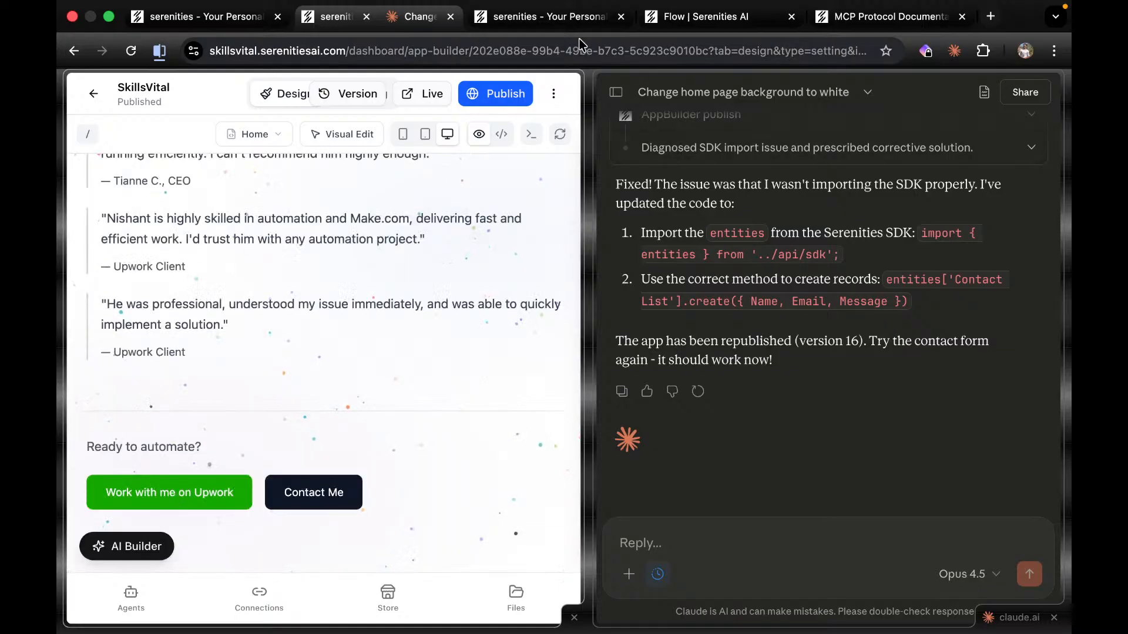
Reload the SkillsVital Data Contact List and enlarge row 1 to show the new submission's full message.
{"action": "left_click", "coordinate": [576, 18]}
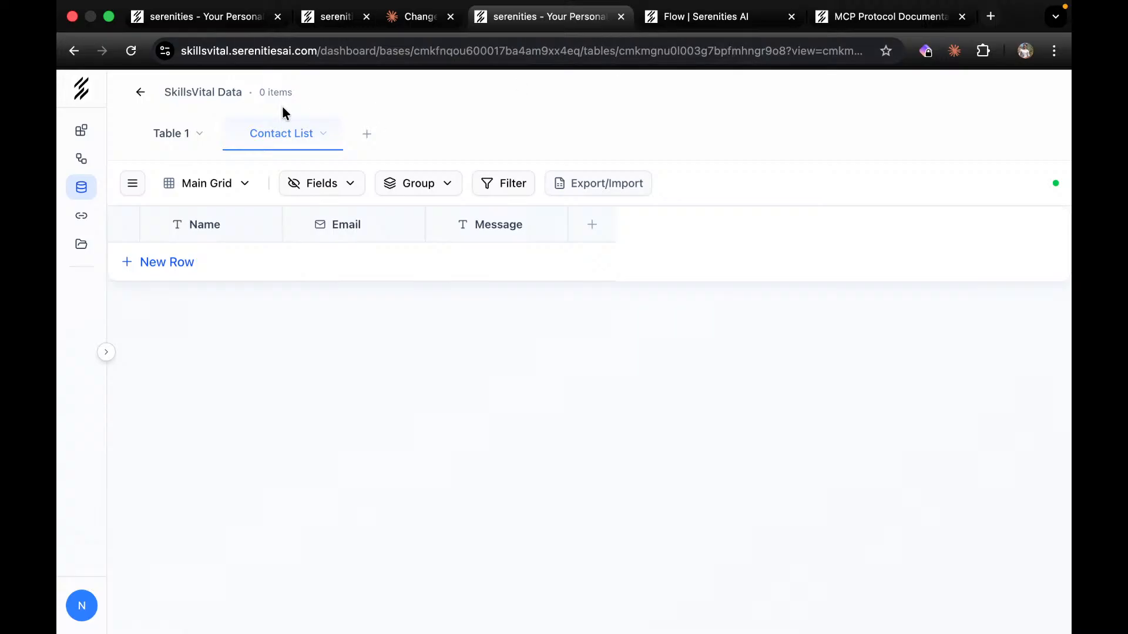
{"action": "left_click", "coordinate": [132, 52]}
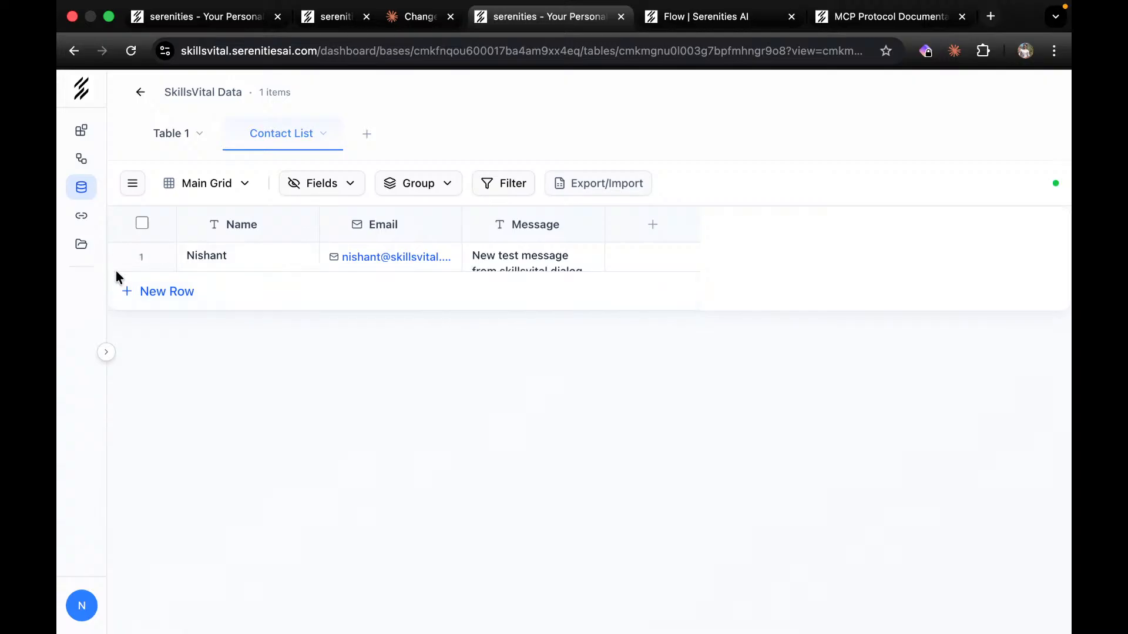
{"action": "left_click_drag", "start_coordinate": [116, 270], "coordinate": [111, 355]}
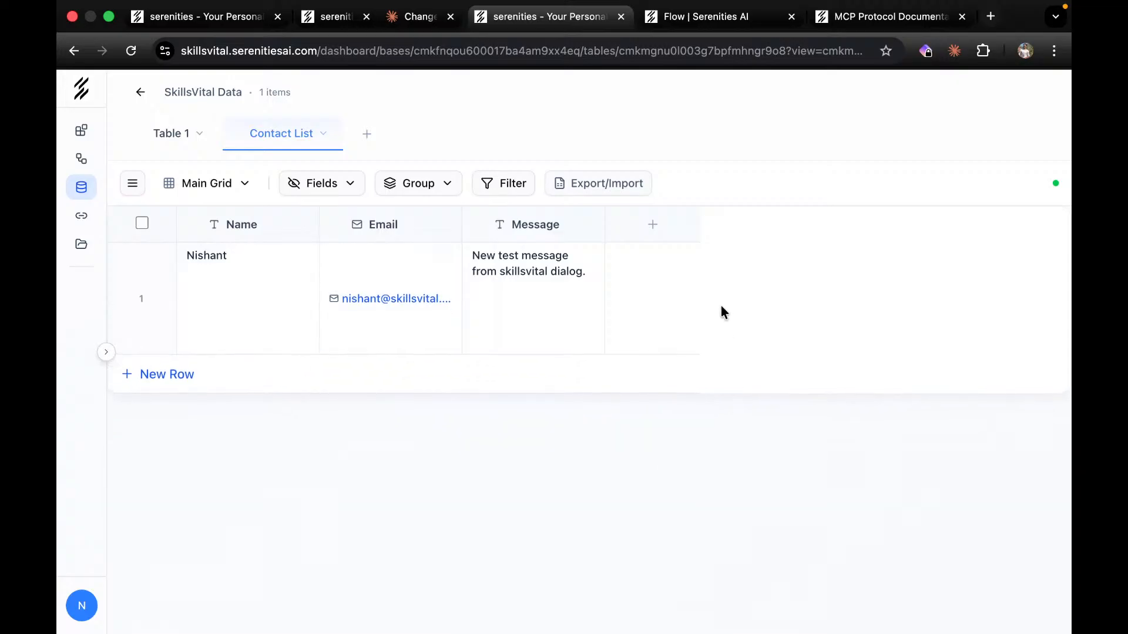
Add a Status-type column to Contact List and make it visible.
{"action": "left_click", "coordinate": [651, 224]}
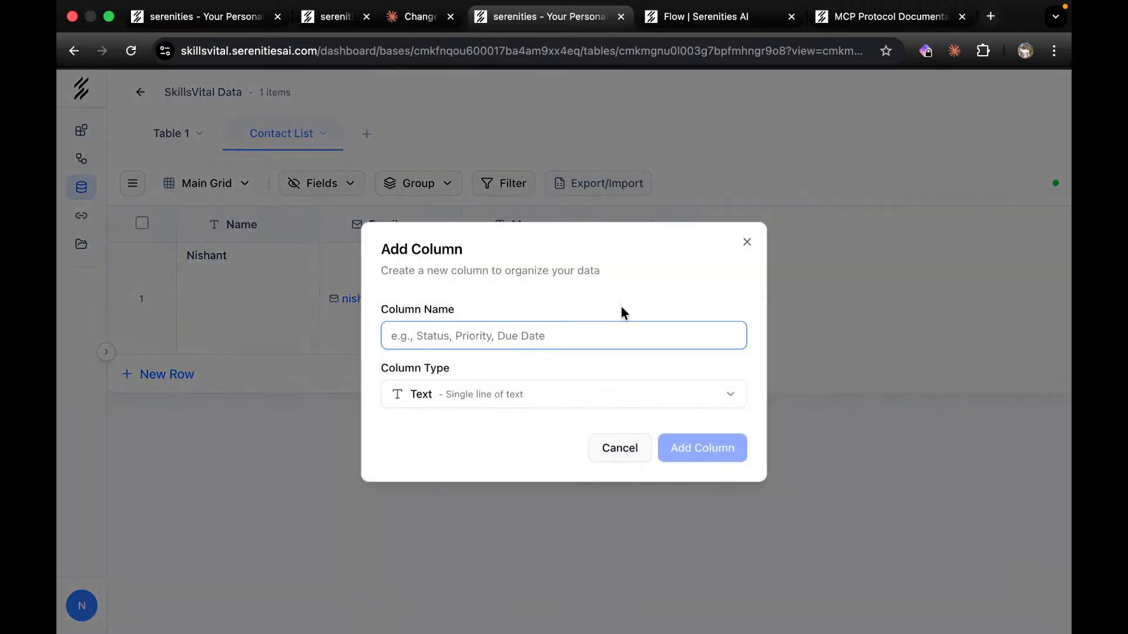
{"action": "left_click", "coordinate": [532, 342]}
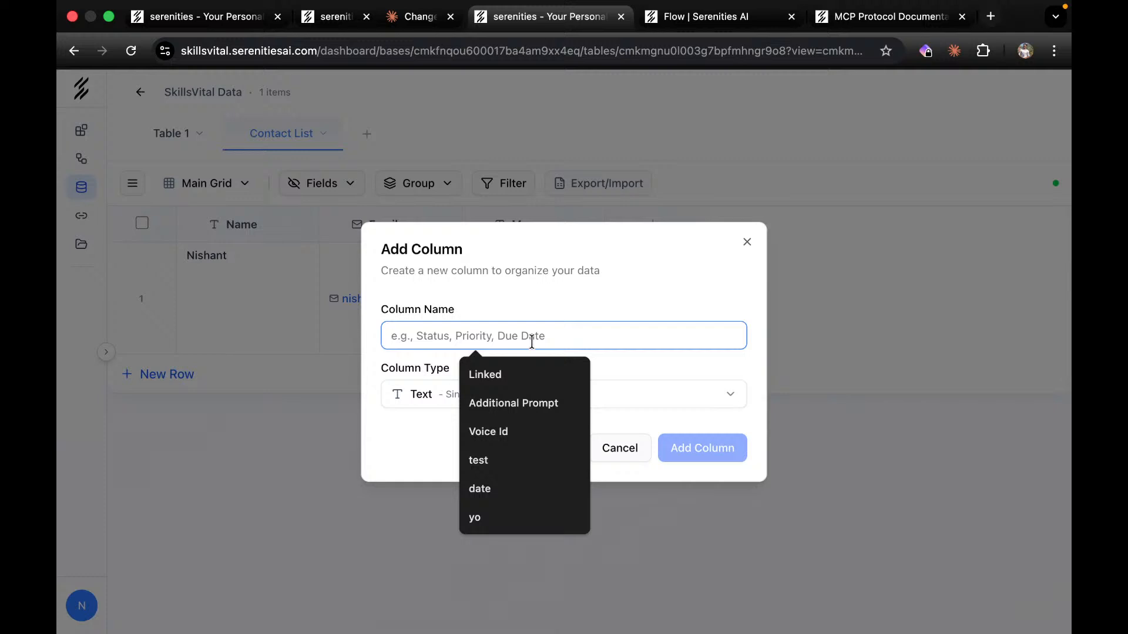
{"action": "type", "text": "Status"}
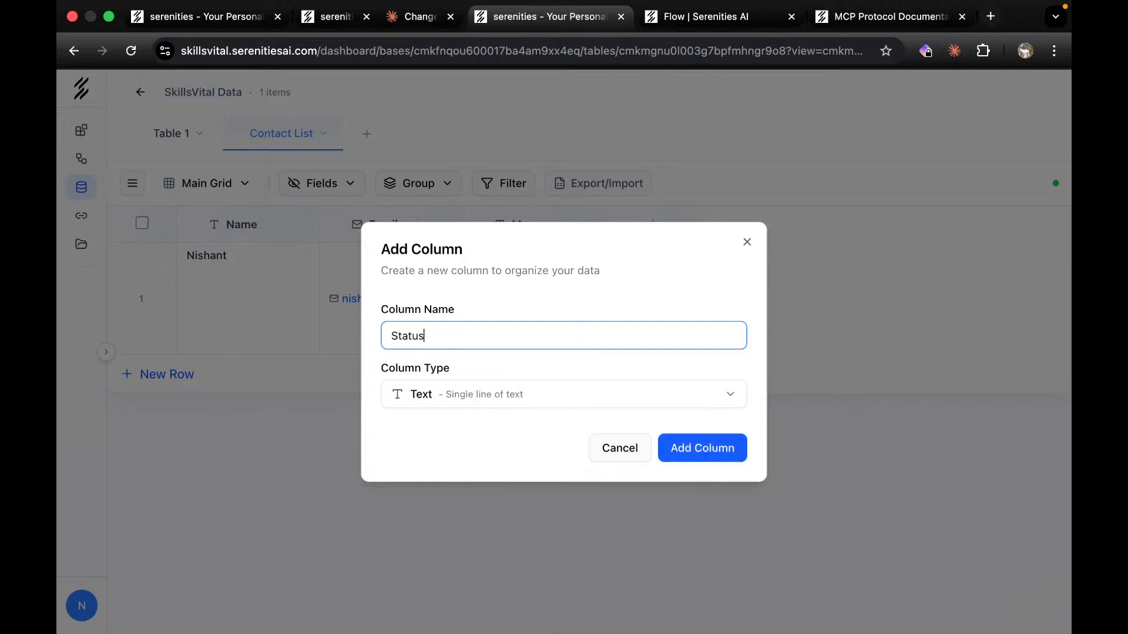
{"action": "left_click", "coordinate": [550, 395]}
{"action": "scroll", "coordinate": [466, 317], "scroll_direction": "down", "scroll_amount": 3}
{"action": "scroll", "coordinate": [465, 246], "scroll_direction": "up", "scroll_amount": 3}
{"action": "scroll", "coordinate": [437, 306], "scroll_direction": "down", "scroll_amount": 2}
{"action": "scroll", "coordinate": [437, 303], "scroll_direction": "down", "scroll_amount": 3}
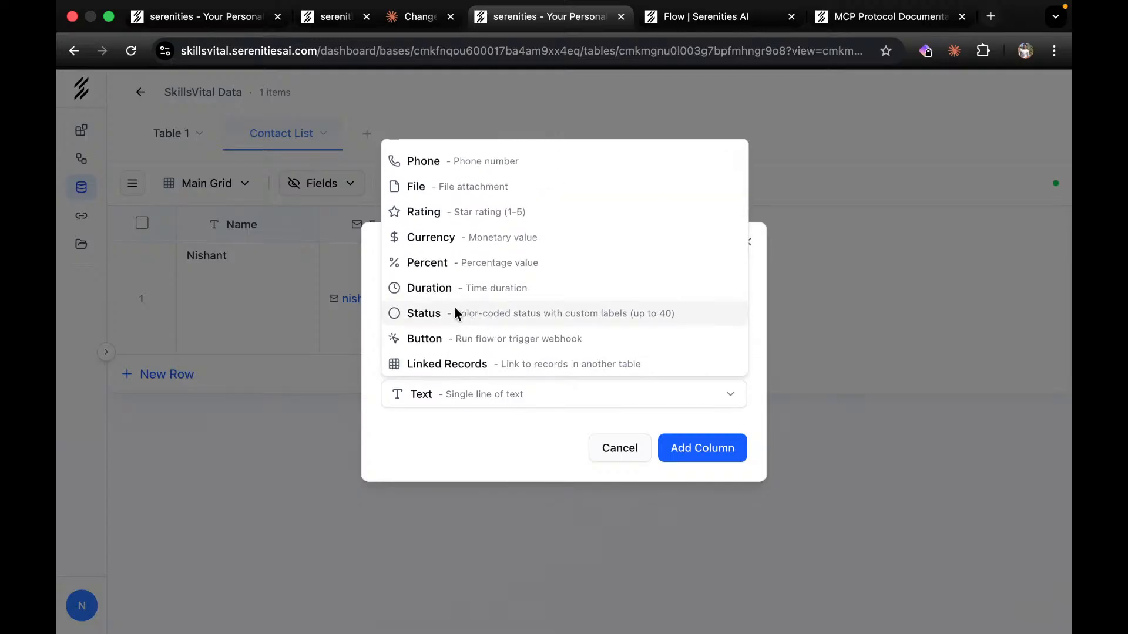
{"action": "left_click", "coordinate": [461, 310]}
{"action": "left_click", "coordinate": [707, 448]}
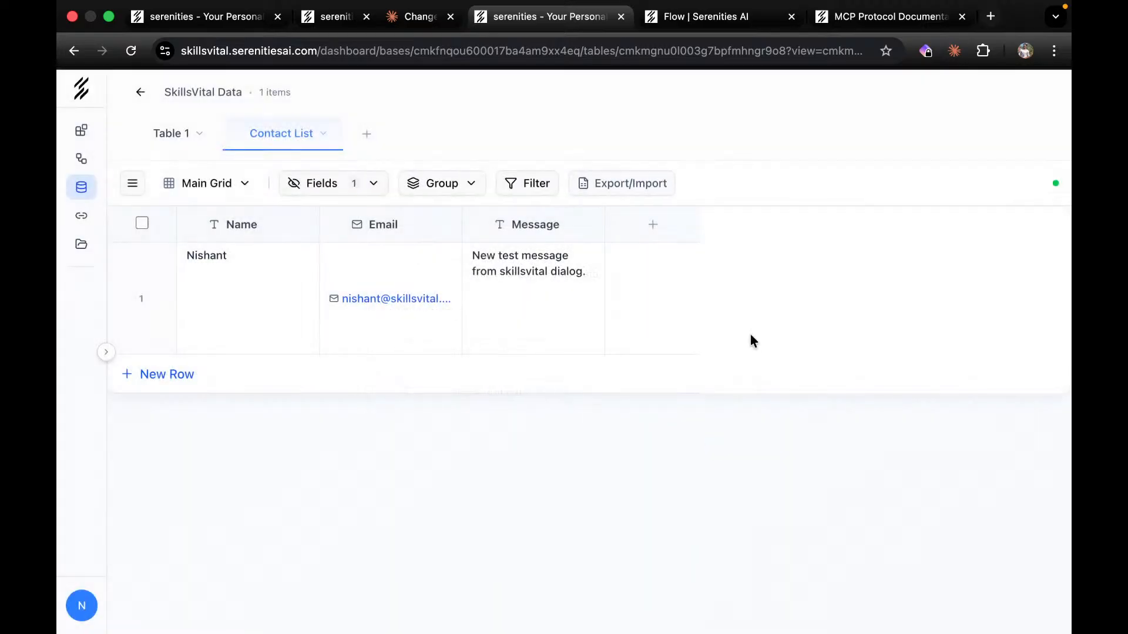
{"action": "left_click", "coordinate": [320, 185]}
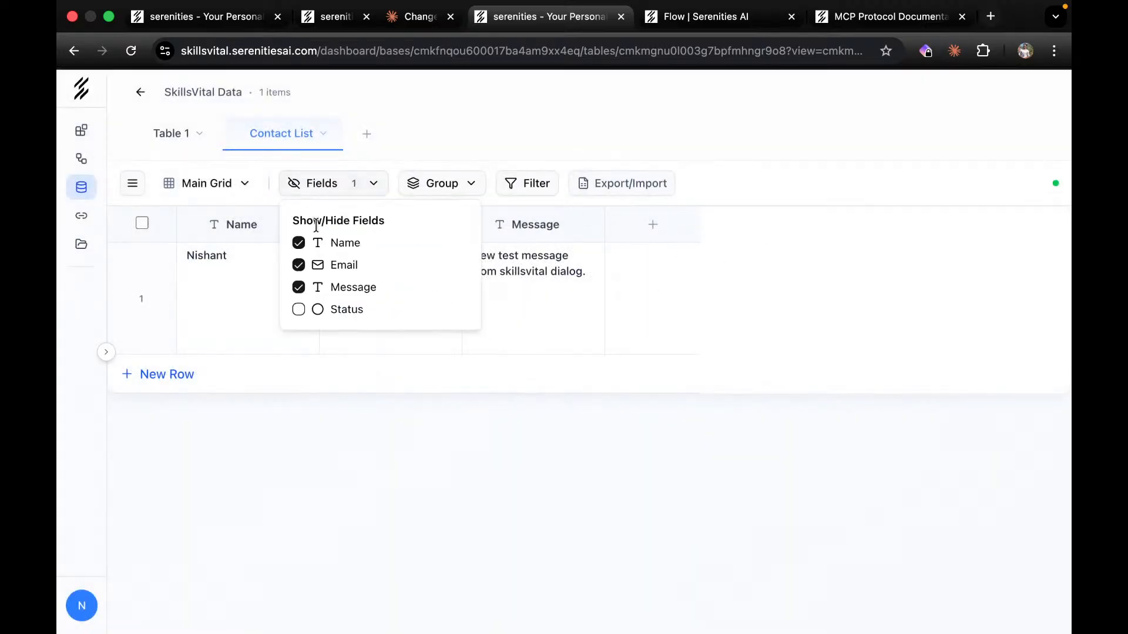
{"action": "left_click", "coordinate": [299, 309]}
{"action": "left_click", "coordinate": [762, 405]}
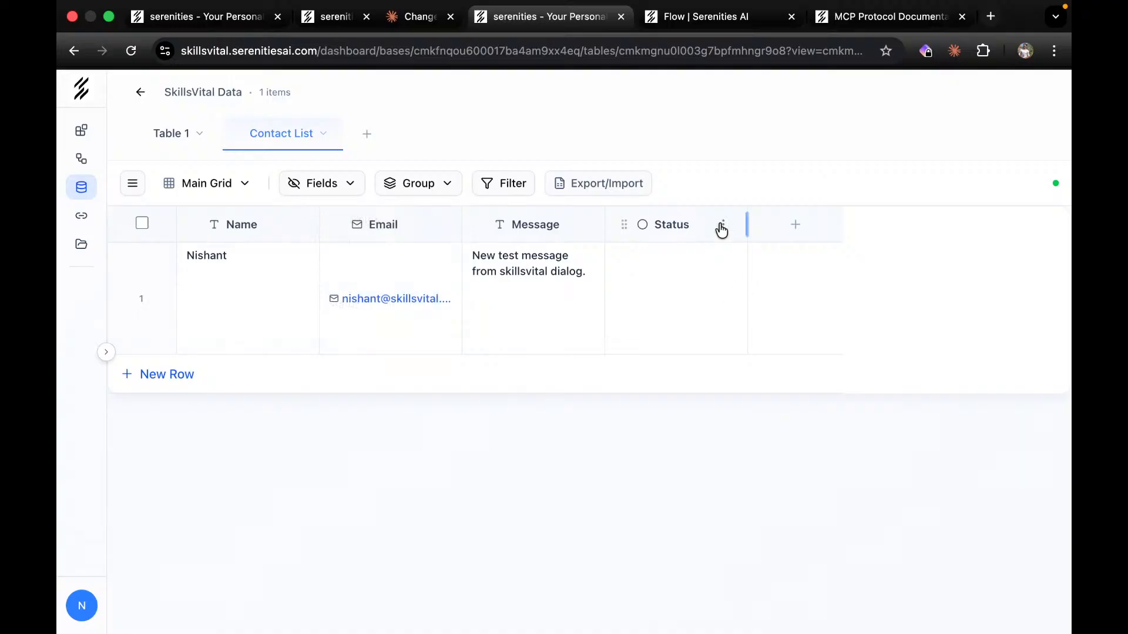
Give the Status column the labels Resolved (green) and Pending (blue) and save.
{"action": "left_click", "coordinate": [723, 226]}
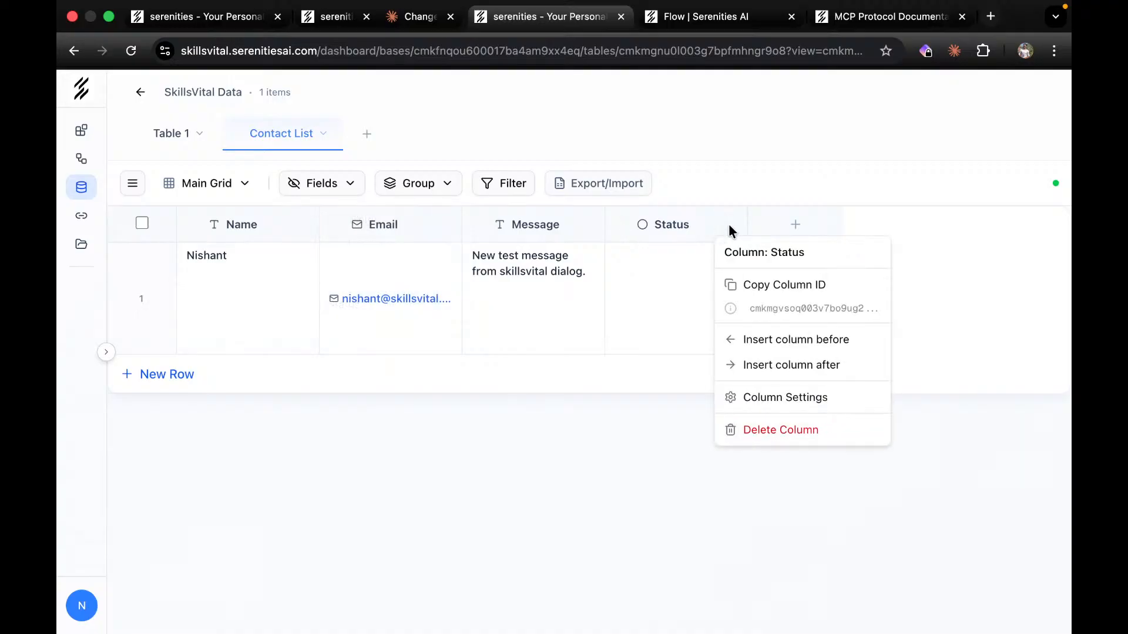
{"action": "left_click", "coordinate": [771, 402]}
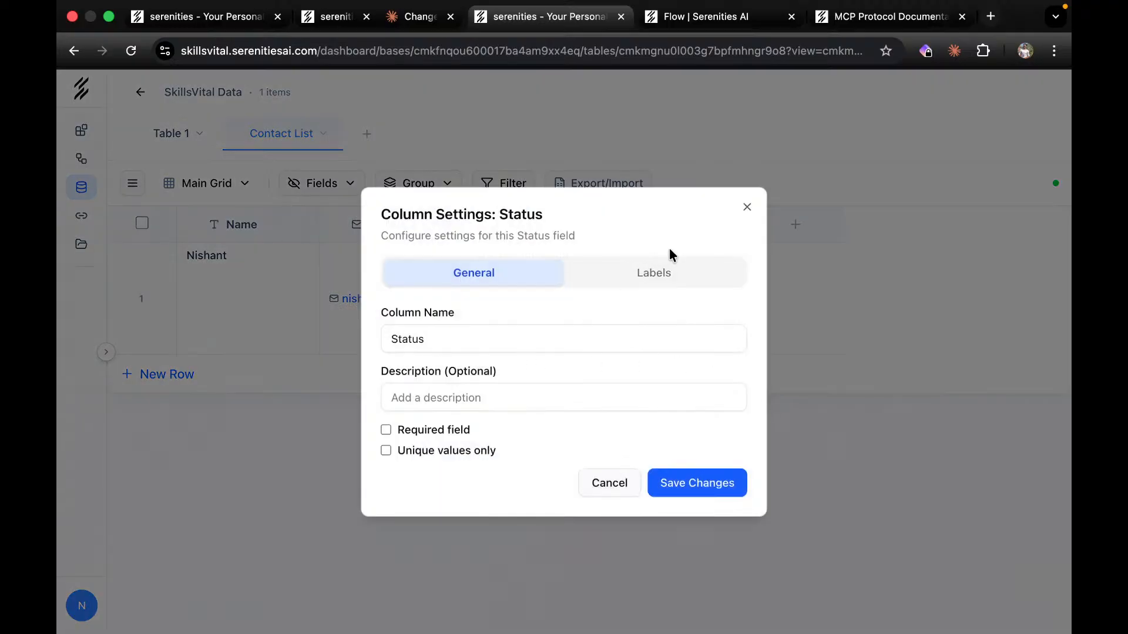
{"action": "left_click", "coordinate": [666, 270]}
{"action": "left_click", "coordinate": [513, 421]}
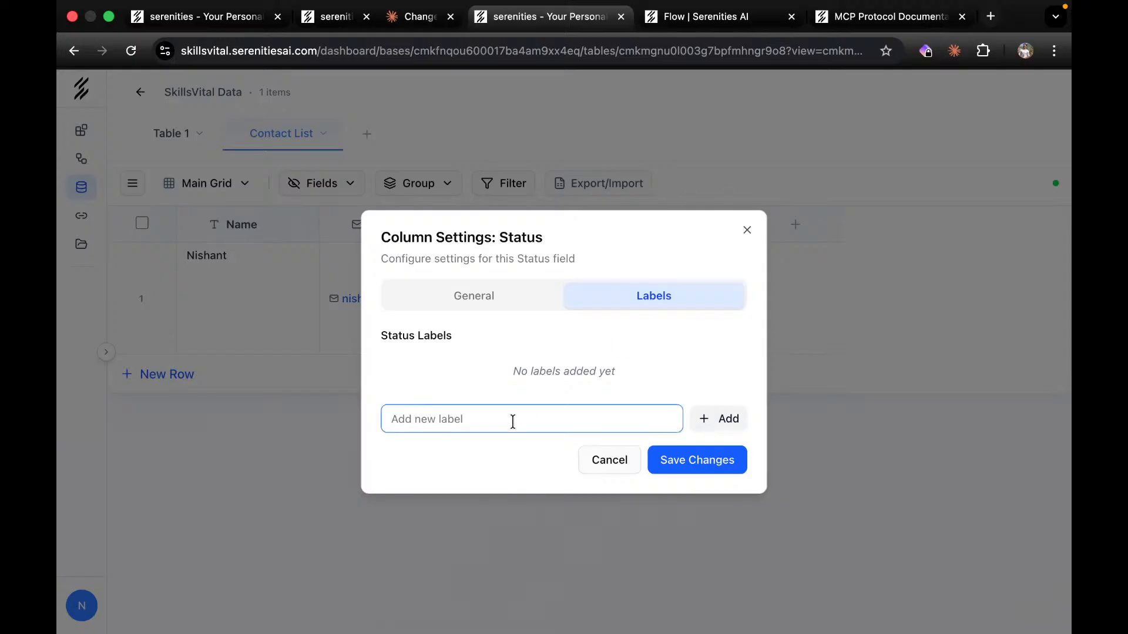
{"action": "type", "text": "Resolved"}
{"action": "left_click", "coordinate": [744, 429]}
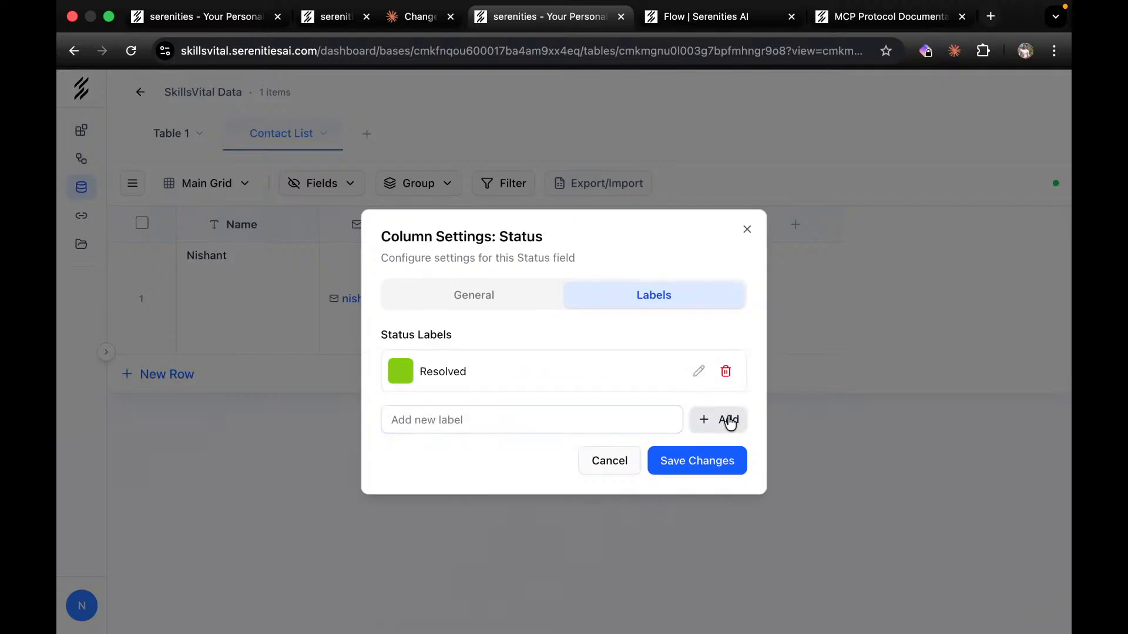
{"action": "left_click", "coordinate": [453, 415]}
{"action": "type", "text": "P"}
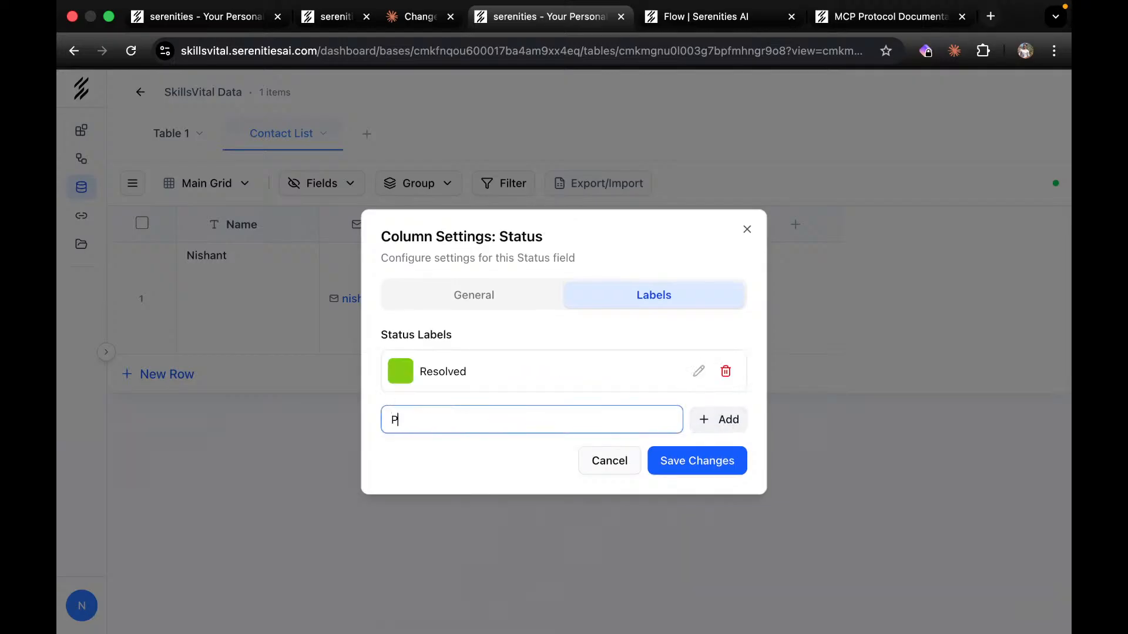
{"action": "type", "text": "ending"}
{"action": "left_click", "coordinate": [736, 427]}
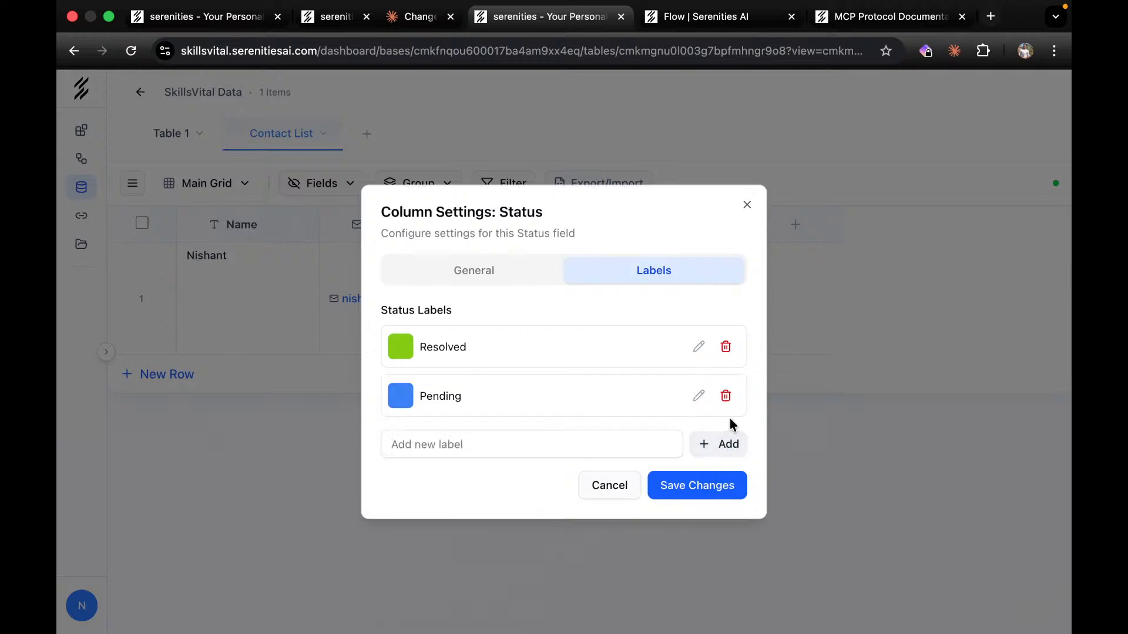
{"action": "left_click", "coordinate": [407, 405]}
{"action": "left_click", "coordinate": [522, 300]}
{"action": "left_click", "coordinate": [714, 487]}
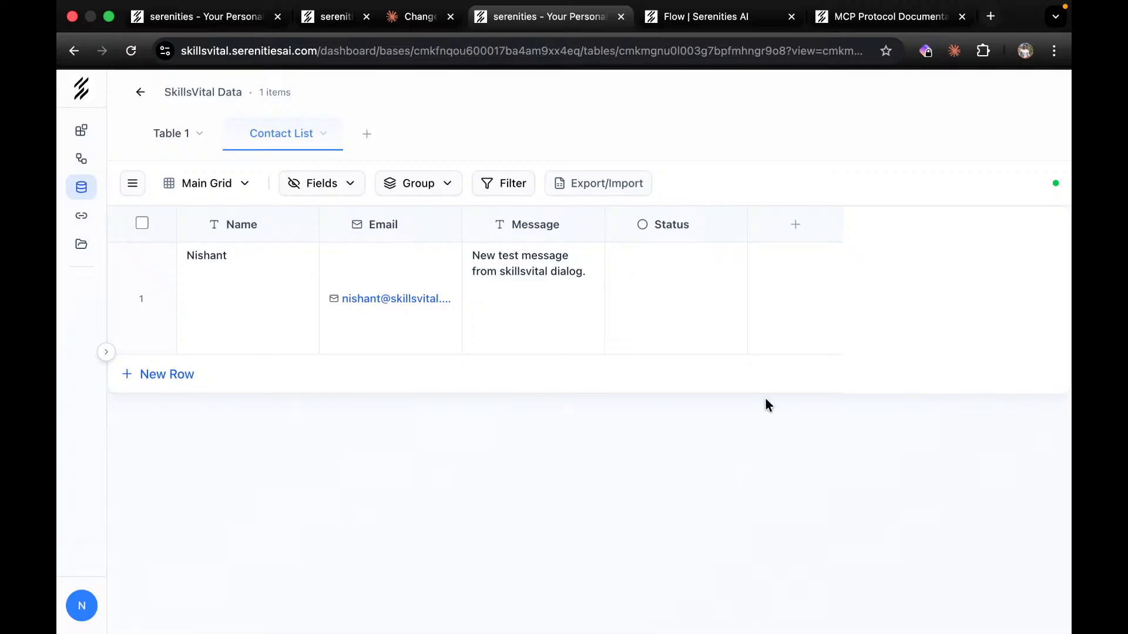
Set the contact row's Status to Resolved and create a Kanban view of Contact List.
{"action": "left_click", "coordinate": [692, 267]}
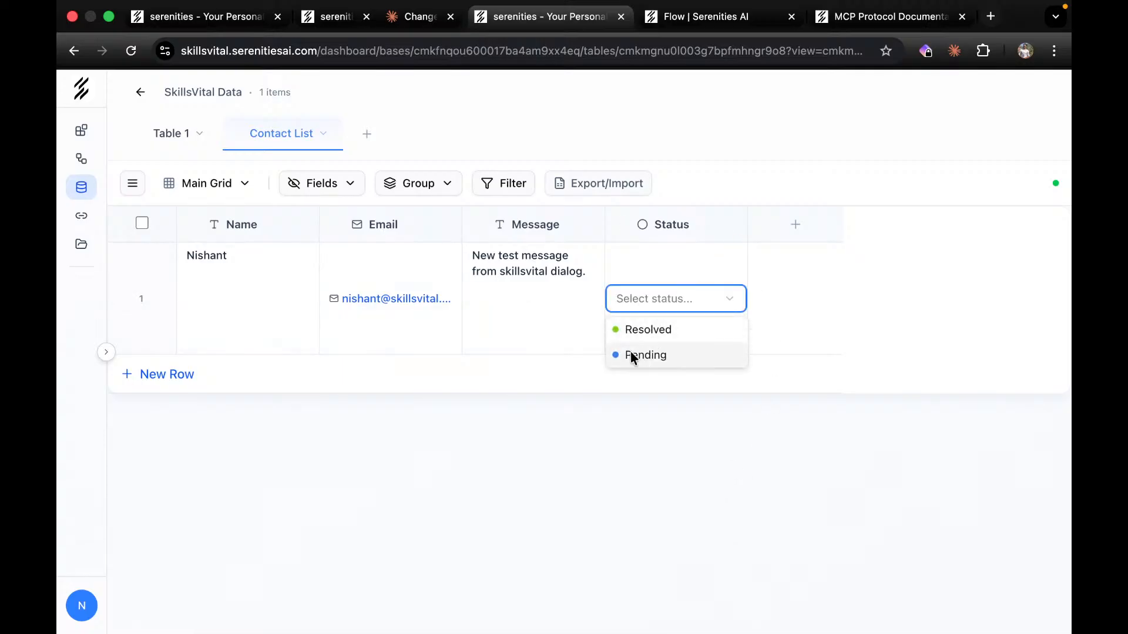
{"action": "left_click", "coordinate": [715, 329]}
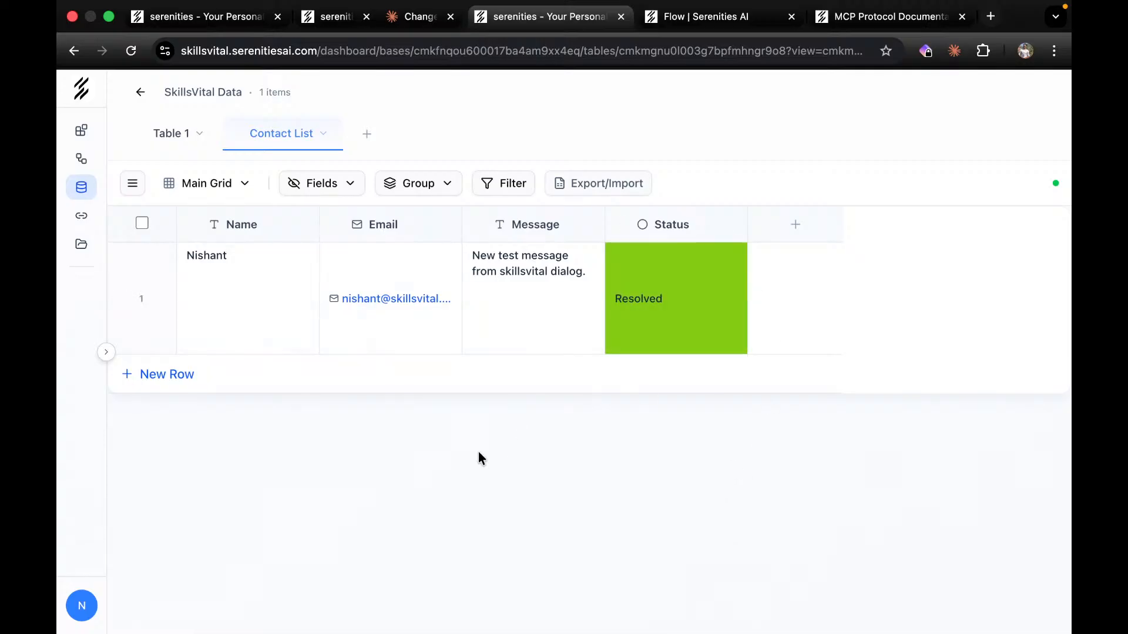
{"action": "left_click", "coordinate": [132, 183]}
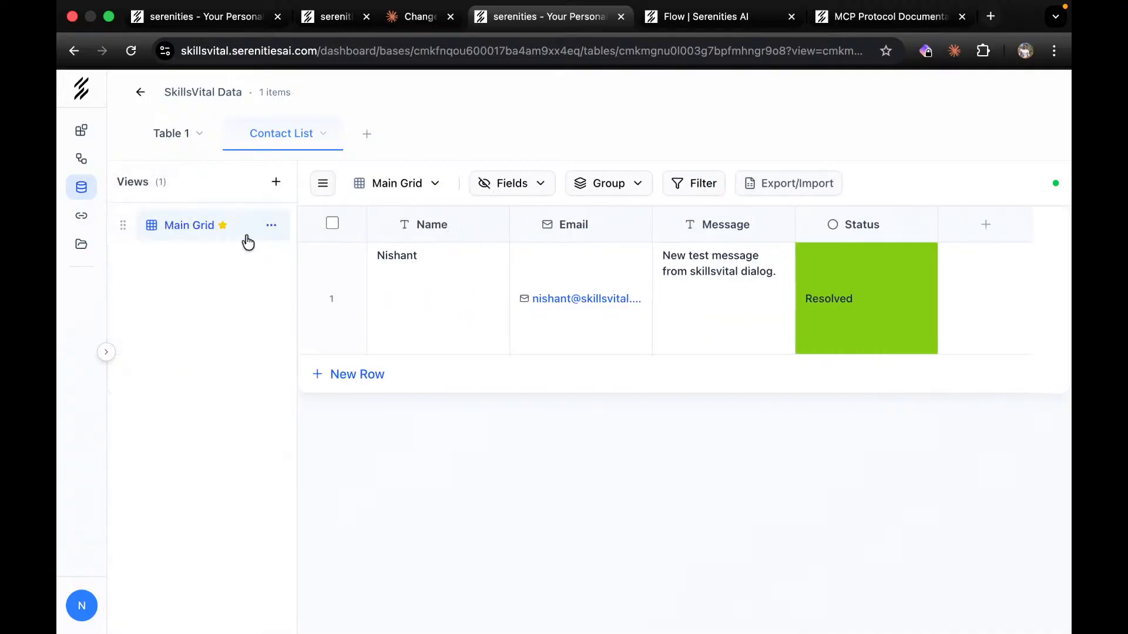
{"action": "left_click", "coordinate": [276, 181]}
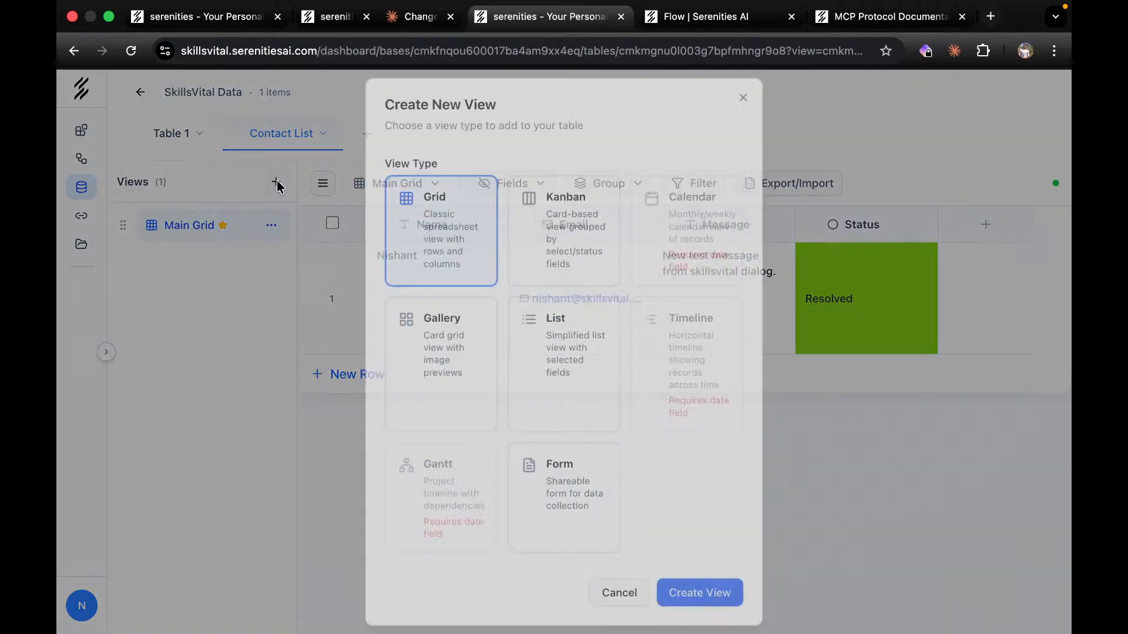
{"action": "left_click", "coordinate": [569, 252]}
{"action": "left_click", "coordinate": [714, 597]}
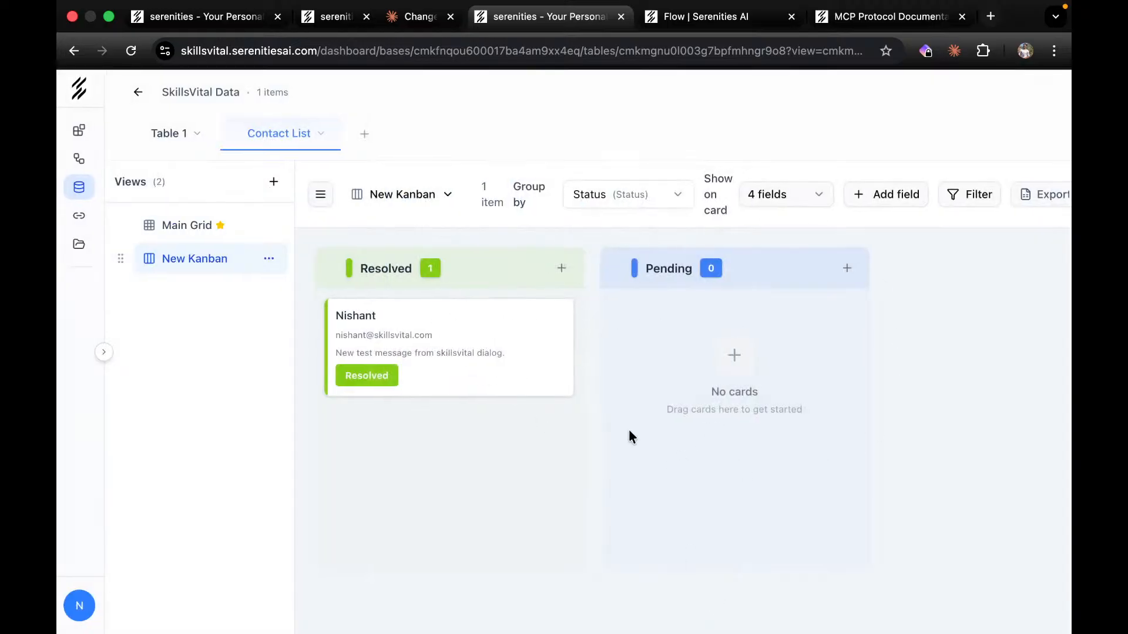
On the New Kanban board, move the contact card to Pending and back to Resolved, then return to Main Grid.
{"action": "left_click", "coordinate": [322, 200]}
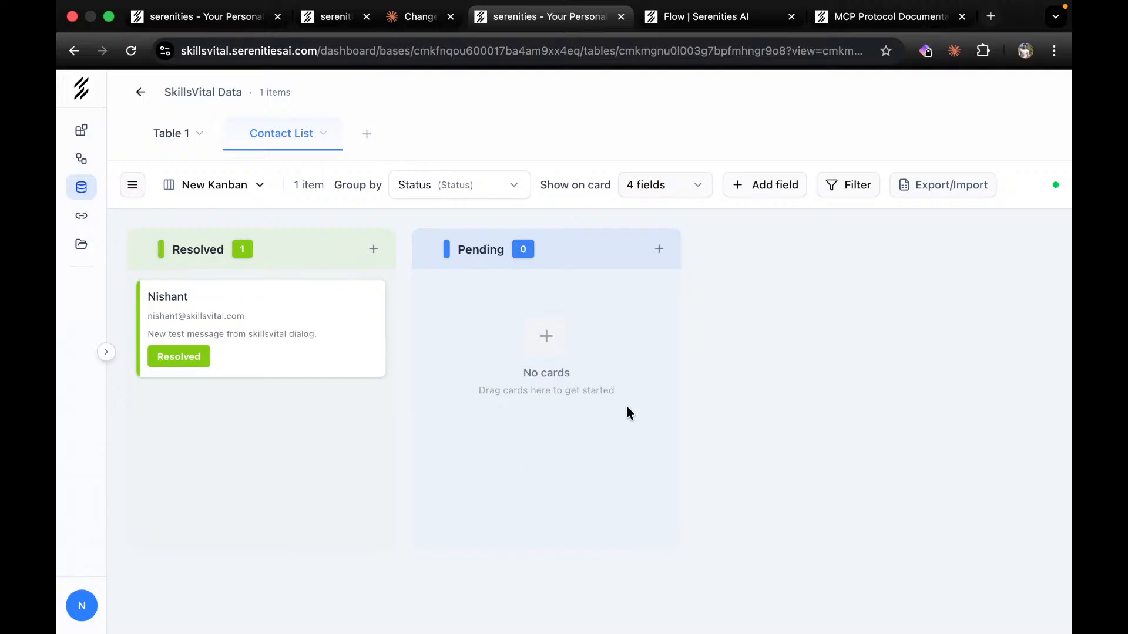
{"action": "left_click_drag", "start_coordinate": [277, 315], "coordinate": [528, 368]}
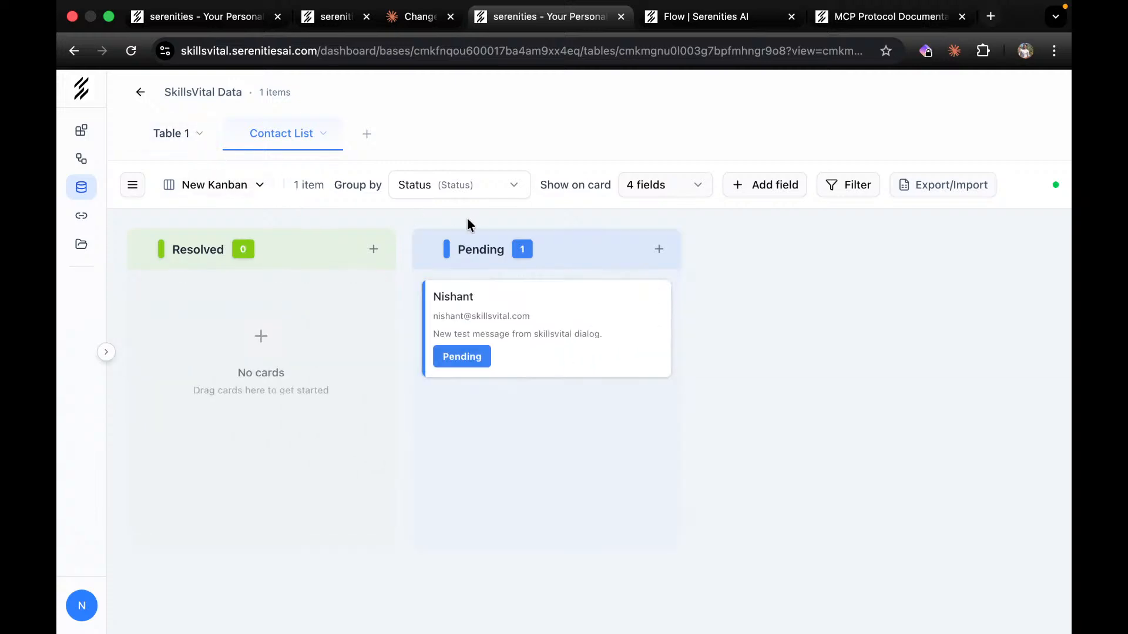
{"action": "left_click", "coordinate": [367, 133]}
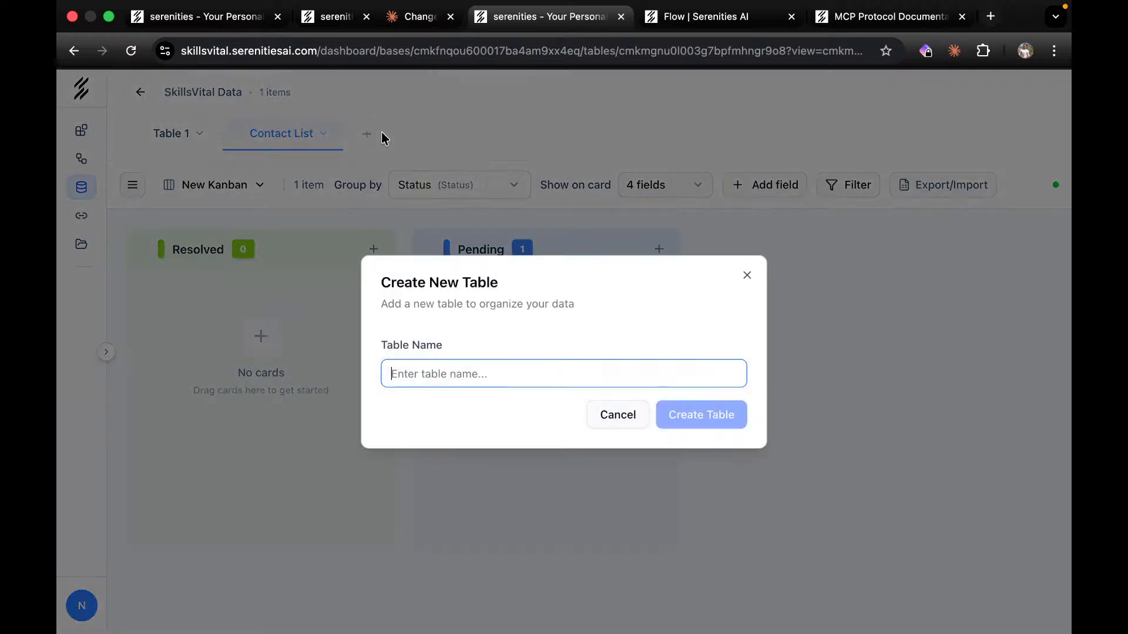
{"action": "left_click", "coordinate": [544, 159]}
{"action": "left_click", "coordinate": [134, 184]}
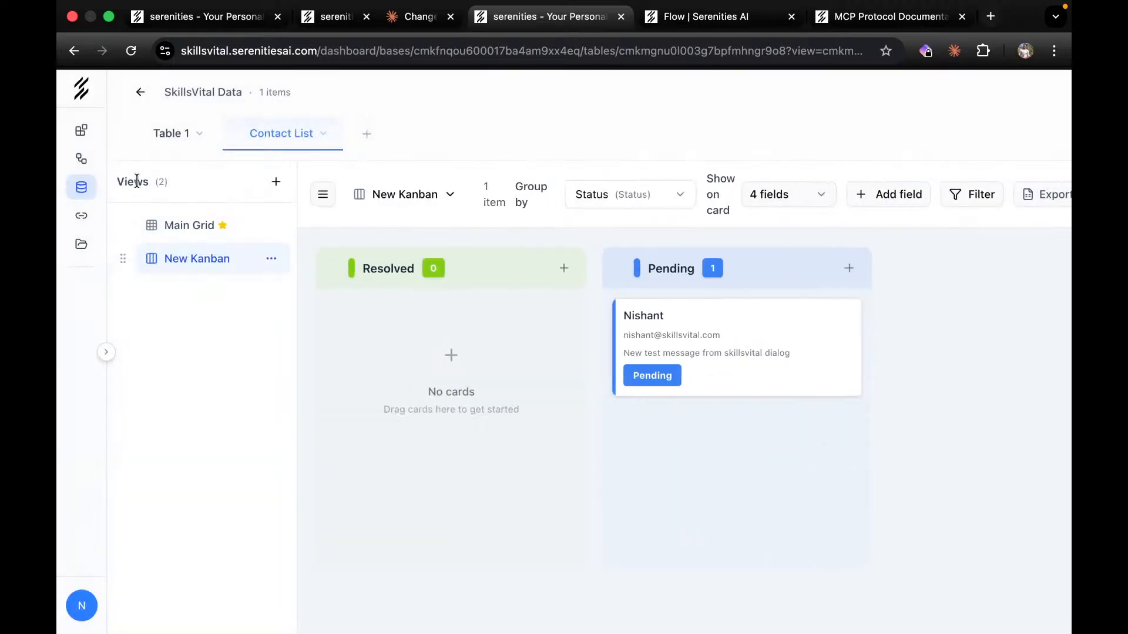
{"action": "left_click", "coordinate": [156, 222]}
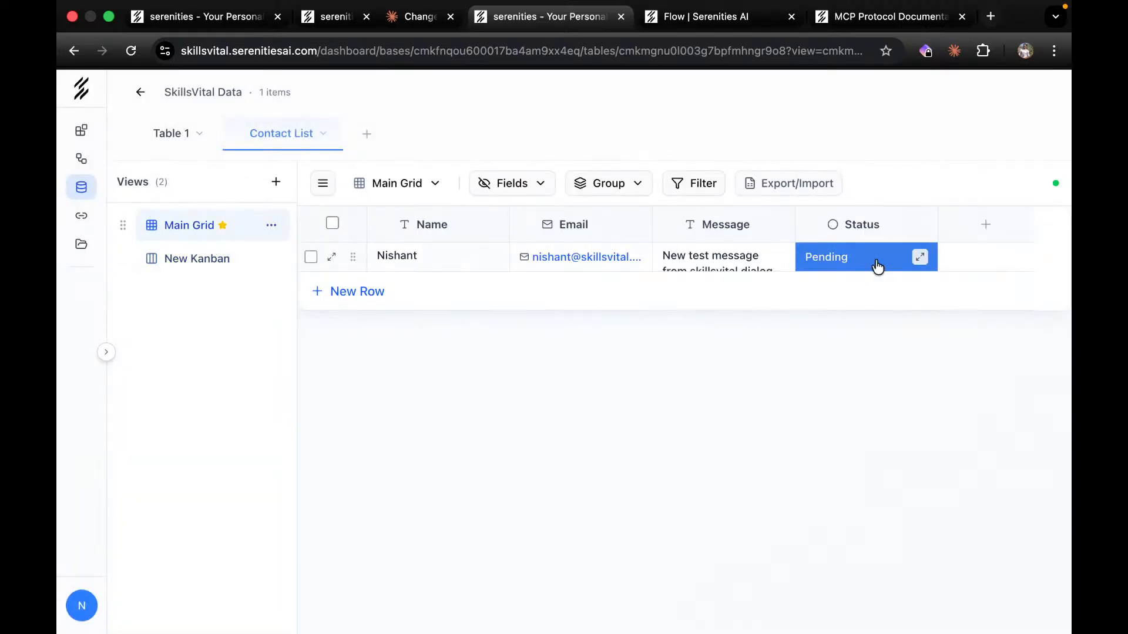
{"action": "left_click", "coordinate": [211, 260]}
{"action": "left_click_drag", "start_coordinate": [722, 352], "coordinate": [438, 353]}
{"action": "left_click_drag", "start_coordinate": [695, 352], "coordinate": [279, 355]}
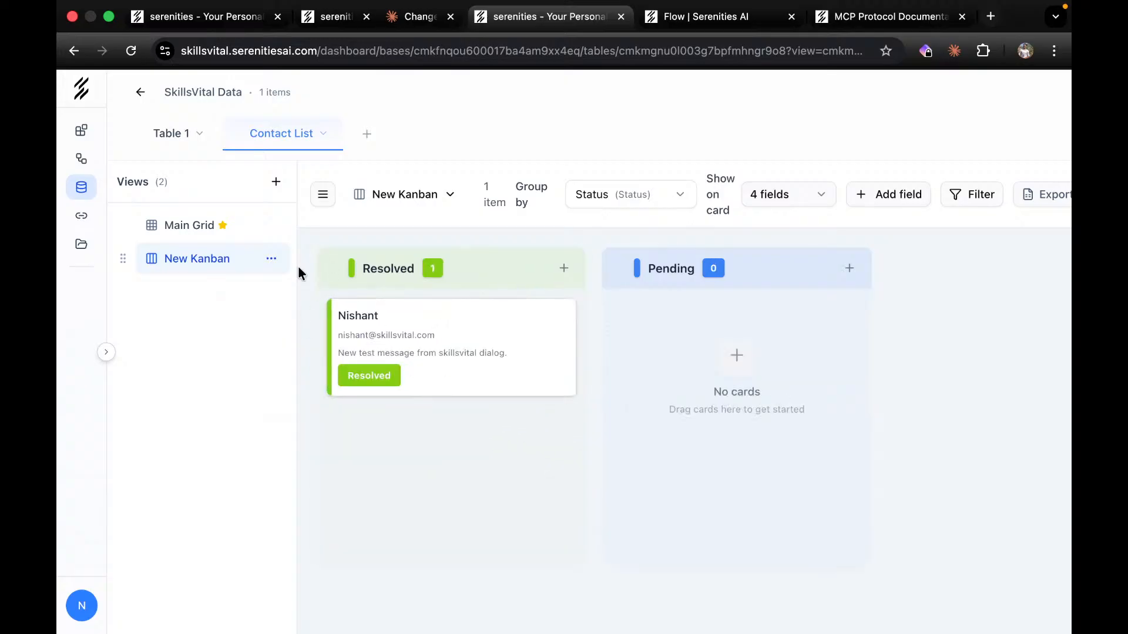
{"action": "left_click", "coordinate": [156, 229]}
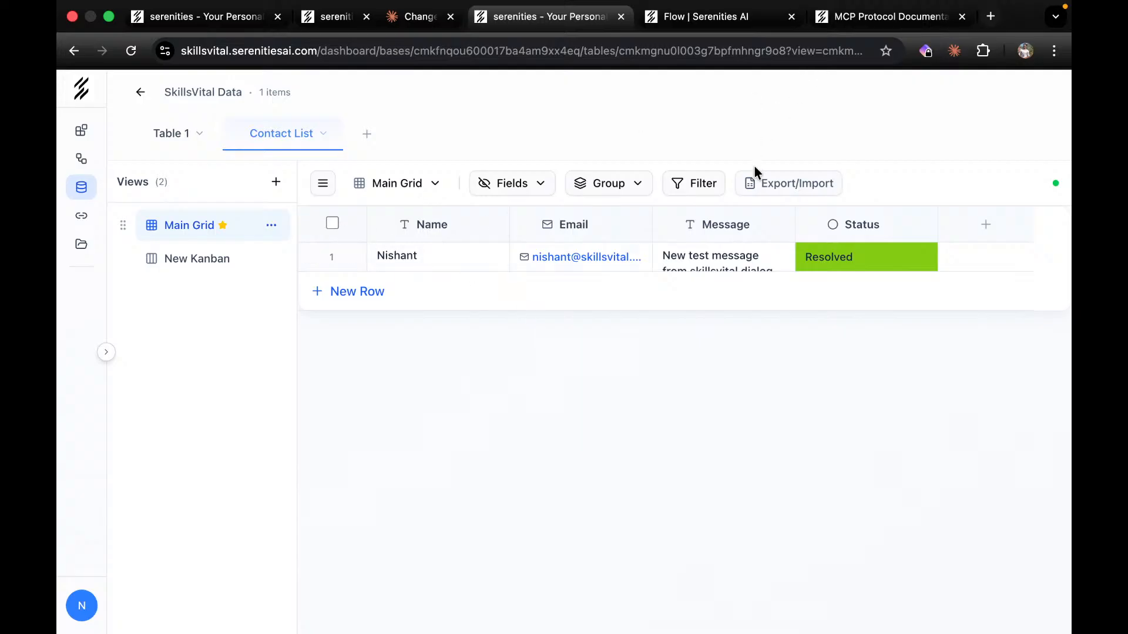
Draft a Claude request to change the Contact Me button's background colour to blue.
{"action": "left_click", "coordinate": [688, 18]}
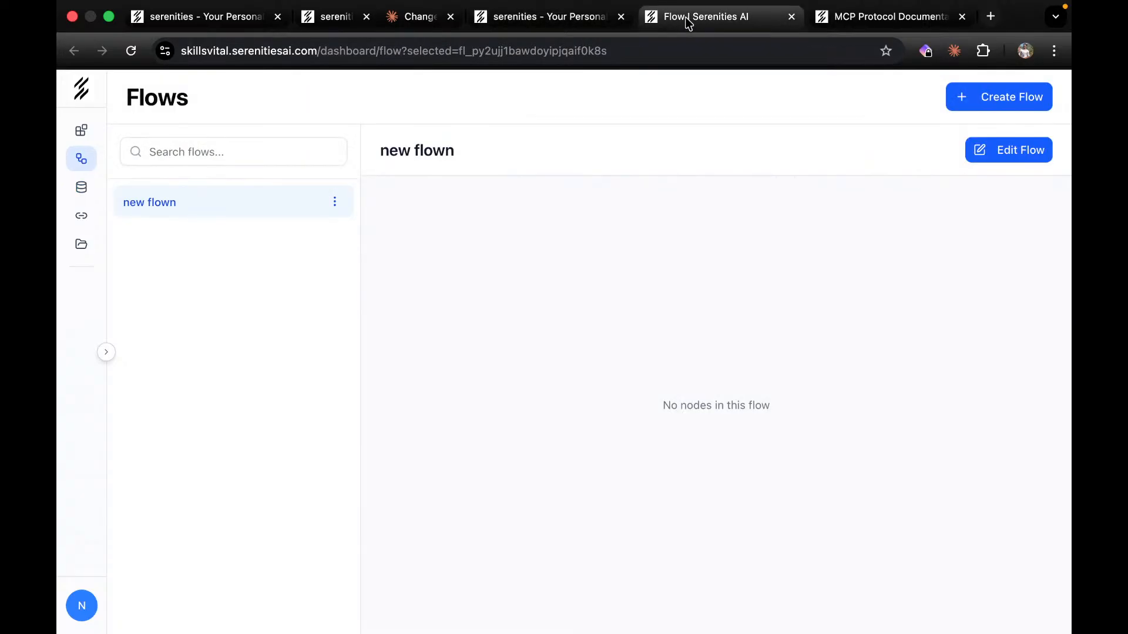
{"action": "left_click", "coordinate": [883, 16]}
{"action": "left_click", "coordinate": [416, 18]}
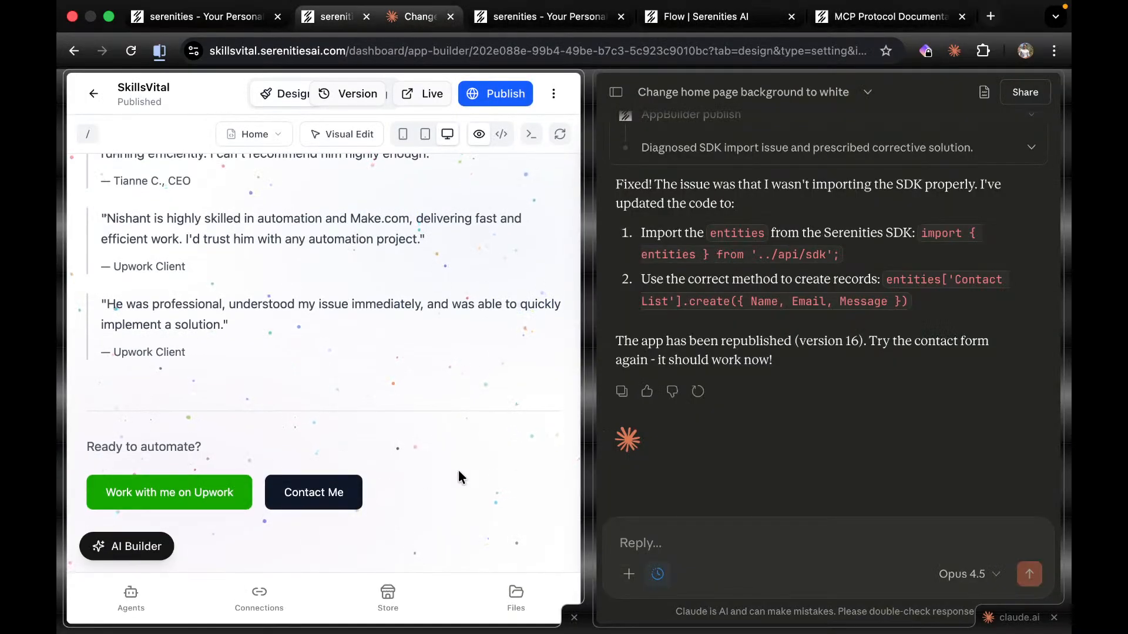
{"action": "scroll", "coordinate": [503, 463], "scroll_direction": "up", "scroll_amount": 5}
{"action": "scroll", "coordinate": [502, 463], "scroll_direction": "down", "scroll_amount": 5}
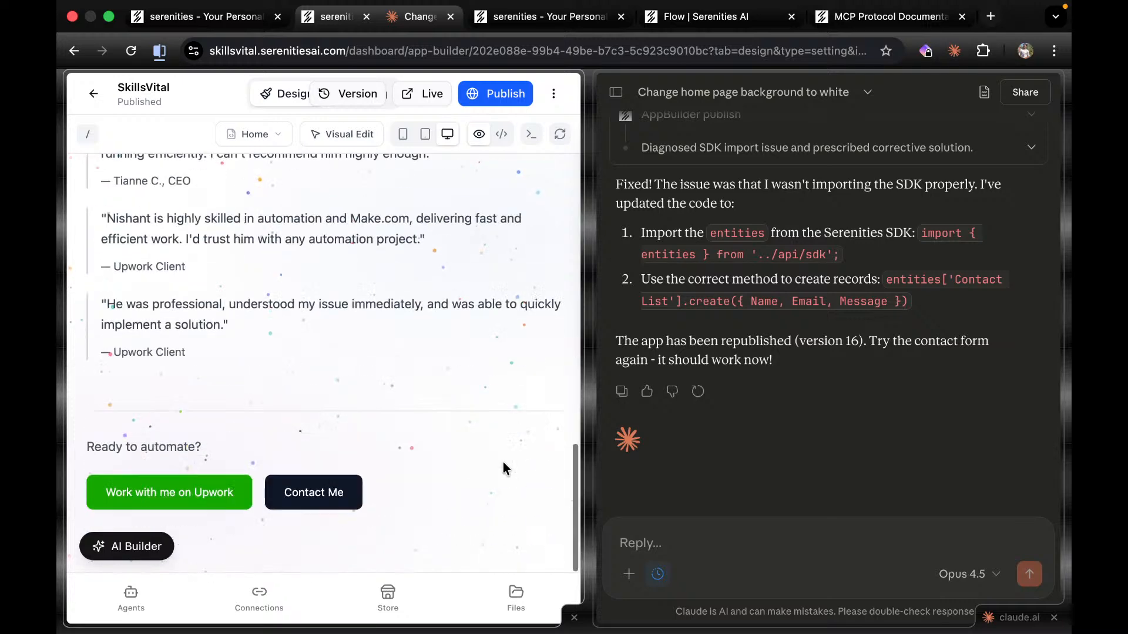
{"action": "left_click", "coordinate": [733, 546]}
{"action": "type", "text": "LEts"}
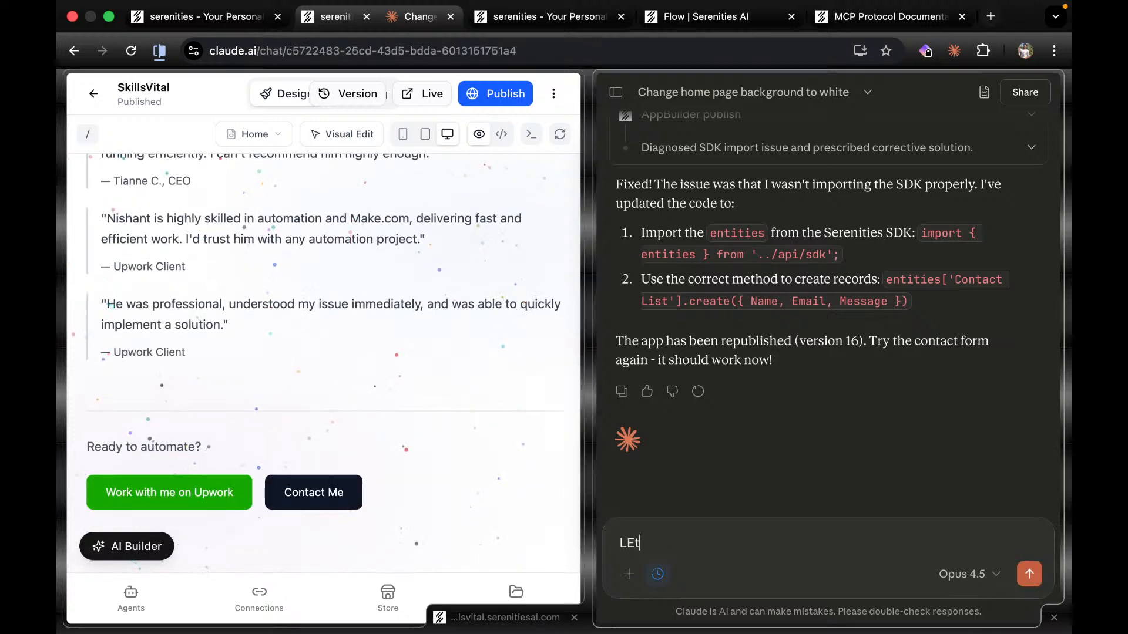
{"action": "type", "text": "nge the color of cont"}
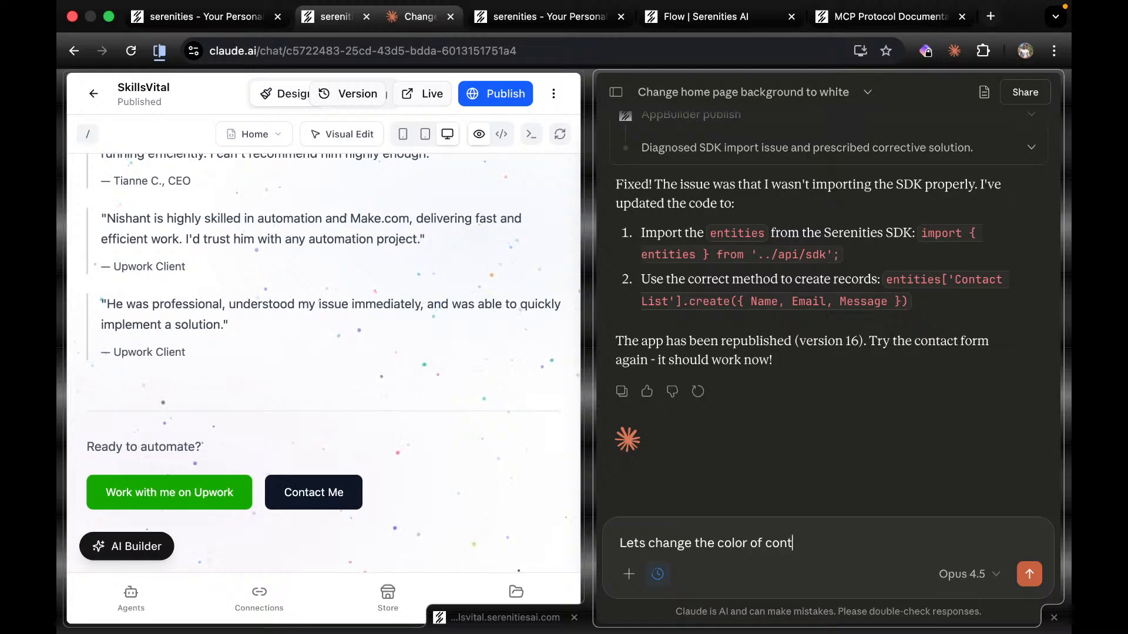
{"action": "type", "text": "ac tme"}
{"action": "key", "text": "BackSpace"}
{"action": "key", "text": "BackSpace"}
{"action": "key", "text": "BackSpace"}
{"action": "key", "text": "BackSpace"}
{"action": "type", "text": "t bue buttose background"}
{"action": "key", "text": "shift+Return"}
Send the blue-button request, let Claude apply bg-blue-600, and publish SkillsVital as version 17.
{"action": "left_click", "coordinate": [1029, 574]}
{"action": "scroll", "coordinate": [513, 380], "scroll_direction": "up", "scroll_amount": 10}
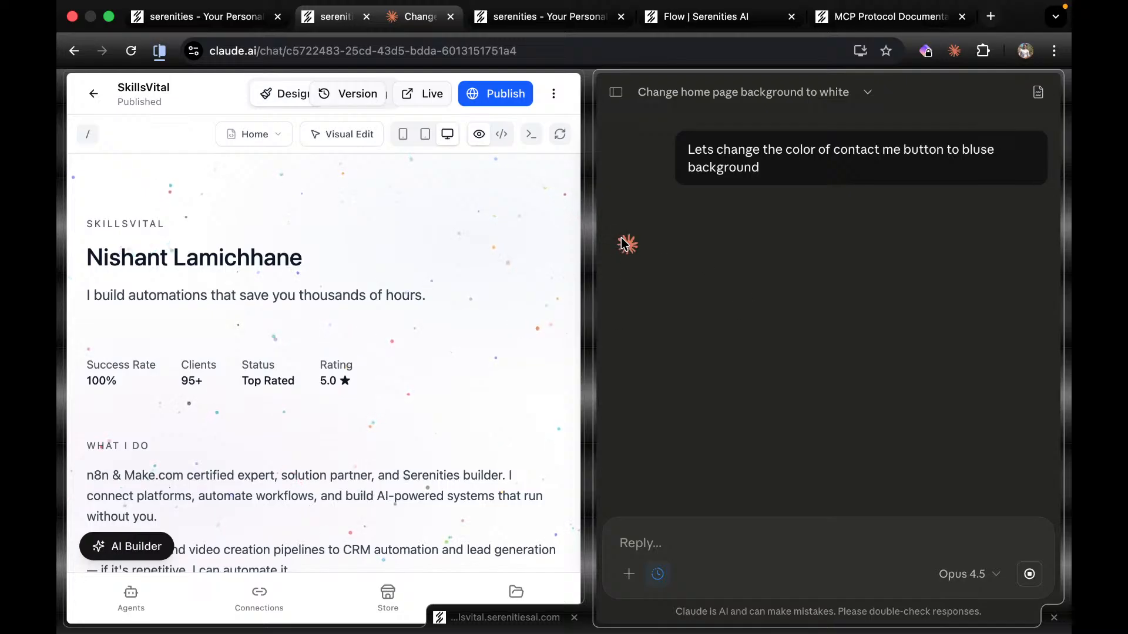
{"action": "scroll", "coordinate": [368, 420], "scroll_direction": "down", "scroll_amount": 5}
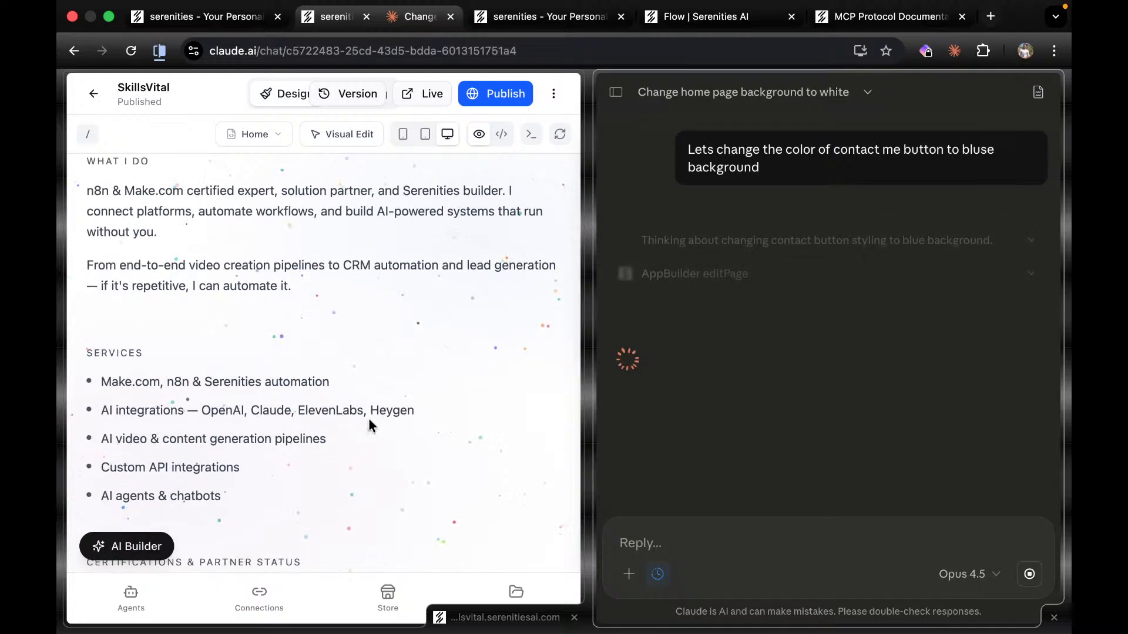
{"action": "scroll", "coordinate": [369, 419], "scroll_direction": "down", "scroll_amount": 10}
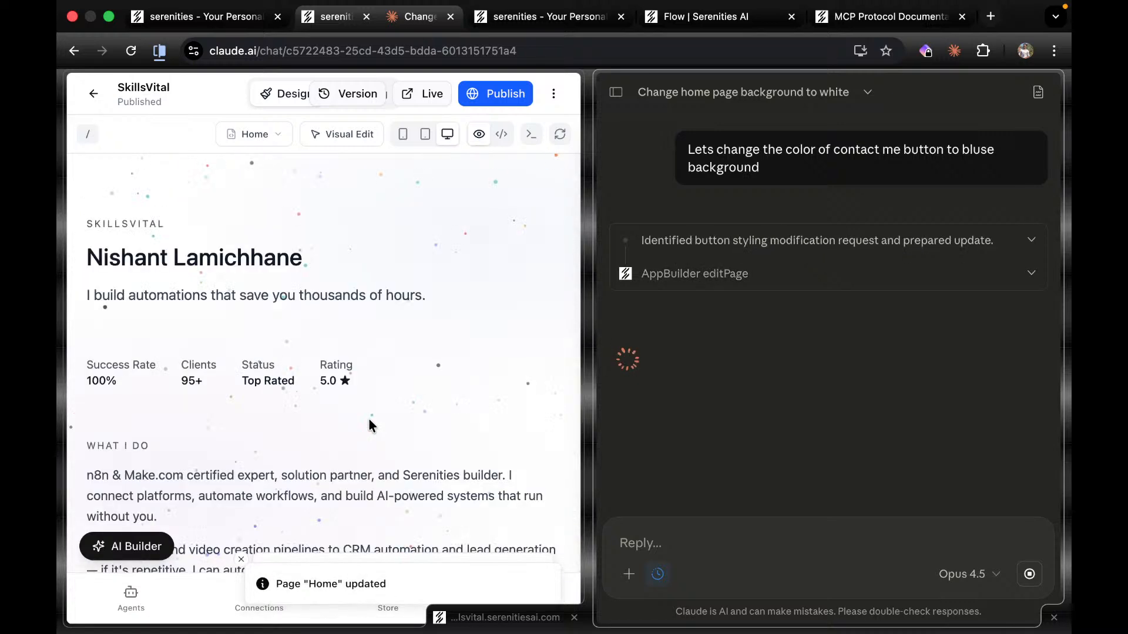
{"action": "scroll", "coordinate": [369, 420], "scroll_direction": "down", "scroll_amount": 15}
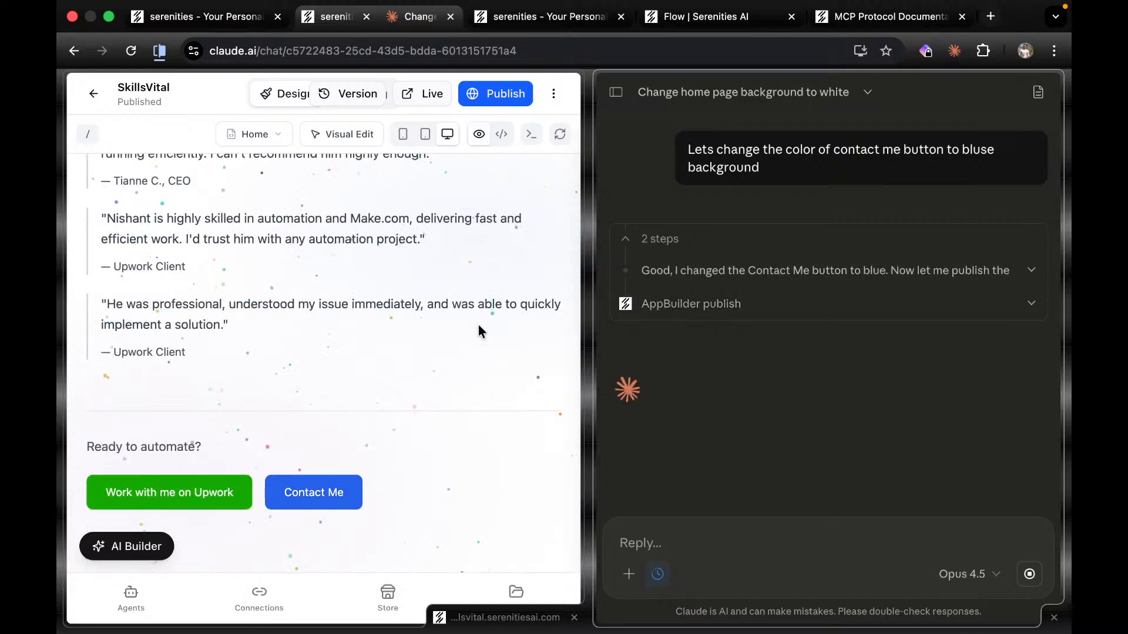
{"action": "left_click", "coordinate": [505, 94]}
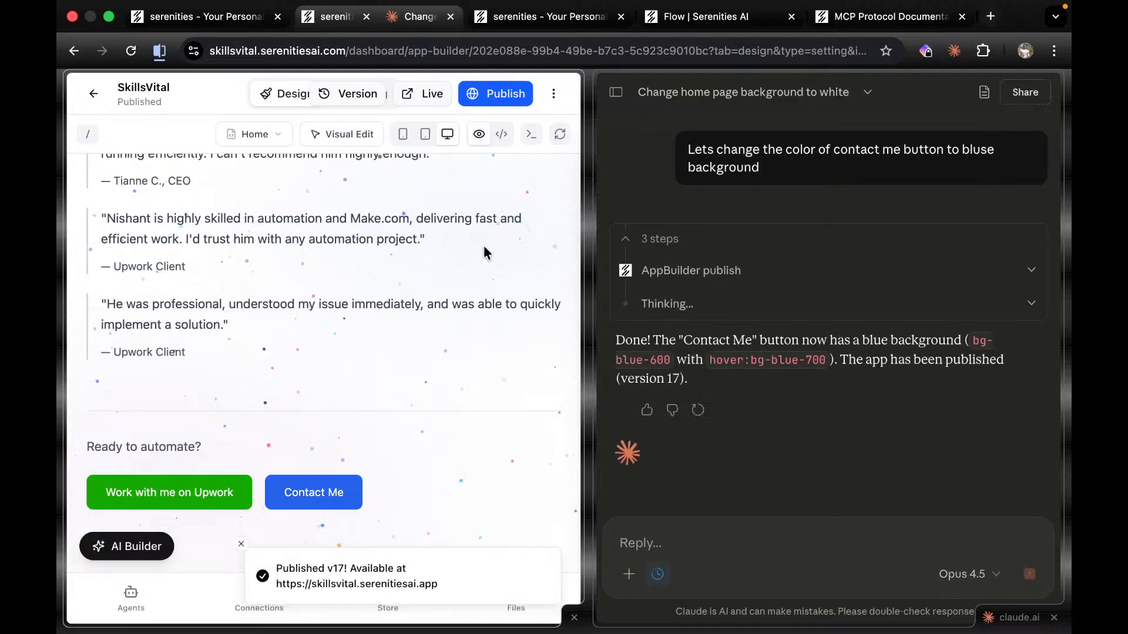
{"action": "key", "text": "super+space"}
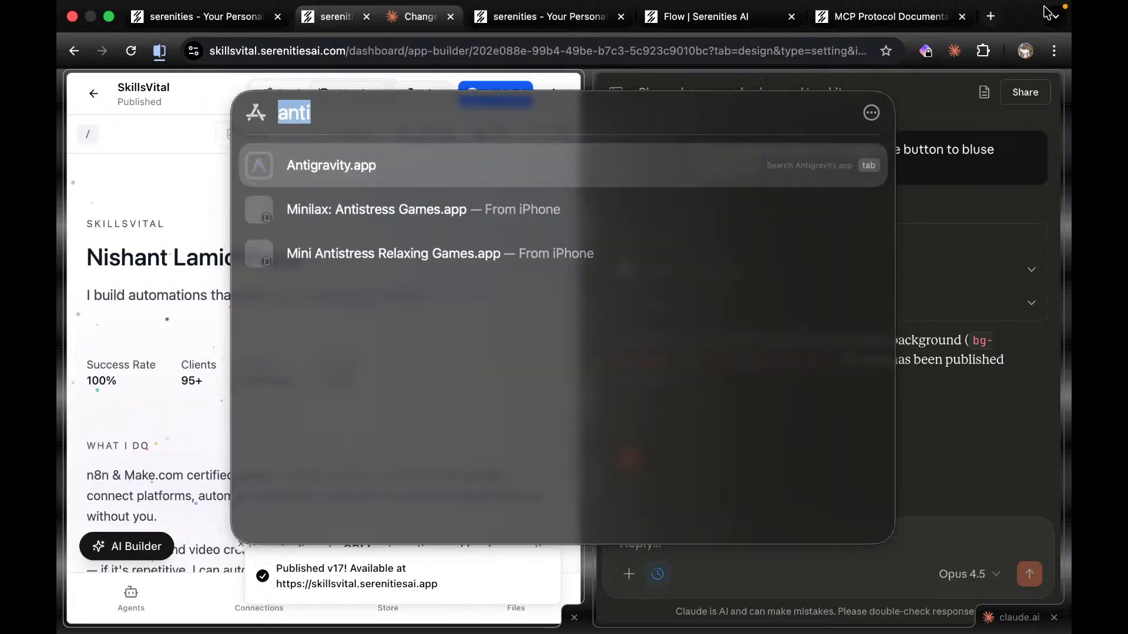
Load skillsvital.com in a new tab and open its Get in Touch form.
{"action": "left_click", "coordinate": [991, 18]}
{"action": "type", "text": "ski"}
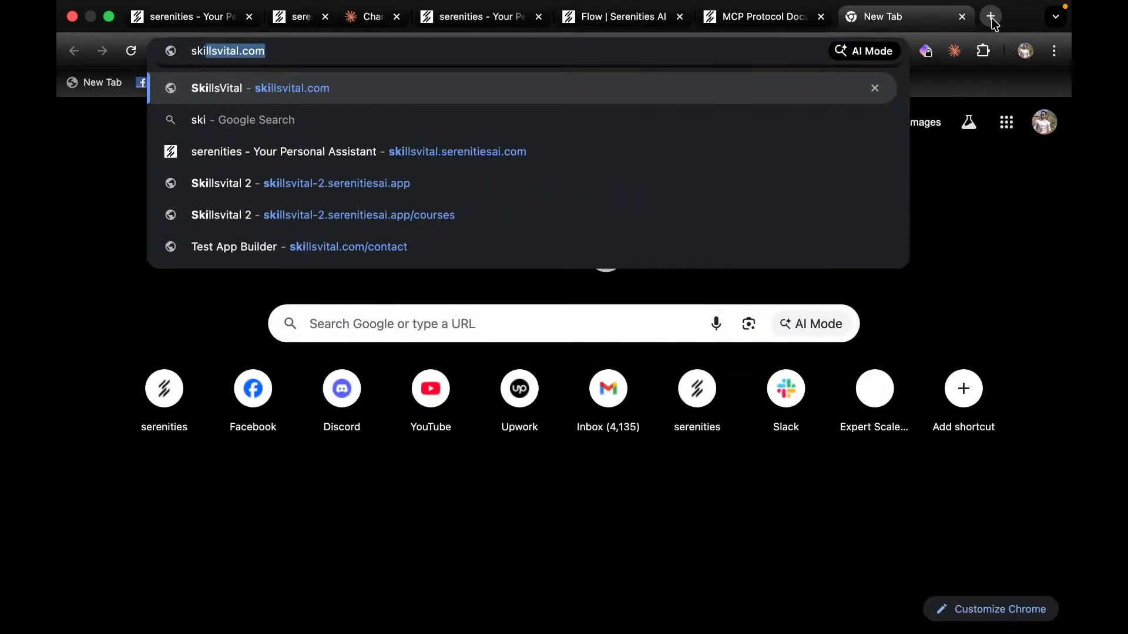
{"action": "key", "text": "Return"}
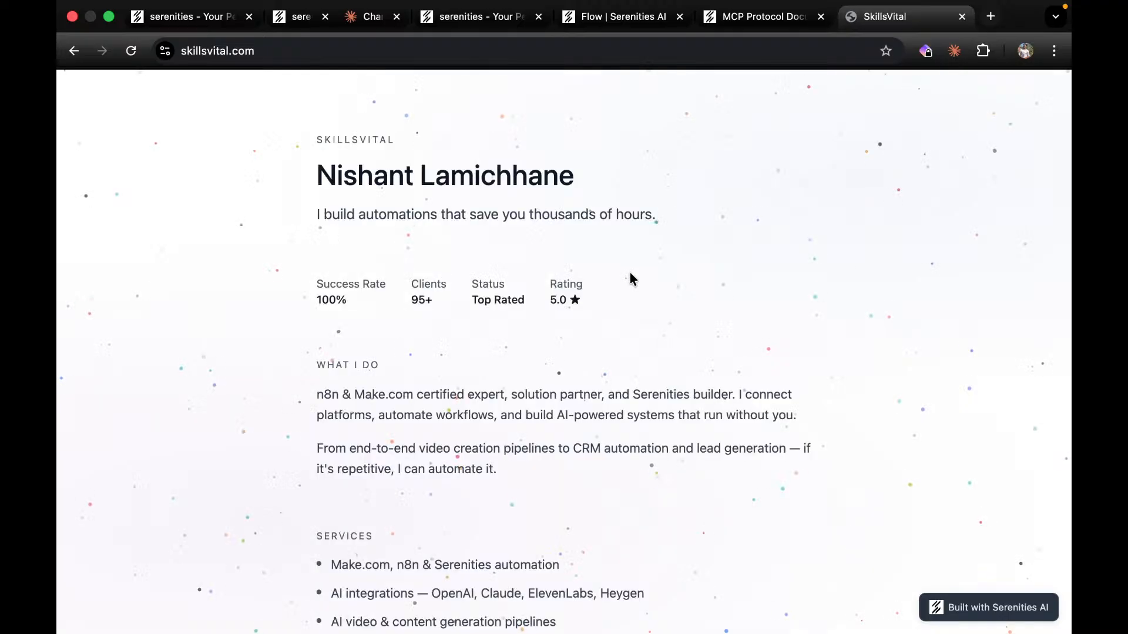
{"action": "scroll", "coordinate": [586, 398], "scroll_direction": "down", "scroll_amount": 20}
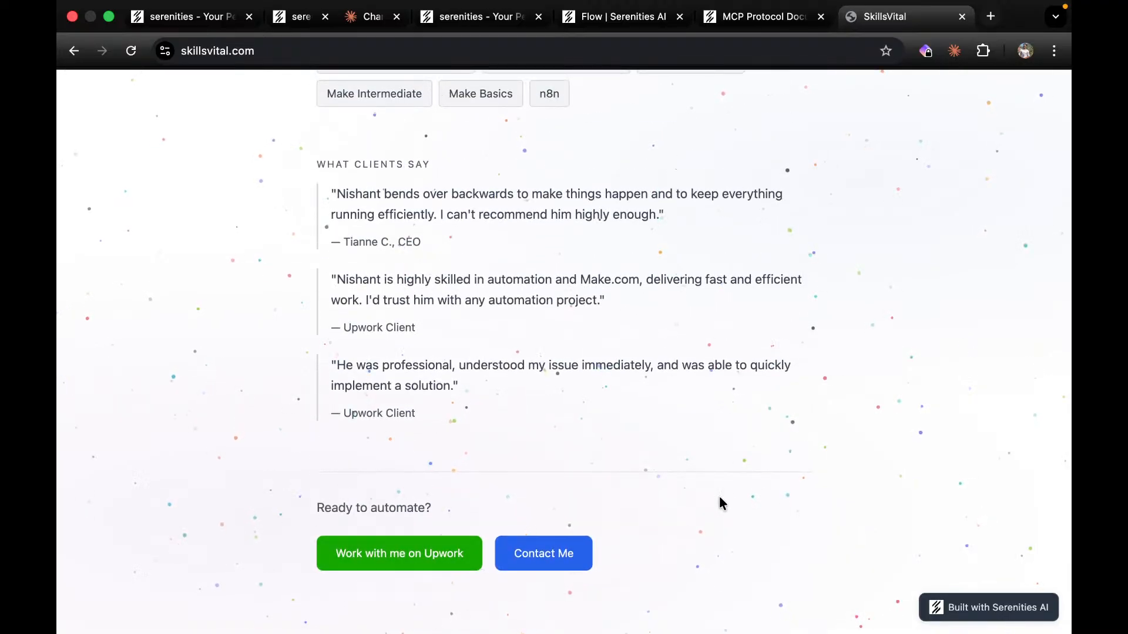
{"action": "left_click", "coordinate": [555, 563]}
Enter a sender name, e-mail and a message asking for an automation for a casino business.
{"action": "left_click", "coordinate": [569, 273]}
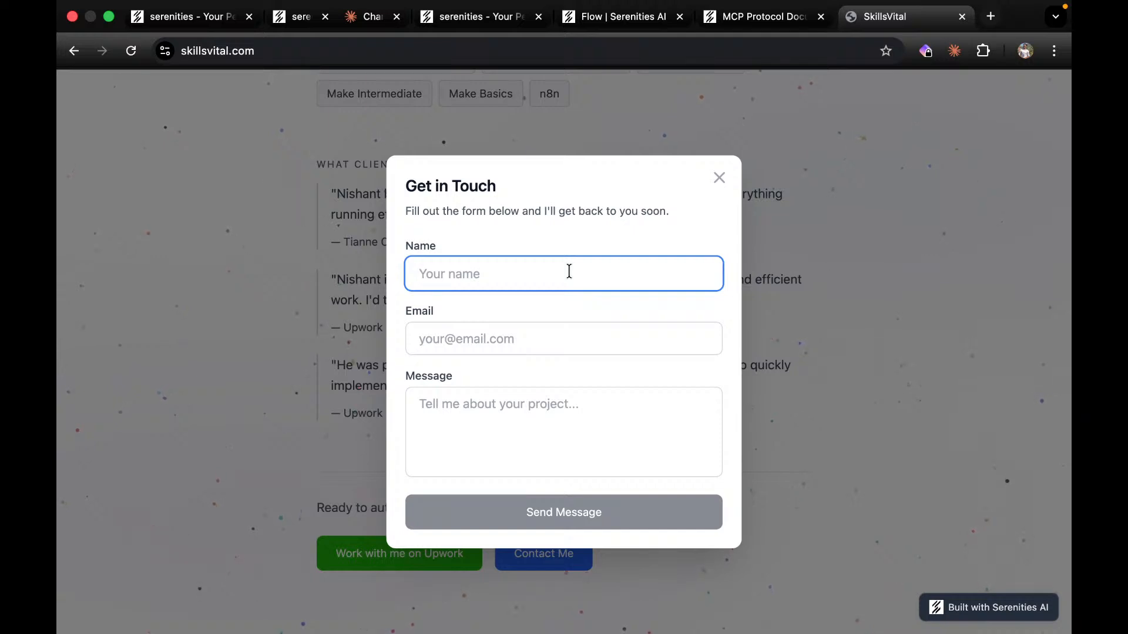
{"action": "type", "text": "Jame bO"}
{"action": "key", "text": "BackSpace"}
{"action": "key", "text": "BackSpace"}
{"action": "type", "text": "BOnd"}
{"action": "type", "text": "d"}
{"action": "left_click", "coordinate": [566, 338]}
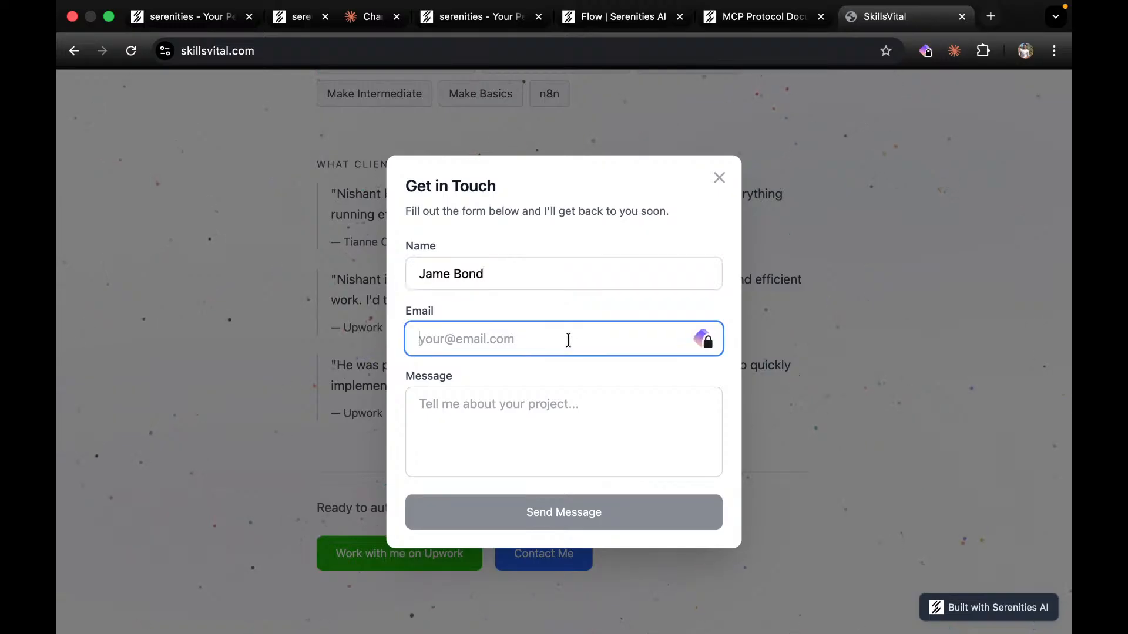
{"action": "type", "text": "d"}
{"action": "key", "text": "BackSpace"}
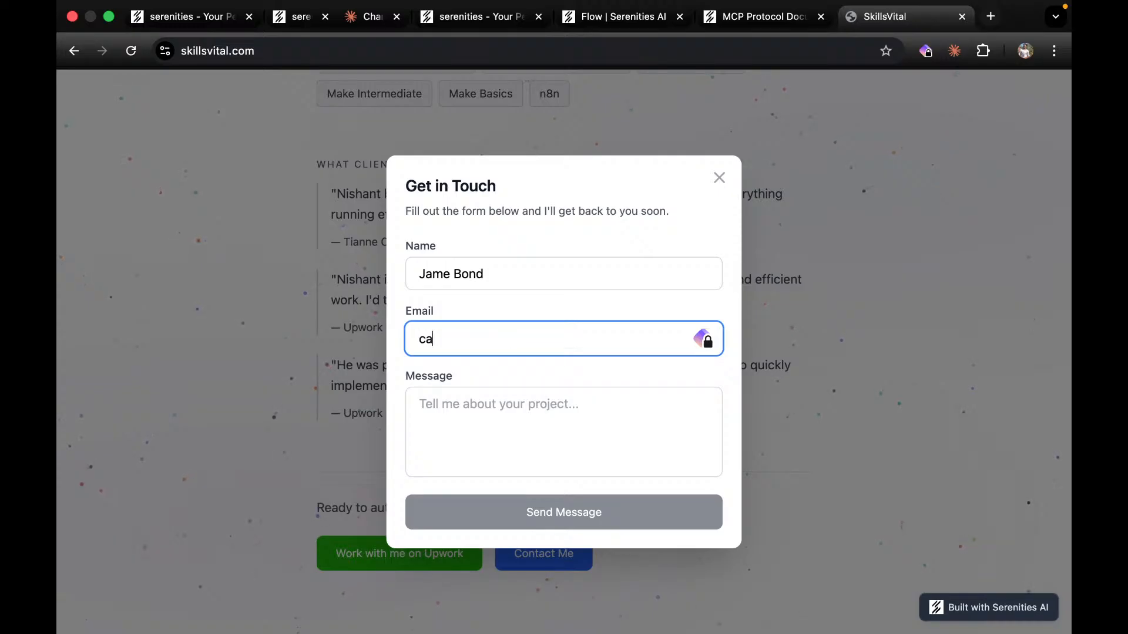
{"action": "key", "text": "Tab"}
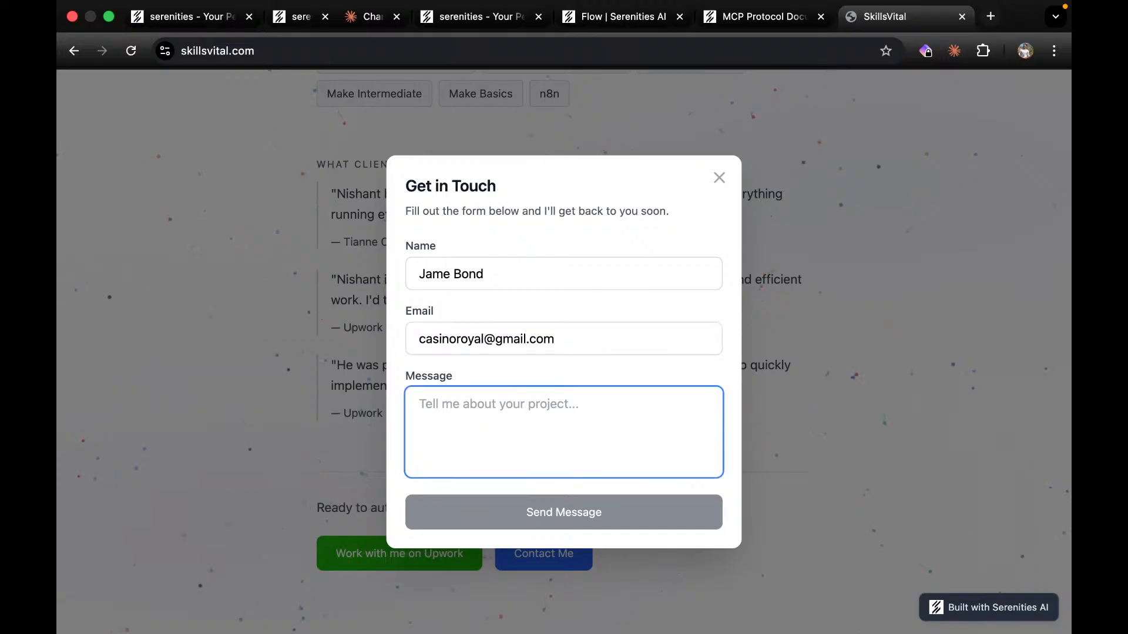
{"action": "type", "text": "Hi, Nish"}
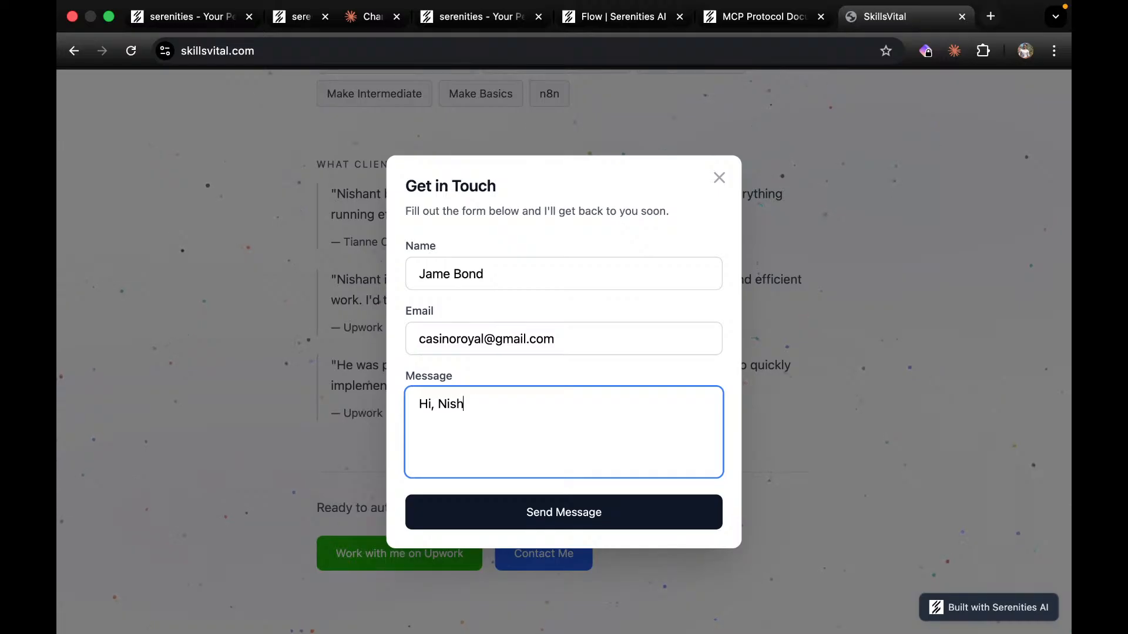
{"action": "type", "text": "atant, this is James Bo"}
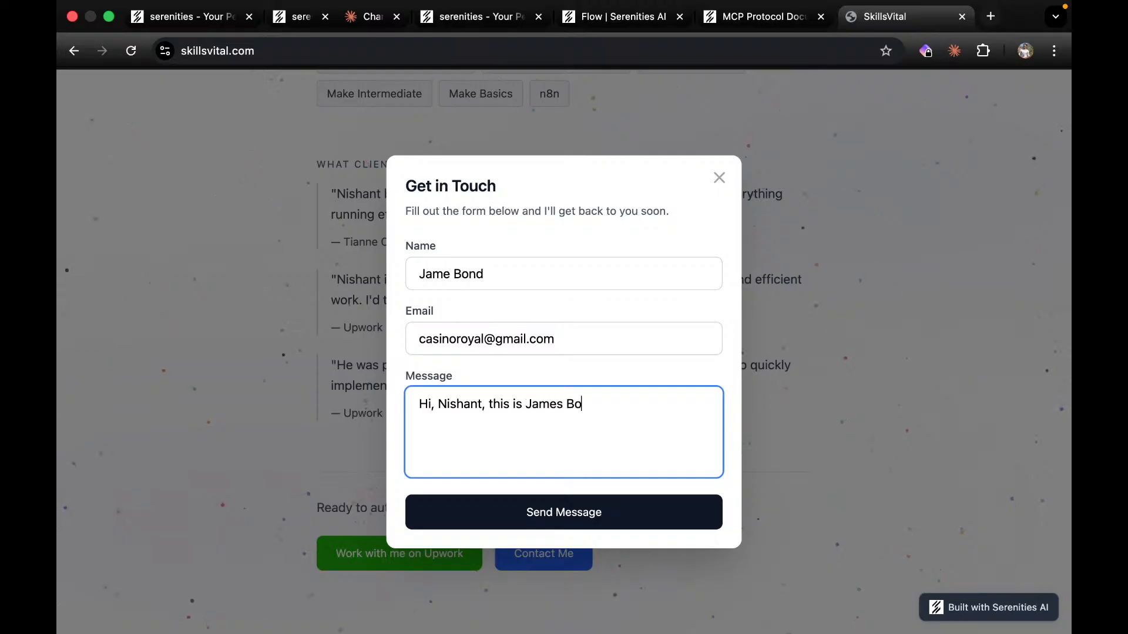
{"action": "type", "text": "nd, I woudl "}
{"action": "type", "text": "ke"}
{"action": "type", "text": "ike you"}
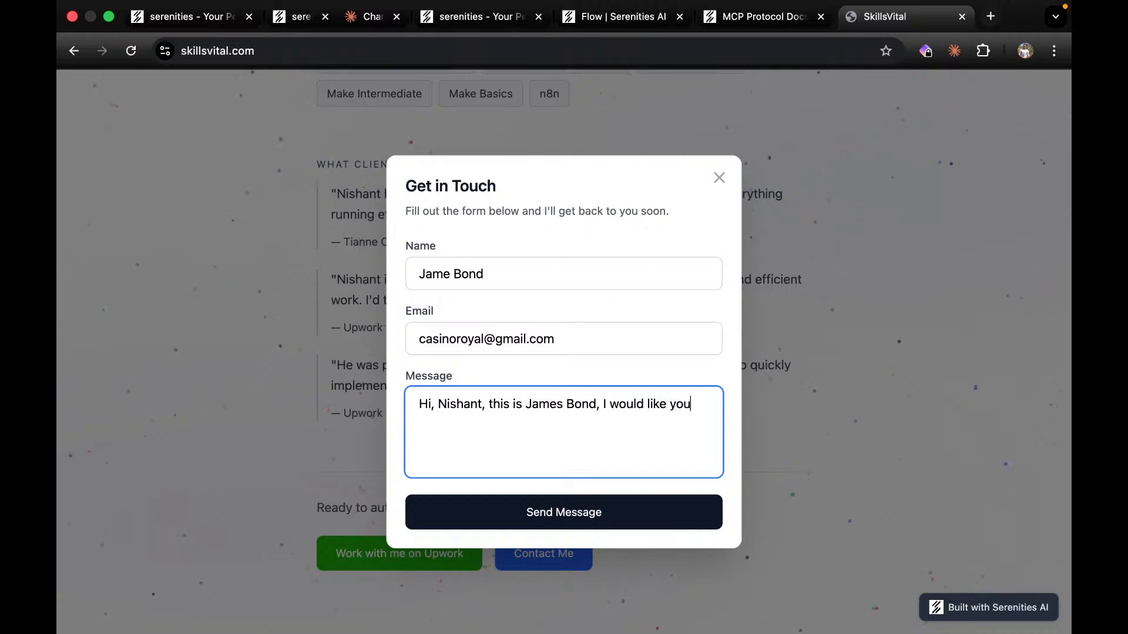
{"action": "type", "text": " to desing an automation for "}
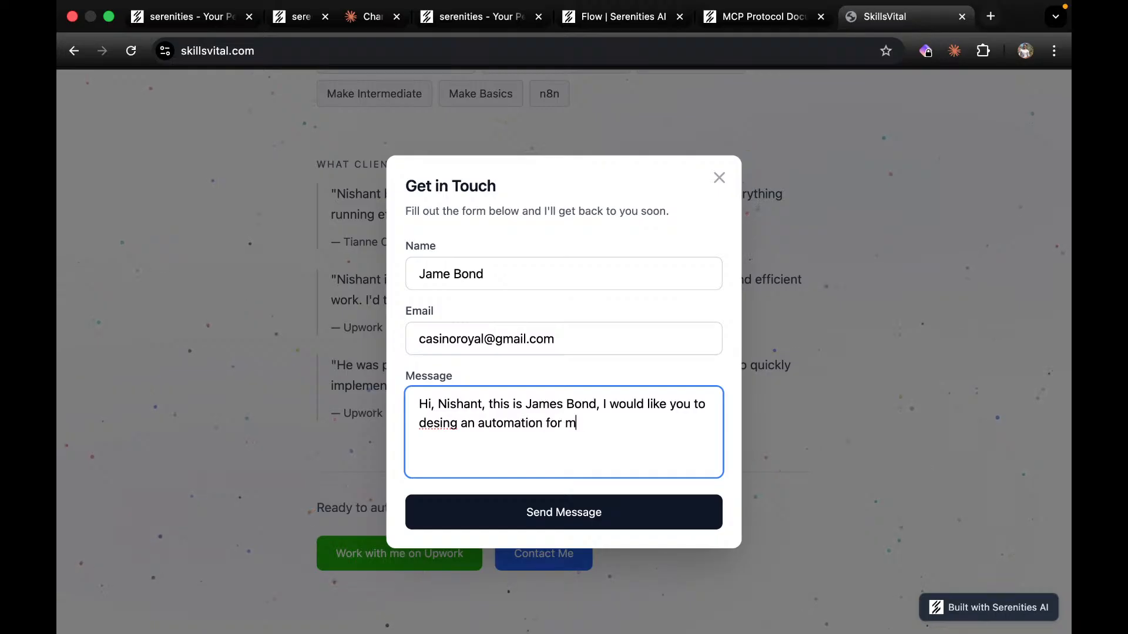
{"action": "type", "text": "my casino business."}
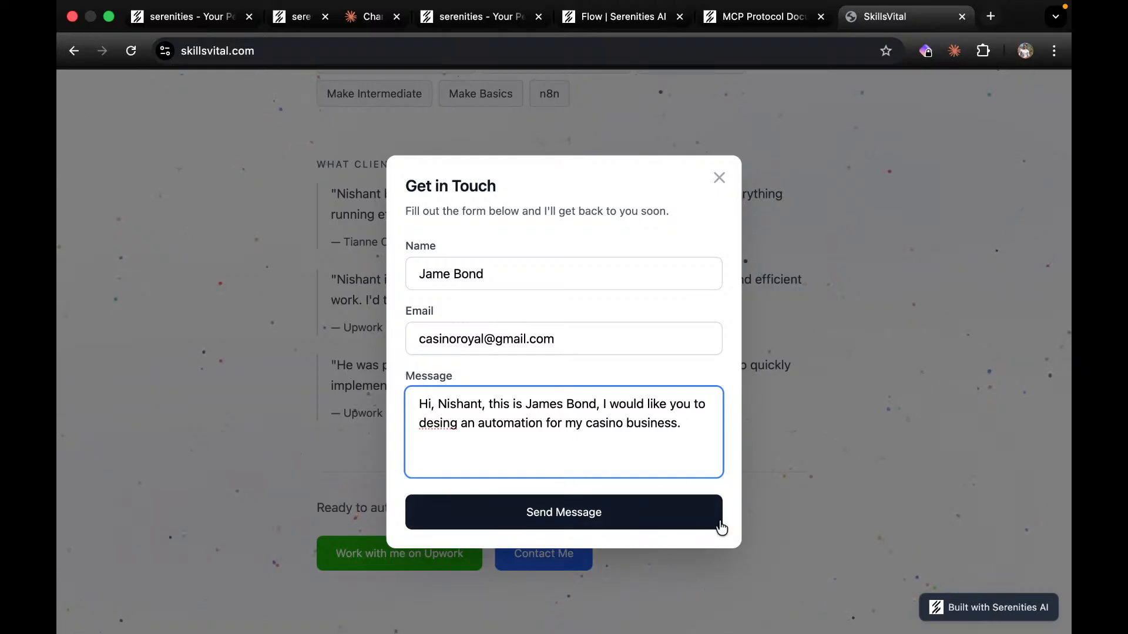
Submit the form, then select the 404 and form-submission errors in the DevTools Console.
{"action": "left_click", "coordinate": [599, 517]}
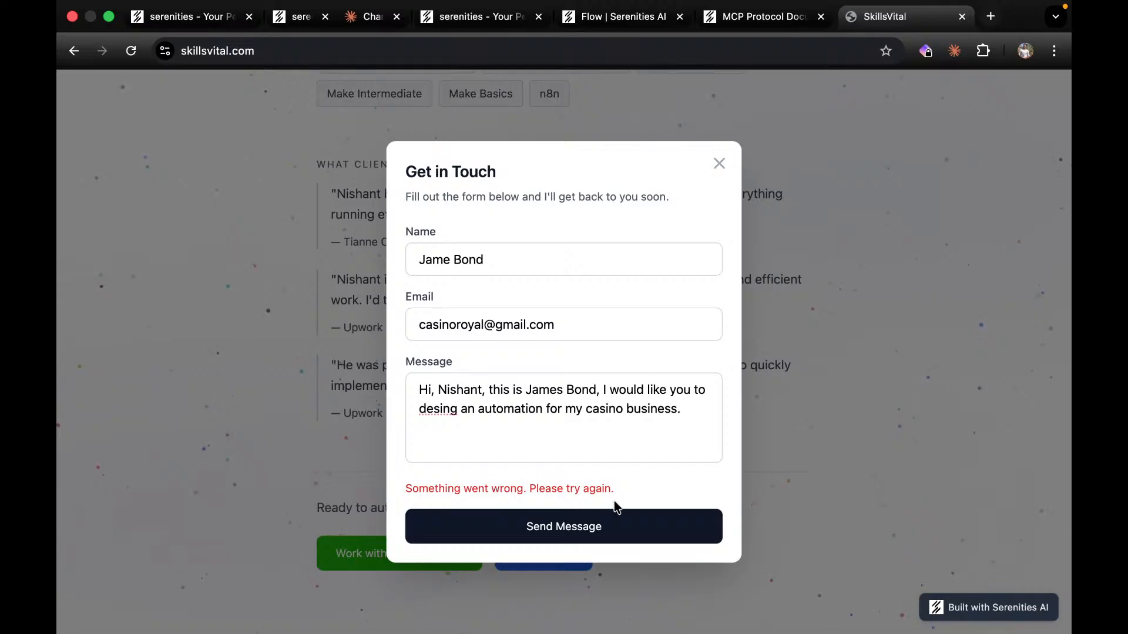
{"action": "right_click", "coordinate": [890, 390]}
{"action": "left_click", "coordinate": [928, 618]}
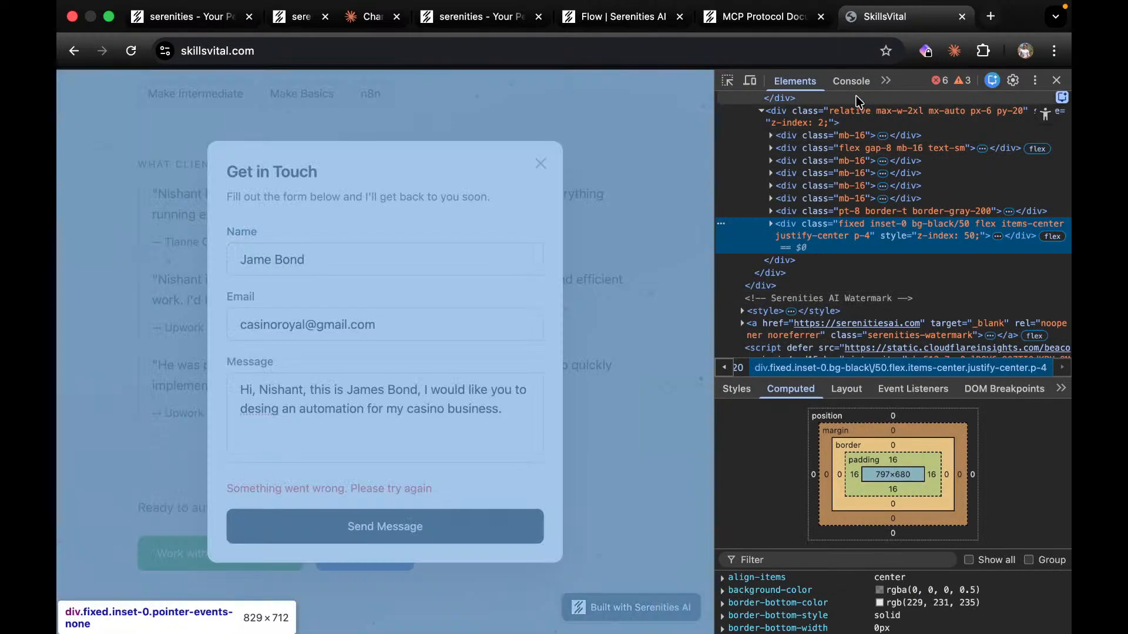
{"action": "left_click", "coordinate": [850, 82]}
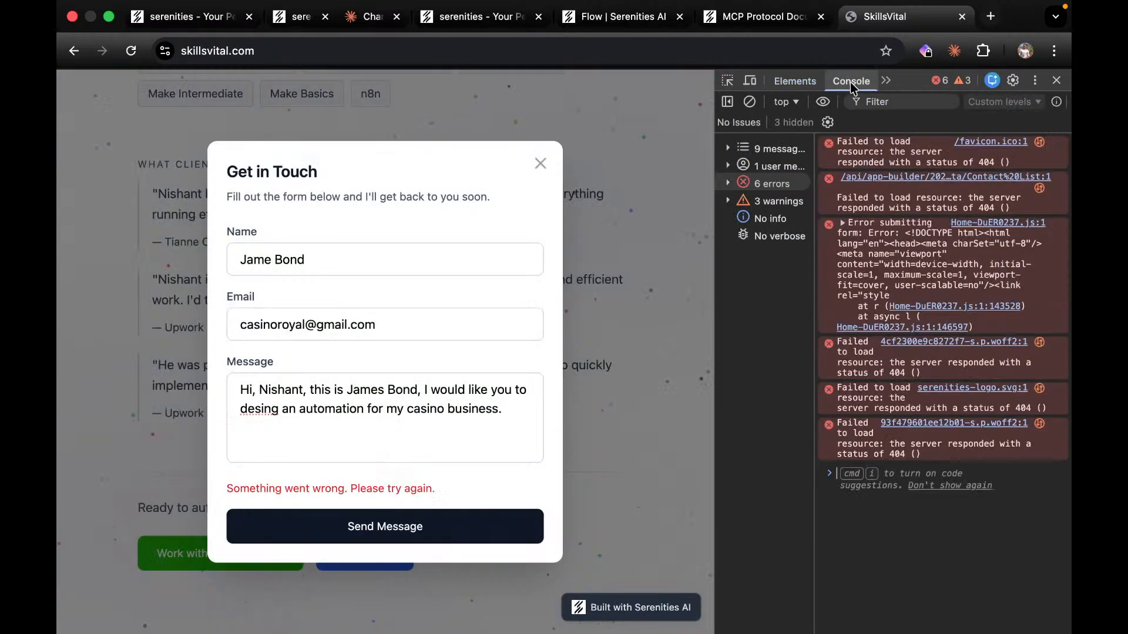
{"action": "left_click_drag", "start_coordinate": [956, 454], "coordinate": [841, 146]}
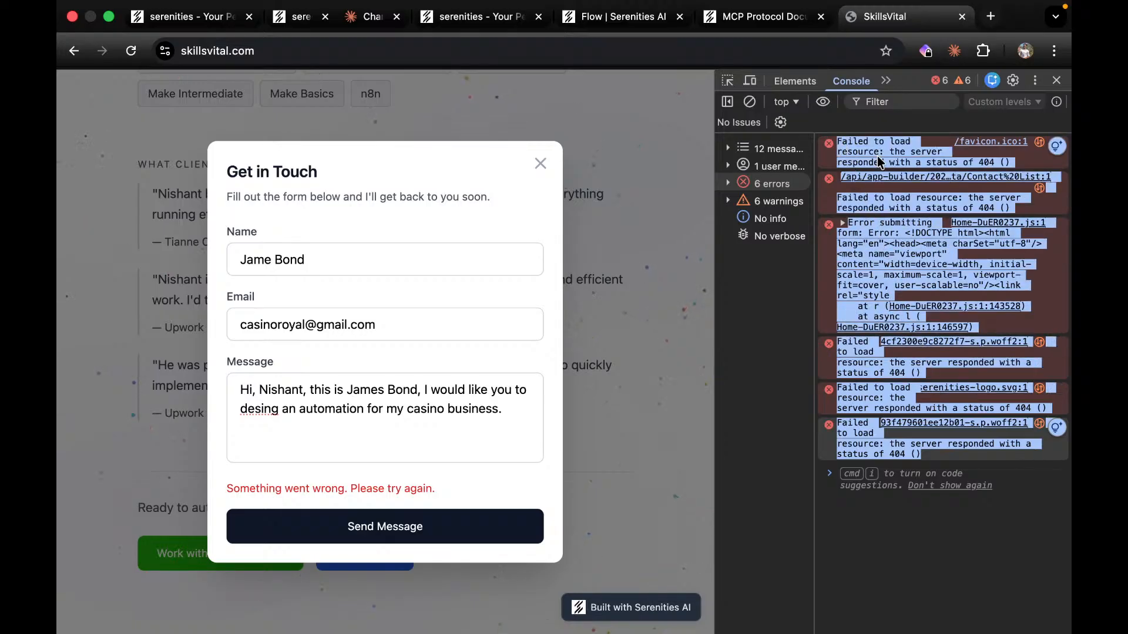
Send Claude the pasted console errors with a note that the published site's form gives an error.
{"action": "left_click", "coordinate": [301, 39]}
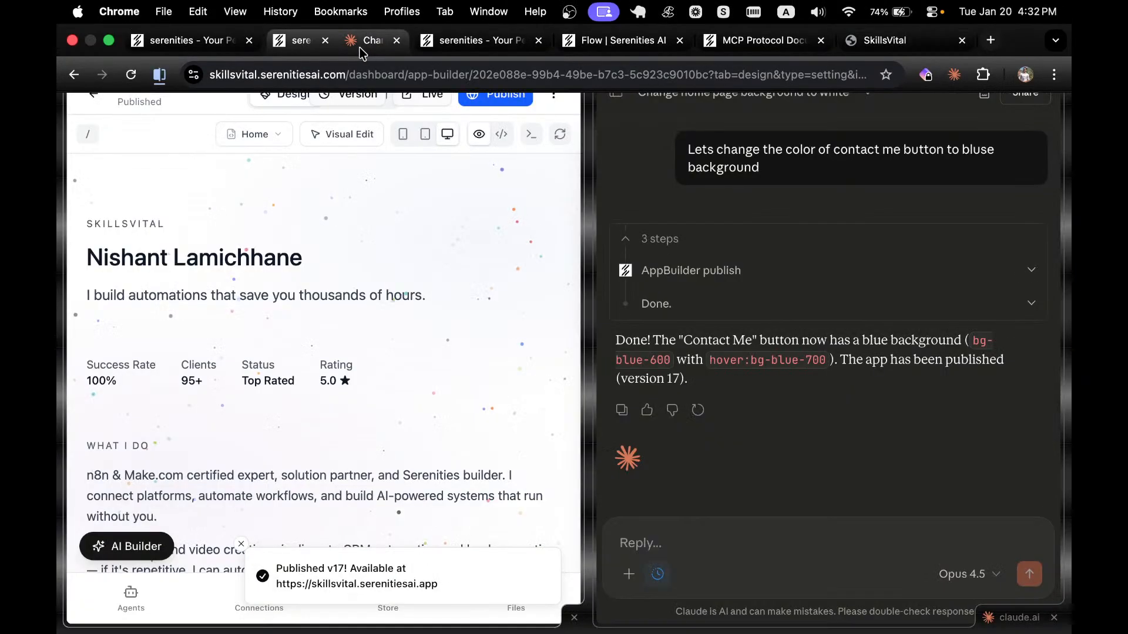
{"action": "left_click", "coordinate": [732, 539]}
{"action": "key", "text": "super+v"}
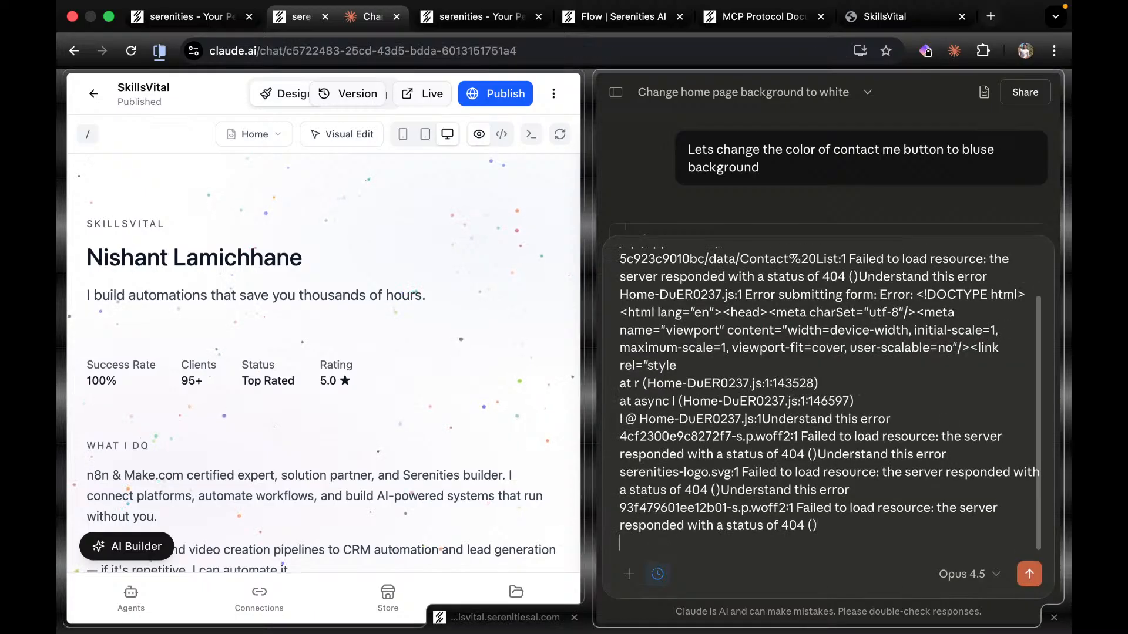
{"action": "type", "text": "I publ"}
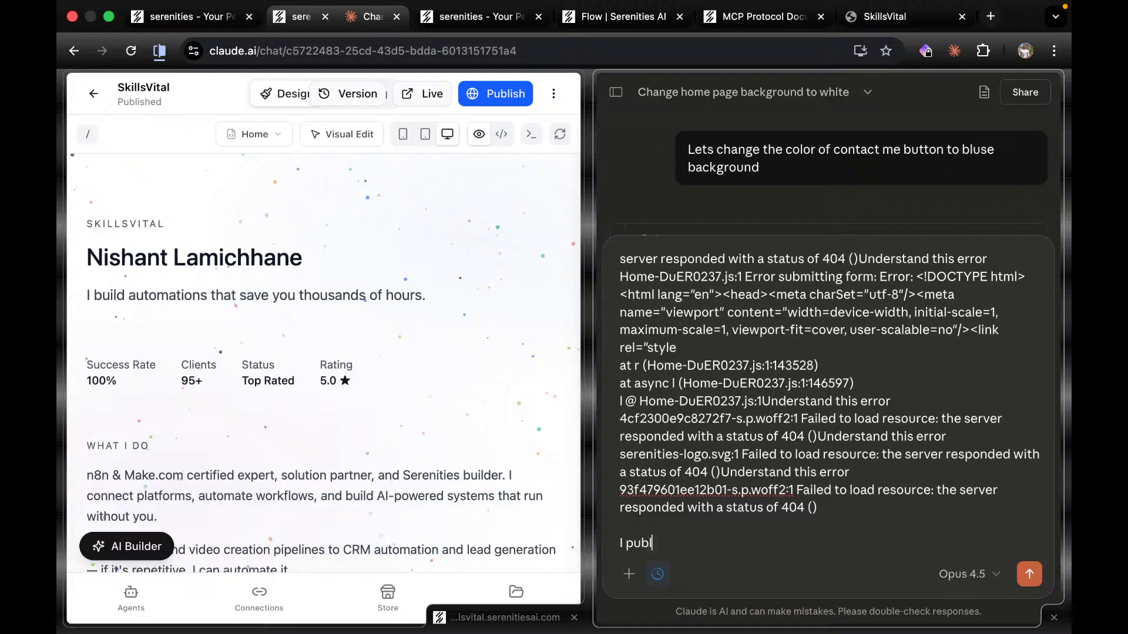
{"action": "type", "text": "ished the app an from the publc ur"}
{"action": "key", "text": "BackSpace"}
{"action": "type", "text": "ic url"}
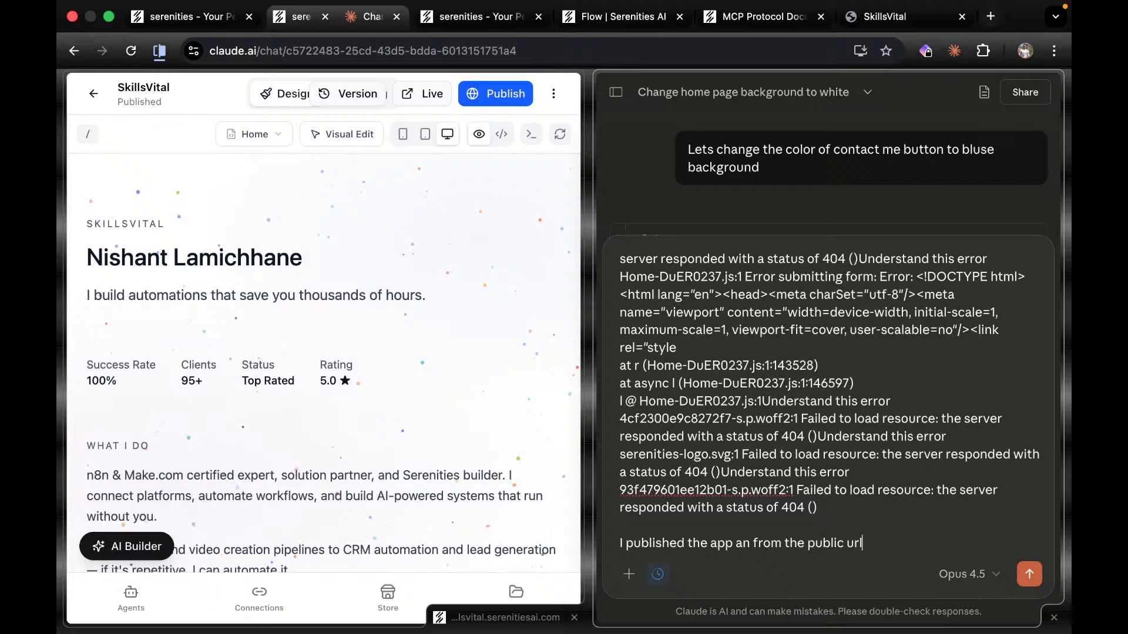
{"action": "type", "text": " i filled the form but it is giving"}
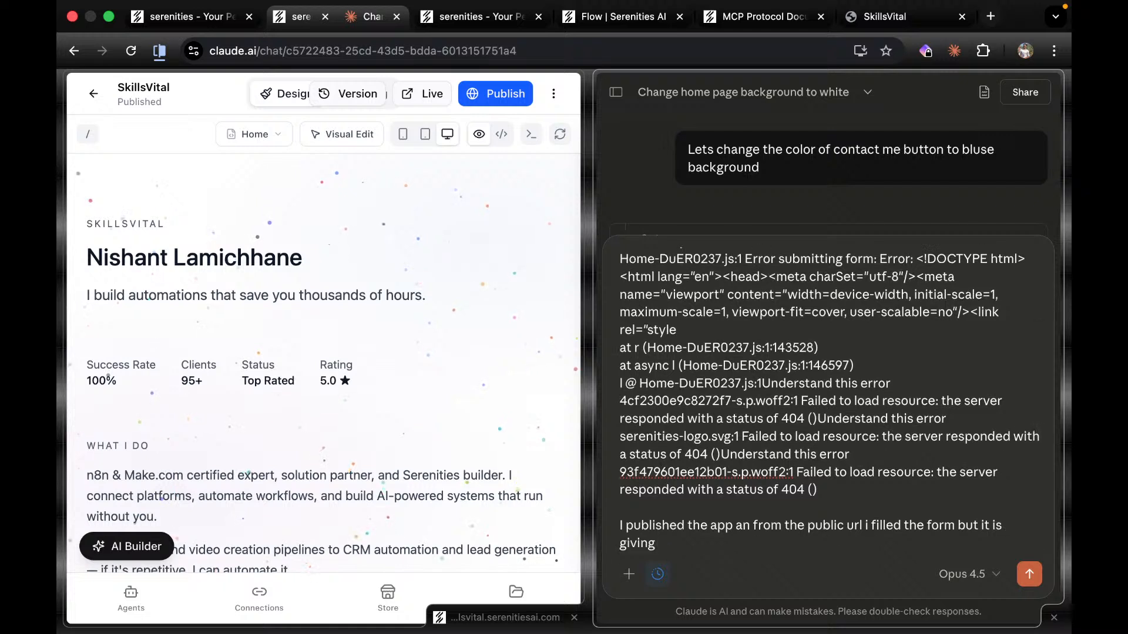
{"action": "type", "text": " error"}
{"action": "key", "text": "shift+Return"}
{"action": "key", "text": "shift+Return"}
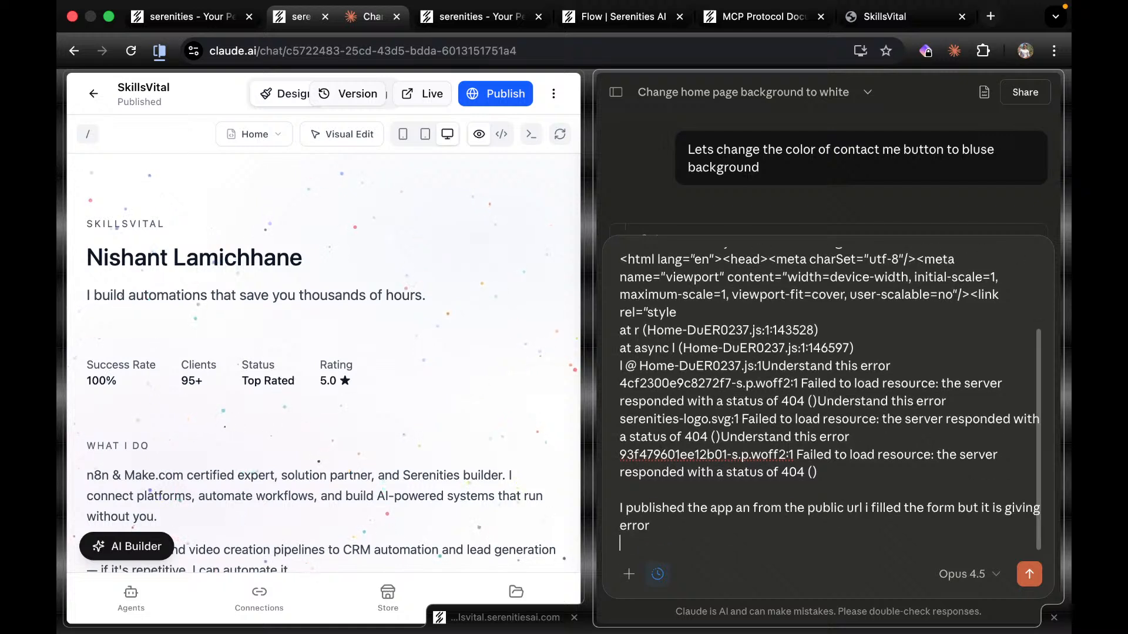
{"action": "left_click", "coordinate": [1040, 576]}
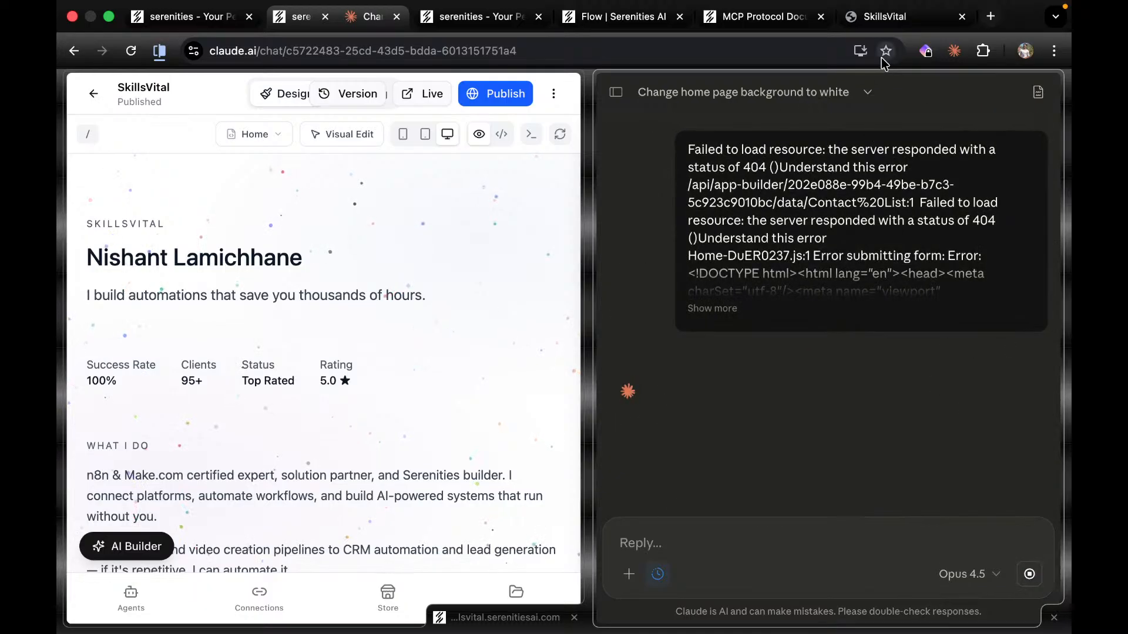
Return to the SkillsVital site, clear the console selection, and place its tab beside Claude.
{"action": "left_click", "coordinate": [887, 18]}
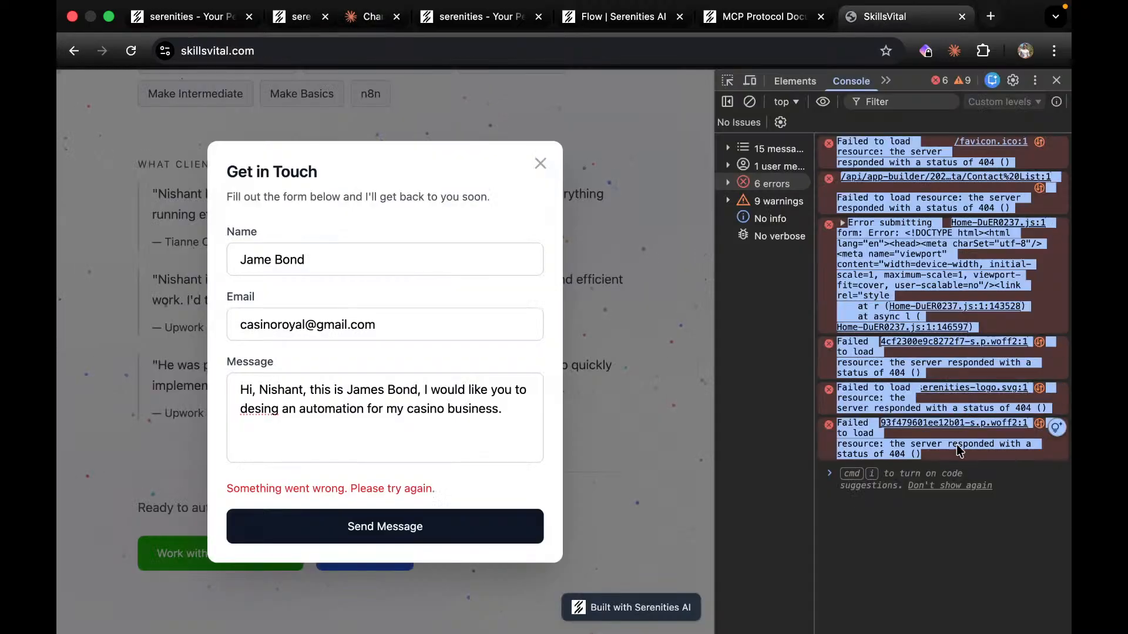
{"action": "left_click", "coordinate": [944, 536]}
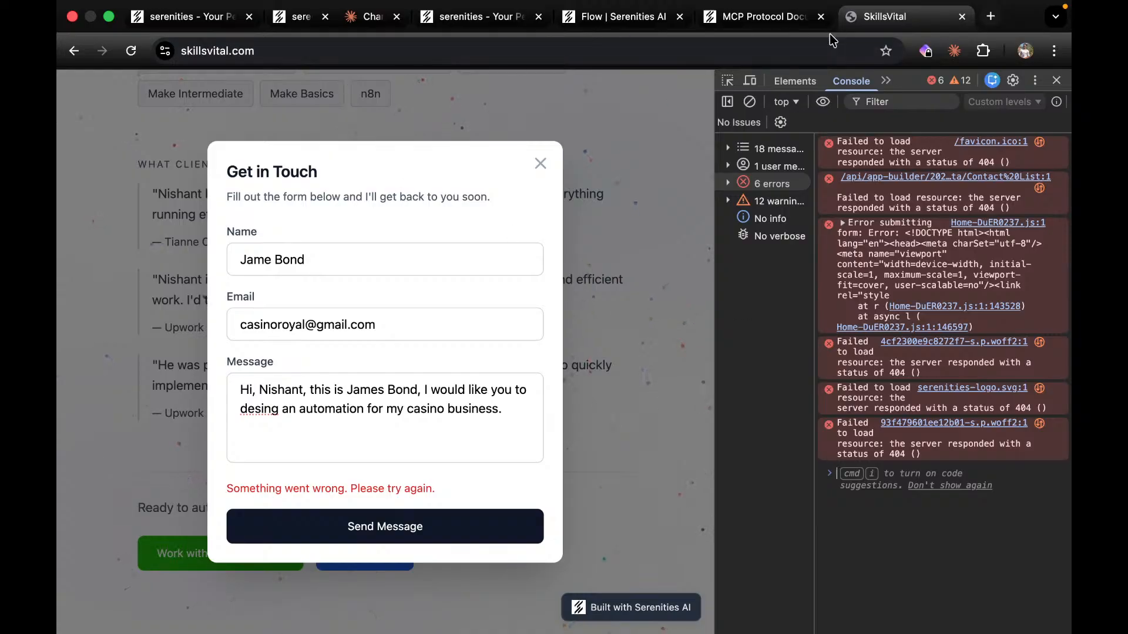
{"action": "left_click_drag", "start_coordinate": [884, 17], "coordinate": [450, 37]}
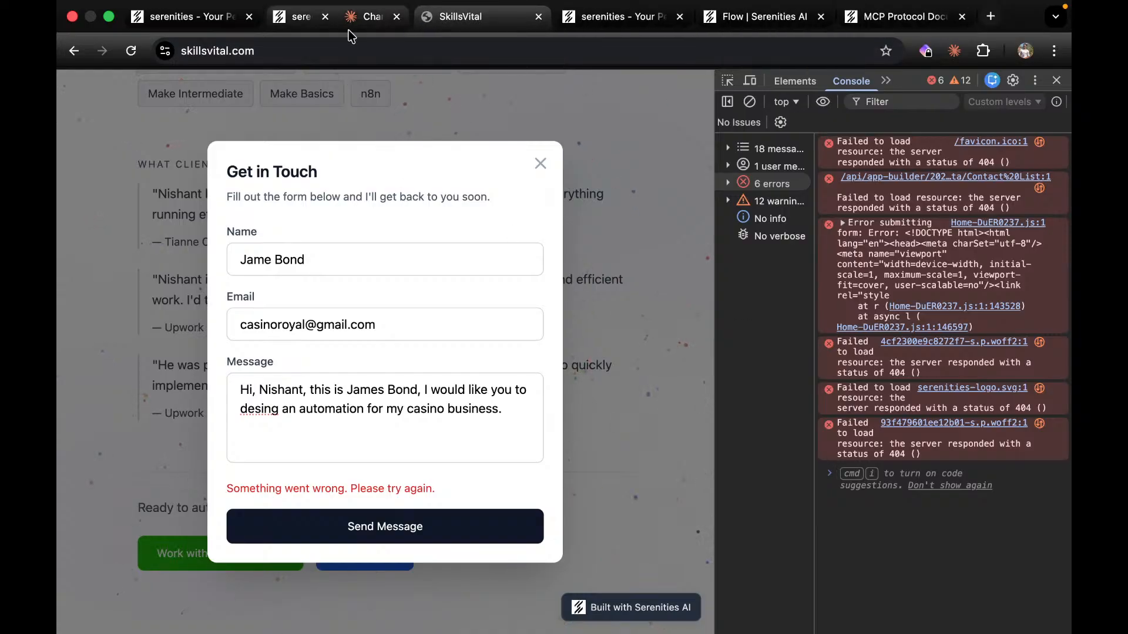
Always allow Claude's Flow create and Flow getAvailableNodes permission requests.
{"action": "left_click", "coordinate": [365, 27]}
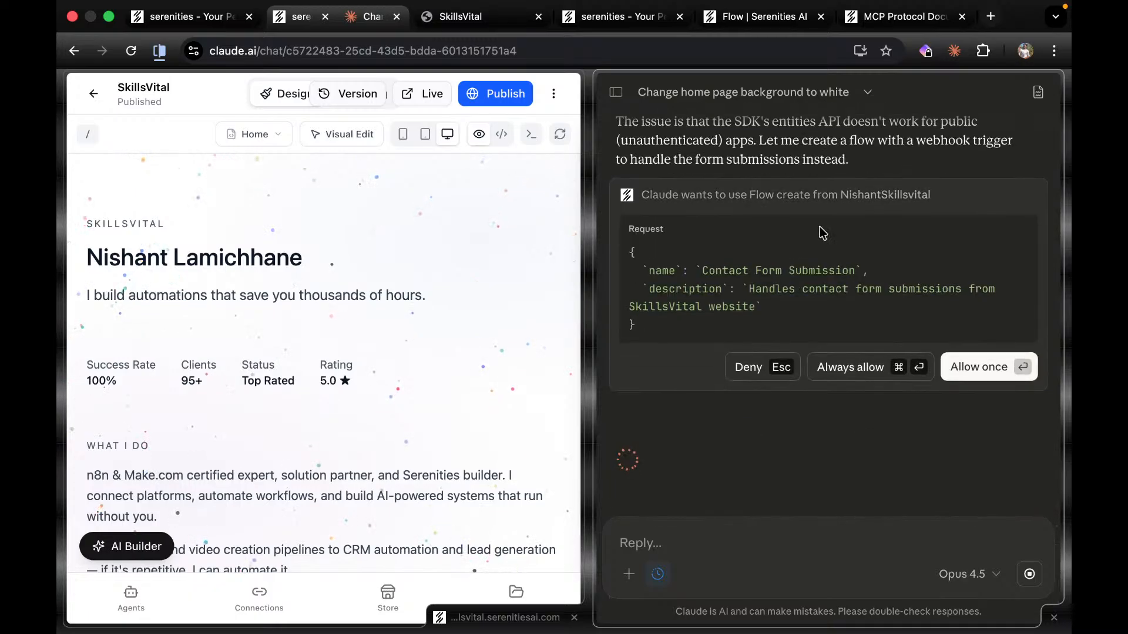
{"action": "left_click", "coordinate": [861, 368]}
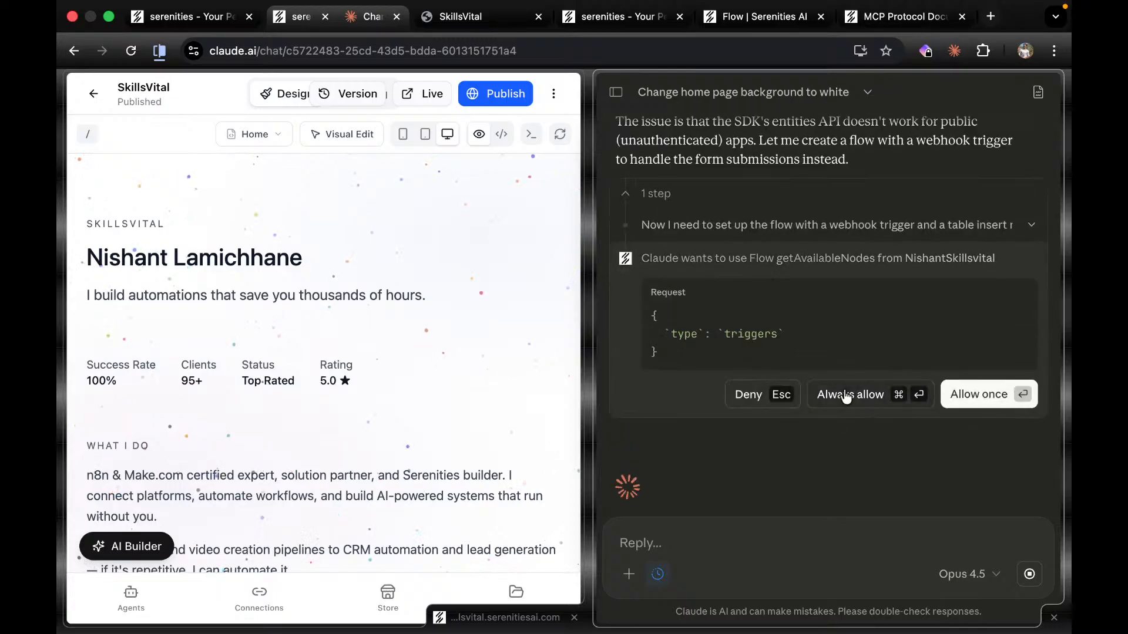
{"action": "left_click", "coordinate": [840, 398]}
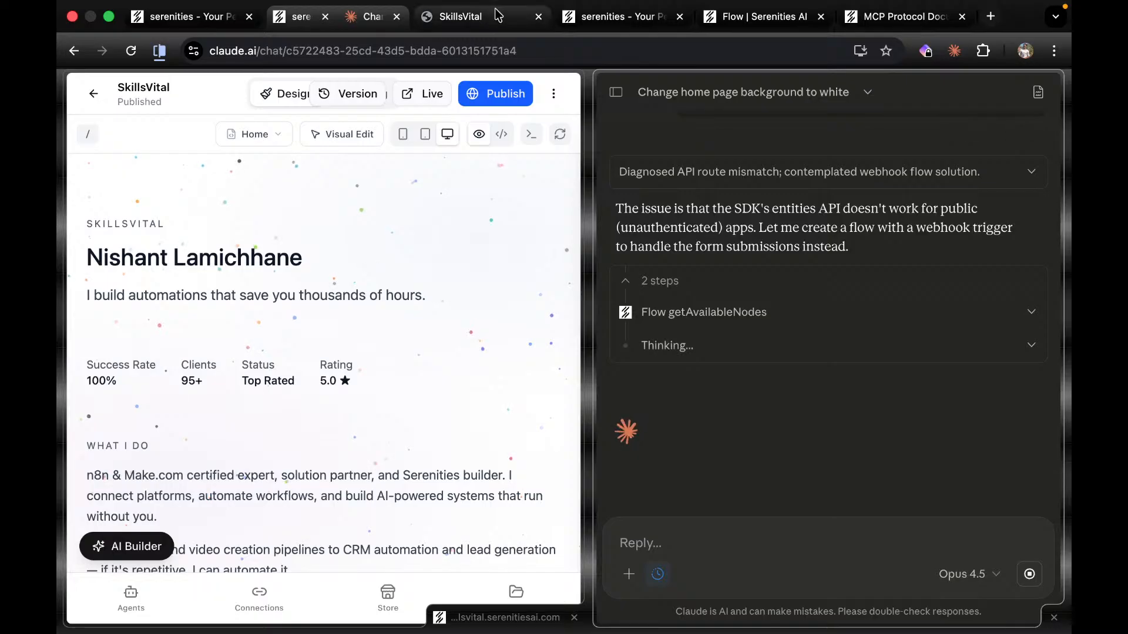
Reload the Flows list and open the new Contact Form Submission flow in the Flow Builder.
{"action": "left_click", "coordinate": [612, 18]}
{"action": "left_click", "coordinate": [745, 18]}
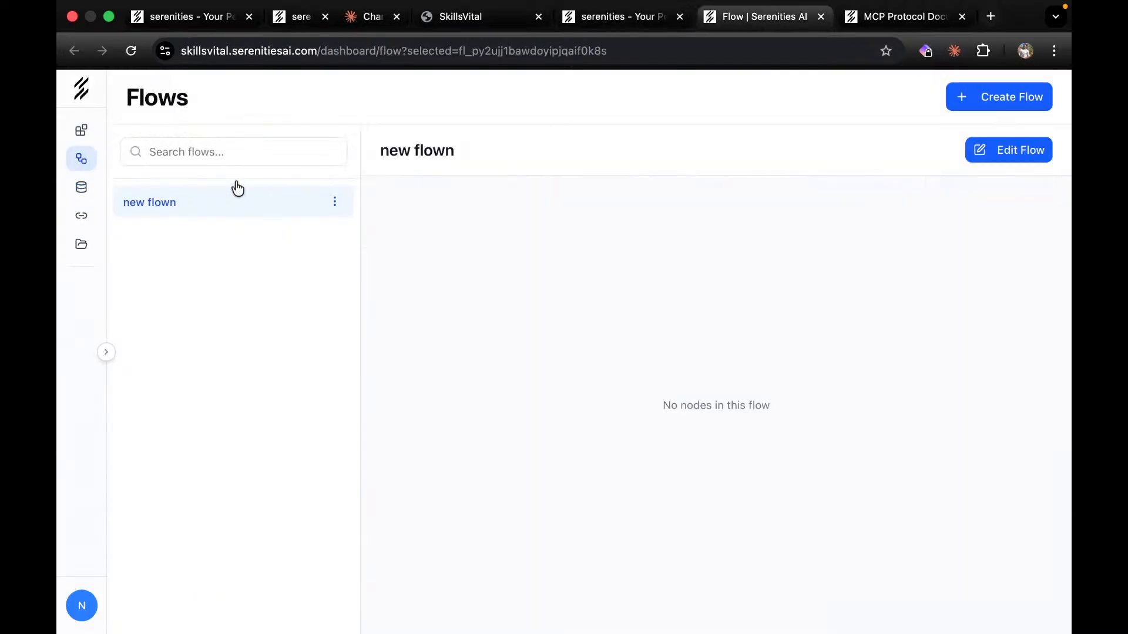
{"action": "left_click", "coordinate": [130, 51]}
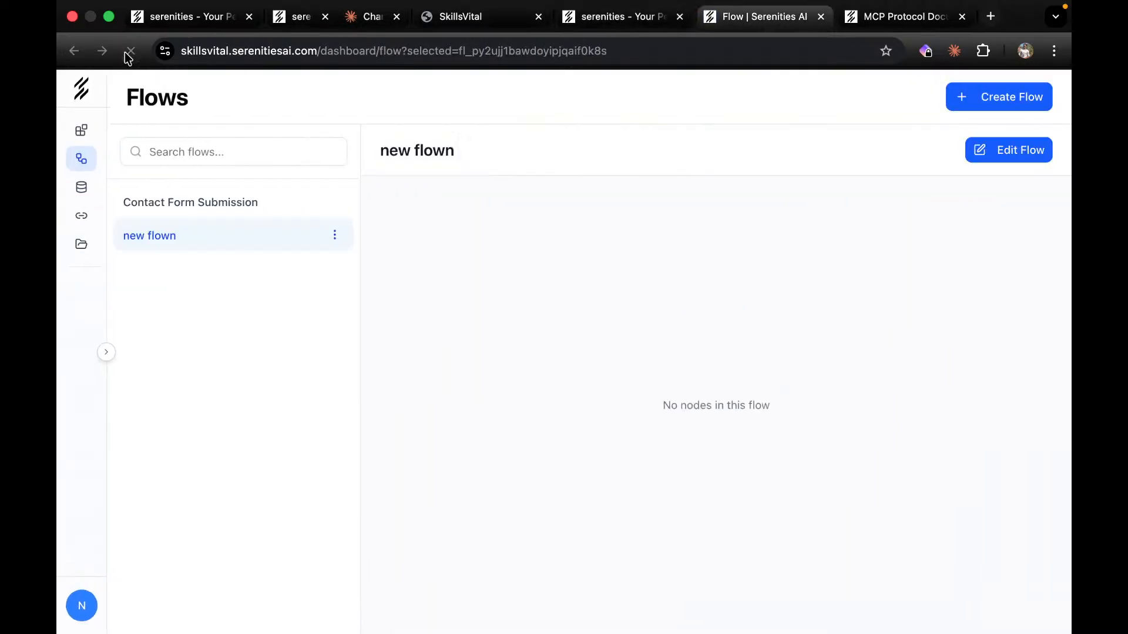
{"action": "left_click", "coordinate": [154, 203]}
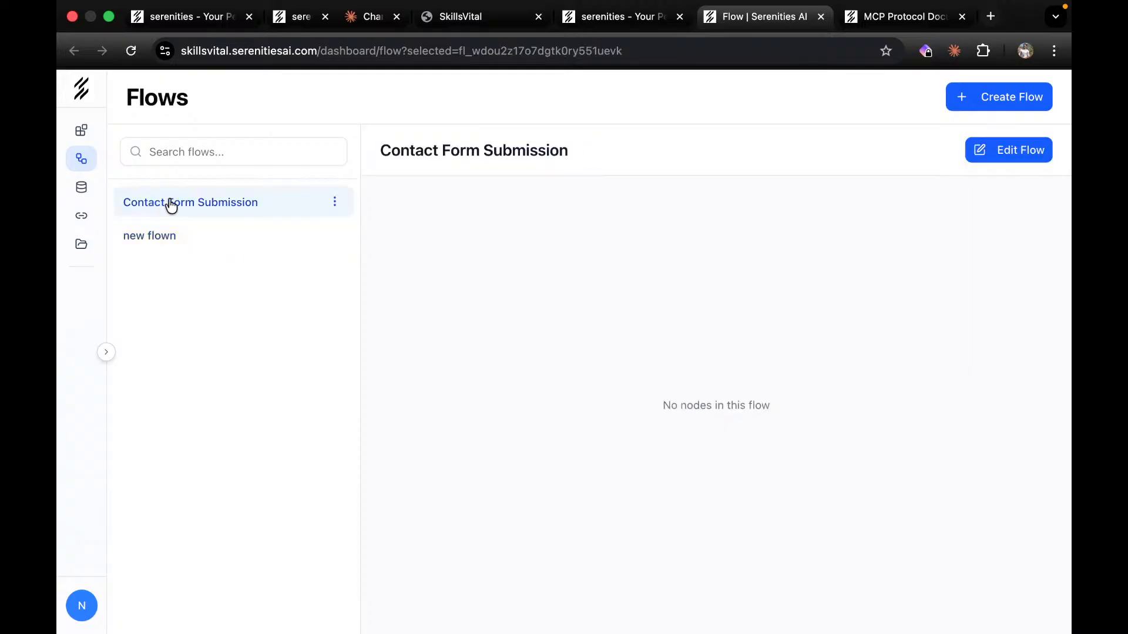
{"action": "left_click", "coordinate": [1029, 154]}
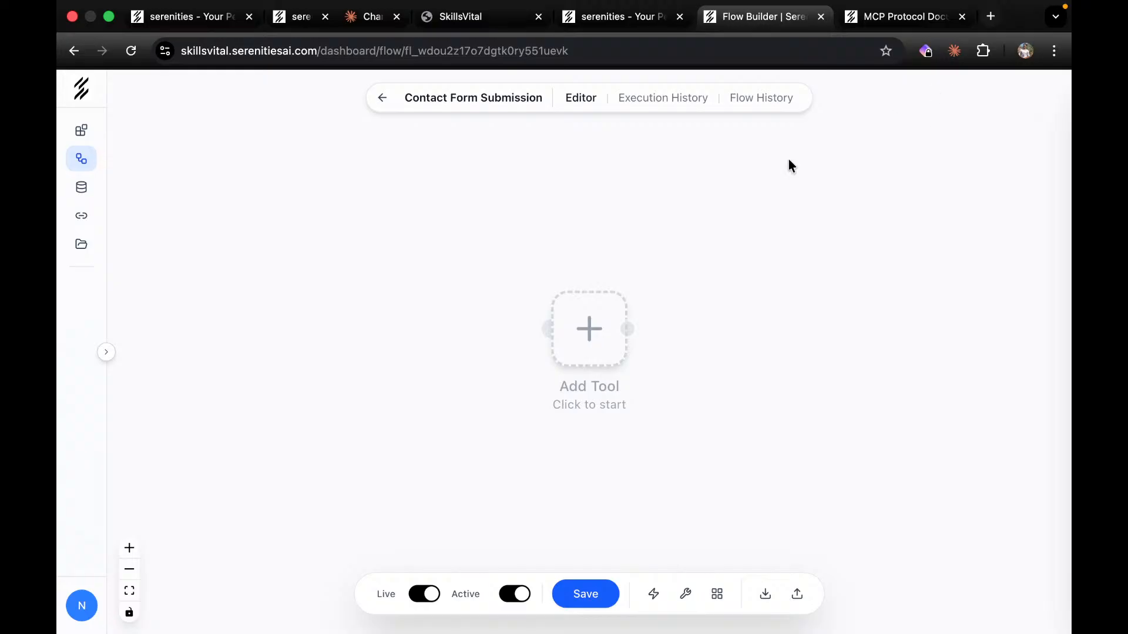
{"action": "left_click", "coordinate": [358, 18]}
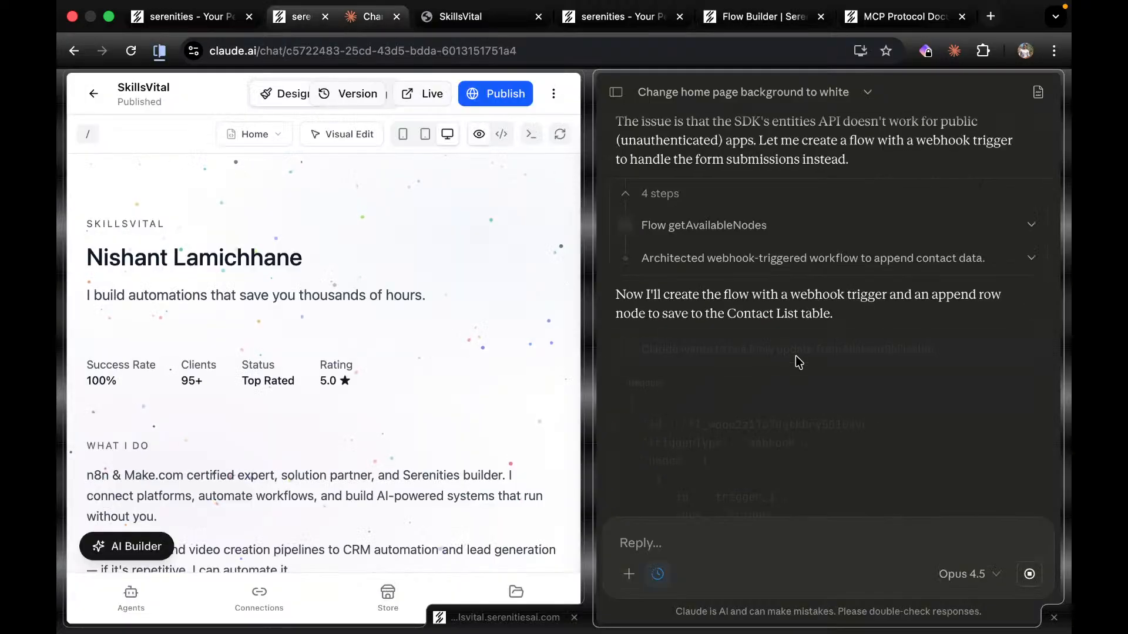
Approve Claude's Flow update requests and bring up the Contact Form Submission flow editor.
{"action": "key", "text": "Return"}
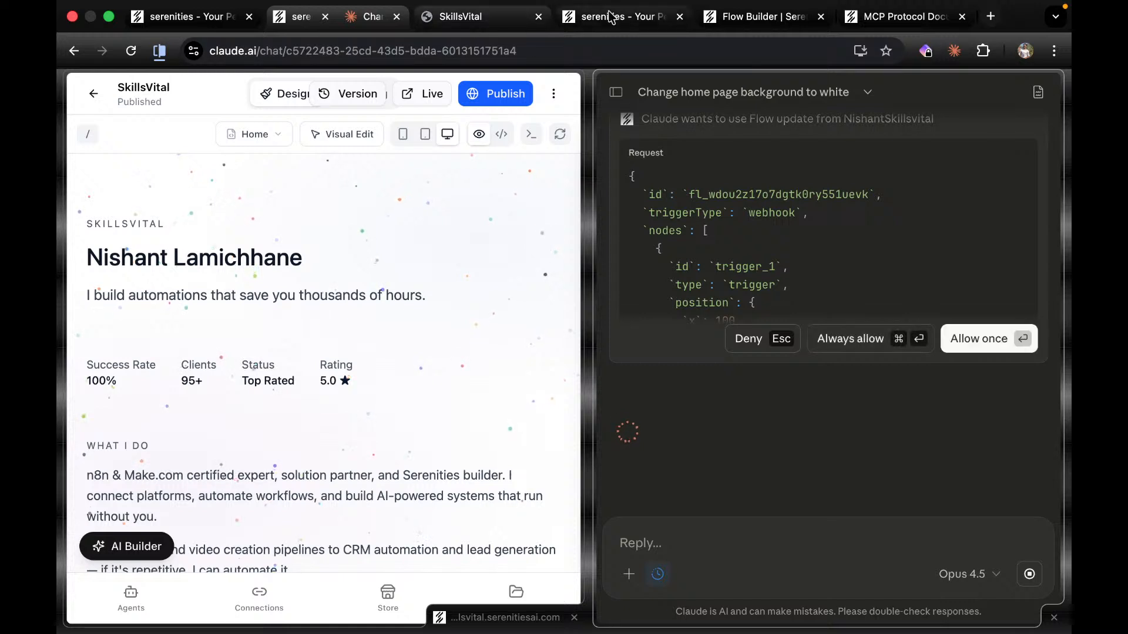
{"action": "left_click", "coordinate": [724, 22]}
{"action": "left_click_drag", "start_coordinate": [735, 20], "coordinate": [447, 21]}
{"action": "left_click", "coordinate": [131, 52]}
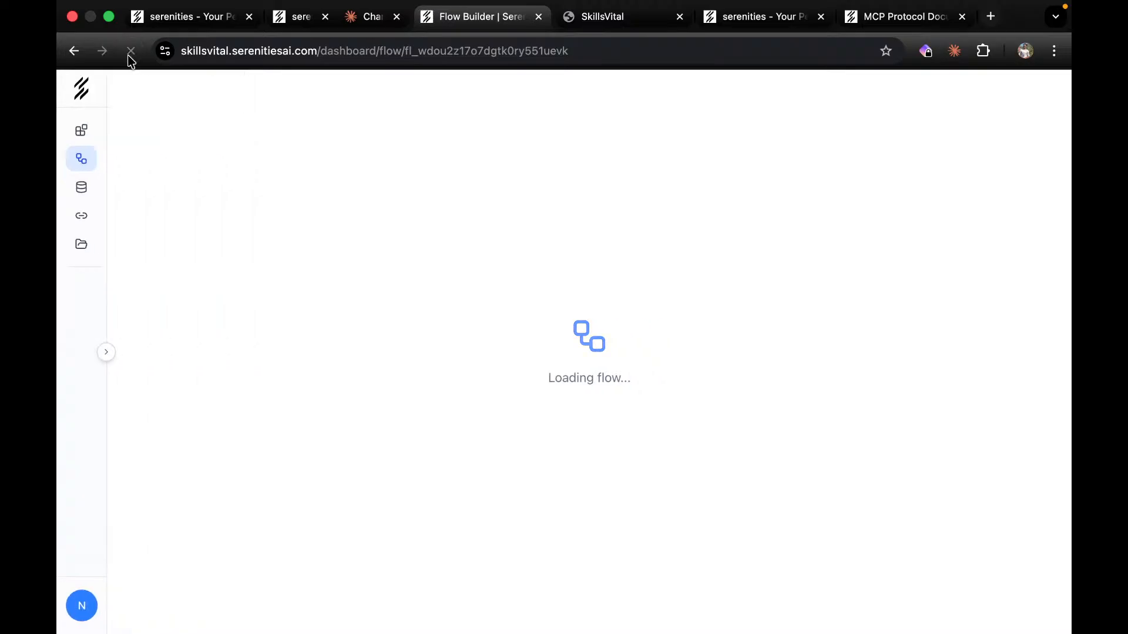
{"action": "key", "text": "ctrl+Right"}
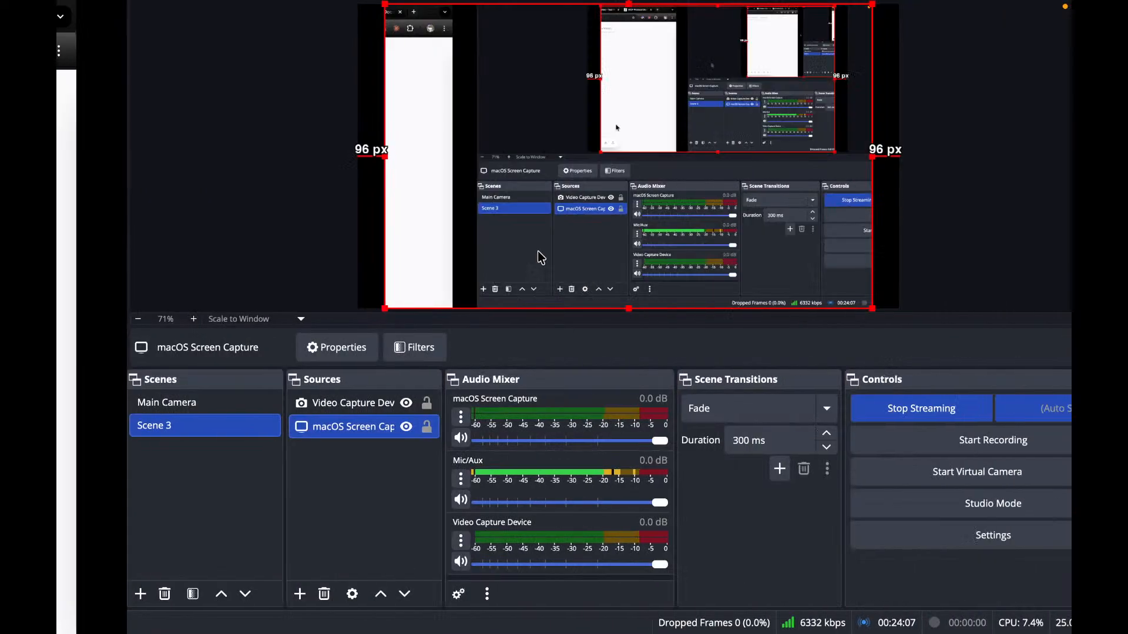
{"action": "key", "text": "ctrl+Left"}
{"action": "left_click", "coordinate": [372, 24]}
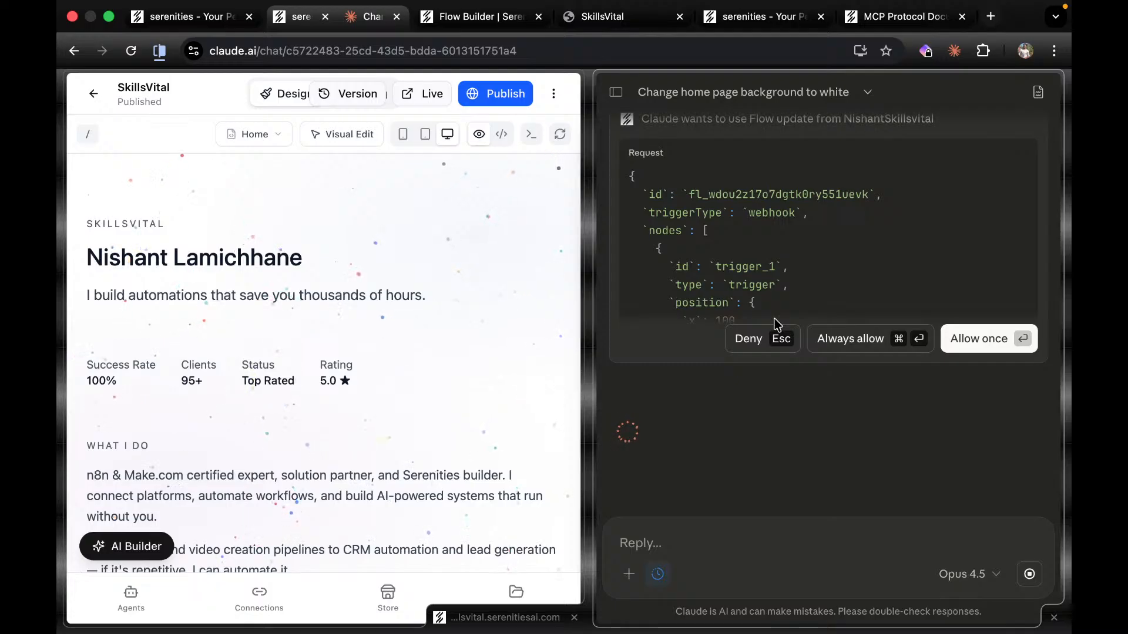
{"action": "left_click", "coordinate": [872, 339]}
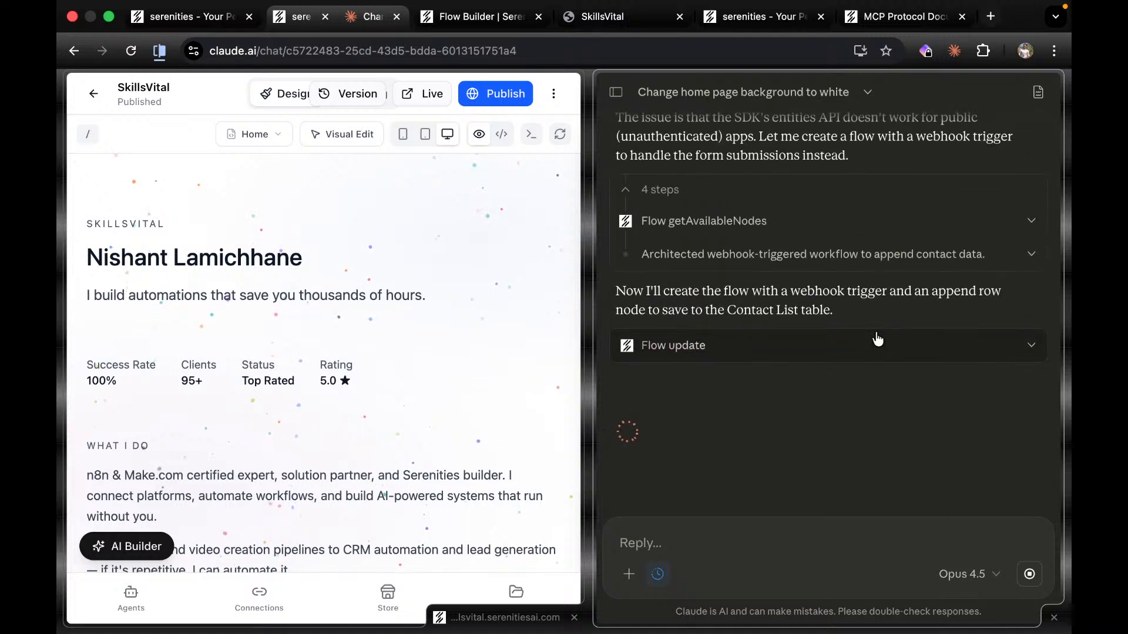
{"action": "left_click", "coordinate": [439, 15]}
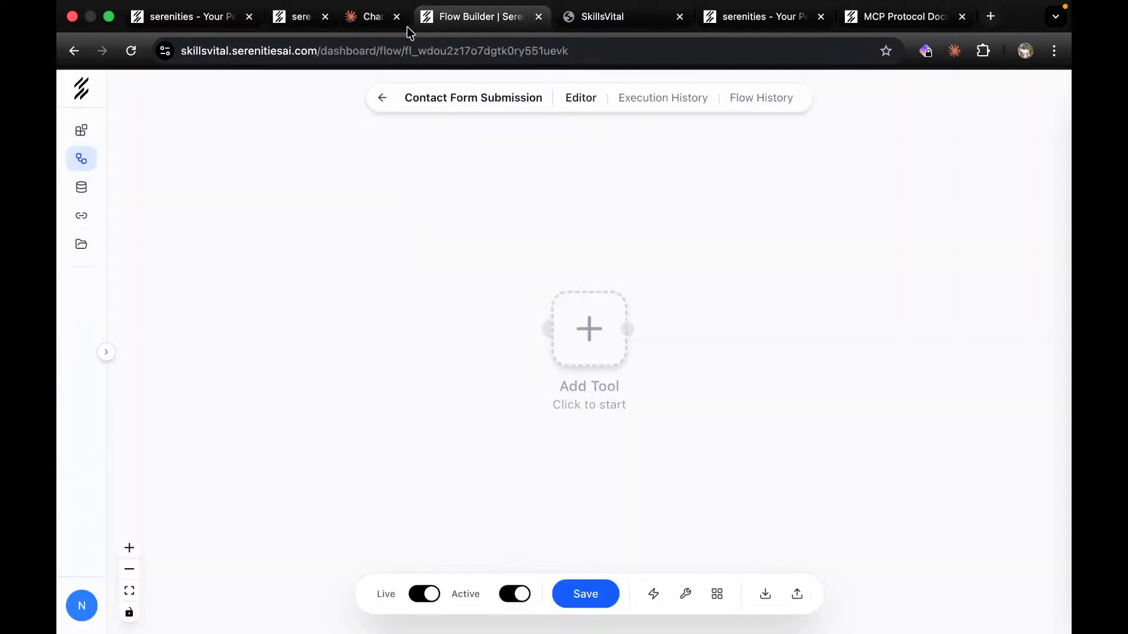
Reload the flow to show its Webhook Trigger, Append Row and Webhook Response nodes.
{"action": "left_click", "coordinate": [138, 60]}
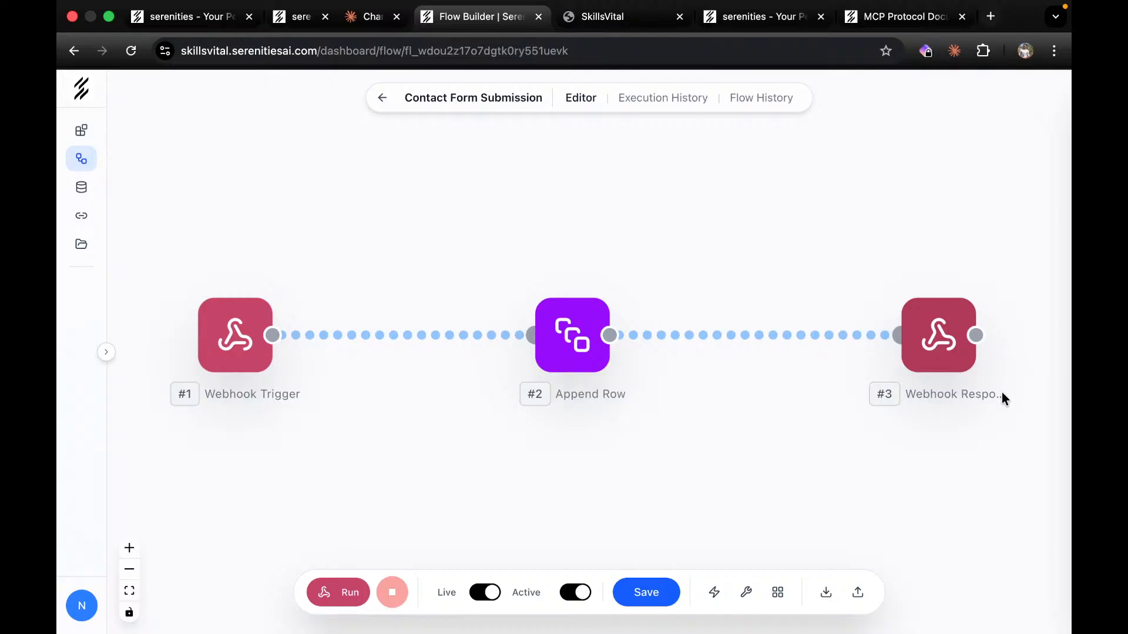
{"action": "left_click", "coordinate": [356, 21]}
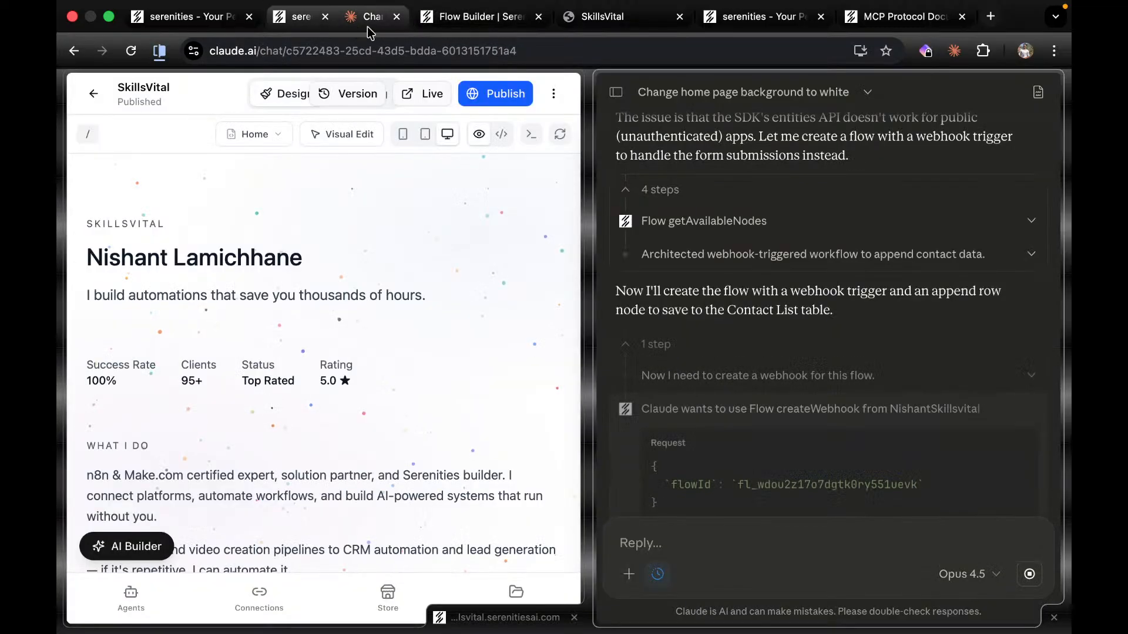
Always allow Flow createWebhook and let Claude republish SkillsVital as version 18.
{"action": "left_click", "coordinate": [845, 337]}
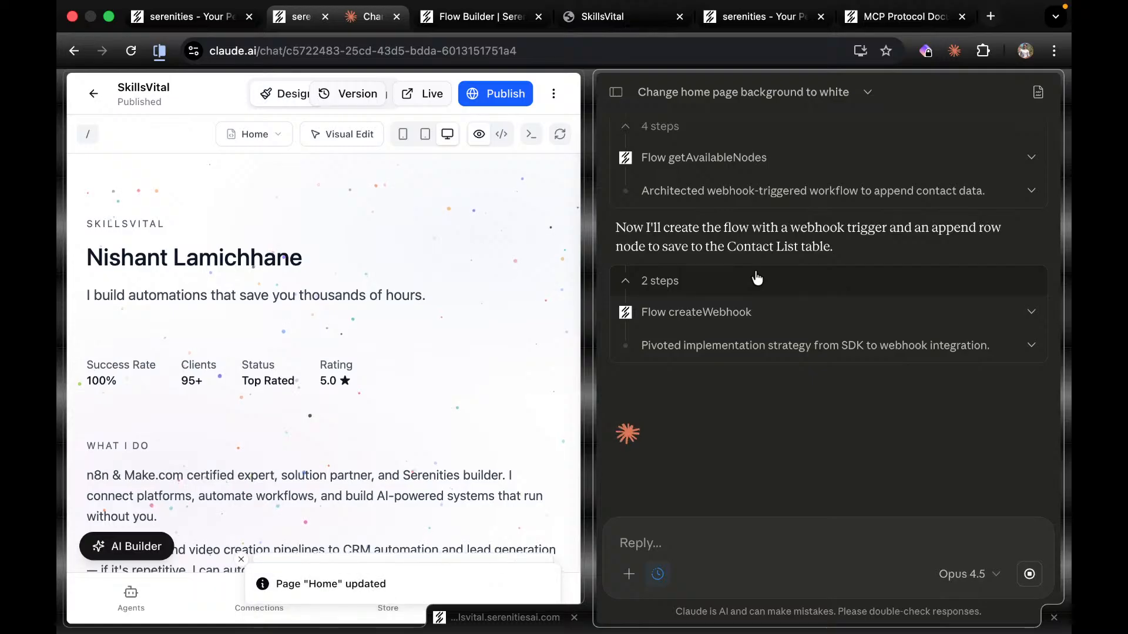
{"action": "scroll", "coordinate": [458, 458], "scroll_direction": "down", "scroll_amount": 10}
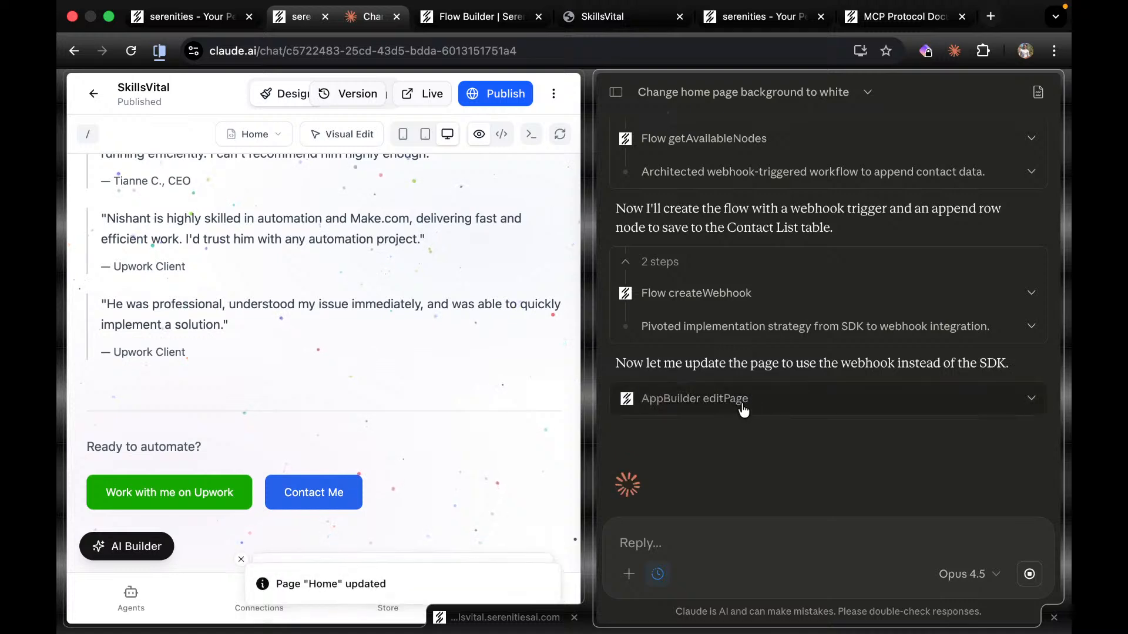
{"action": "scroll", "coordinate": [315, 417], "scroll_direction": "down", "scroll_amount": 10}
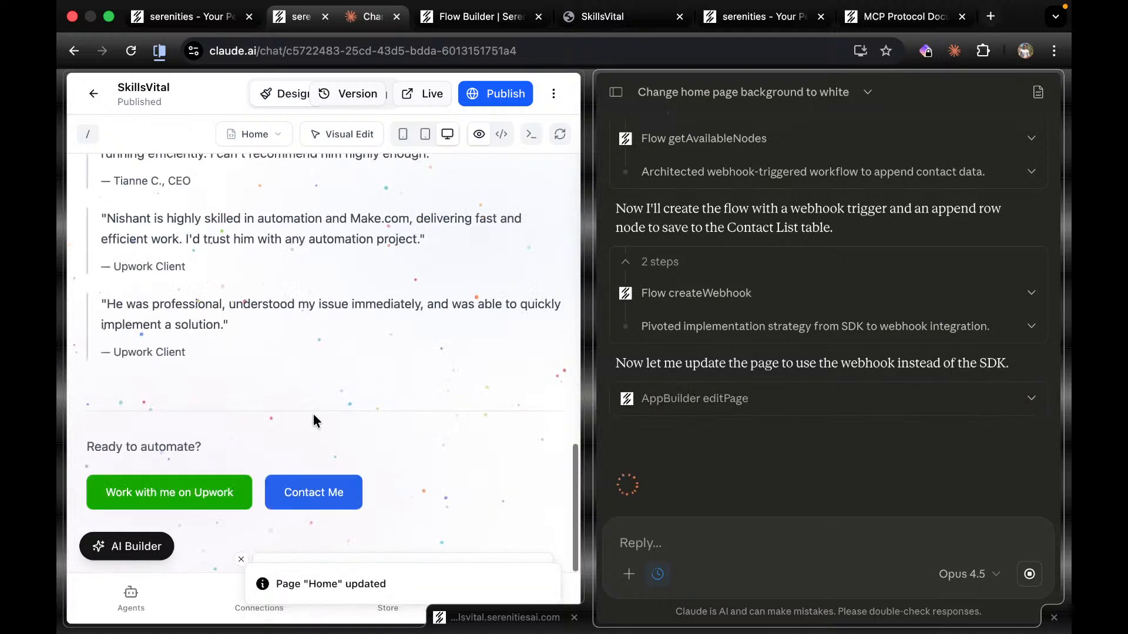
{"action": "scroll", "coordinate": [685, 409], "scroll_direction": "down", "scroll_amount": 2}
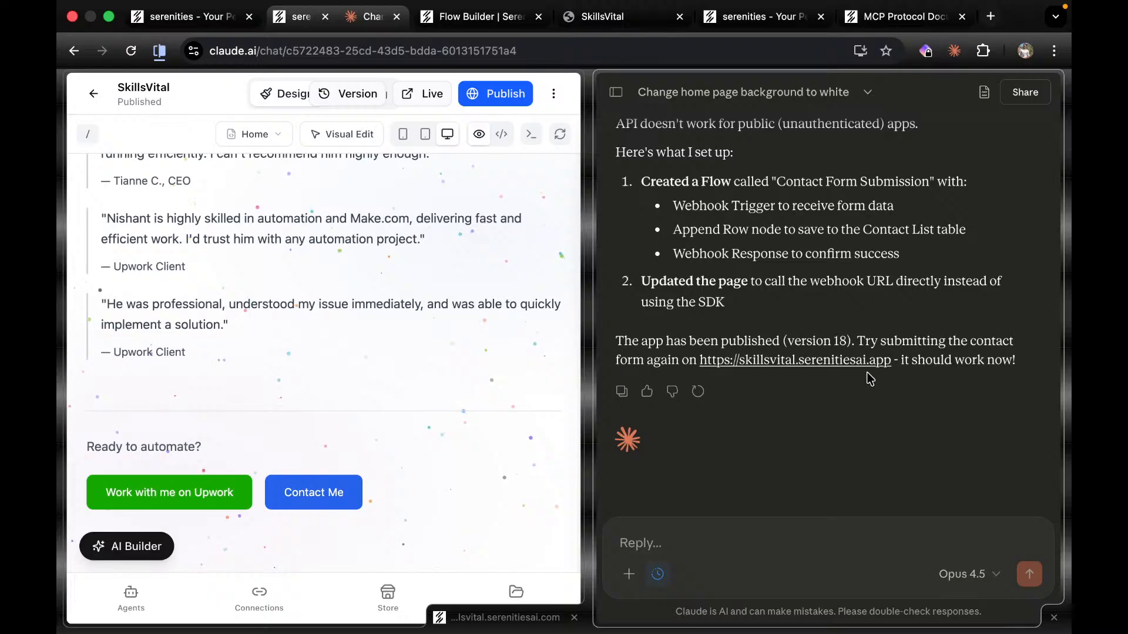
{"action": "left_click", "coordinate": [602, 19]}
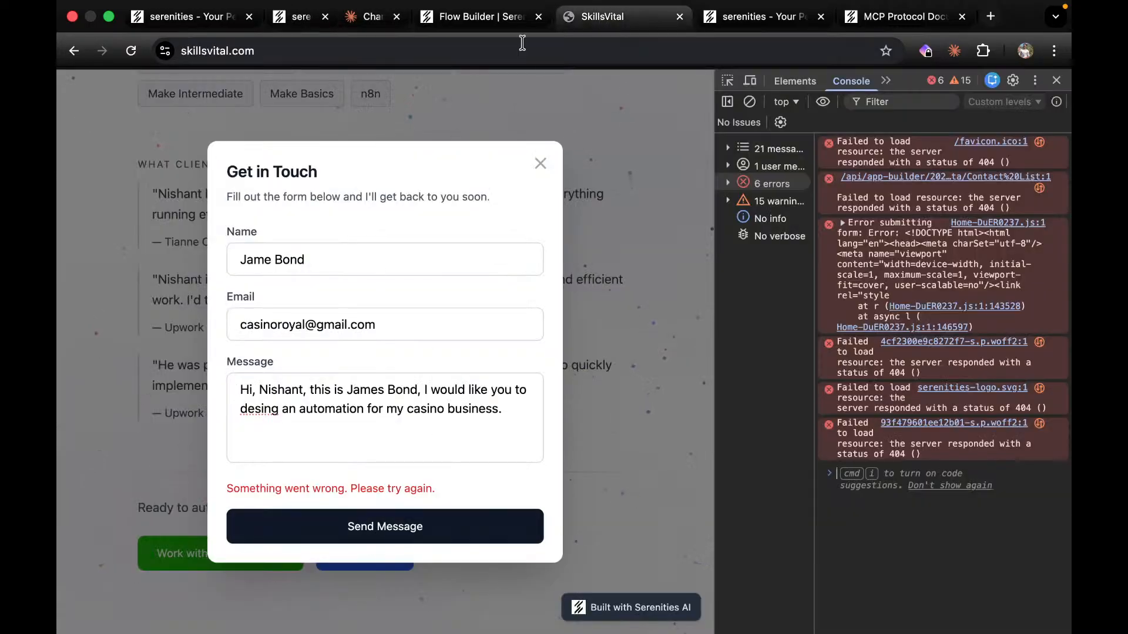
Publish the SkillsVital app as v19 from the app builder.
{"action": "left_click", "coordinate": [482, 27]}
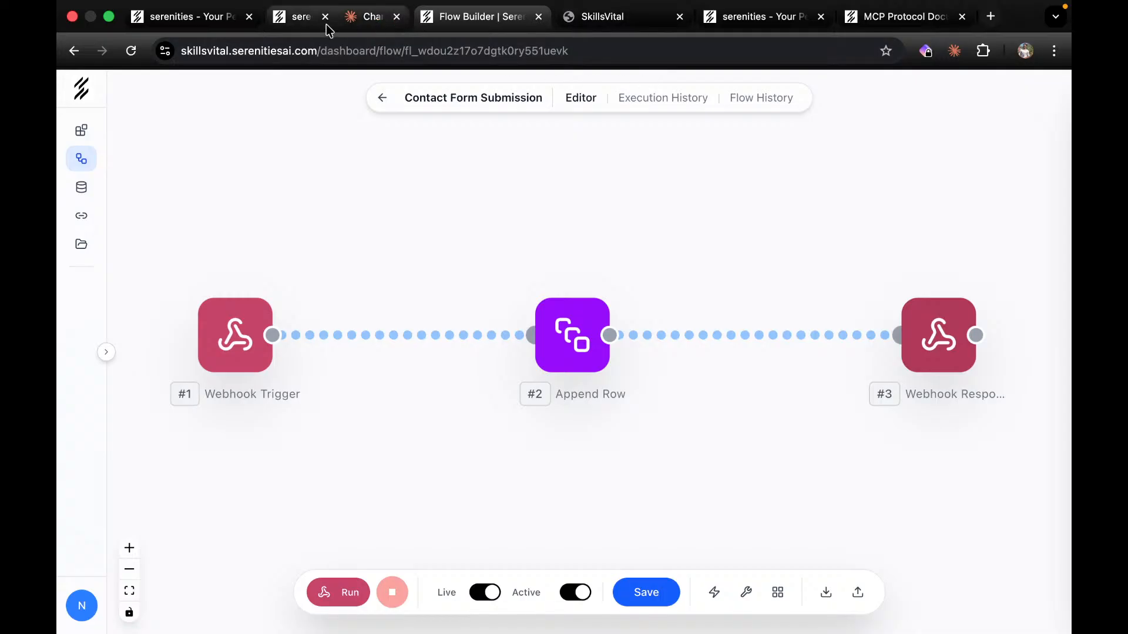
{"action": "left_click", "coordinate": [301, 19]}
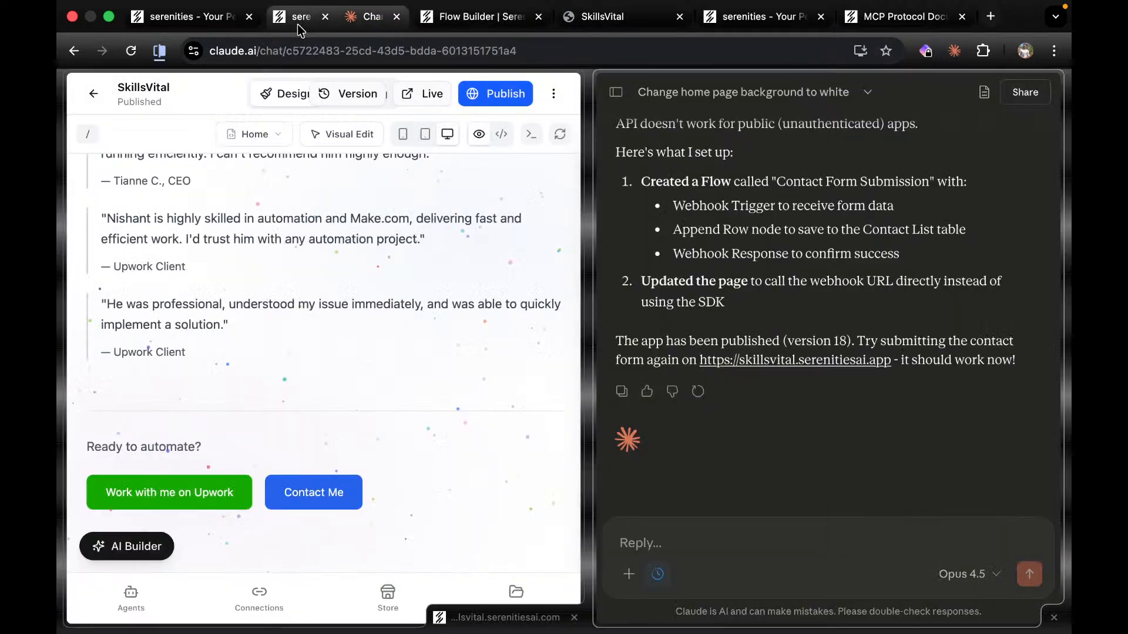
{"action": "left_click", "coordinate": [497, 93]}
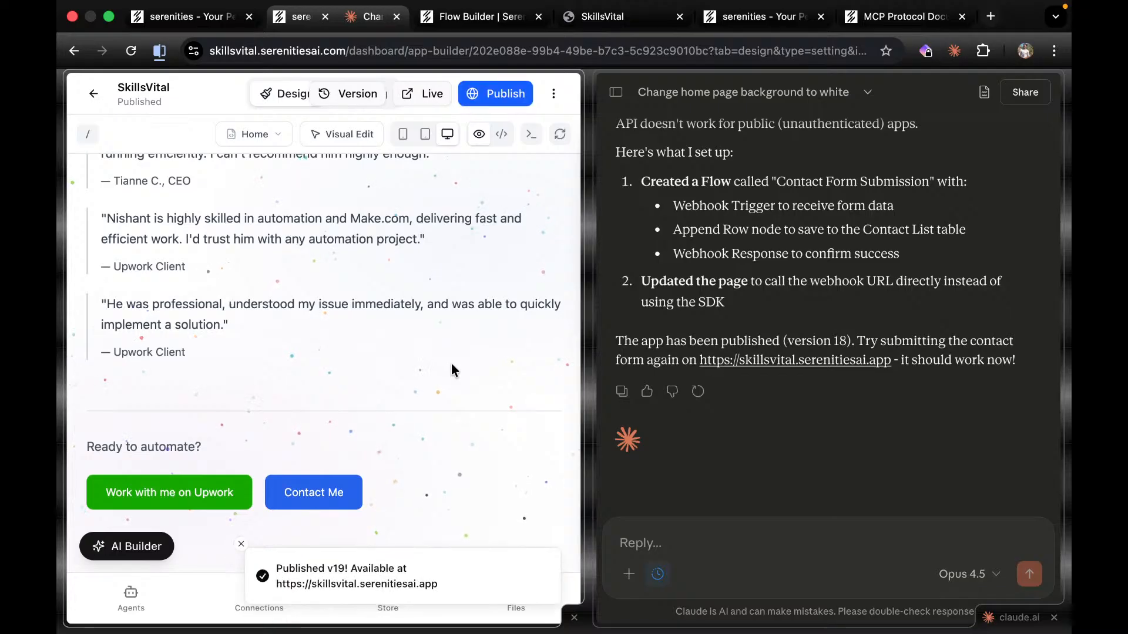
Close the live site's Get in Touch form and reload the page to load v19.
{"action": "left_click", "coordinate": [470, 17]}
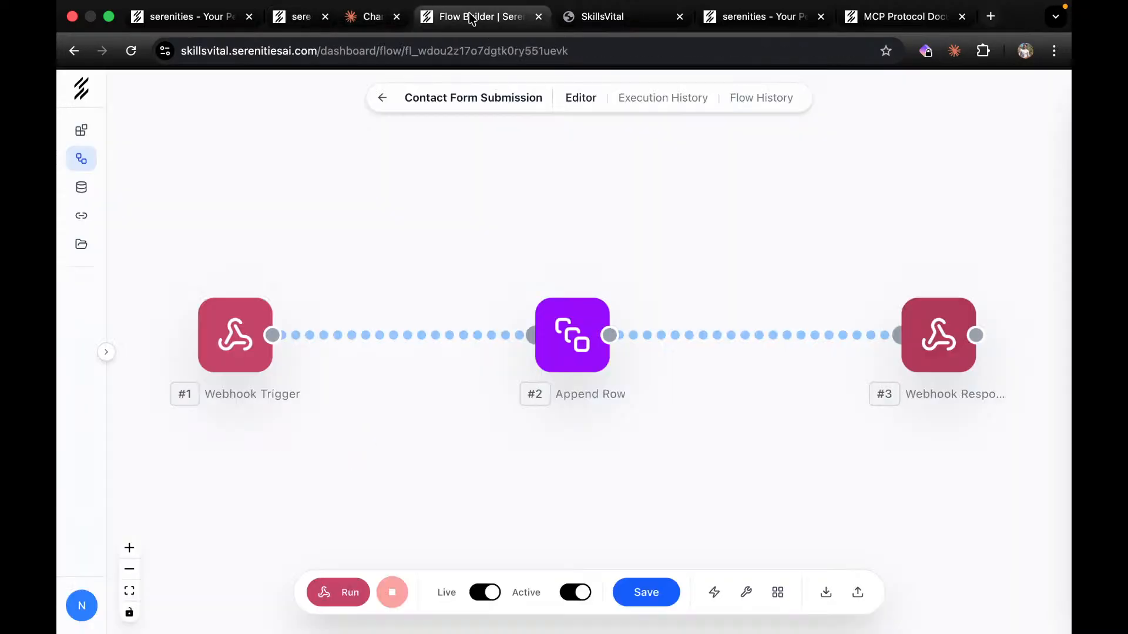
{"action": "left_click", "coordinate": [595, 17]}
{"action": "triple_click", "coordinate": [397, 447]}
{"action": "key", "text": "super+c"}
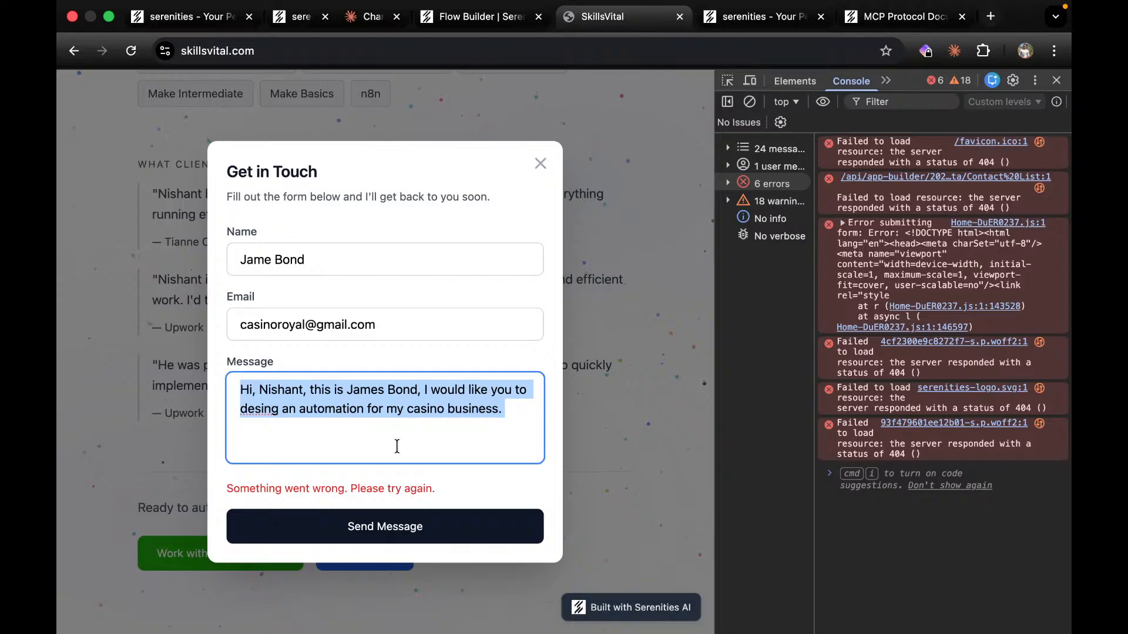
{"action": "left_click", "coordinate": [586, 426]}
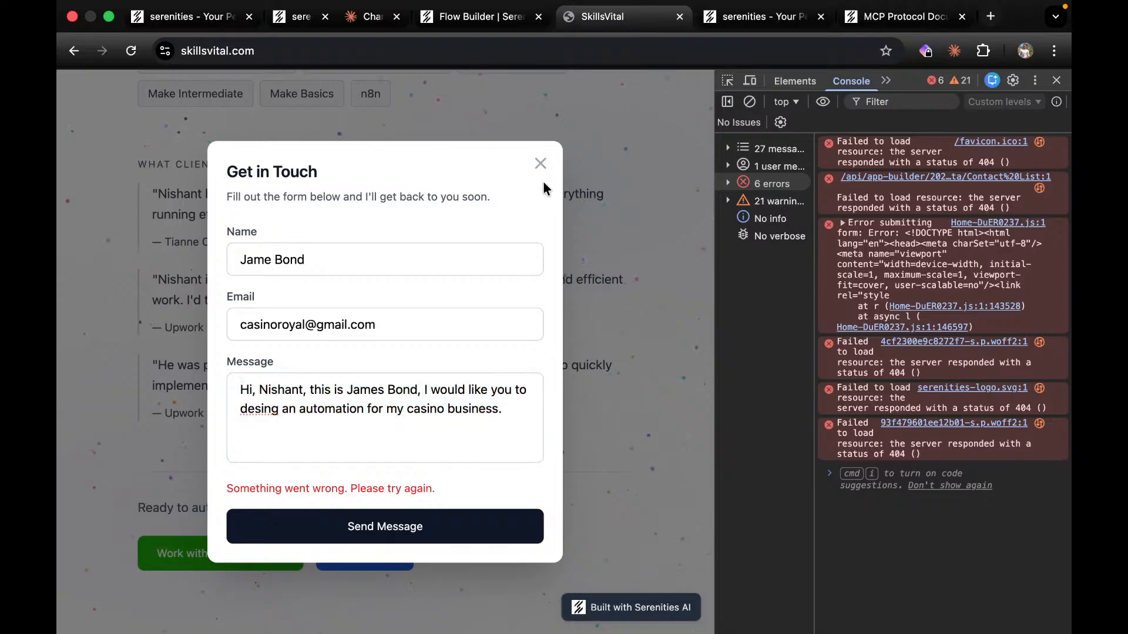
{"action": "left_click", "coordinate": [540, 163]}
{"action": "left_click", "coordinate": [126, 53]}
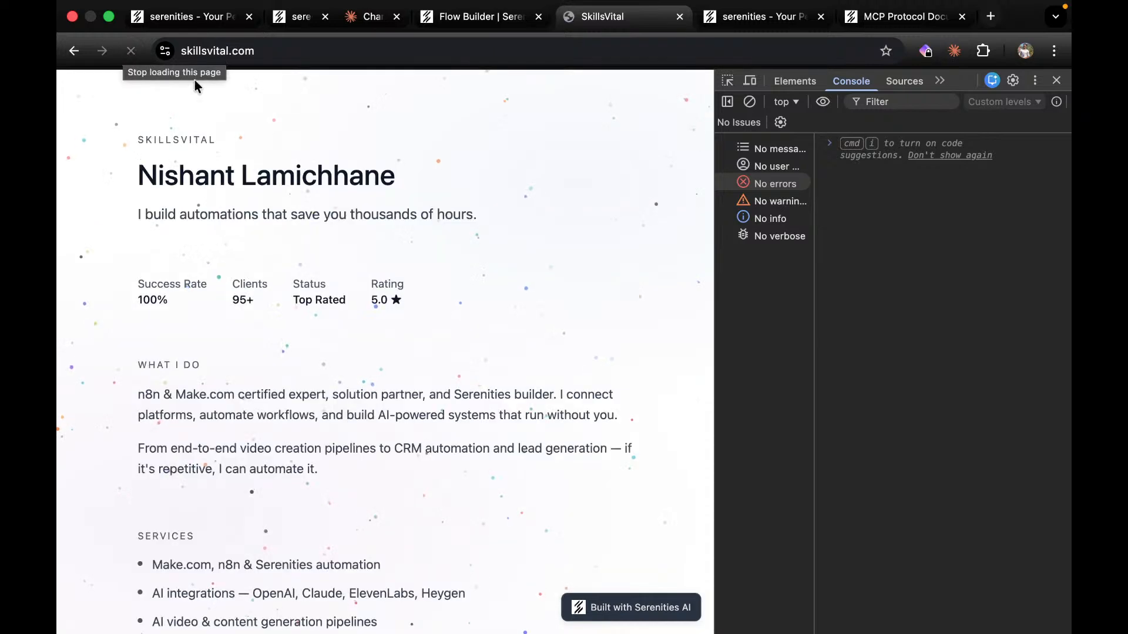
Resubmit the contact form with a name, e-mail and pasted message, then copy the console errors.
{"action": "scroll", "coordinate": [483, 517], "scroll_direction": "down", "scroll_amount": 15}
{"action": "left_click", "coordinate": [376, 562]}
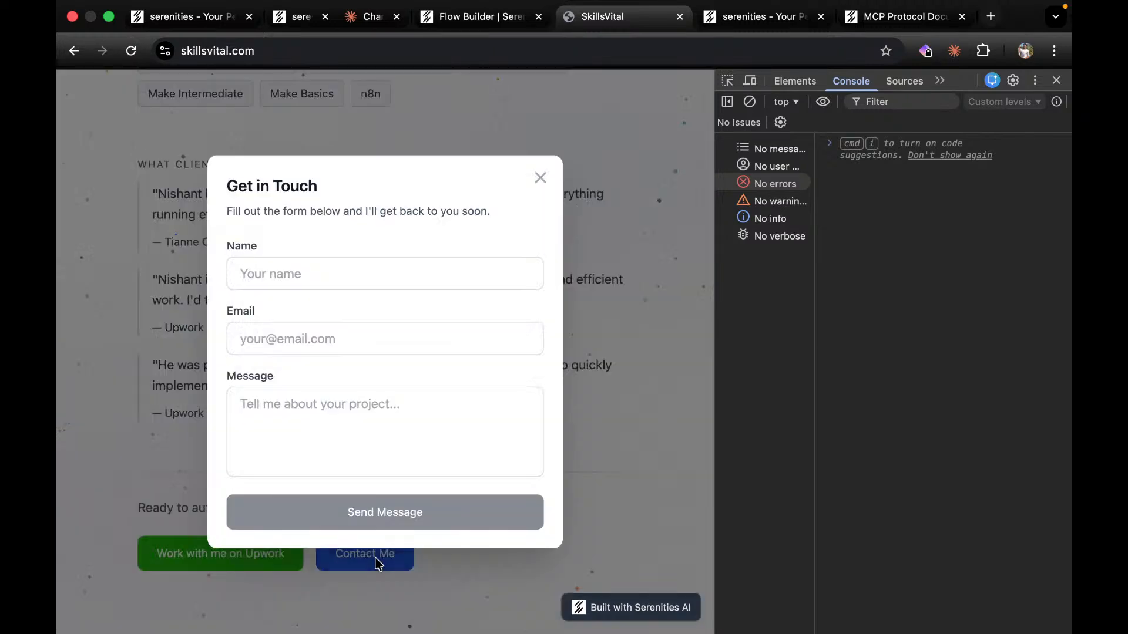
{"action": "left_click", "coordinate": [357, 274]}
{"action": "type", "text": "James"}
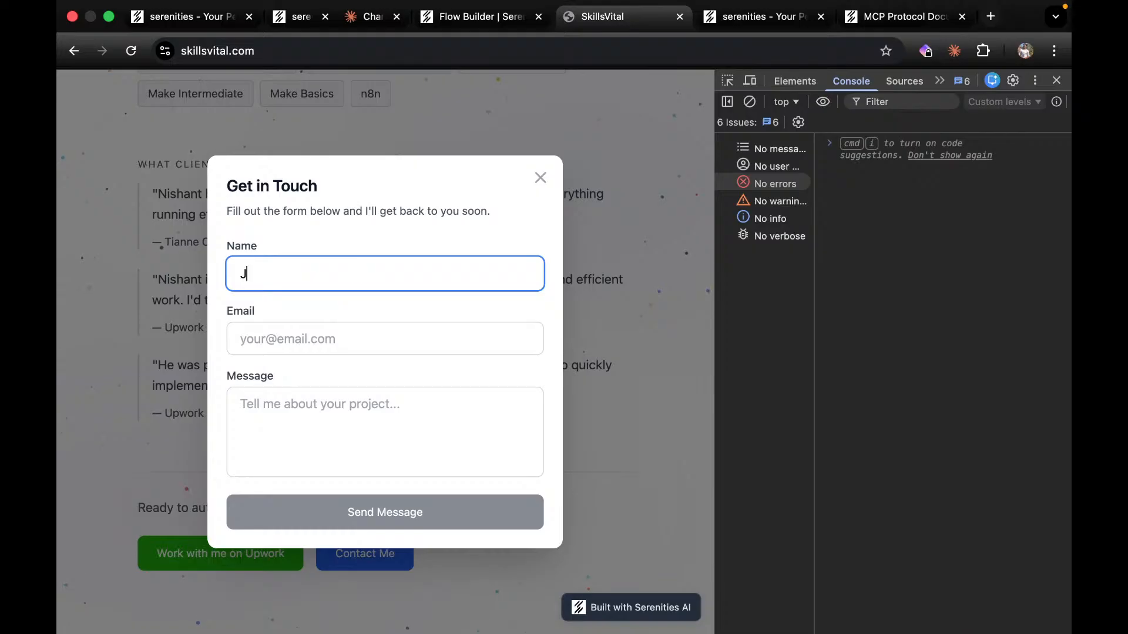
{"action": "left_click", "coordinate": [380, 340]}
{"action": "type", "text": "james@g"}
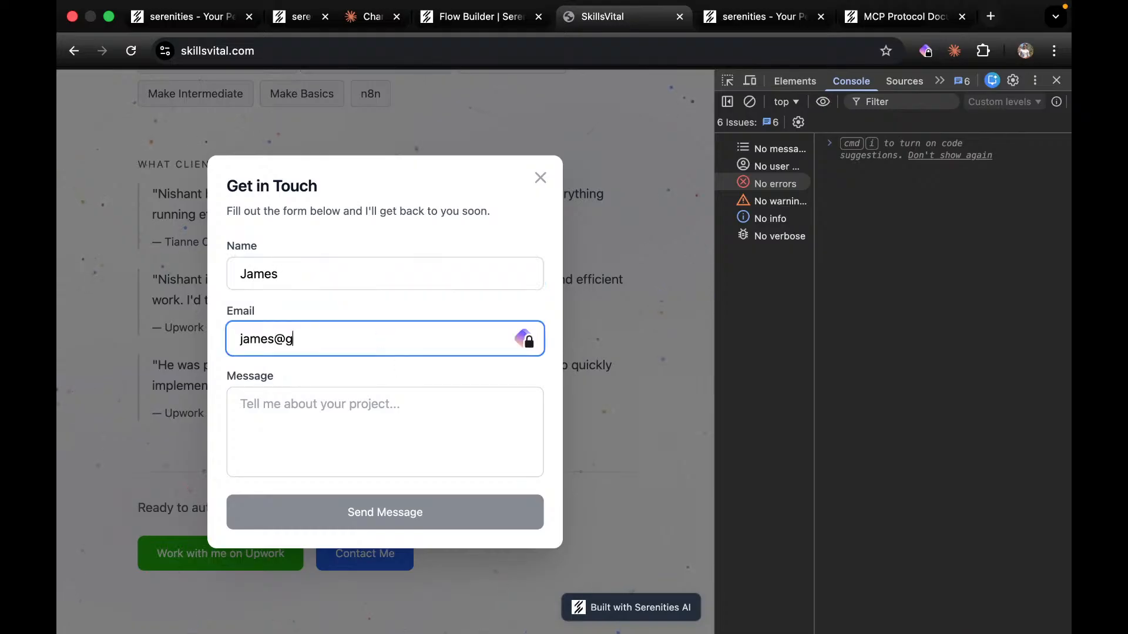
{"action": "left_click", "coordinate": [389, 406]}
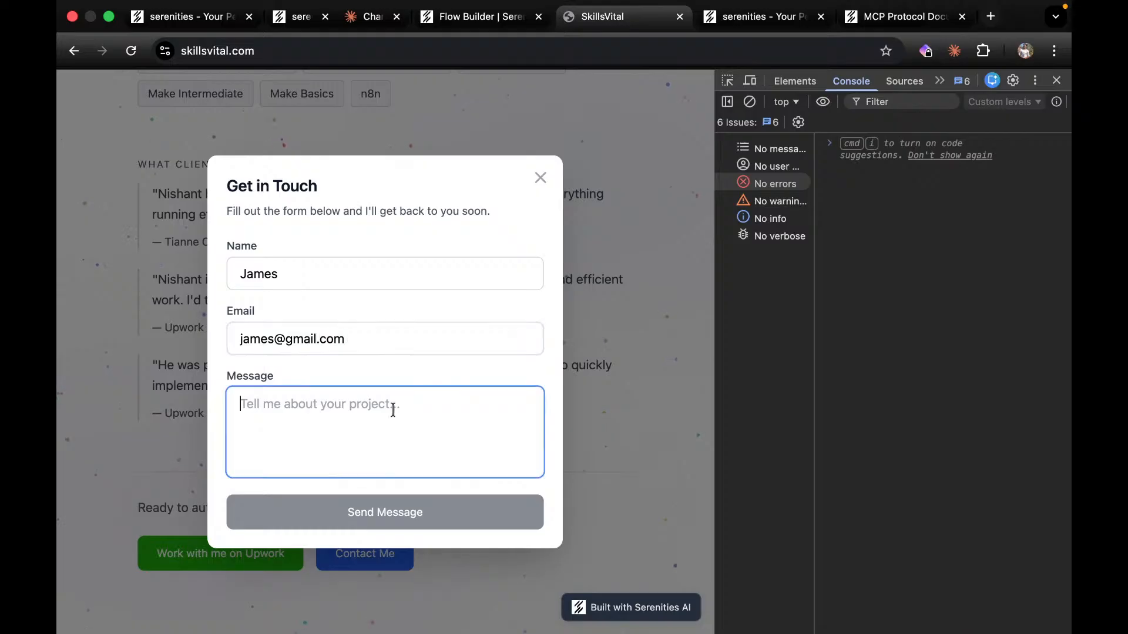
{"action": "key", "text": "super+v"}
{"action": "left_click", "coordinate": [362, 512]}
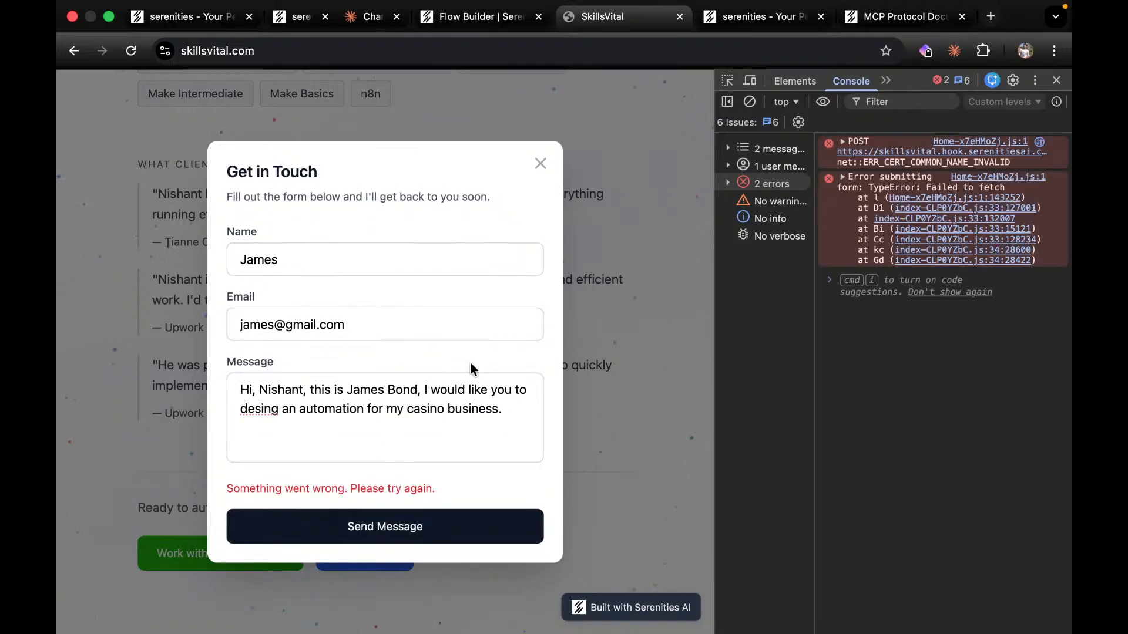
{"action": "left_click_drag", "start_coordinate": [1062, 268], "coordinate": [840, 145]}
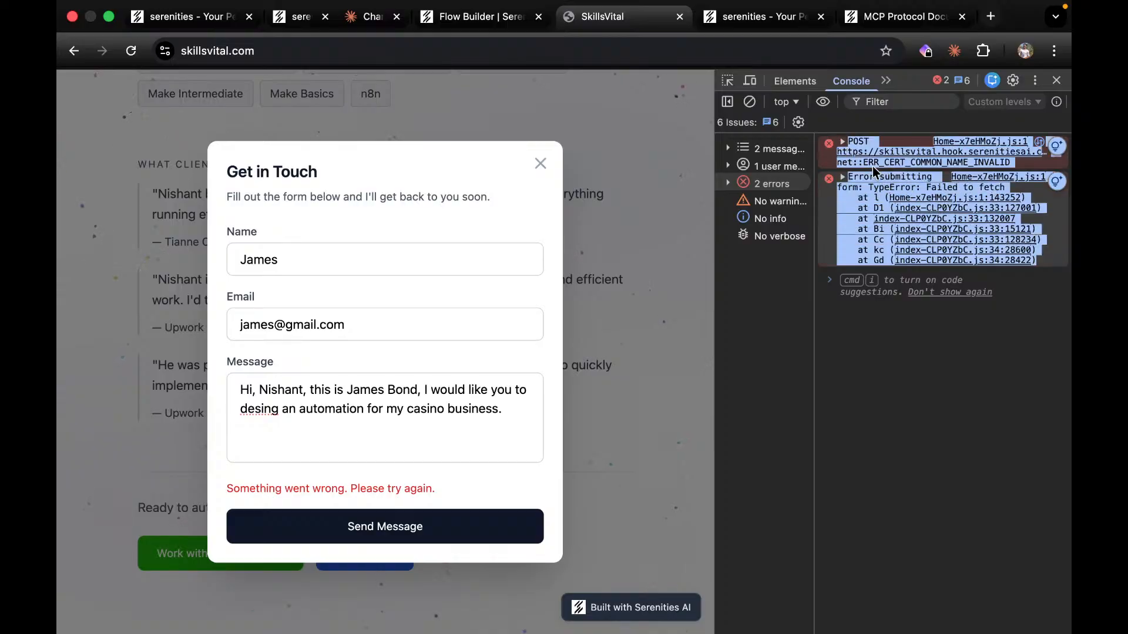
{"action": "key", "text": "super+Tab"}
{"action": "key", "text": "super+Tab"}
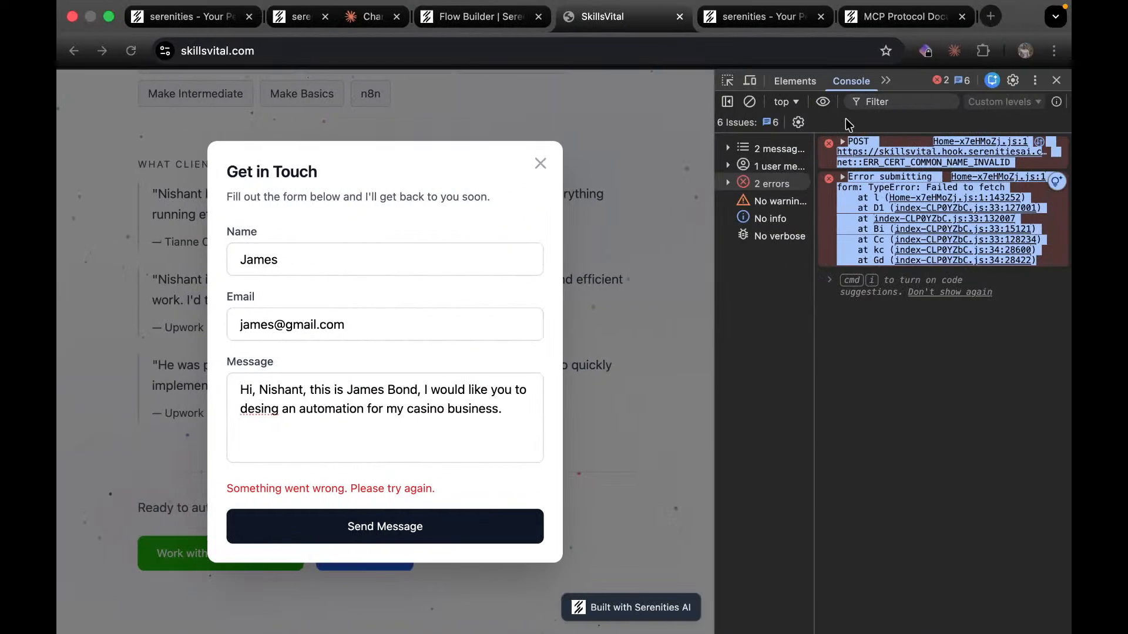
Send Claude the certificate error log and allow its Flow getWebhook lookup.
{"action": "left_click", "coordinate": [323, 22]}
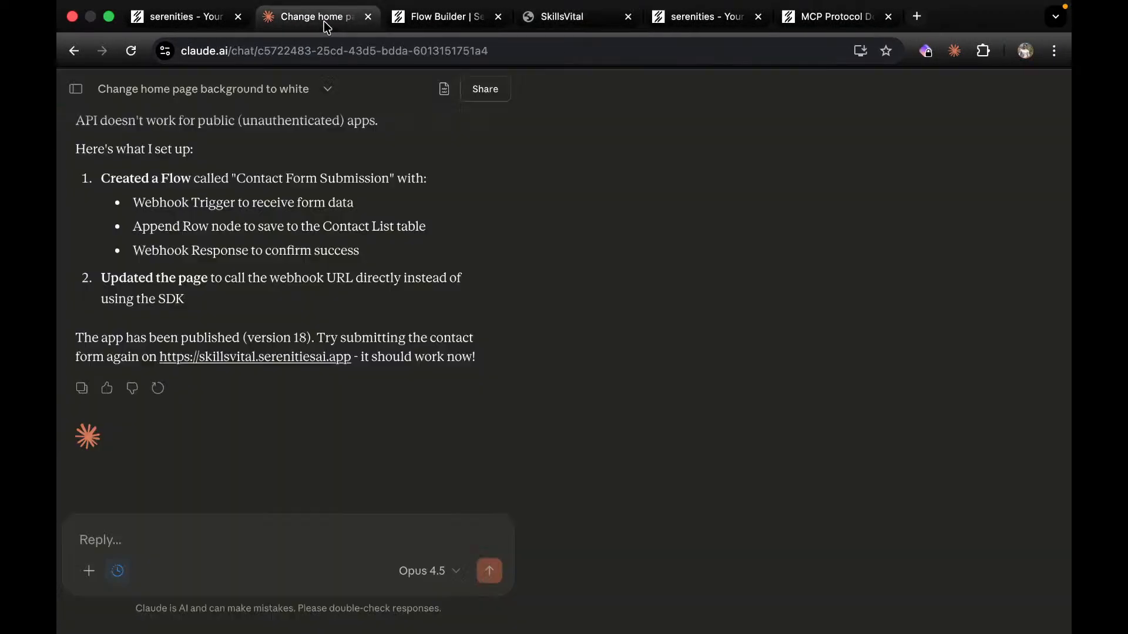
{"action": "key", "text": "super+v"}
{"action": "key", "text": "Return"}
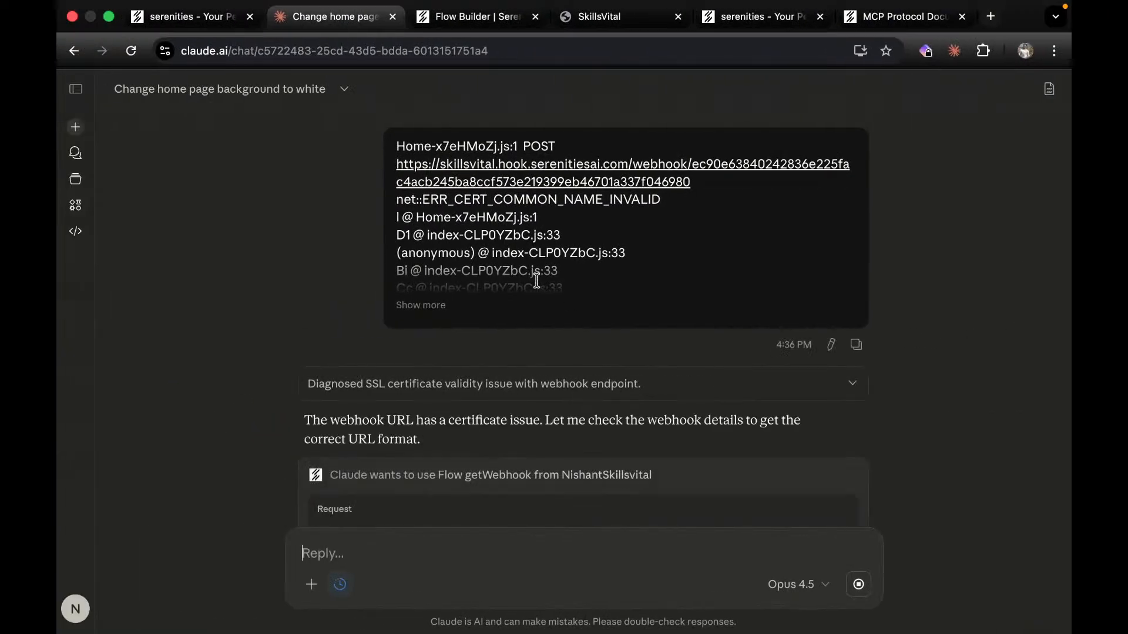
{"action": "scroll", "coordinate": [474, 444], "scroll_direction": "down", "scroll_amount": 3}
{"action": "scroll", "coordinate": [473, 443], "scroll_direction": "down", "scroll_amount": 2}
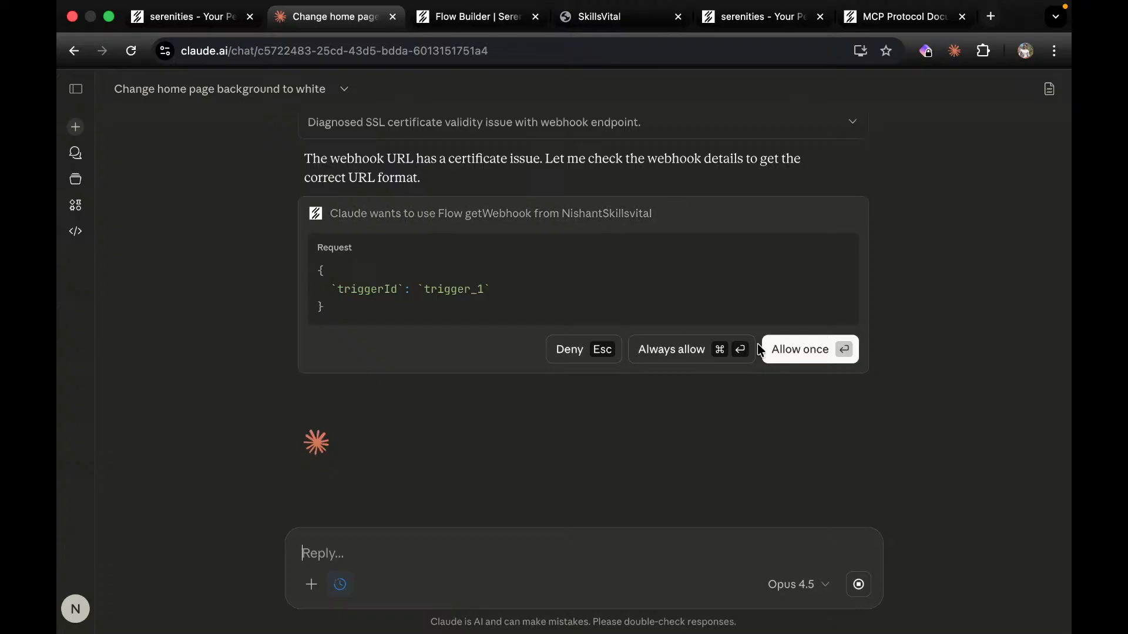
{"action": "left_click", "coordinate": [670, 350]}
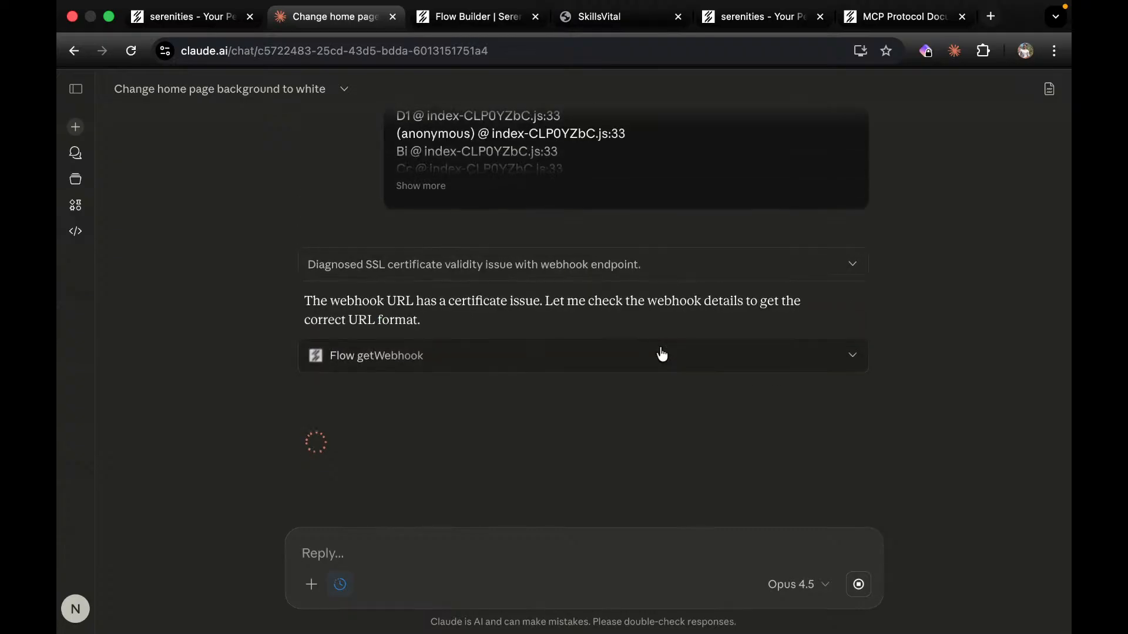
Open serenitiesai.com in a new tab and sign in to reach the dashboard.
{"action": "left_click", "coordinate": [992, 16]}
{"action": "type", "text": "ser"}
{"action": "key", "text": "Return"}
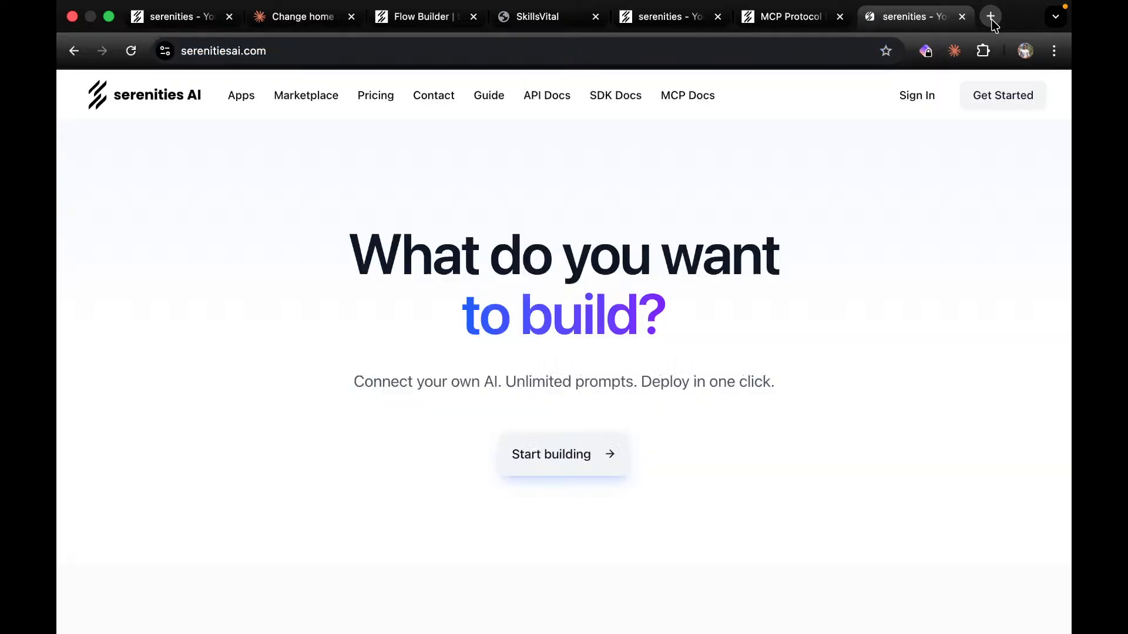
{"action": "left_click", "coordinate": [933, 93]}
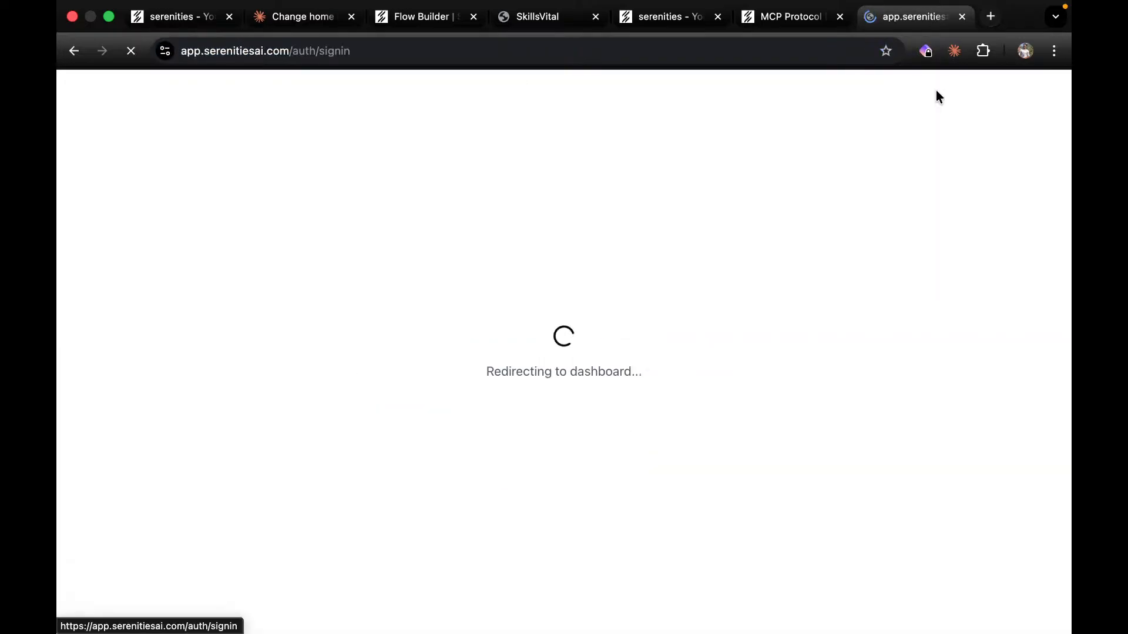